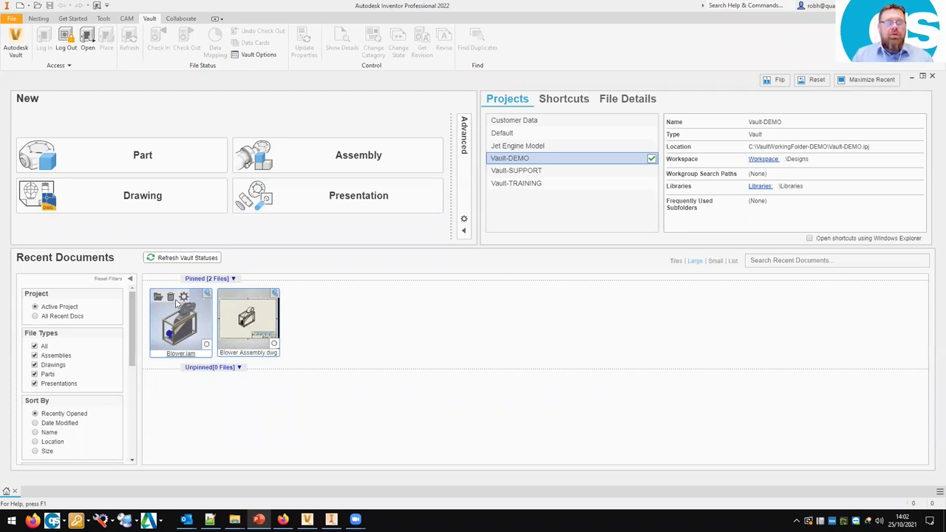
- Open the pinned Blower.iam assembly and display its Vault file details
left_click(158, 297)
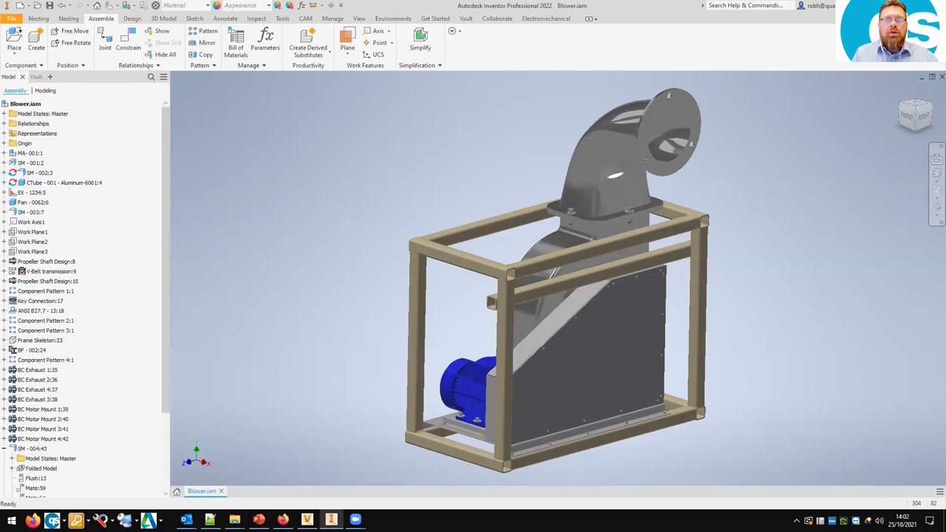
left_click(407, 18)
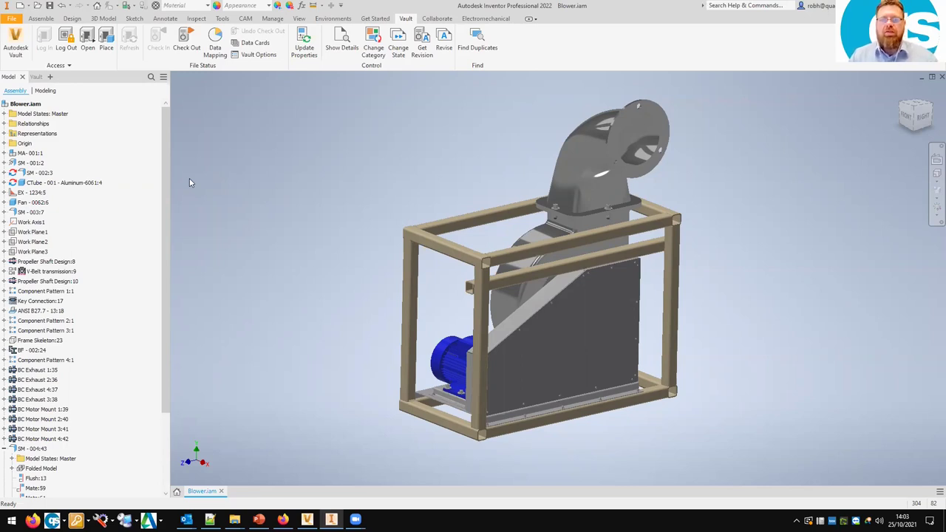
key("F6")
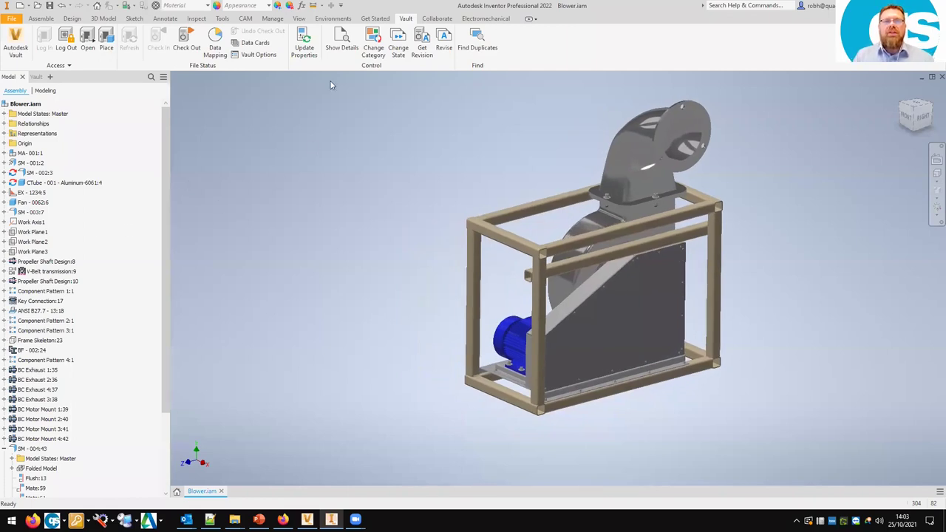
left_click(341, 44)
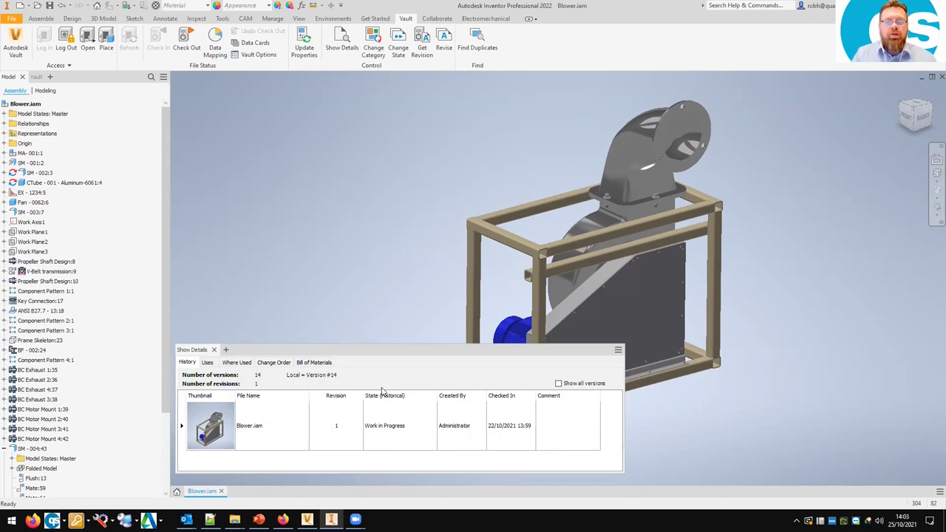
middle_click_drag(407, 317, 454, 253)
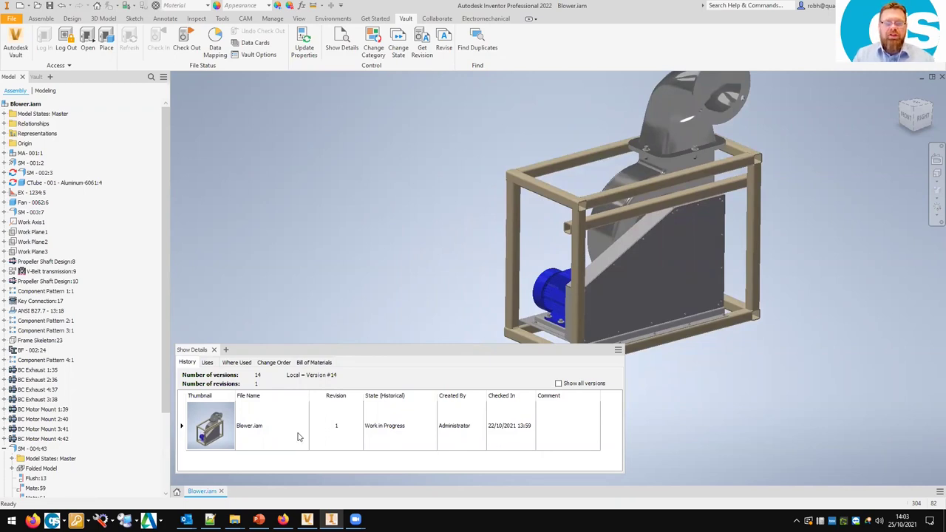
- Review the Blower assembly's Vault uses, where-used, change order and bill of materials information, ending on its version history
left_click(208, 363)
left_click(235, 365)
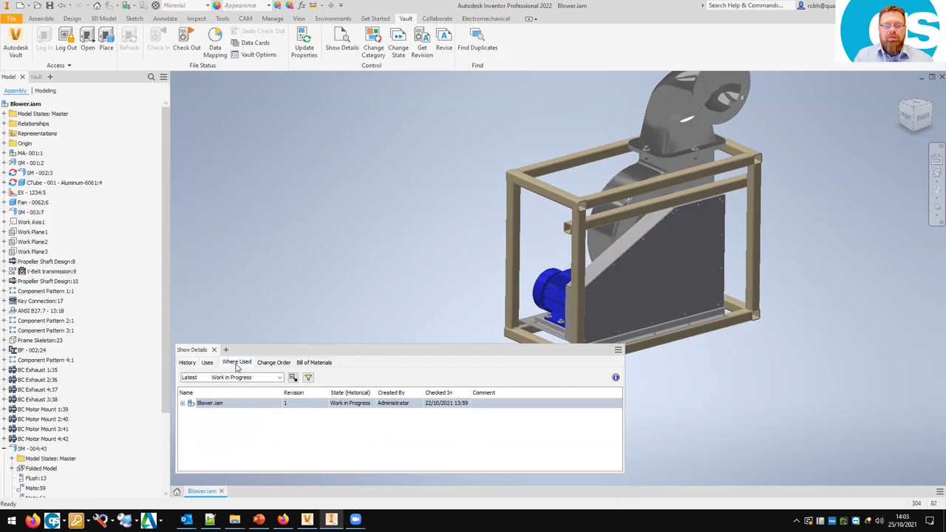
left_click(275, 363)
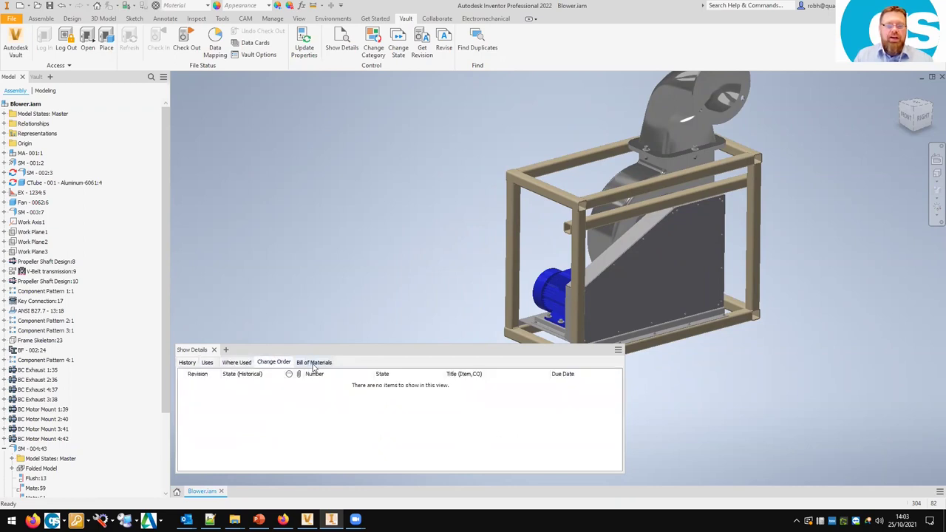
left_click(314, 363)
left_click(190, 363)
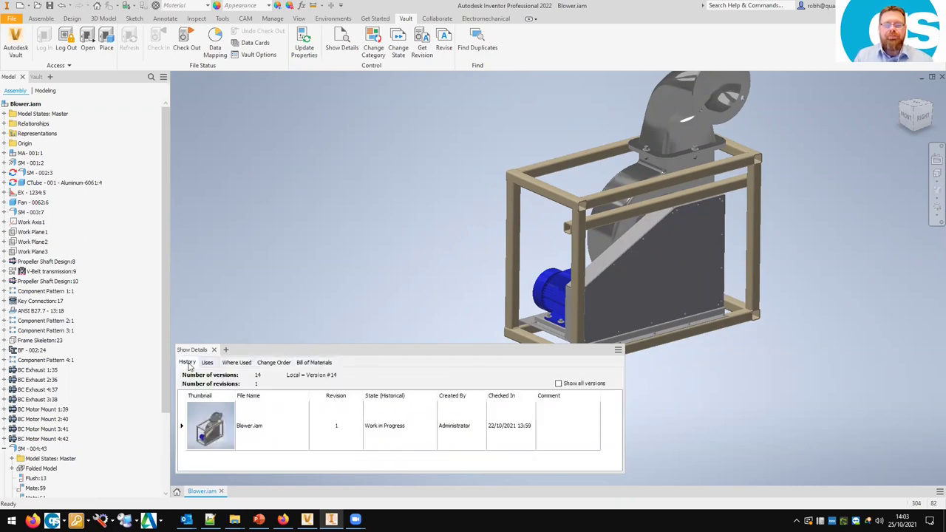
- Inspect the Vault version history of the outlet tube, the exhaust housing and the drive casing cover in turn
left_click(661, 105)
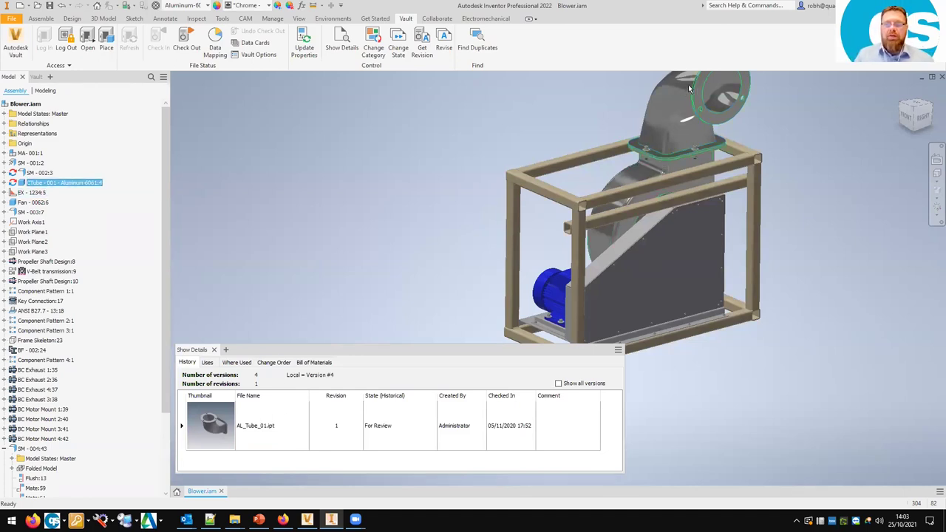
left_click(633, 171)
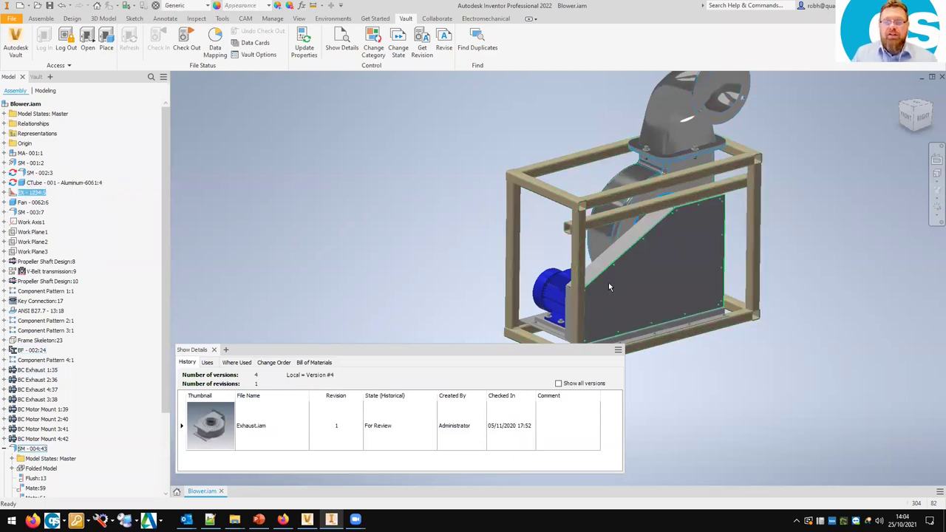
left_click(671, 260)
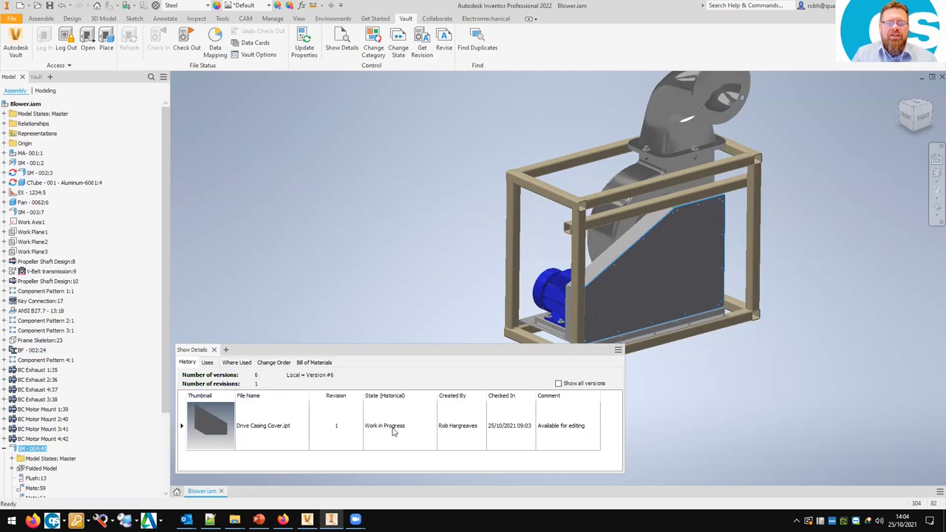
- Examine what the drive casing cover uses and trace where it is used through its parent assembly, and close the file details
left_click(213, 364)
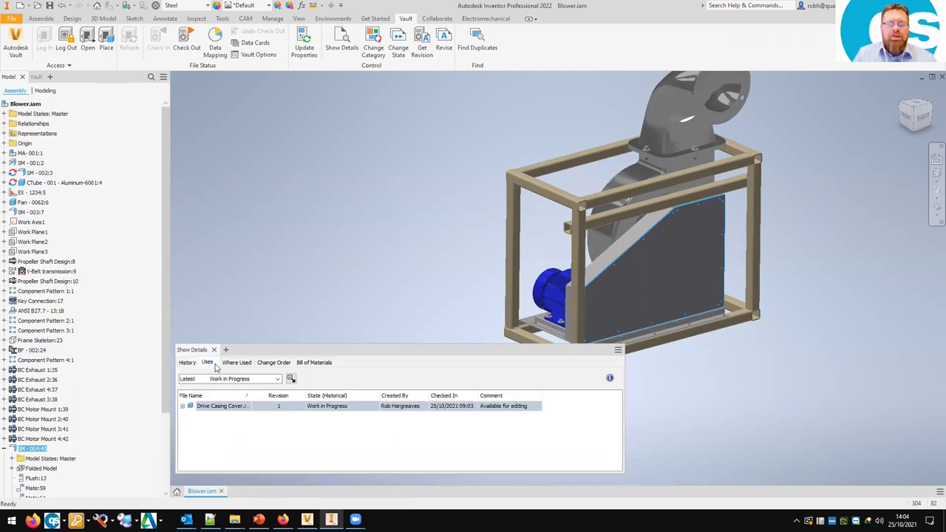
left_click(183, 407)
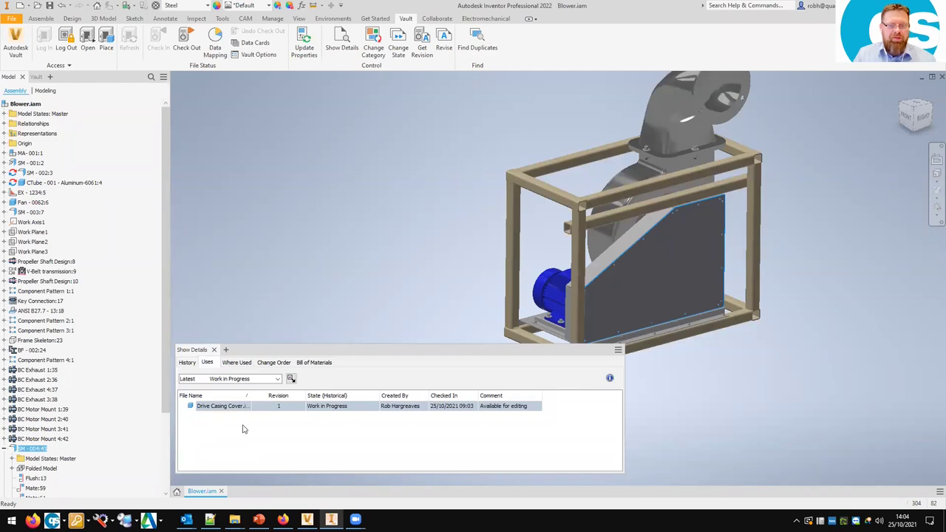
left_click(253, 403)
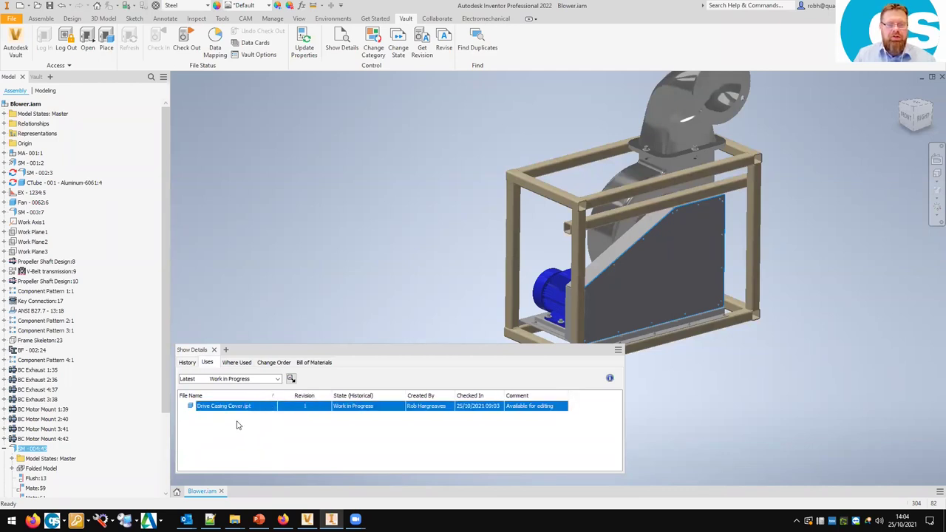
left_click(238, 362)
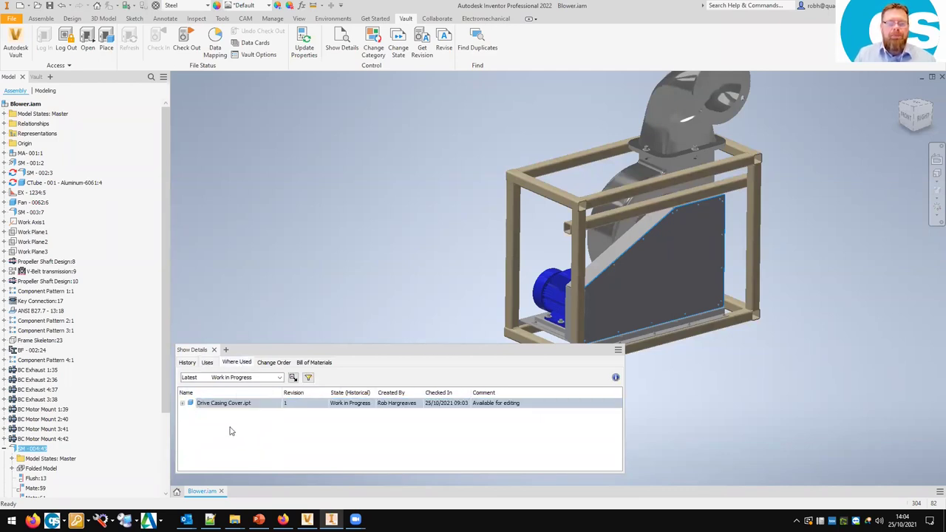
left_click(183, 403)
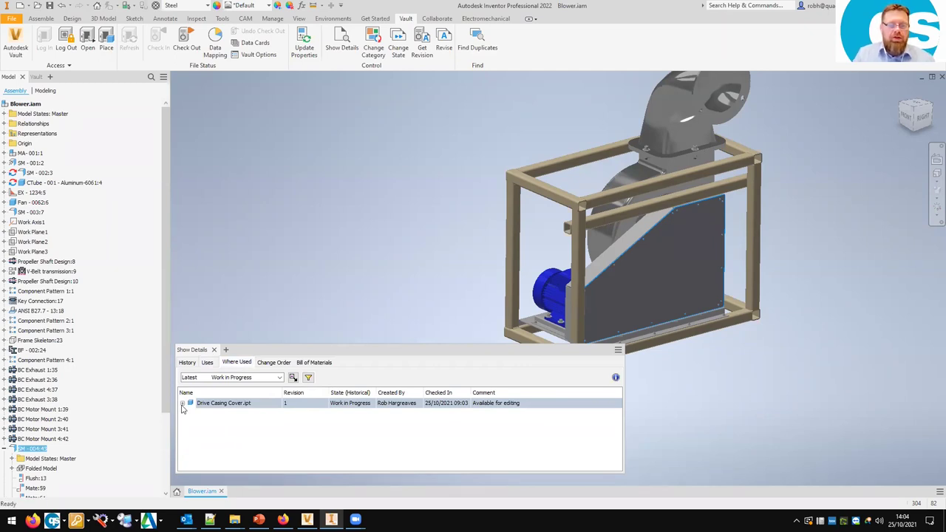
left_click(191, 413)
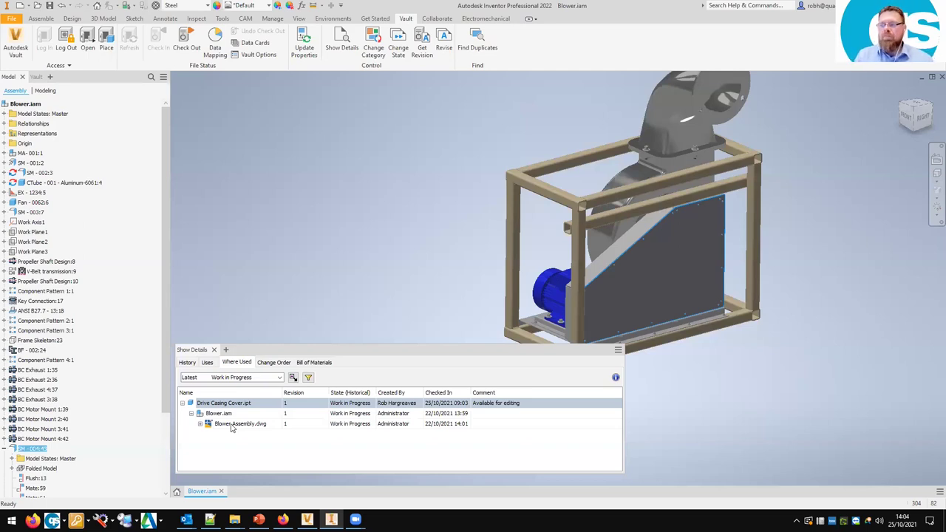
left_click(214, 351)
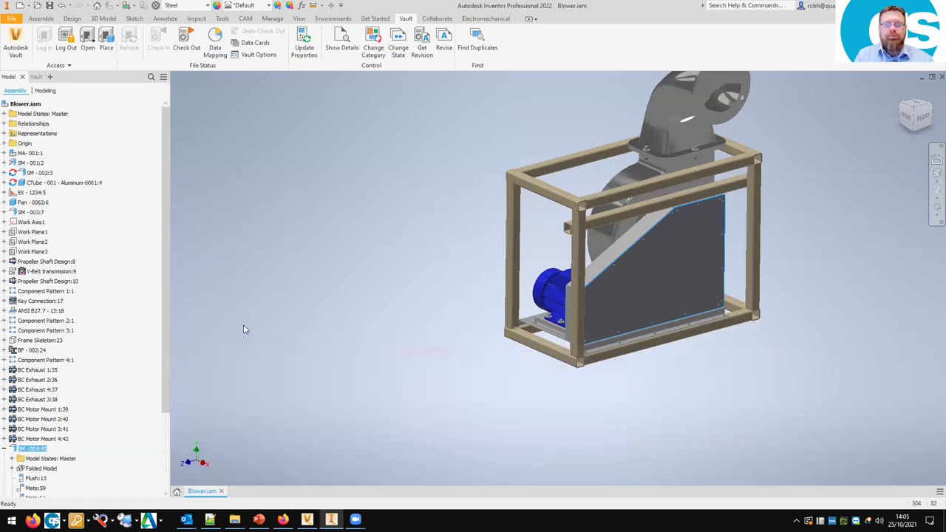
- Check out Drive Casing Cover.ipt together with Blower.iam from Vault, accepting the update for all affected files
key("F6")
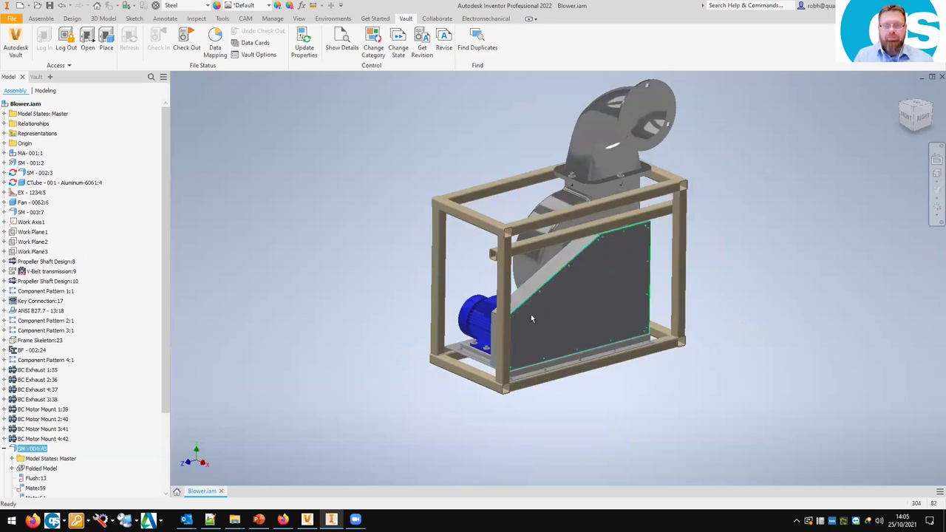
right_click(581, 293)
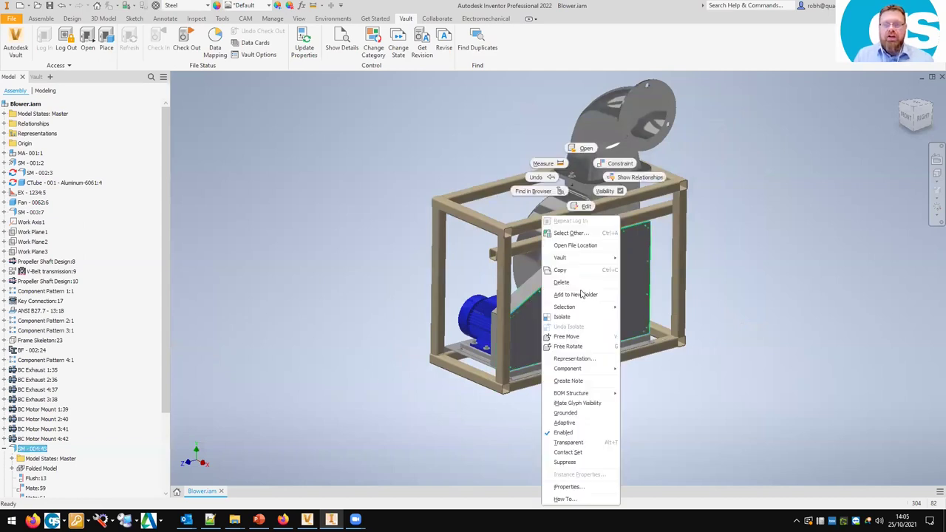
mouse_move(593, 262)
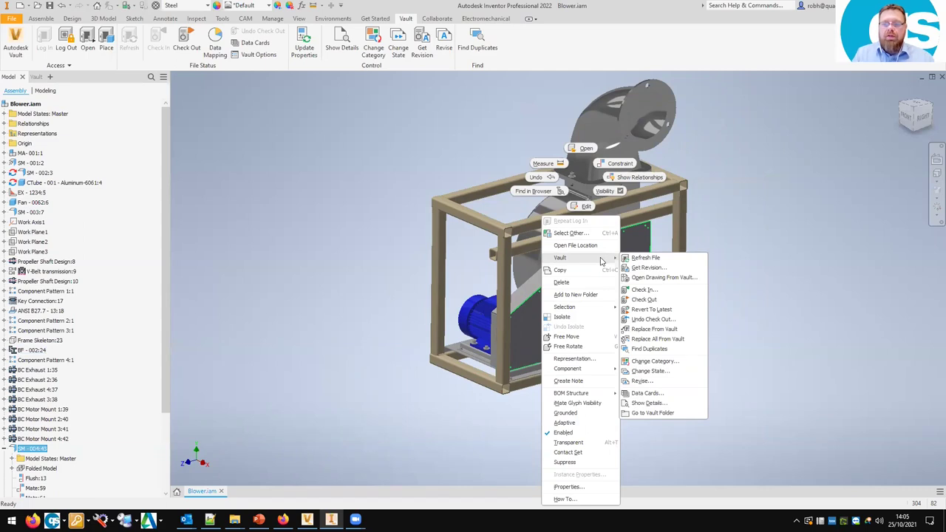
left_click(648, 299)
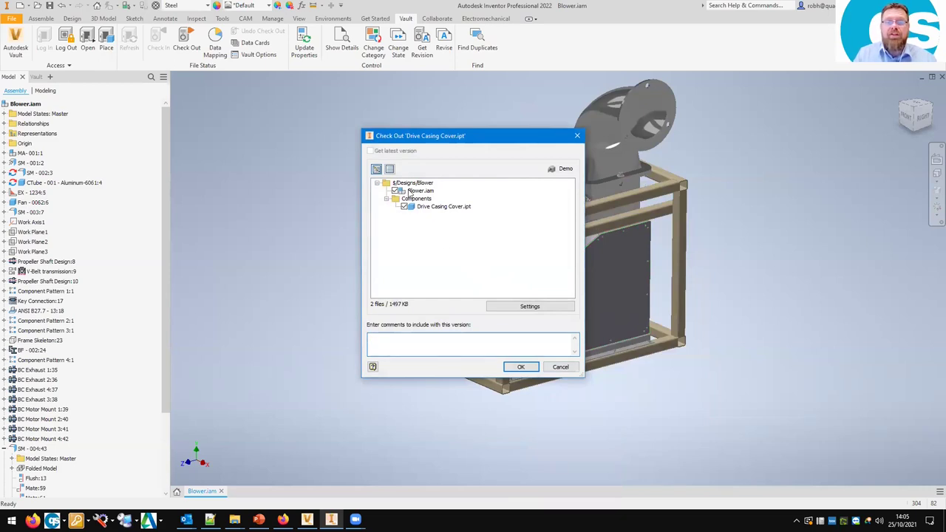
left_click(522, 367)
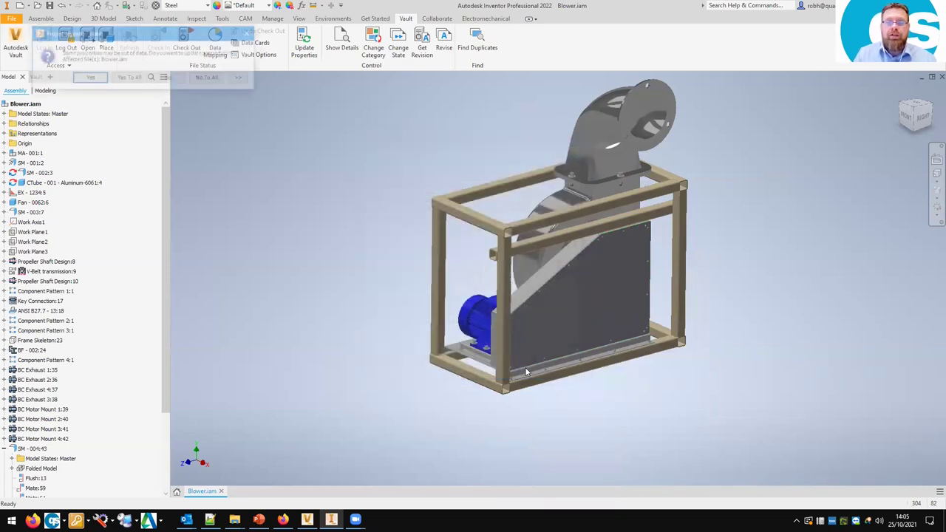
left_click(128, 77)
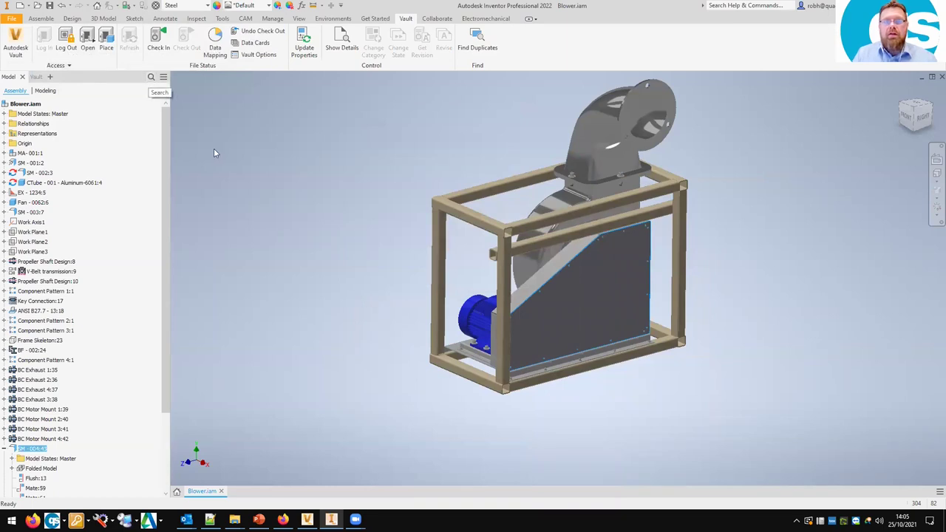
- Edit the drive casing cover in place and start a 2D sketch on its large outer face, viewed upright
double_click(580, 299)
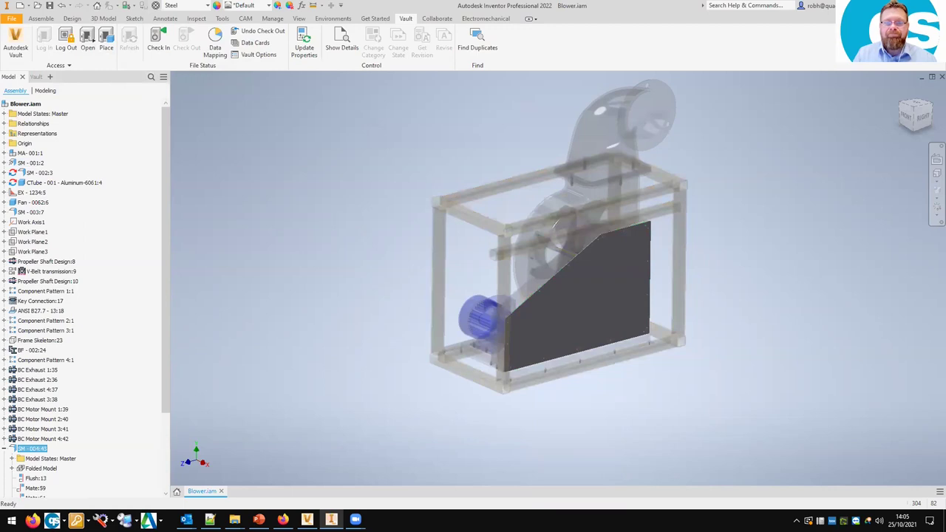
left_click(573, 313)
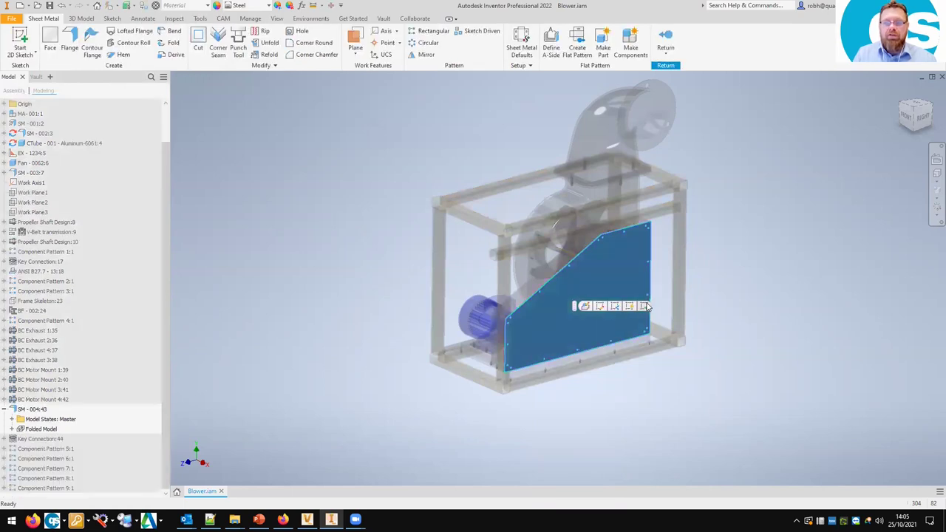
left_click(644, 308)
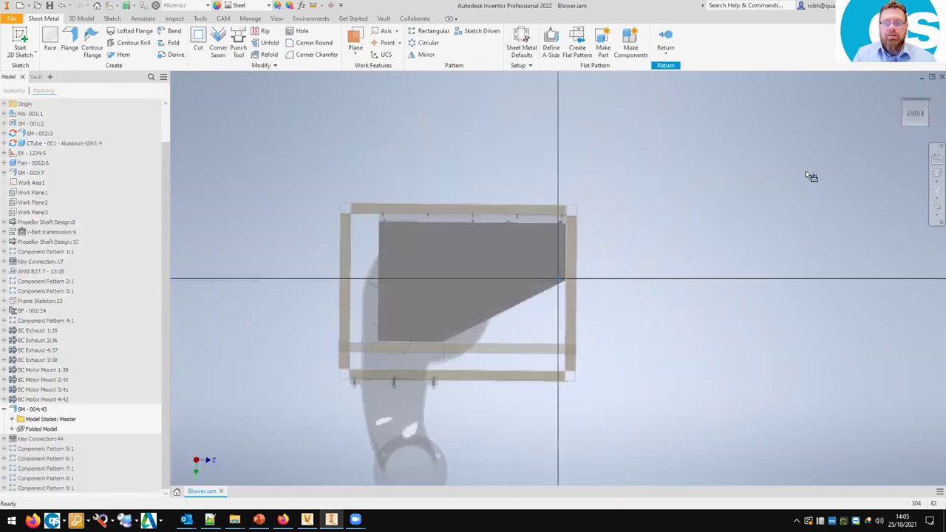
left_click(932, 95)
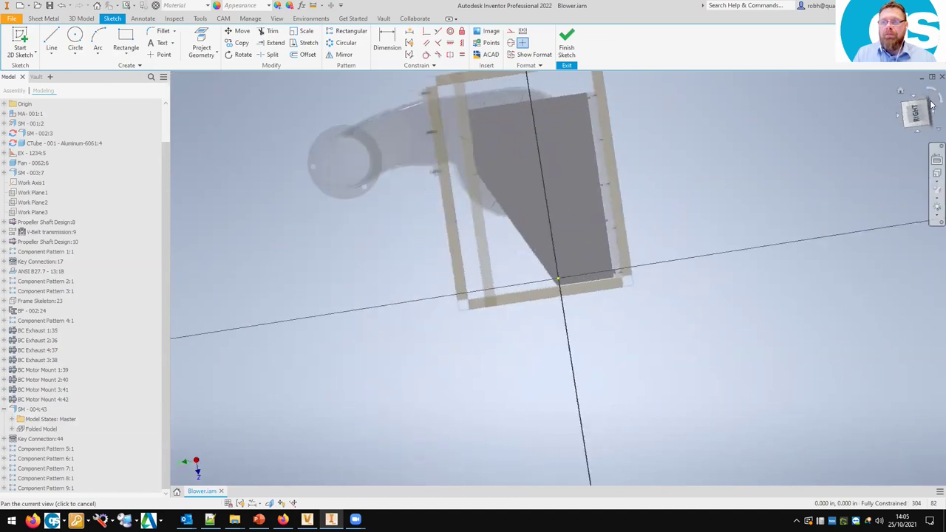
left_click(932, 101)
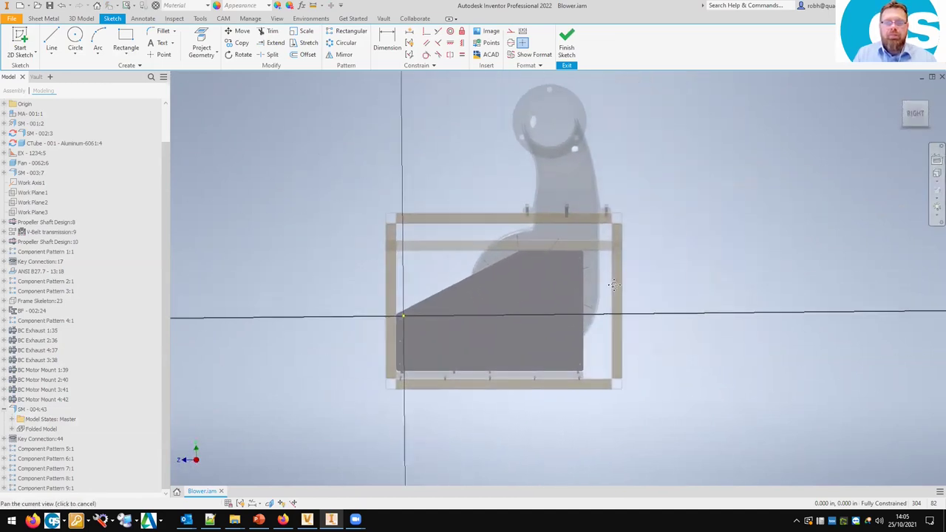
- Insert the Danger Label.png image into the sketch on the cover, just below the sketch origin
left_click(488, 34)
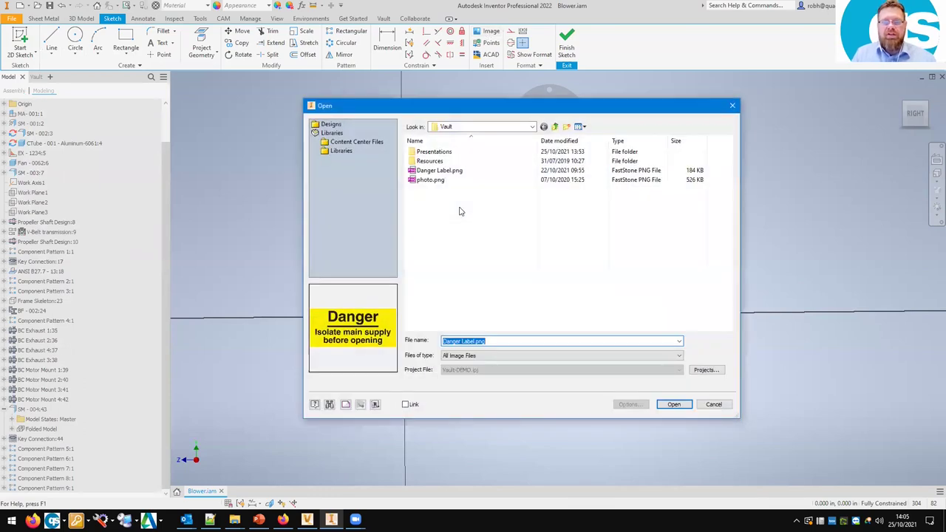
left_click(433, 173)
left_click(671, 405)
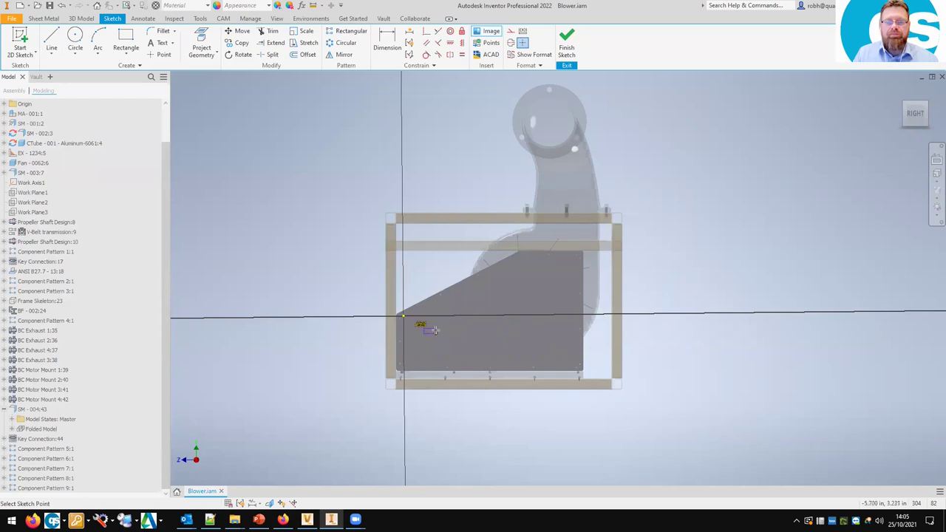
middle_click_drag(427, 326, 430, 327, "shift")
scroll(430, 327, "up", 3)
scroll(431, 326, "up", 4)
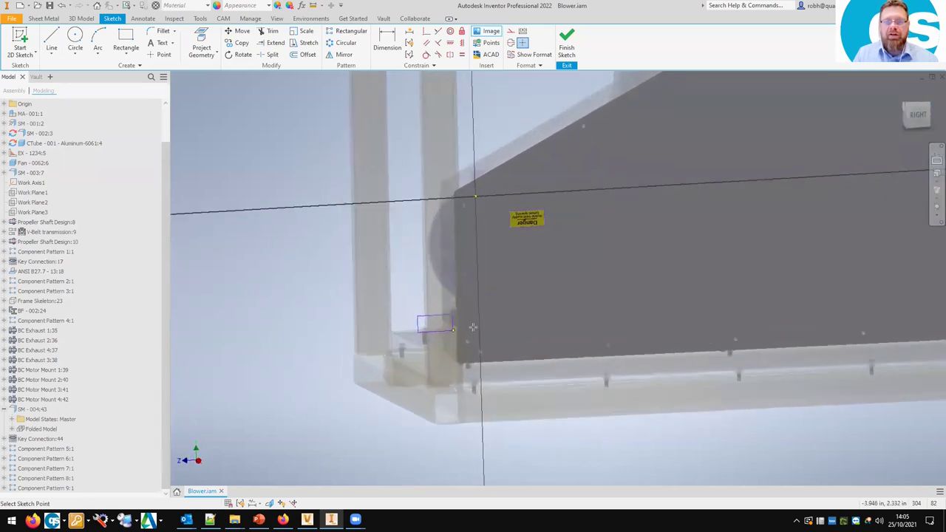
right_click(527, 271)
key("Escape")
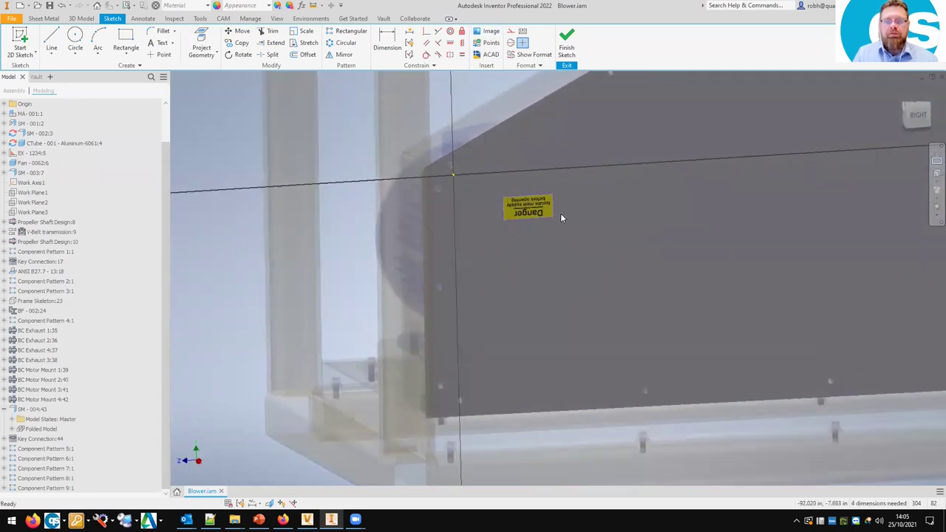
- Turn the danger label upright and enlarge it at the cover's lower corner near the motor, and finish the sketch
mouse_move(554, 218)
left_mouse_down()
mouse_move(566, 247)
mouse_move(624, 200)
mouse_move(577, 122)
mouse_move(550, 111)
left_mouse_up()
mouse_move(702, 129)
left_mouse_down()
mouse_move(643, 334)
mouse_move(631, 333)
left_mouse_up()
scroll(631, 334, "down", 3)
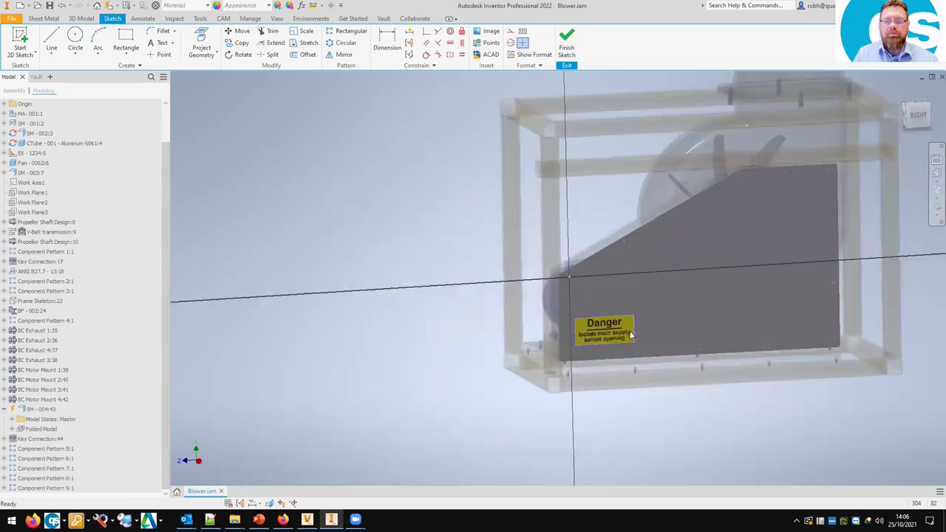
left_click(566, 43)
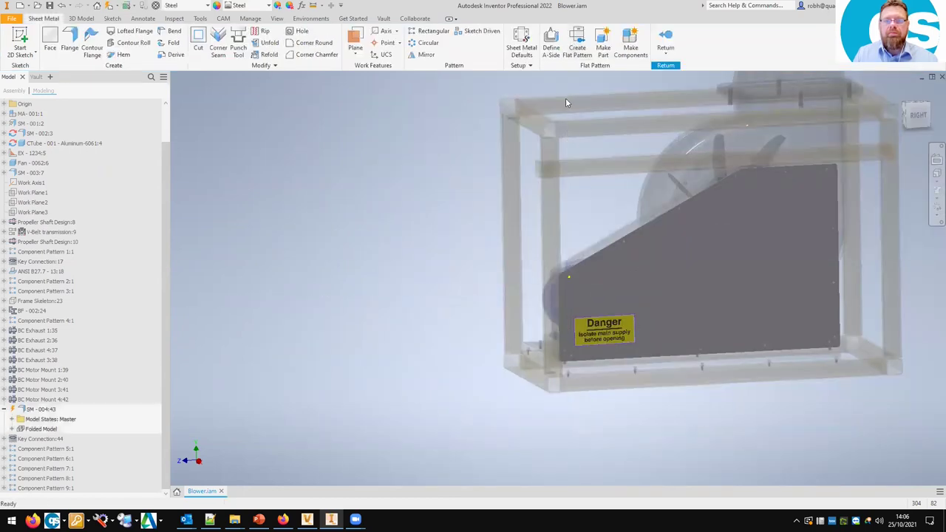
- Return to the Blower assembly and place one Document Pocket.ipt from the Customer Demo Vault folder in the space beside the frame
left_click(656, 43)
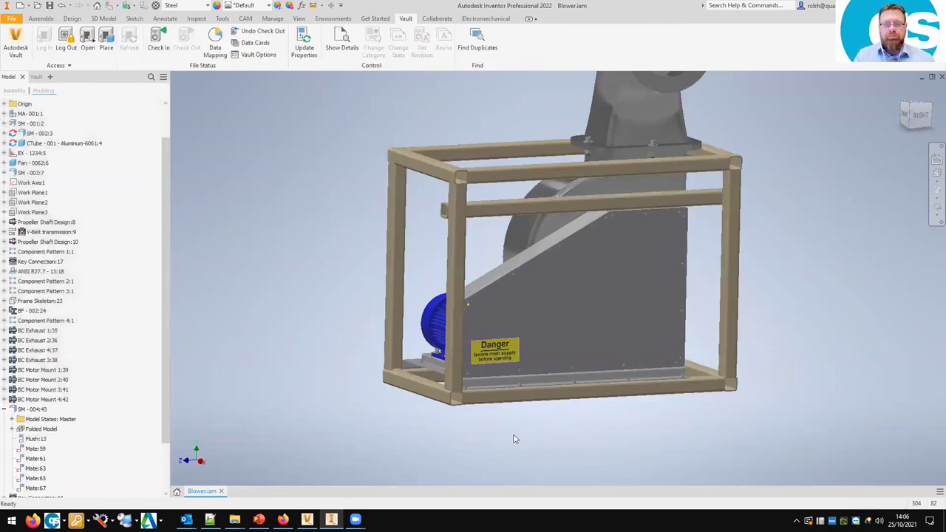
key("F6")
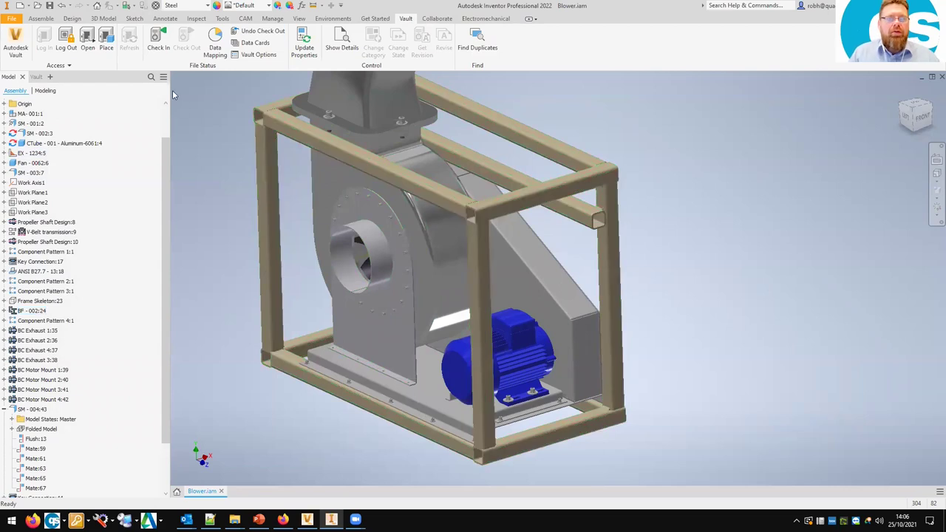
left_click(37, 19)
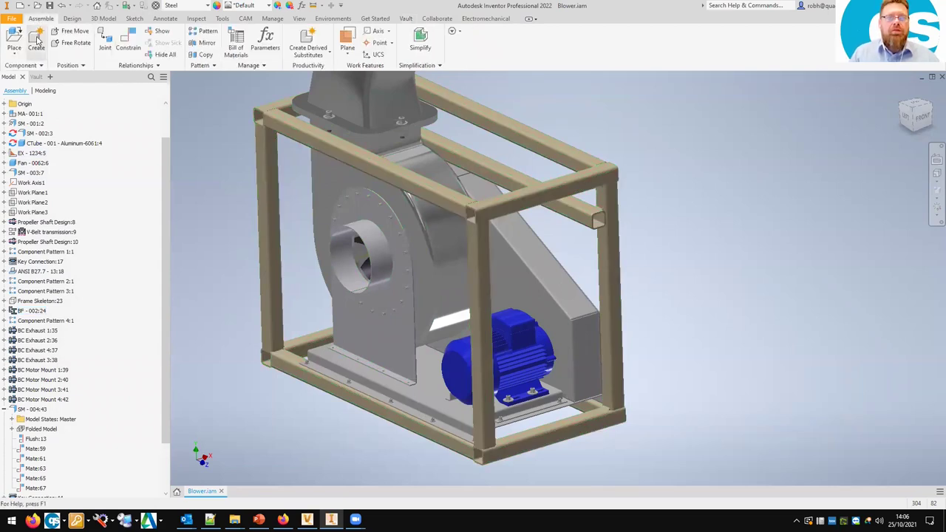
left_click(14, 39)
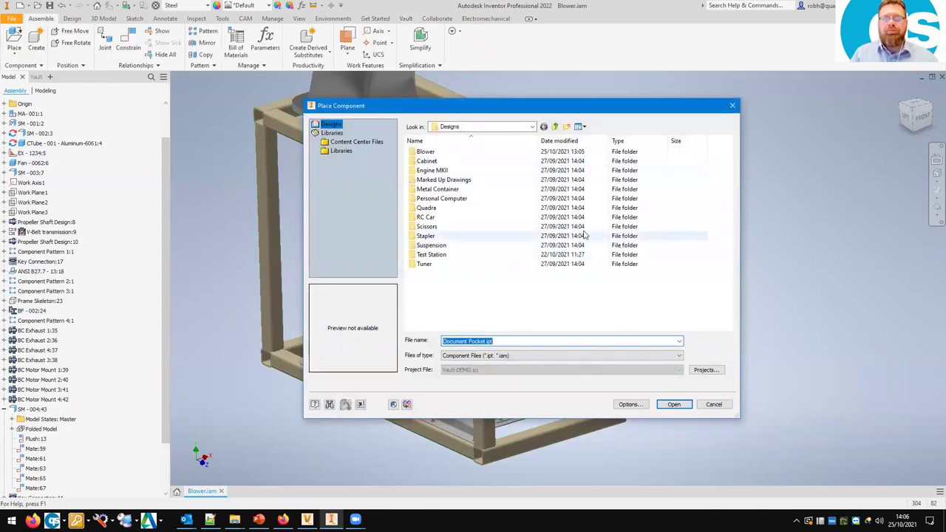
left_click(533, 127)
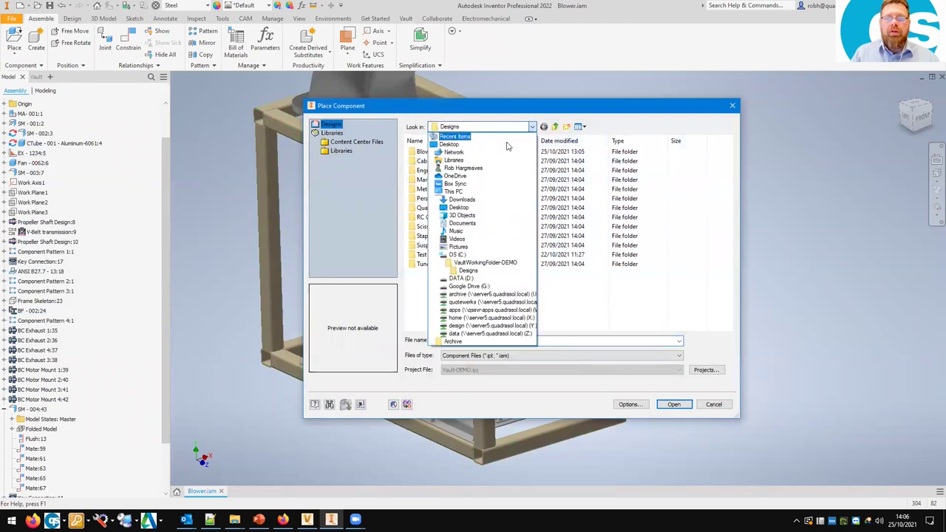
left_click(452, 187)
double_click(442, 170)
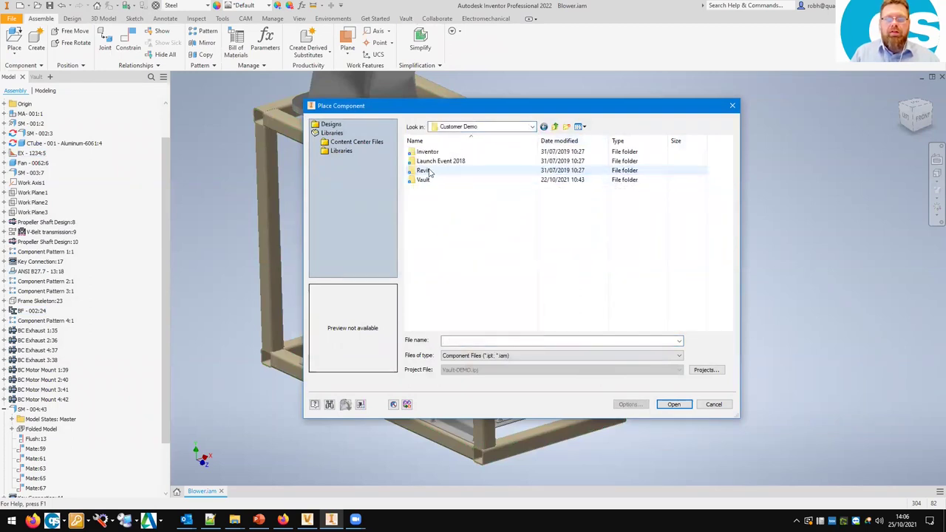
double_click(443, 179)
left_click(446, 171)
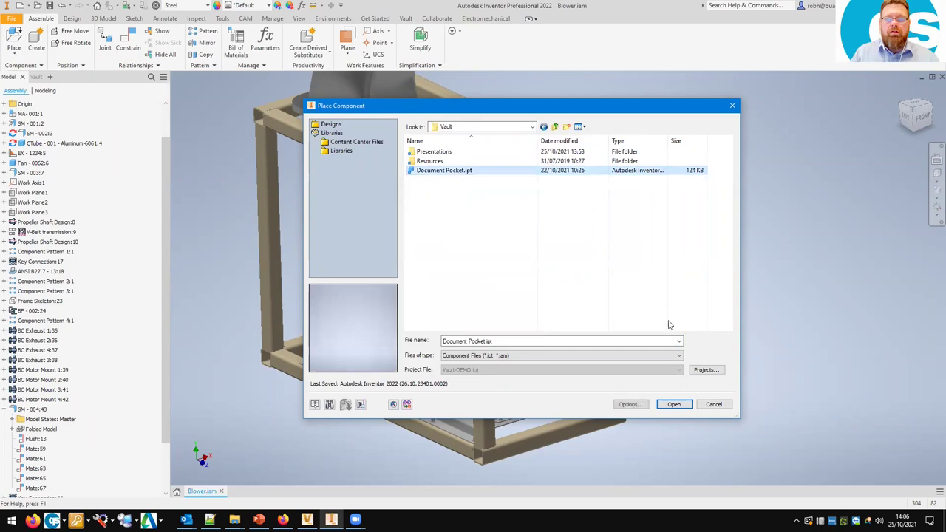
left_click(674, 405)
left_click(427, 298)
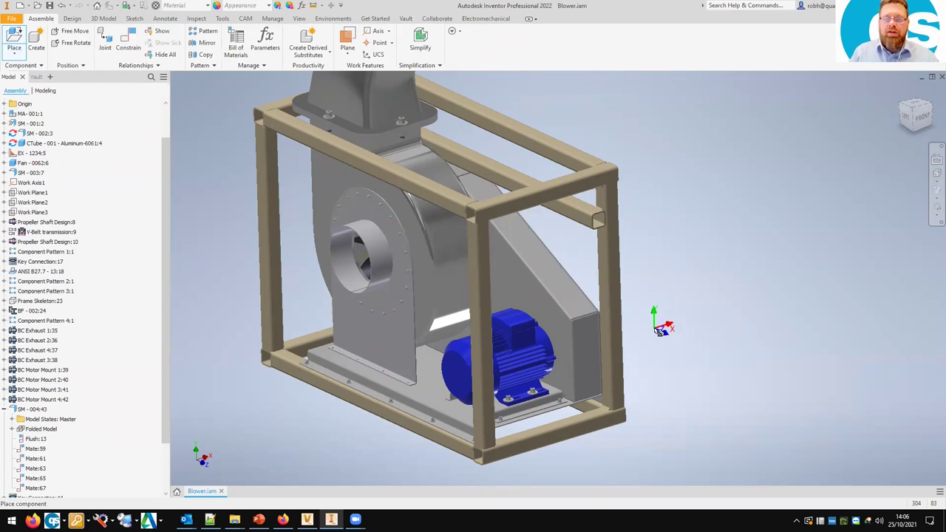
right_click(695, 282)
left_click(728, 284)
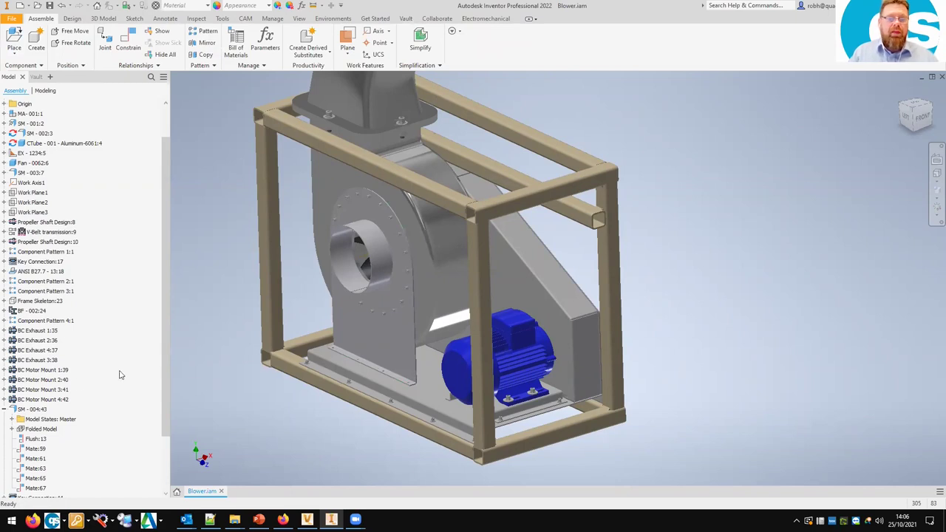
- Edit the document pocket in place, move its End of Part marker below Hole1 to restore all features, and return to the assembly
scroll(104, 369, "down", 3)
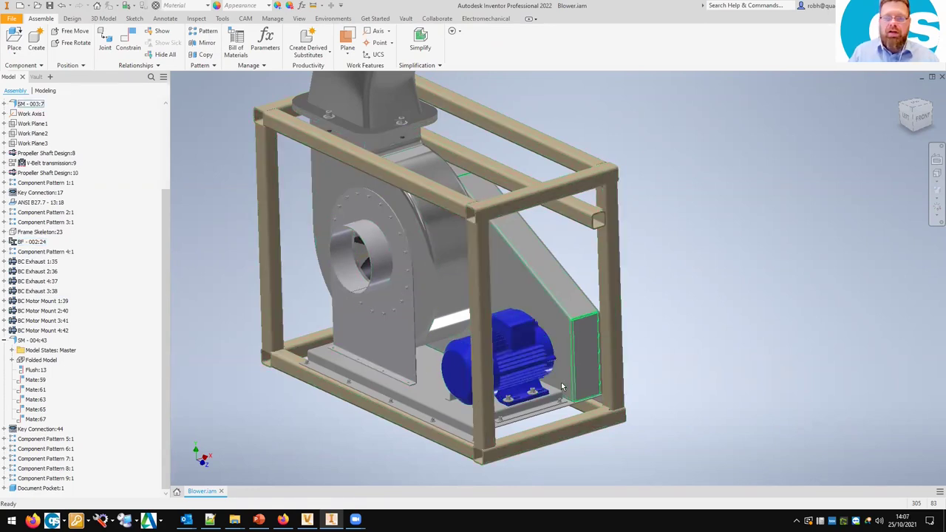
middle_click_drag(390, 396, 438, 389)
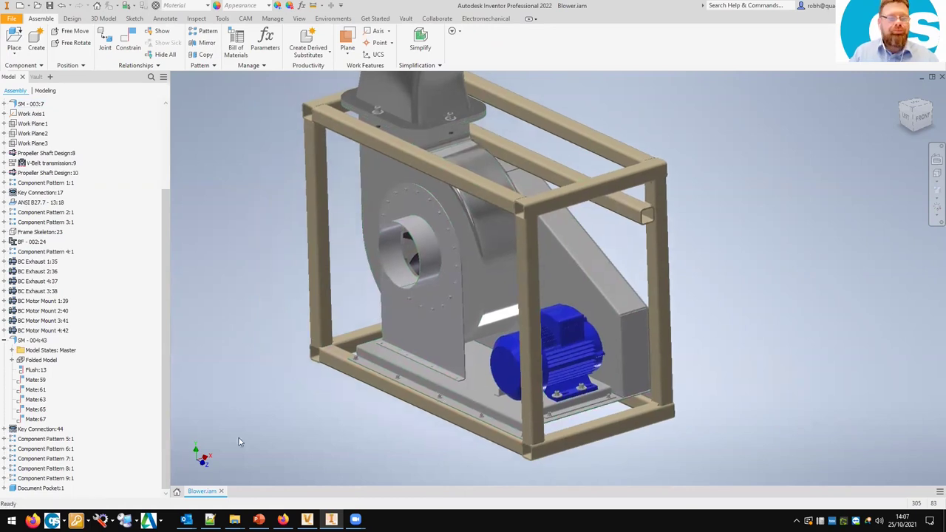
left_click(26, 490)
double_click(27, 490)
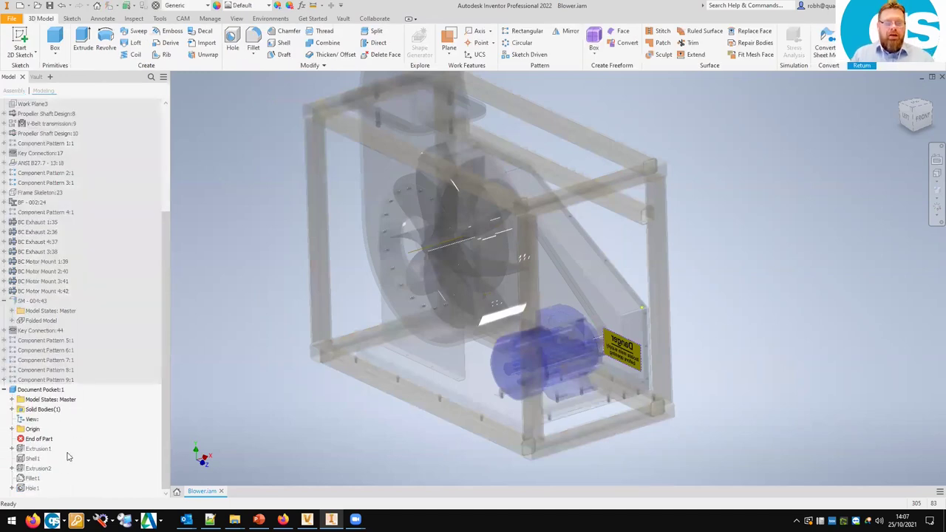
left_click(37, 438)
left_click_drag(37, 439, 36, 458)
key("End")
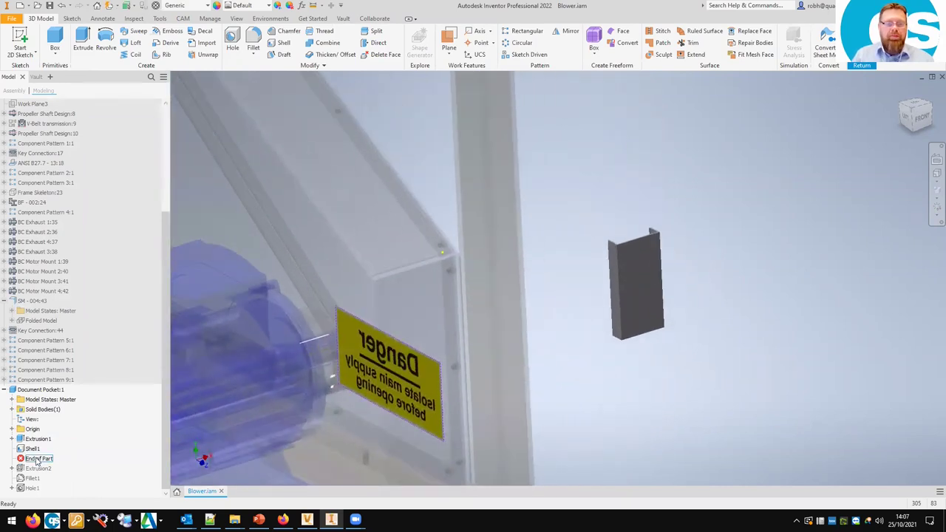
left_click_drag(37, 461, 32, 491)
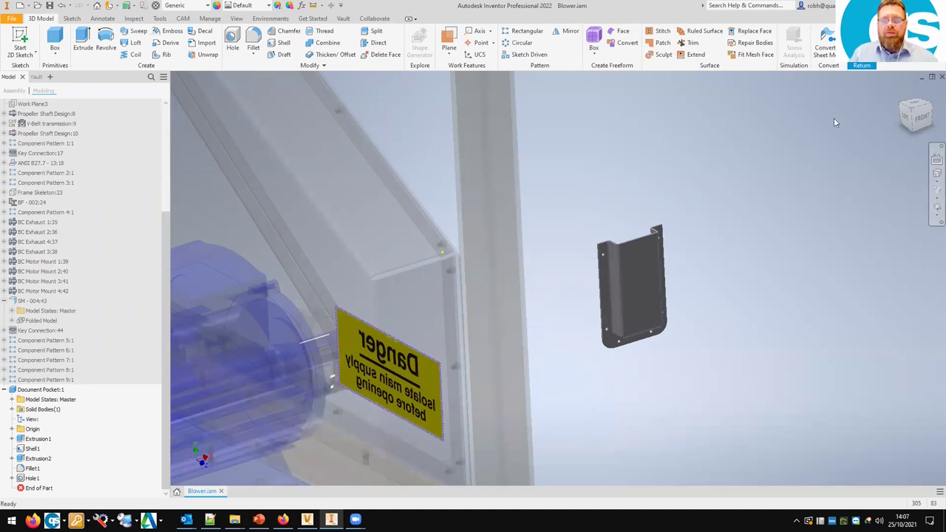
left_click(862, 51)
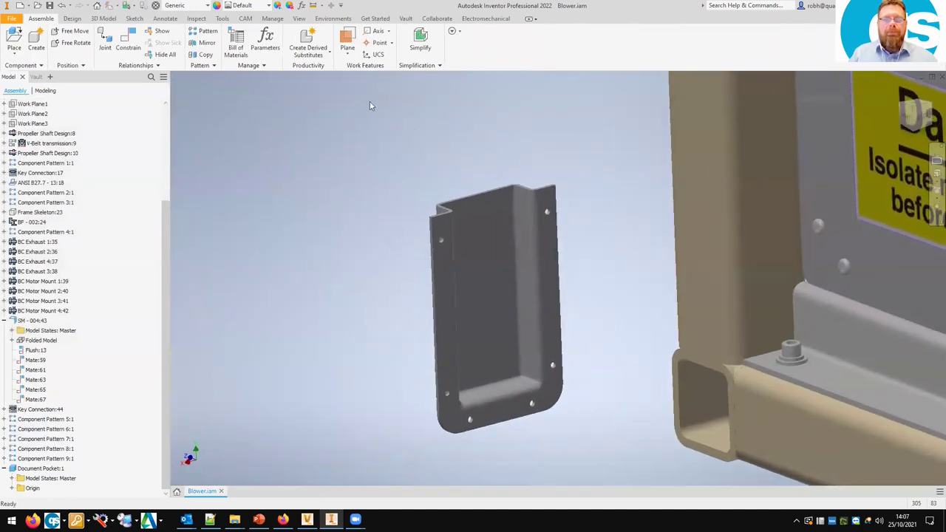
- Mate the document pocket's flange face to the drive casing cover's narrow end face near the motor with a 0.000 in offset
left_click(120, 45)
left_click(551, 253)
middle_click_drag(599, 285, 516, 306, "shift")
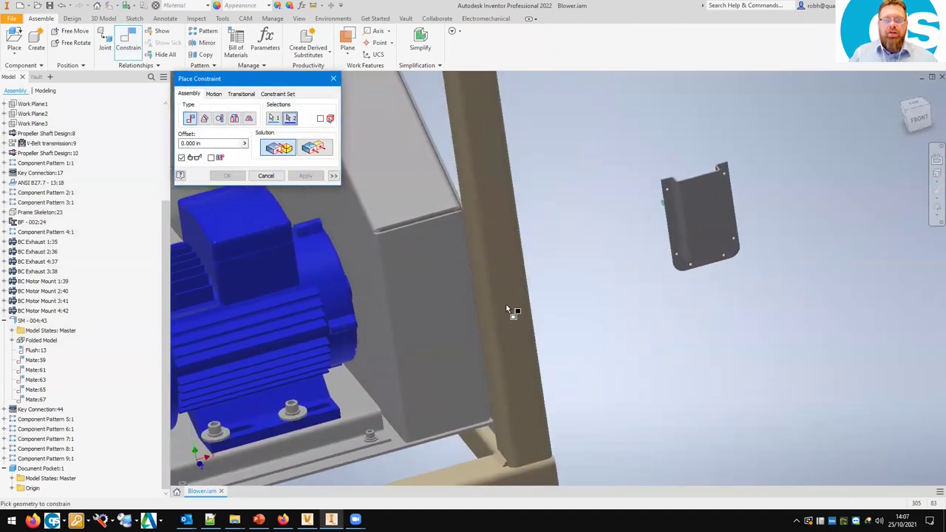
left_click(434, 303)
left_click(305, 175)
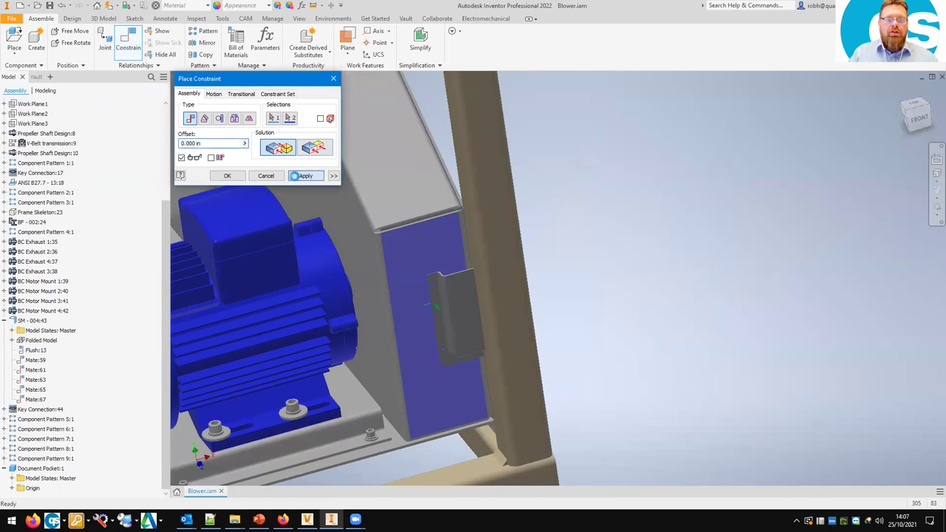
left_click(266, 176)
- Slide the document pocket across the mated face until it sits roughly centred between the cover's side edges
left_click_drag(466, 297, 436, 304)
left_click(675, 252)
scroll(680, 256, "up", 1)
scroll(679, 256, "up", 3)
scroll(680, 256, "down", 4)
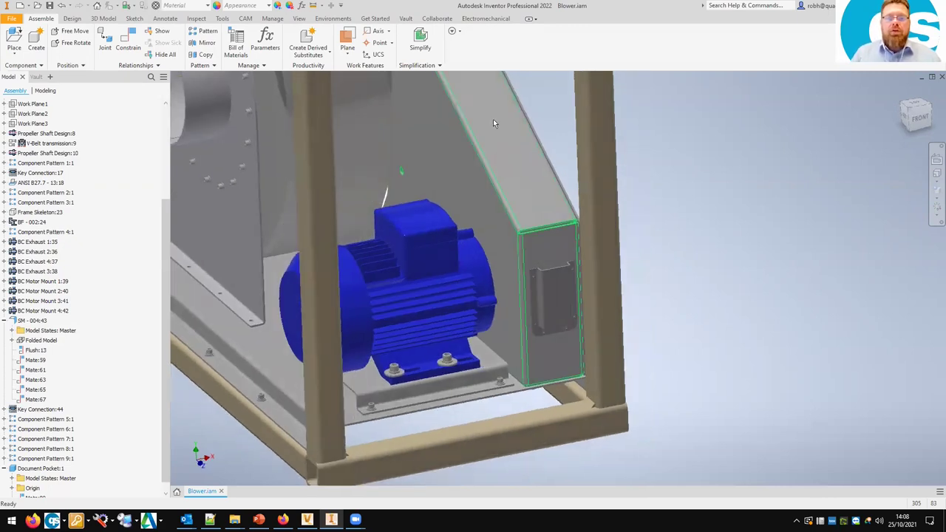
- Search the Vault for duplicate parts of Document Pocket.ipt, using the pocket on the drive casing cover as input geometry
left_click(405, 18)
left_click(477, 39)
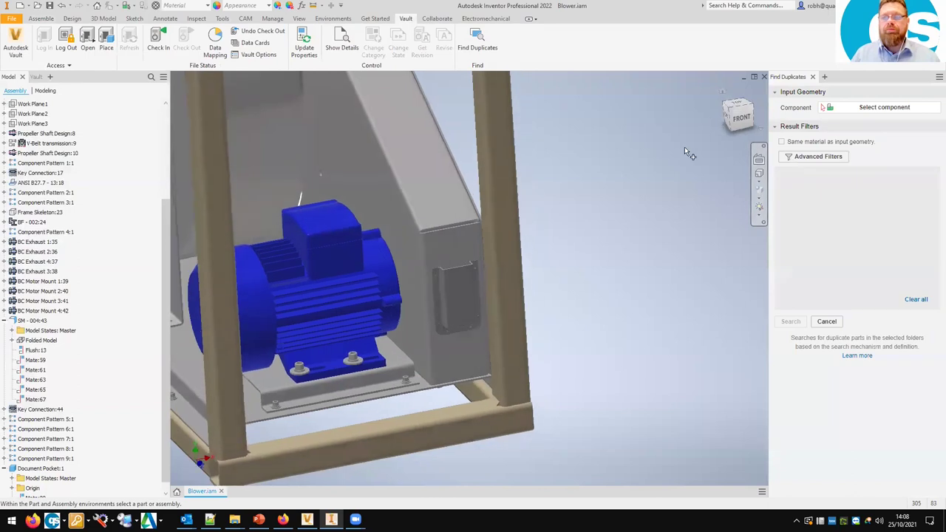
left_click(465, 290)
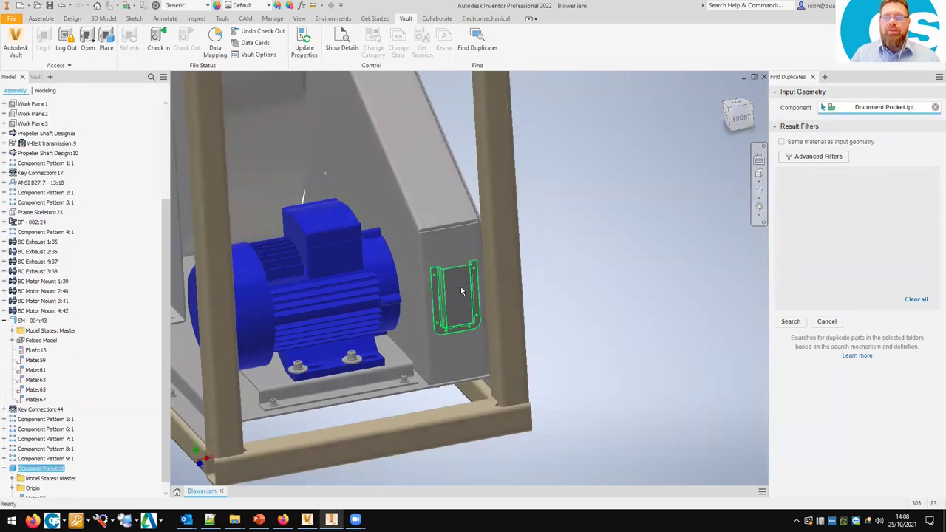
left_click(787, 322)
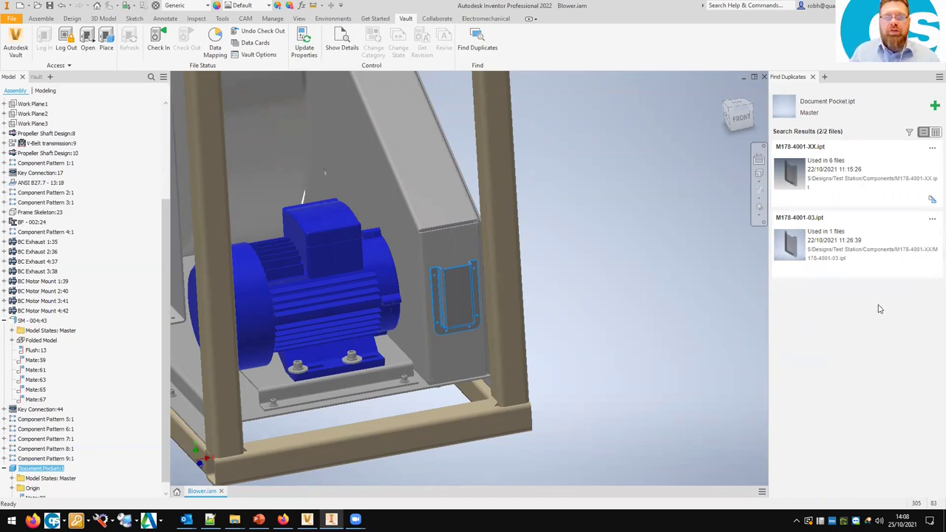
- Replace all occurrences of the document pocket with the existing Vault part M178-4001-03.ipt, accepting the update errors
left_click(932, 219)
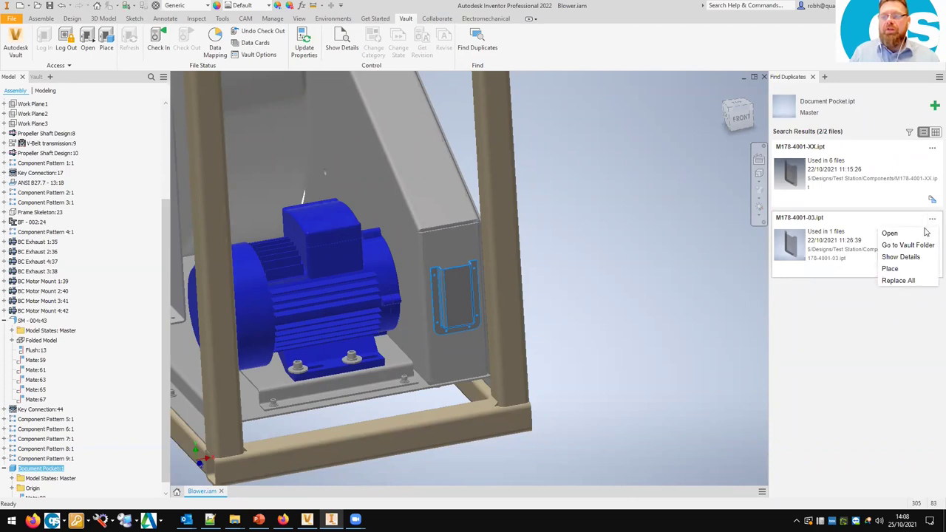
left_click(909, 285)
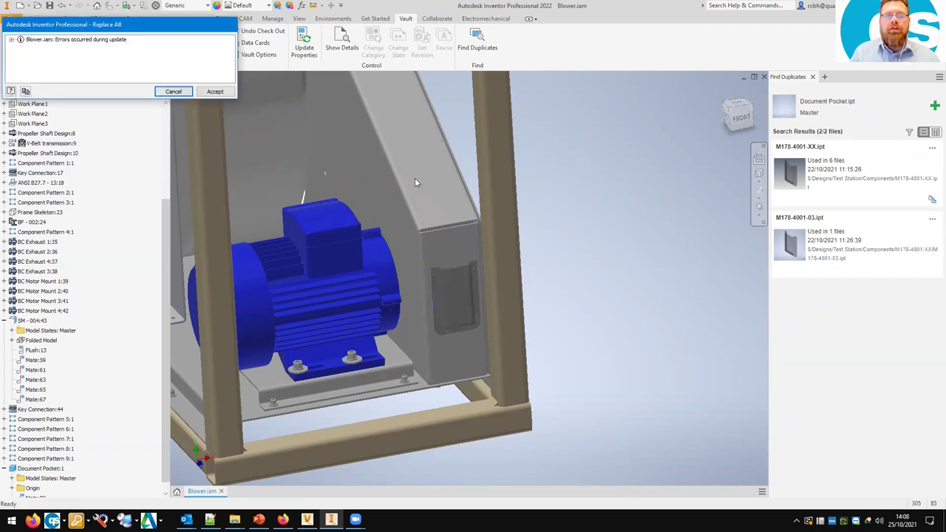
left_click(210, 92)
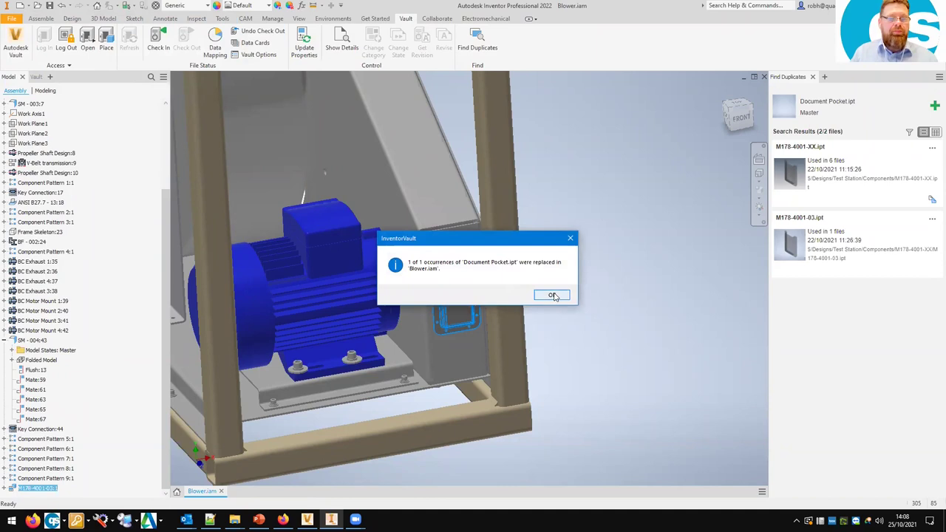
left_click(552, 296)
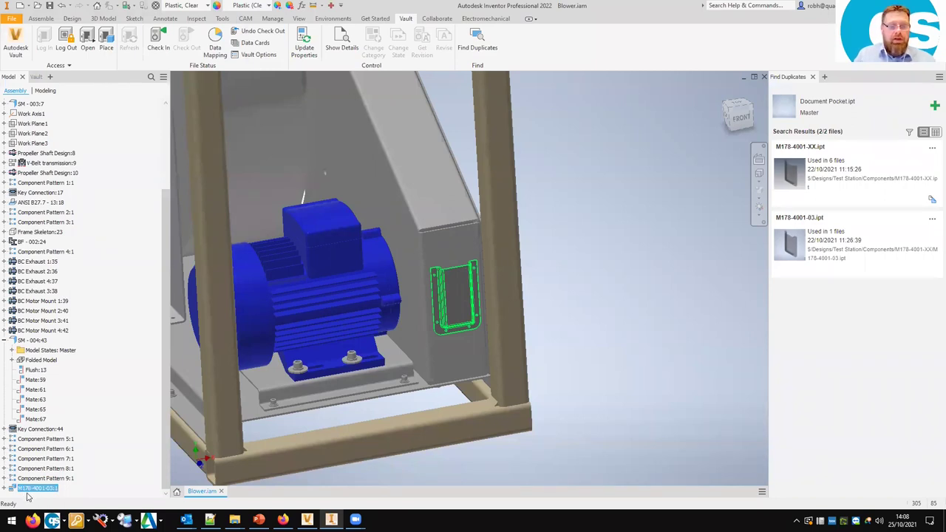
key("super+plus")
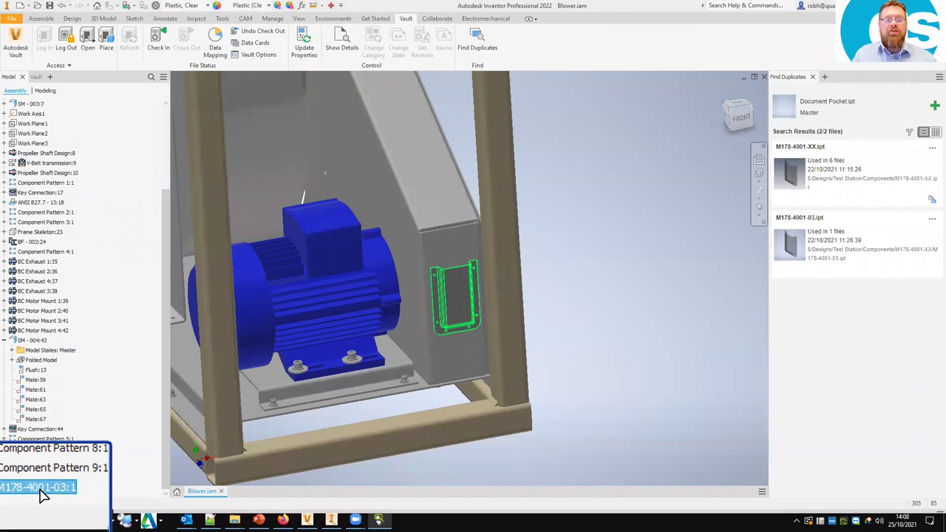
key("super+Escape")
left_click(623, 215)
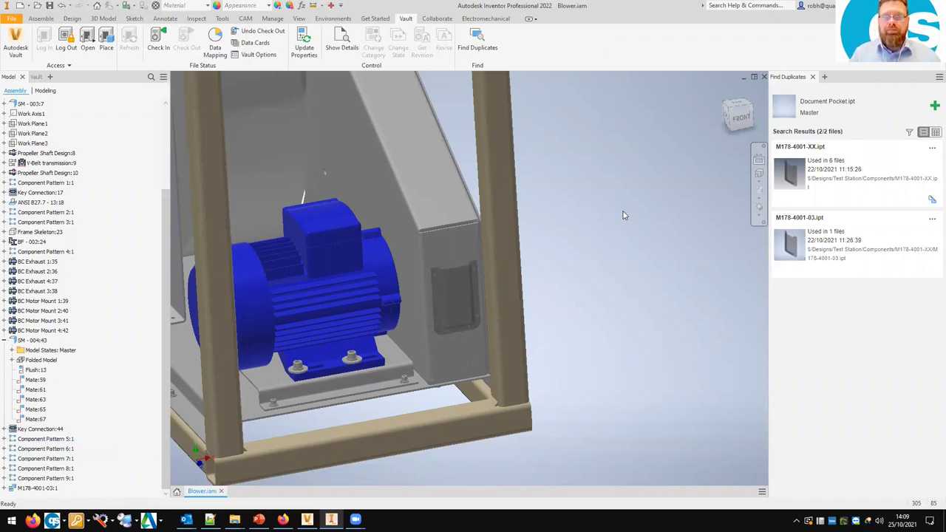
- Run a new Vault duplicate search on the curved exhaust tube, AL_Tube_01.ipt, at the blower's outlet
key("F6")
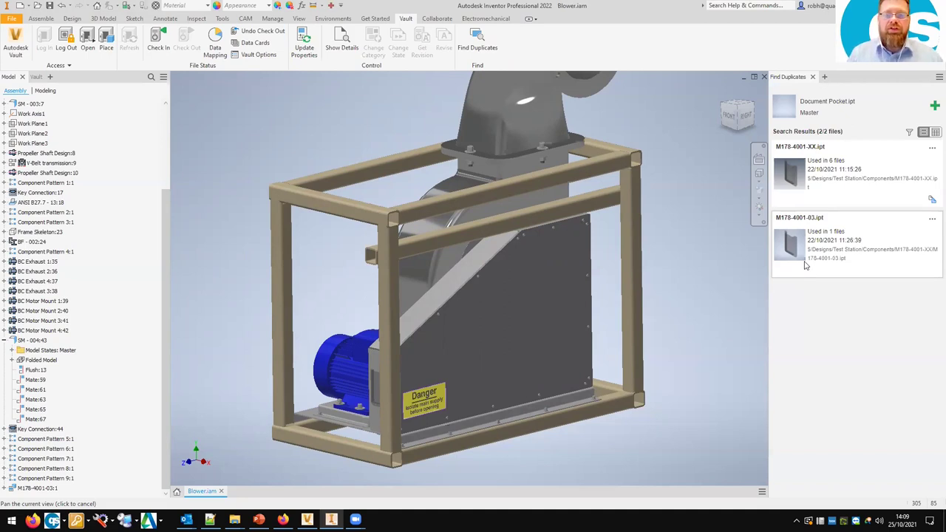
left_click(934, 107)
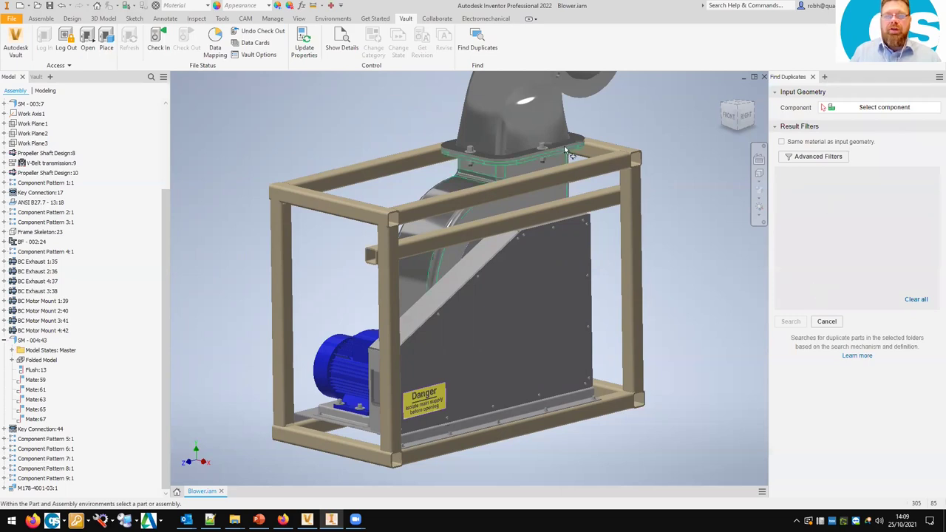
scroll(564, 145, "down", 2)
left_click(533, 120)
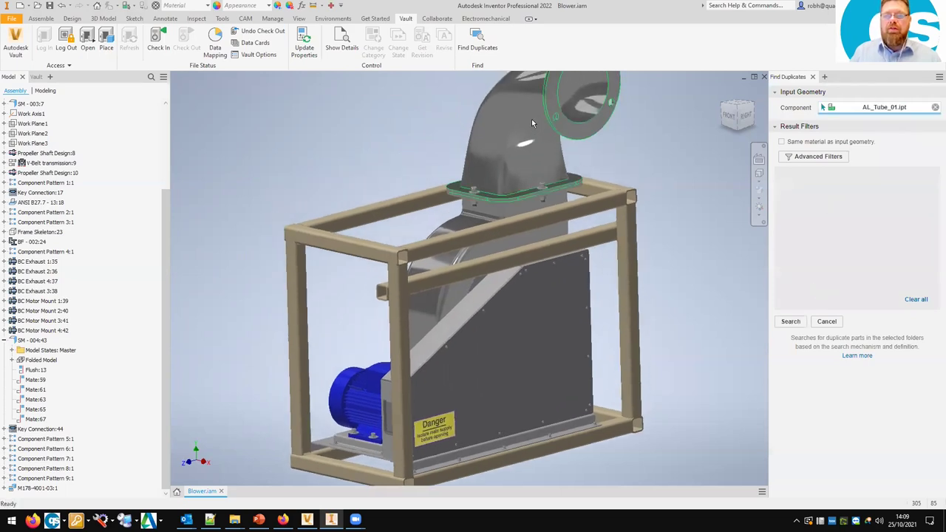
left_click(790, 321)
scroll(492, 130, "up", 2)
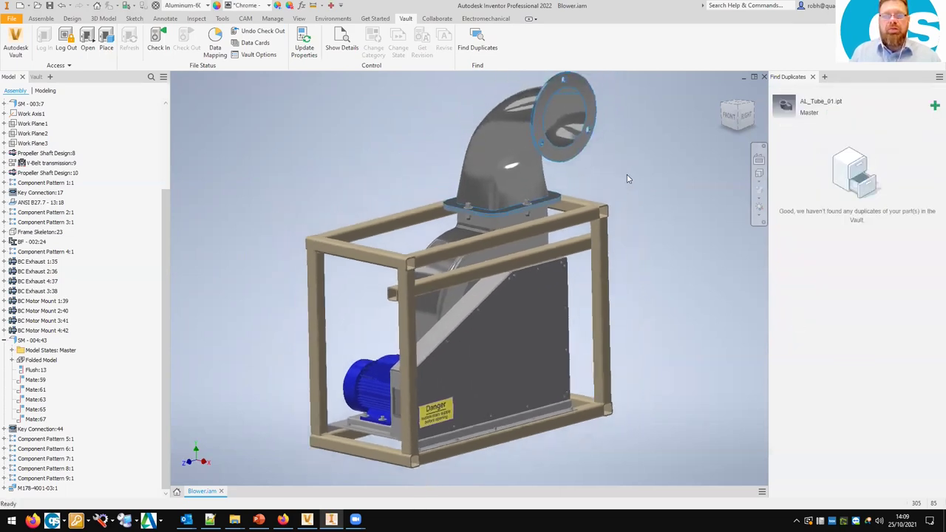
key("F6")
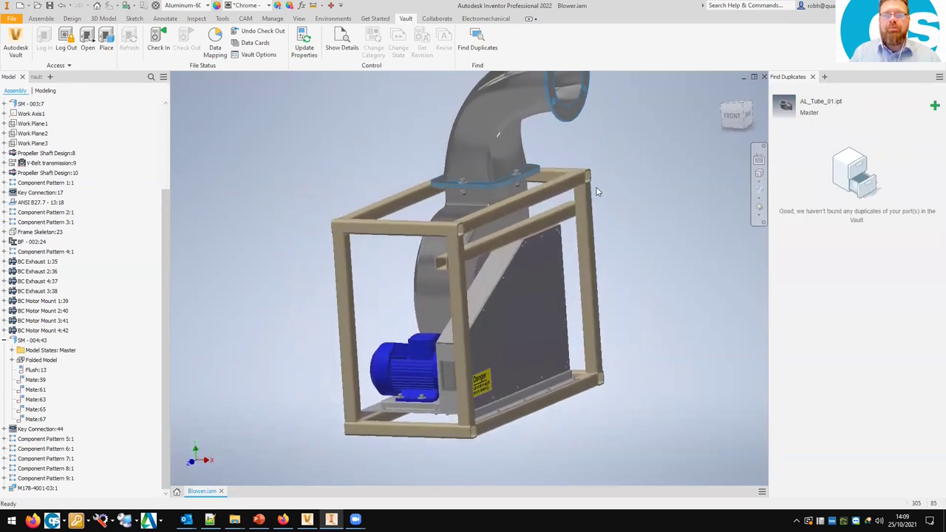
- Close the duplicate search, clear the selection and show the whole blower in the home view
left_click(812, 77)
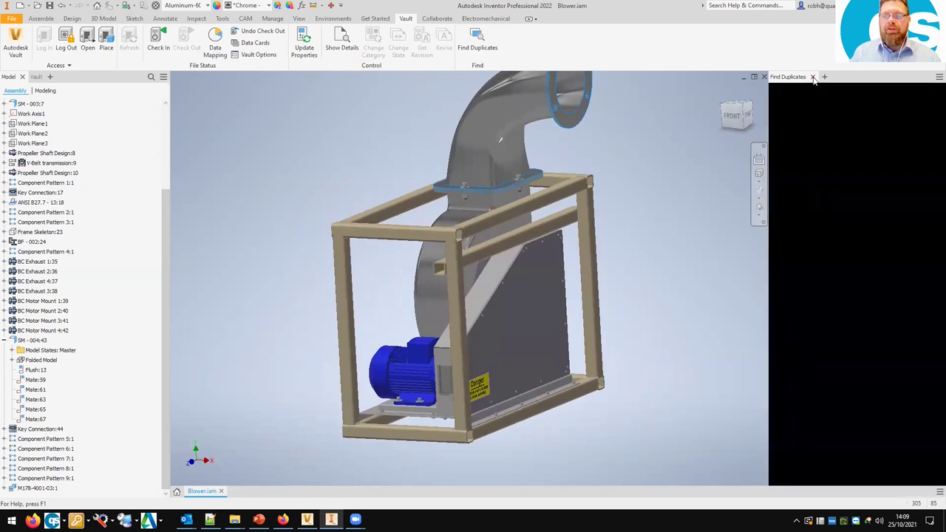
left_click(757, 194)
key("F6")
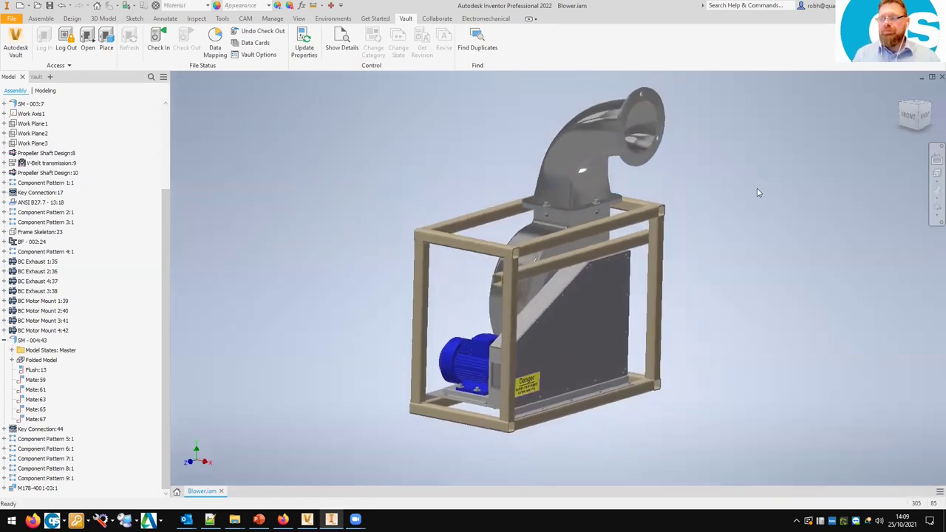
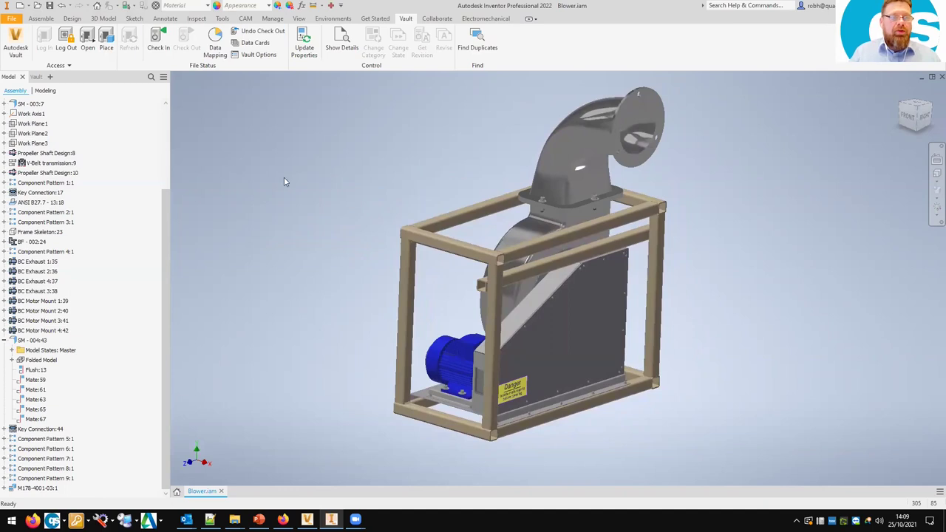
- Save the modified Blower assembly together with its changed drive casing cover in preparation for the Vault check-in
scroll(168, 189, "up", 5)
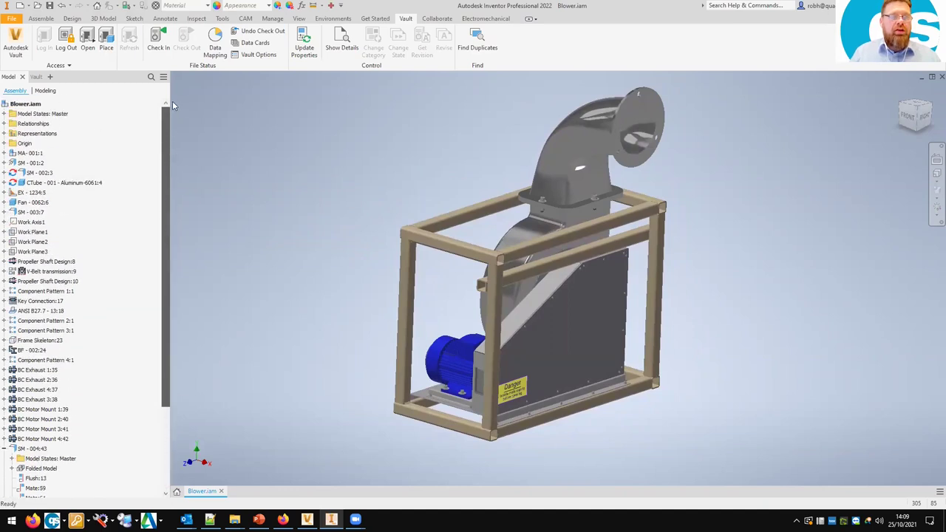
left_click(36, 77)
right_click(37, 108)
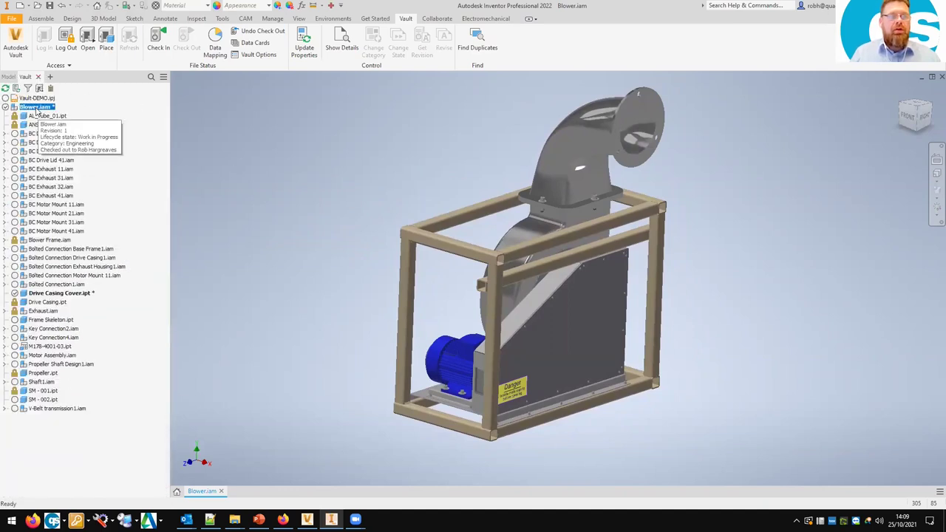
left_click(66, 167)
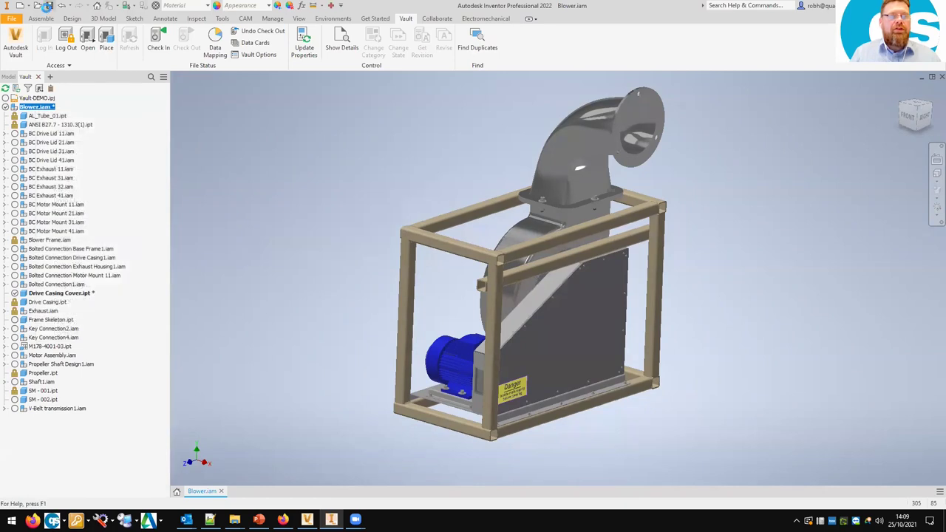
left_click(569, 182)
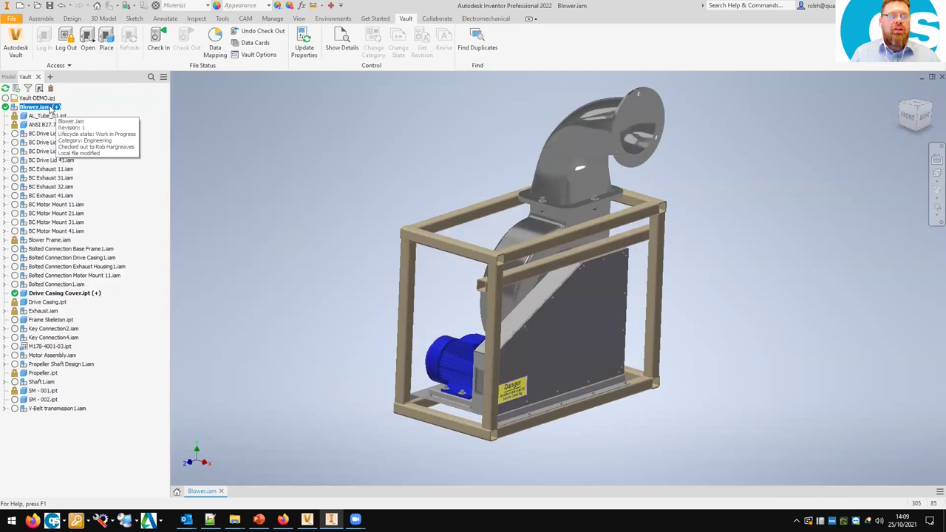
- Check Blower.iam and Drive Casing Cover.ipt in to the Vault without a comment, not keeping the files checked out
right_click(51, 109)
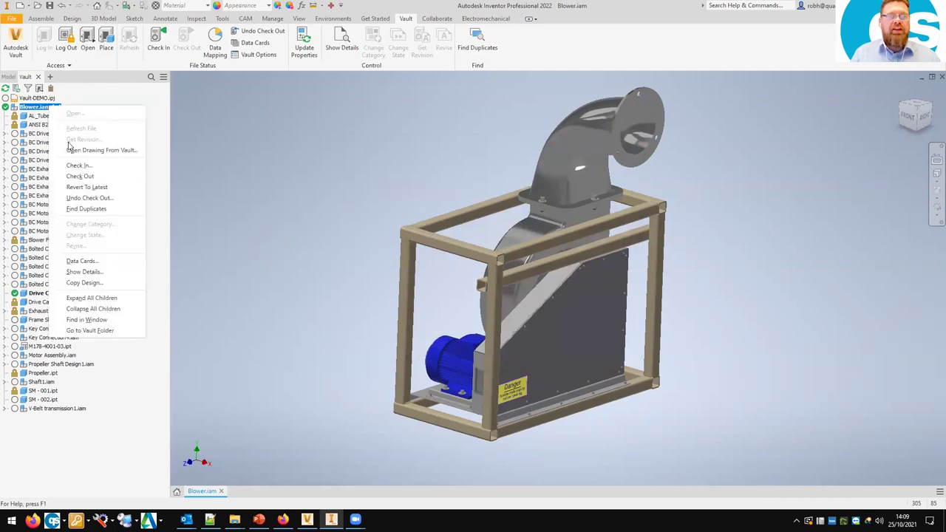
left_click(81, 165)
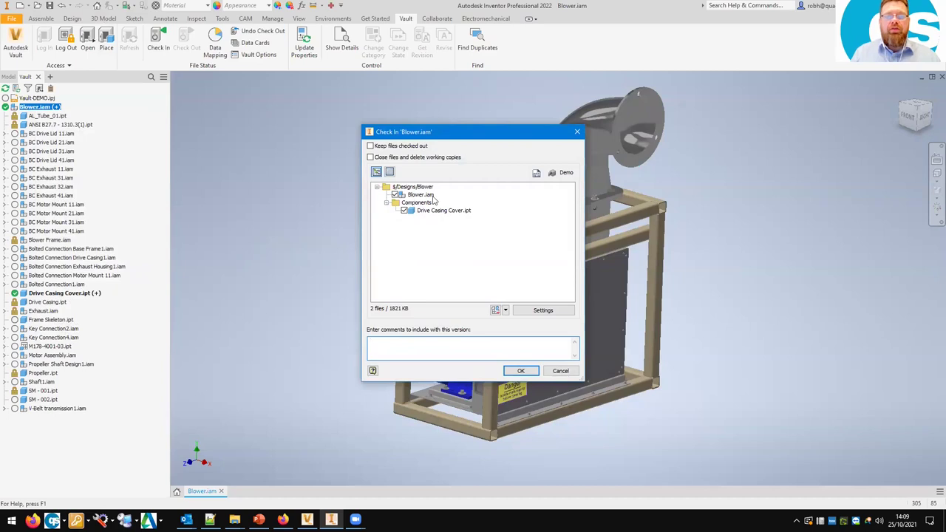
scroll(489, 396, "up", 8)
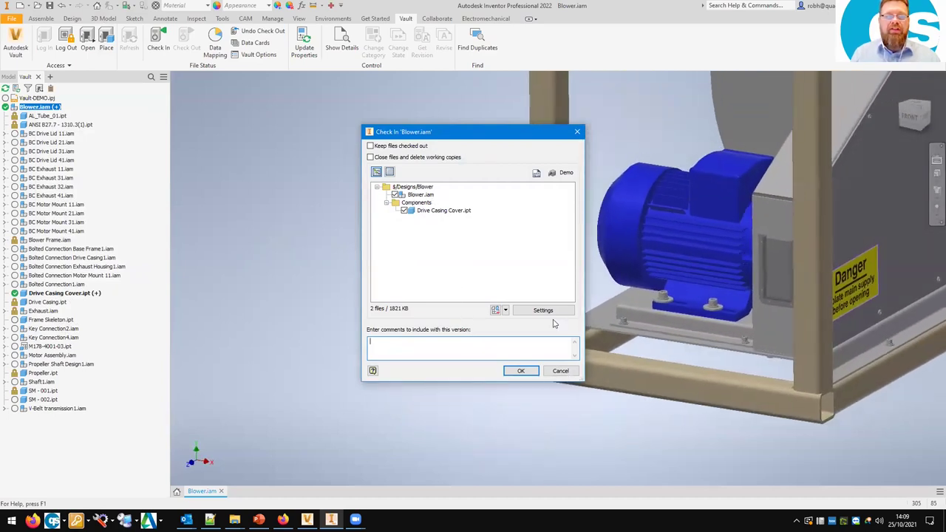
left_click(521, 371)
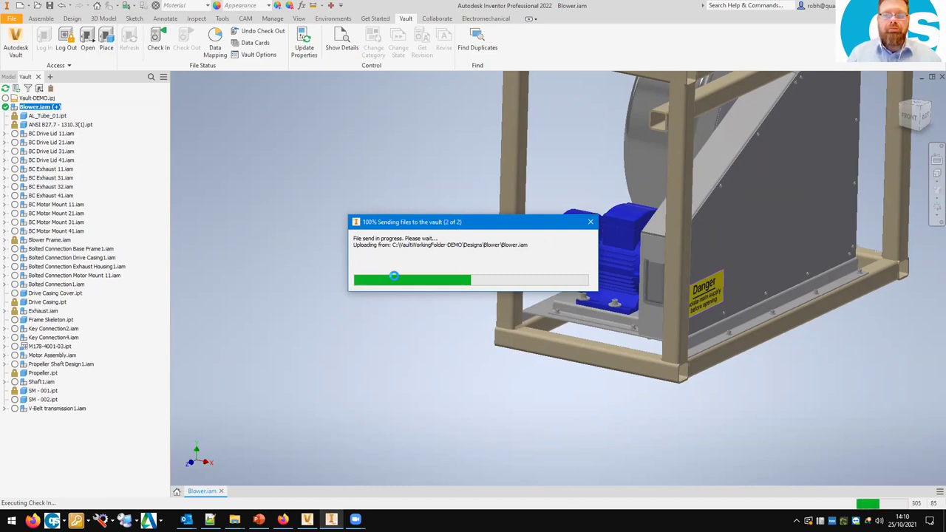
scroll(394, 280, "down", 5)
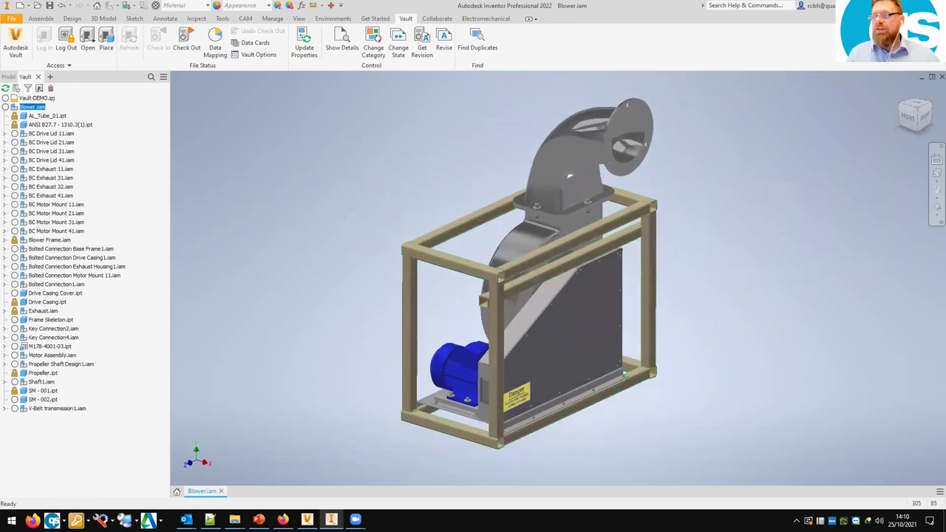
- View the Vault details of Blower.iam and the duplicate search, and close both again
left_click(343, 56)
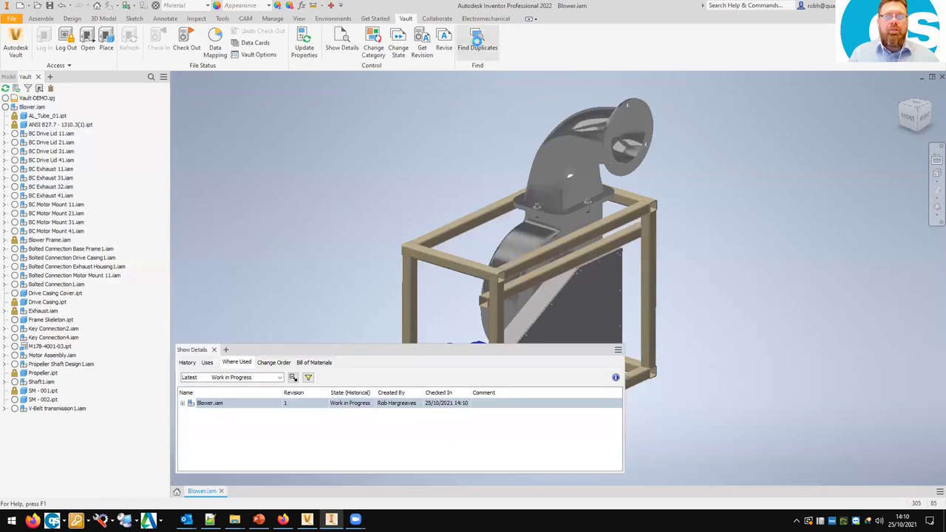
left_click(477, 44)
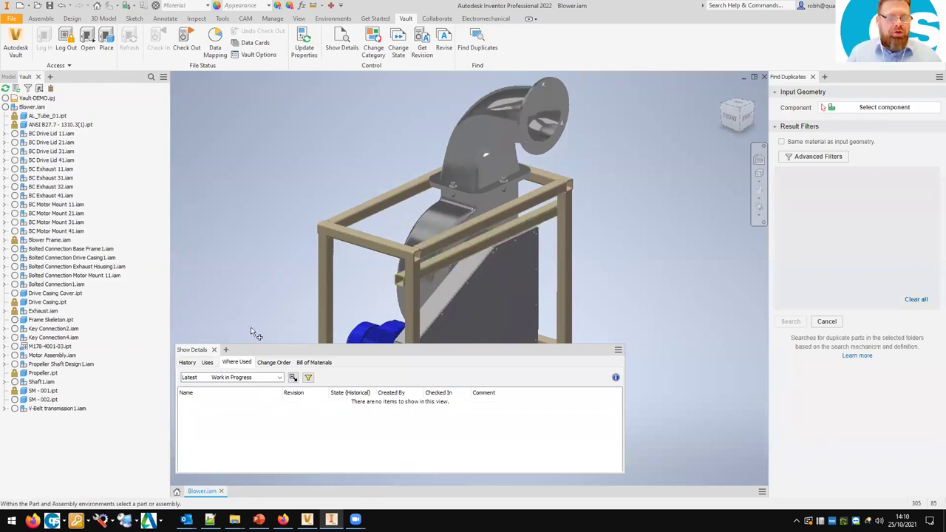
left_click(213, 350)
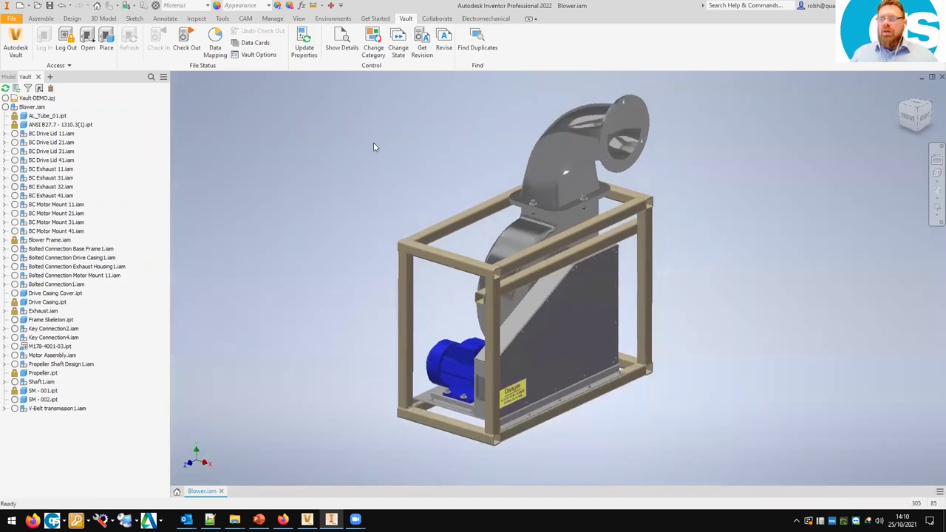
key("alt+Tab")
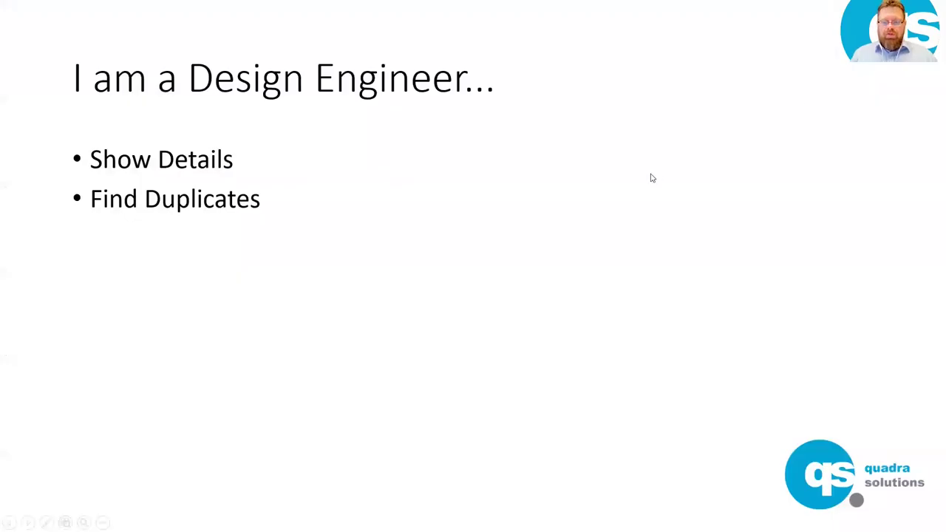
key("Right")
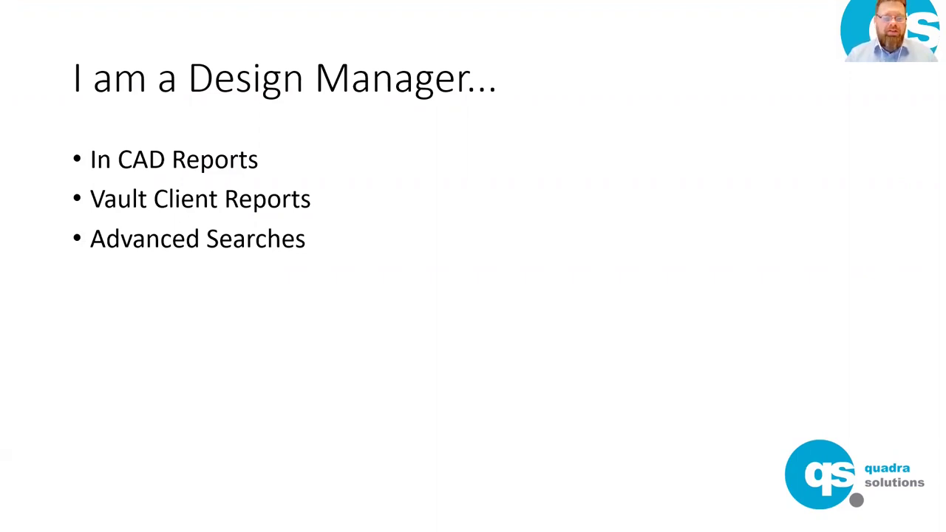
key("alt+Tab")
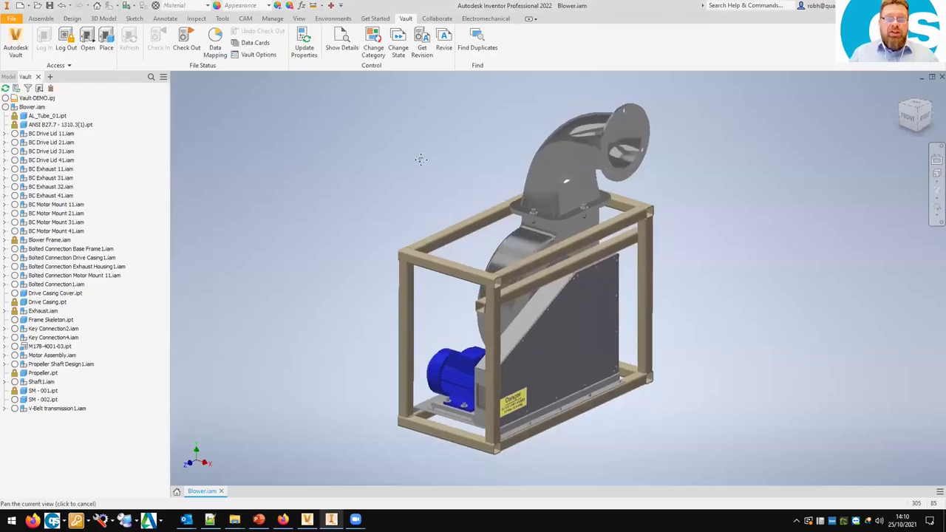
- Generate a Vault data report for the Blower assembly from the template Vault Professional In-CAD.rdlc
left_click(9, 76)
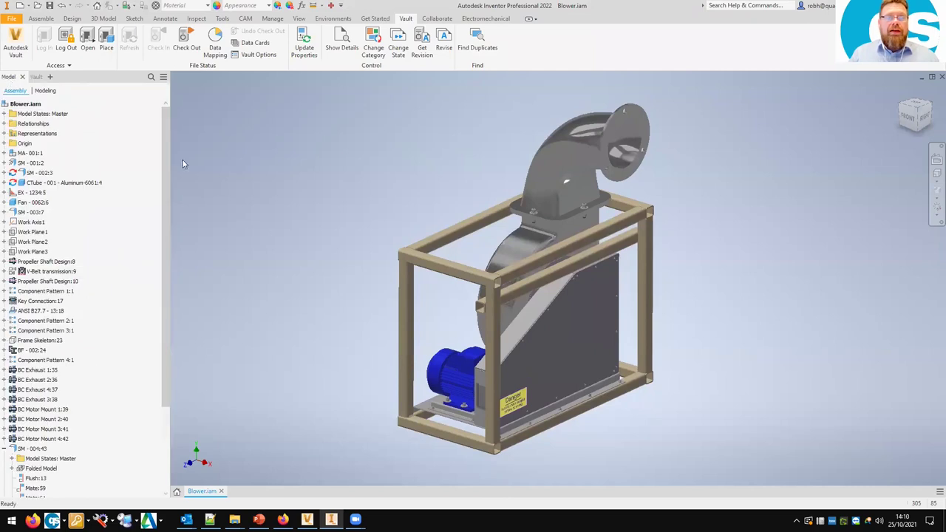
key("F6")
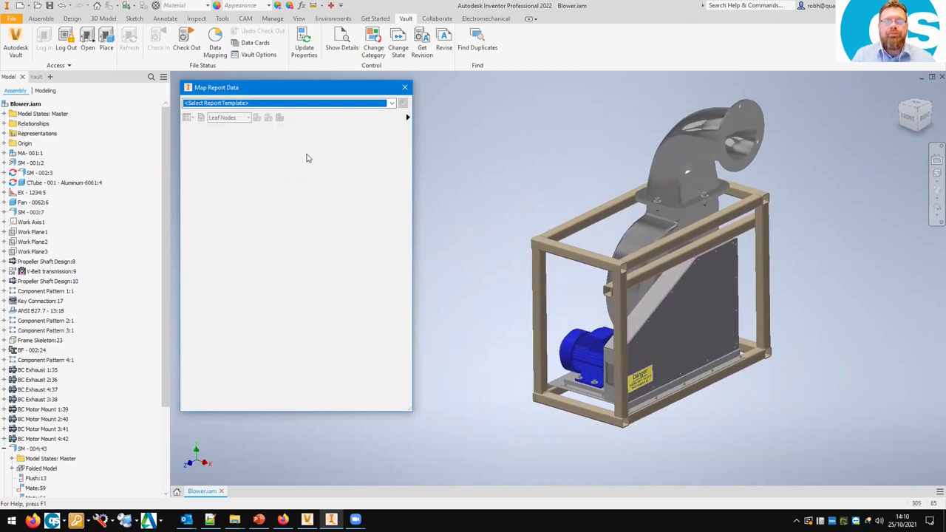
left_click(392, 104)
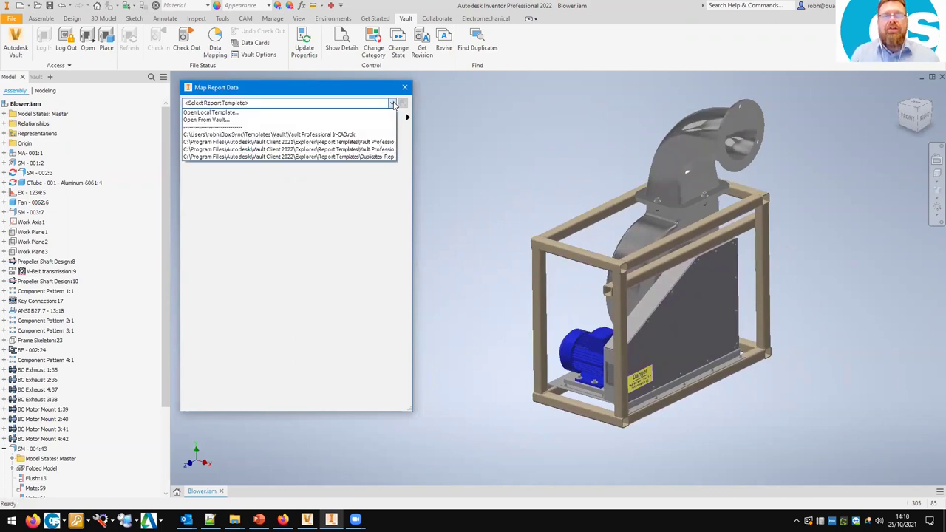
left_click(352, 136)
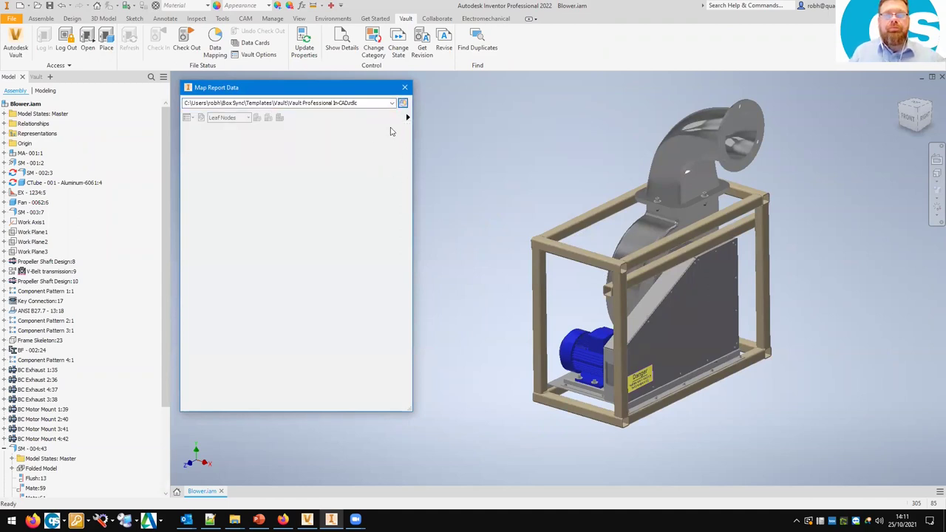
left_click(403, 103)
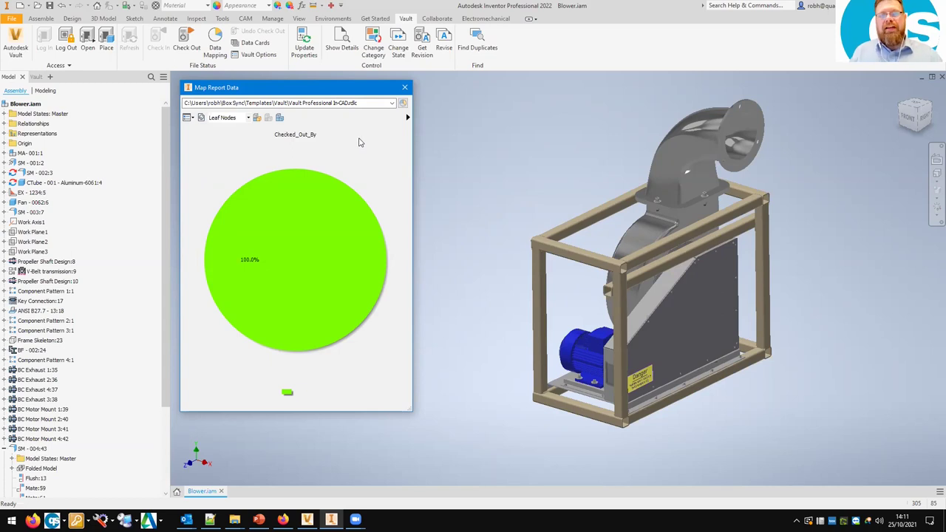
- Chart the report data by State, inspect all lifecycle states colour-mapped onto the blower, and clear the mapping
left_click(407, 118)
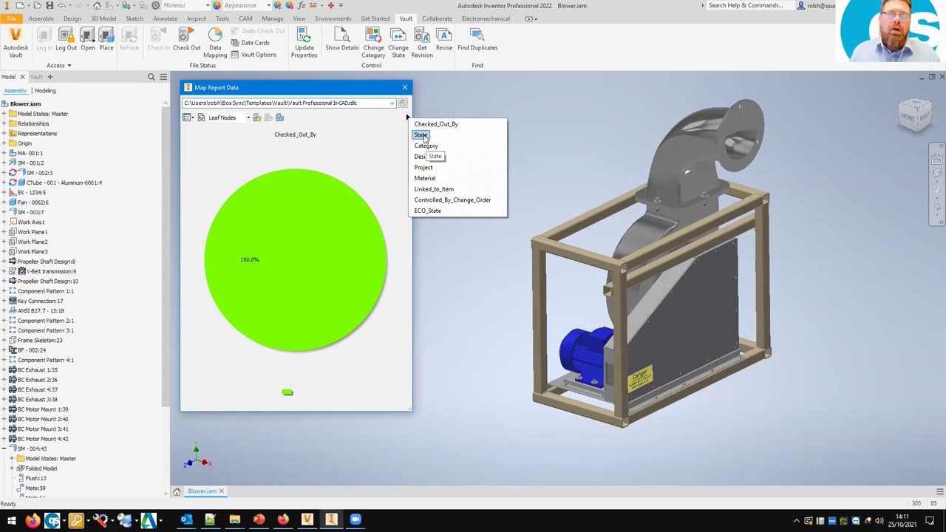
left_click(421, 135)
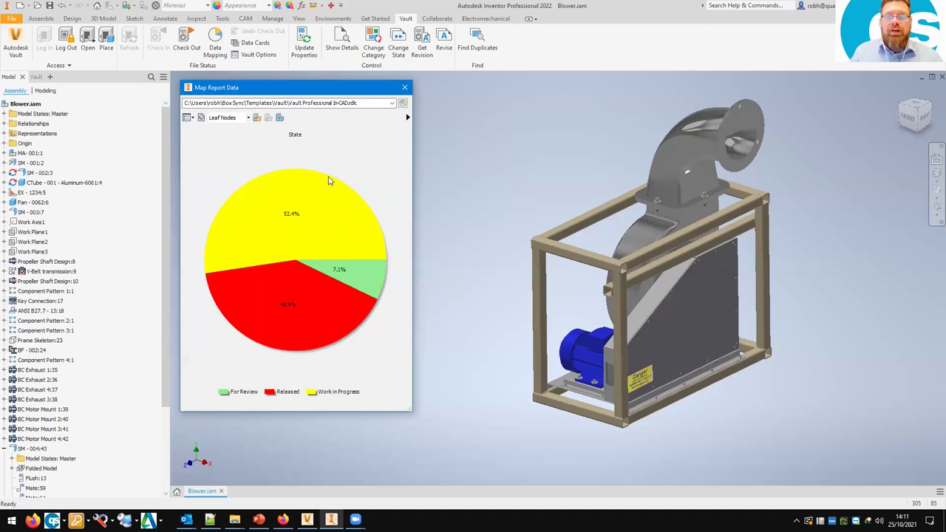
left_click(253, 117)
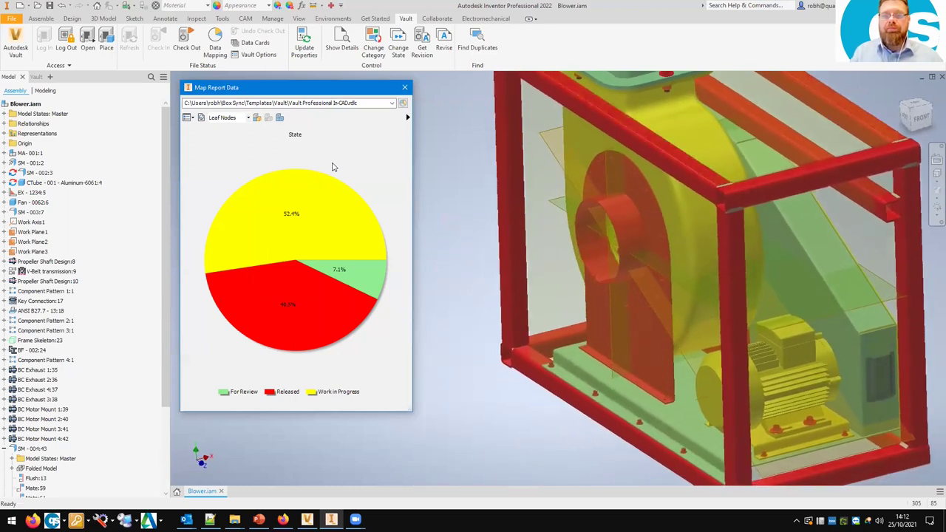
left_click(281, 121)
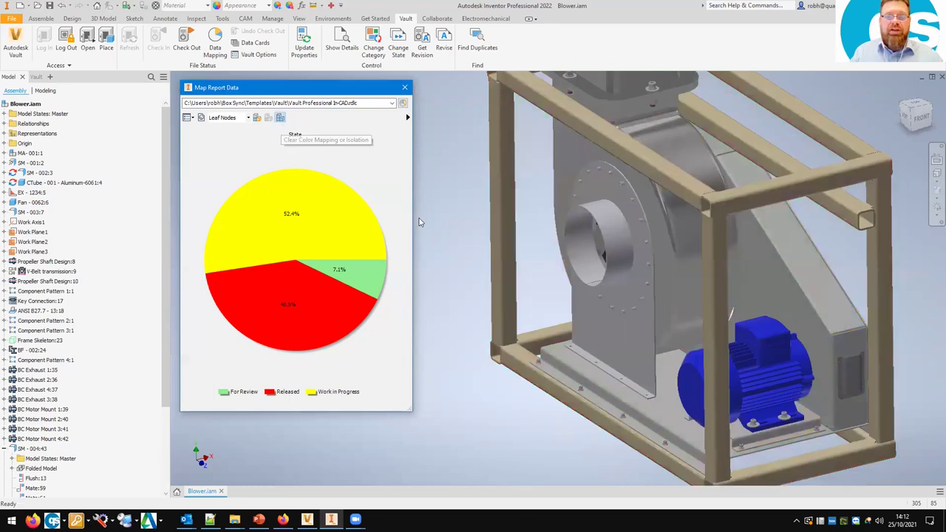
- Colour-map and isolate only the Work in Progress components on the blower, and clear the isolation
left_click(281, 212)
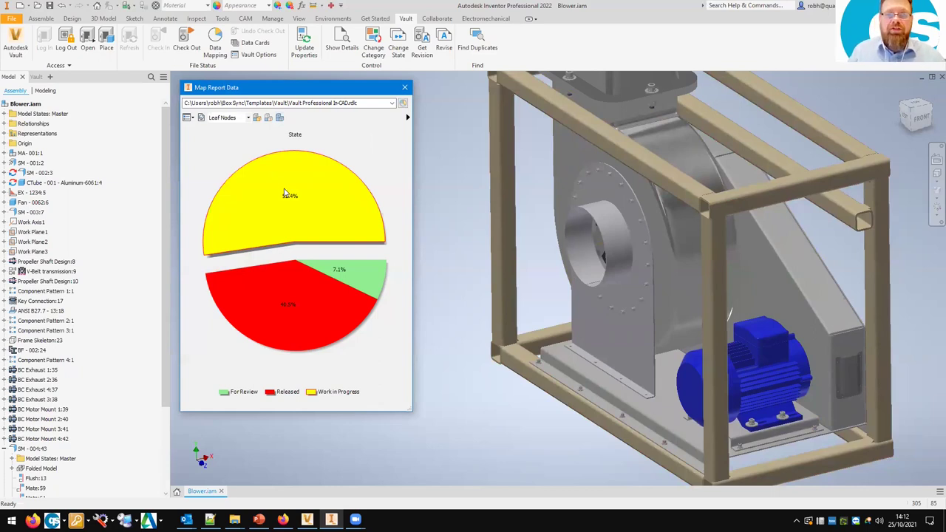
left_click(272, 155)
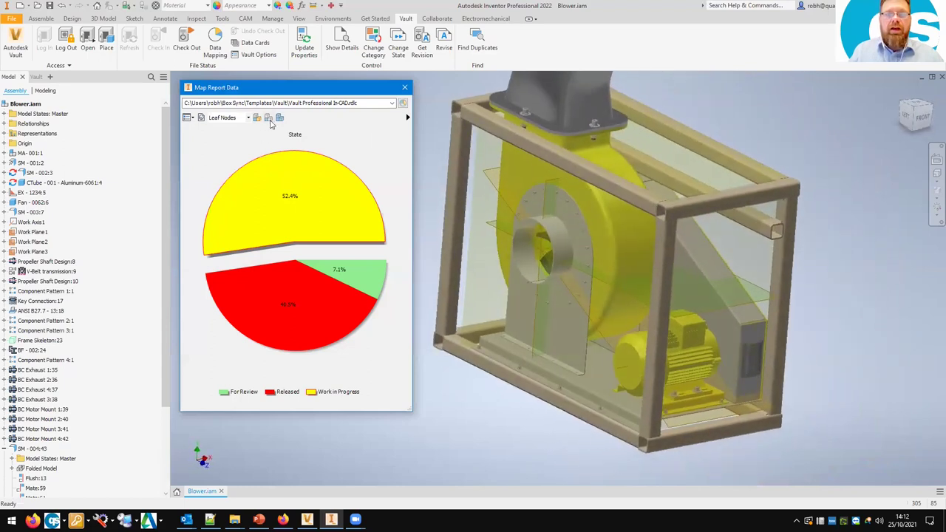
left_click(269, 118)
left_click(283, 153)
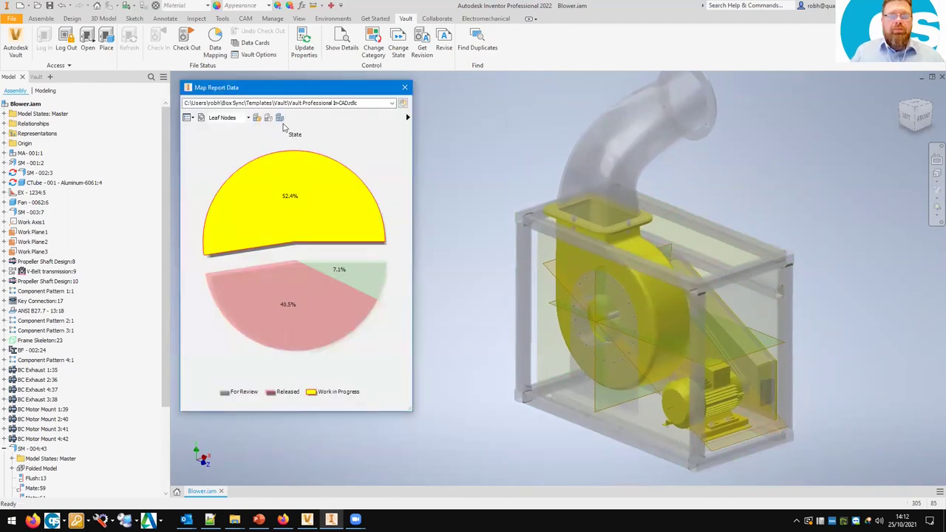
left_click(279, 118)
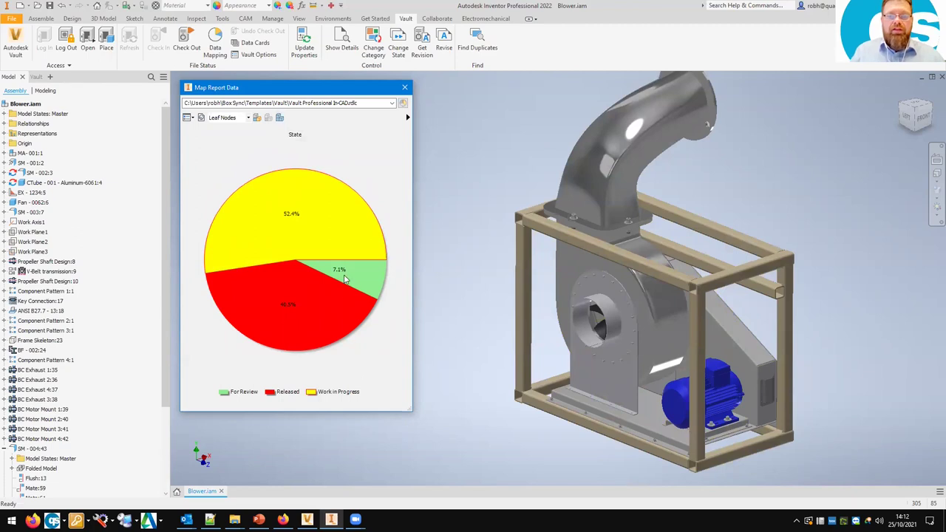
- Colour-map the Work in Progress and For Review components together and inspect them from several angles
left_click(355, 248)
left_click(365, 277)
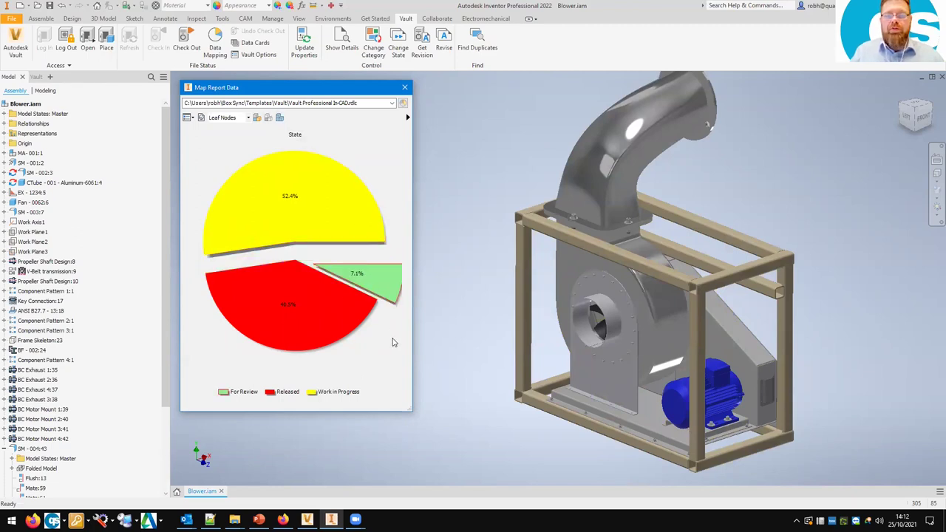
left_click(257, 118)
middle_click_drag(517, 243, 662, 138, "shift")
scroll(567, 244, "up", 2)
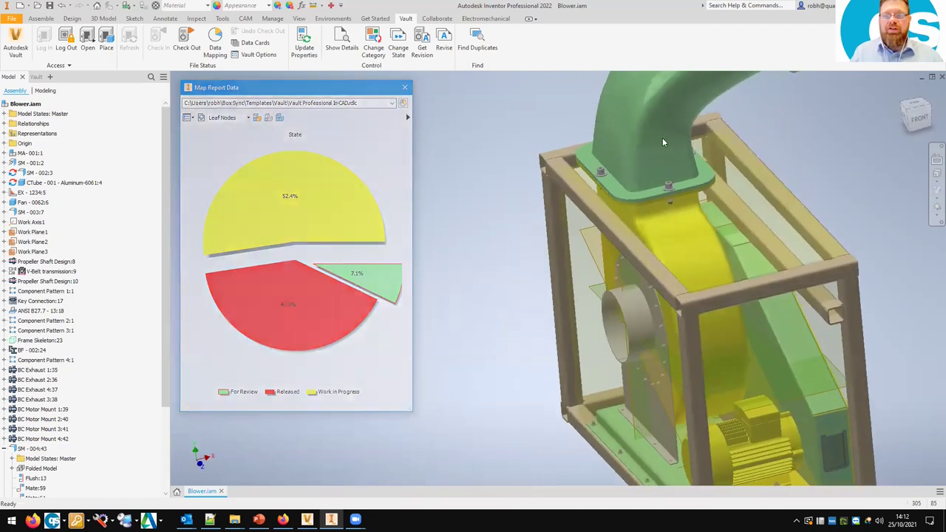
middle_click_drag(662, 143, 445, 209, "shift")
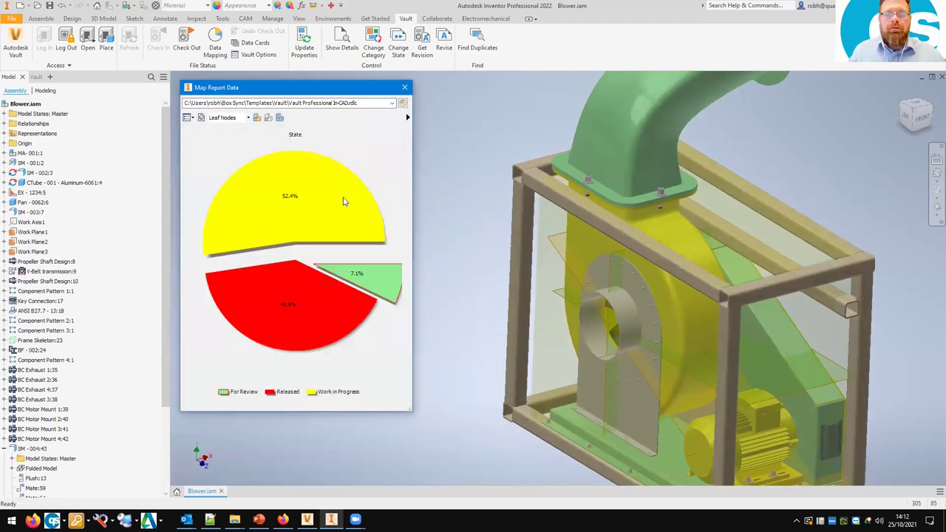
- Colour-map and isolate only the Released components of the blower, and clear the mapping and isolation
left_click(287, 288)
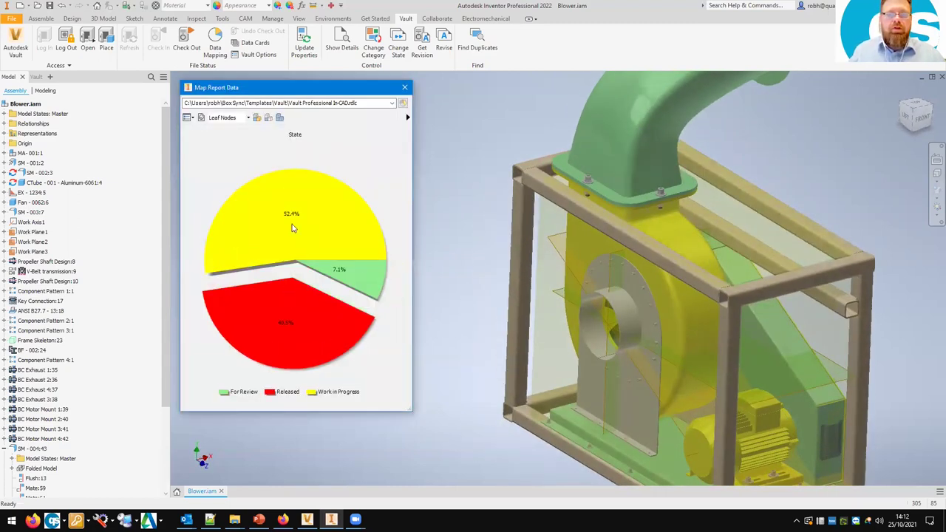
left_click(257, 117)
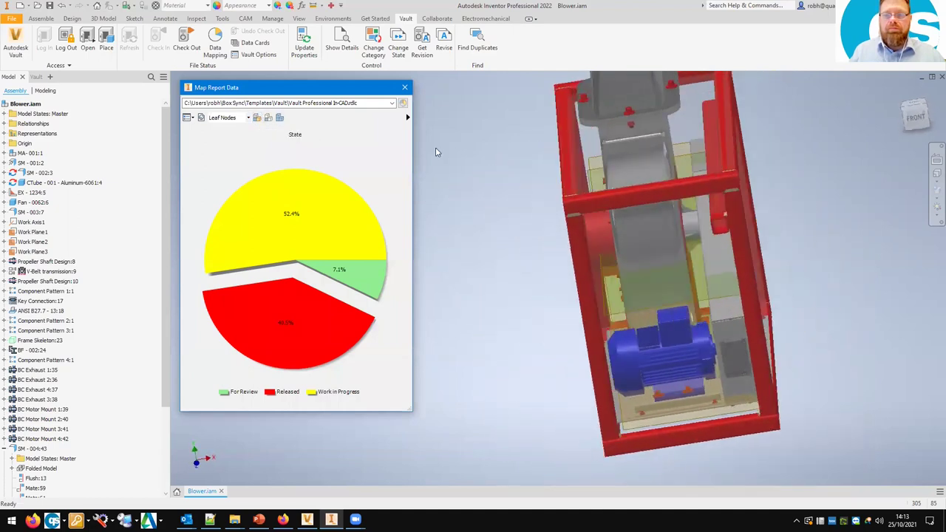
left_click(269, 117)
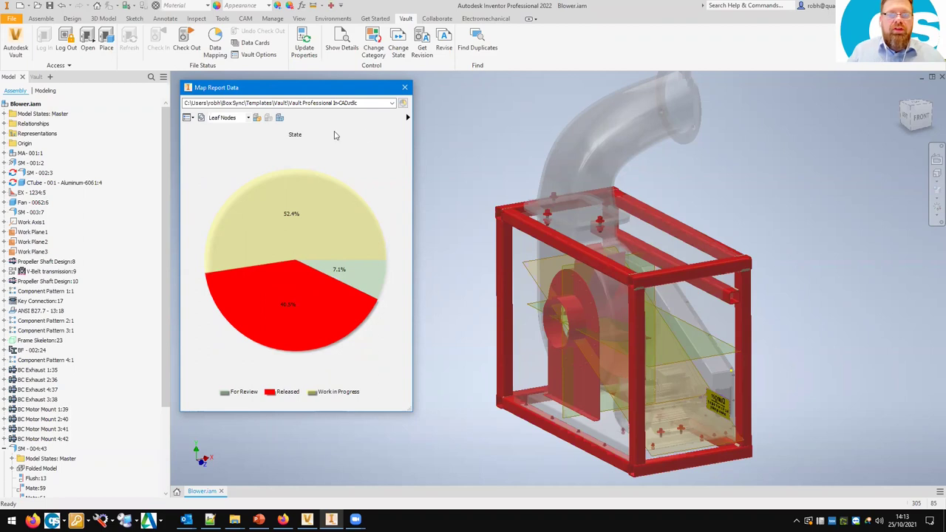
left_click(280, 119)
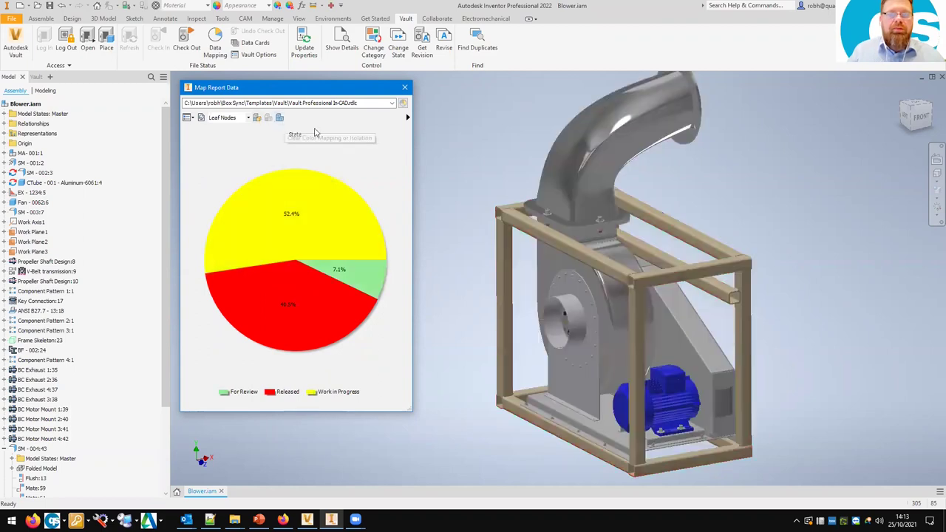
- Chart the report data by Material, then colour-map and isolate only the Aluminum-6061 components on the blower
left_click(406, 118)
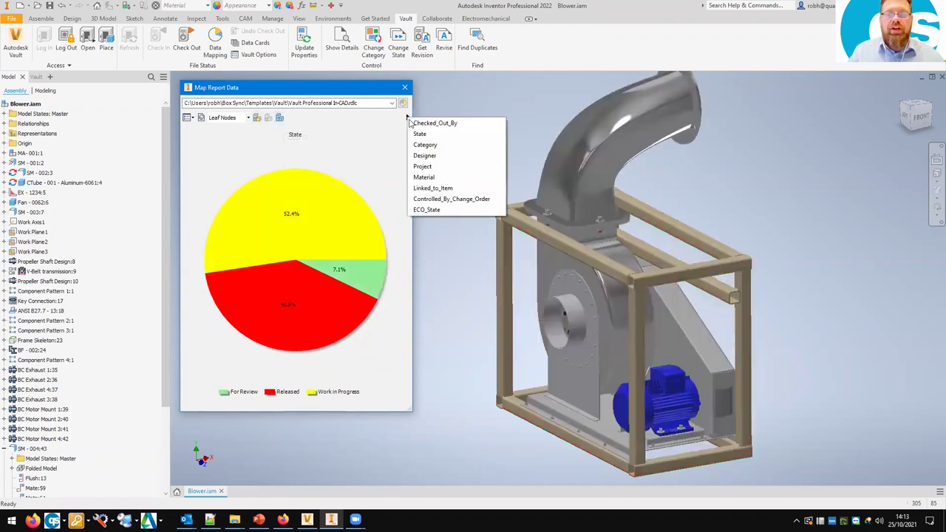
left_click(425, 177)
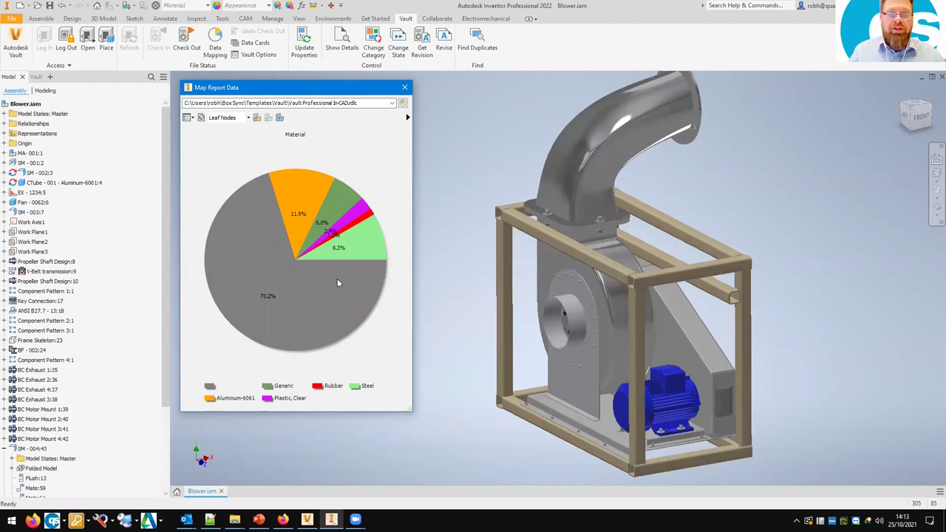
left_click(296, 179)
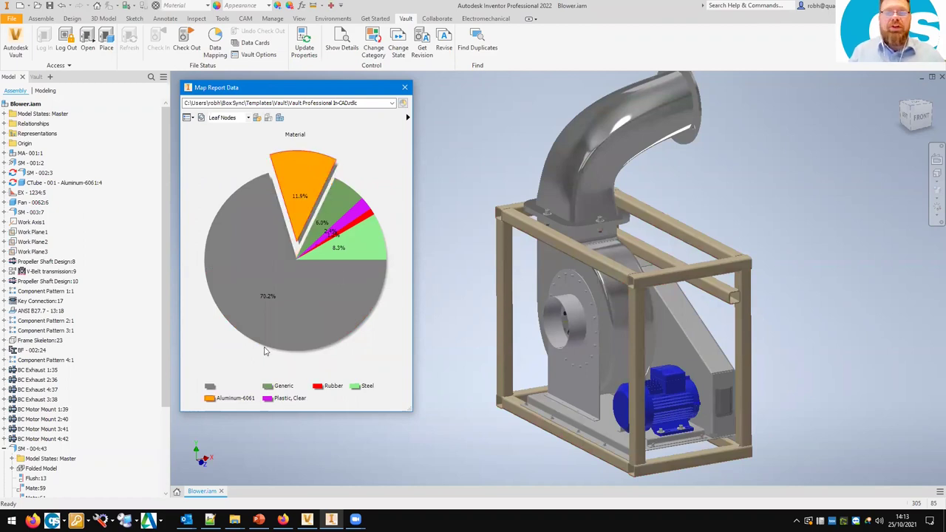
left_click(257, 120)
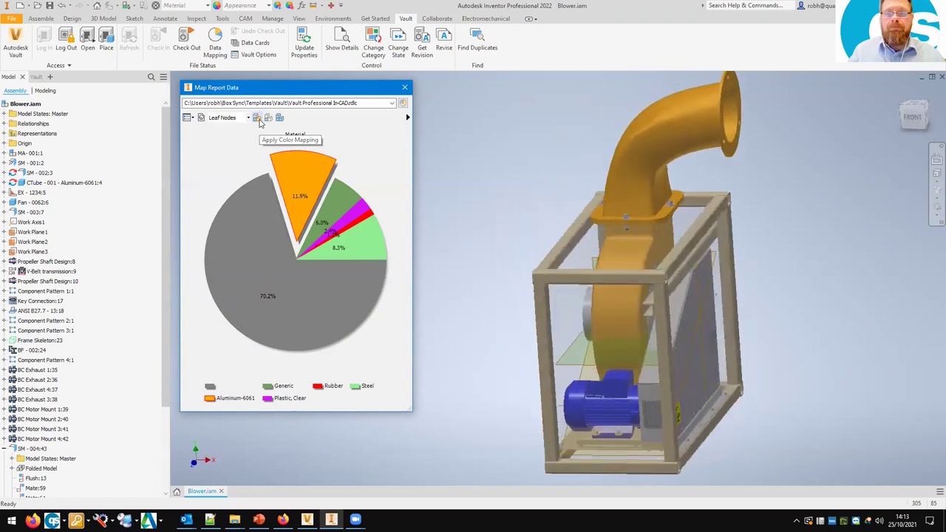
left_click(269, 120)
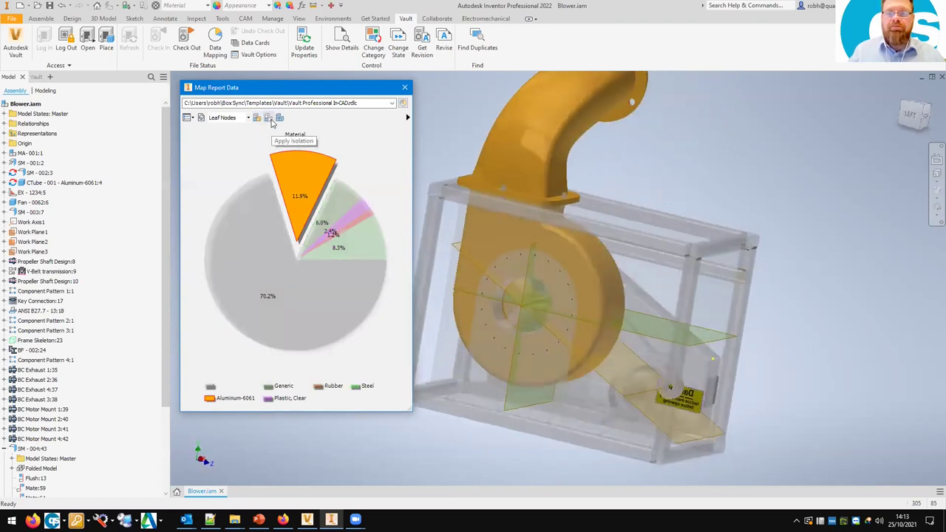
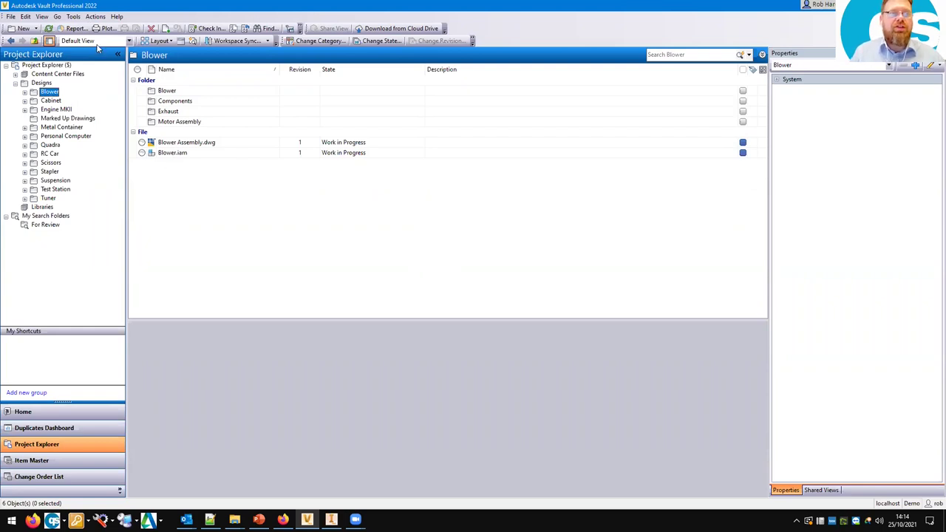
- Switch to Vault Professional, generate the File By Lifecycle State report for the Blower folder, and widen the report's outline pane
left_click(76, 28)
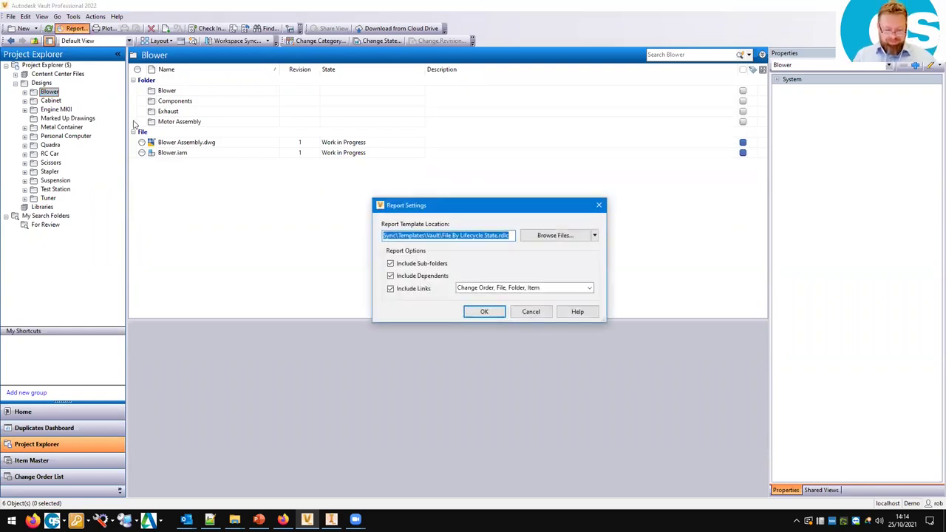
left_click(485, 311)
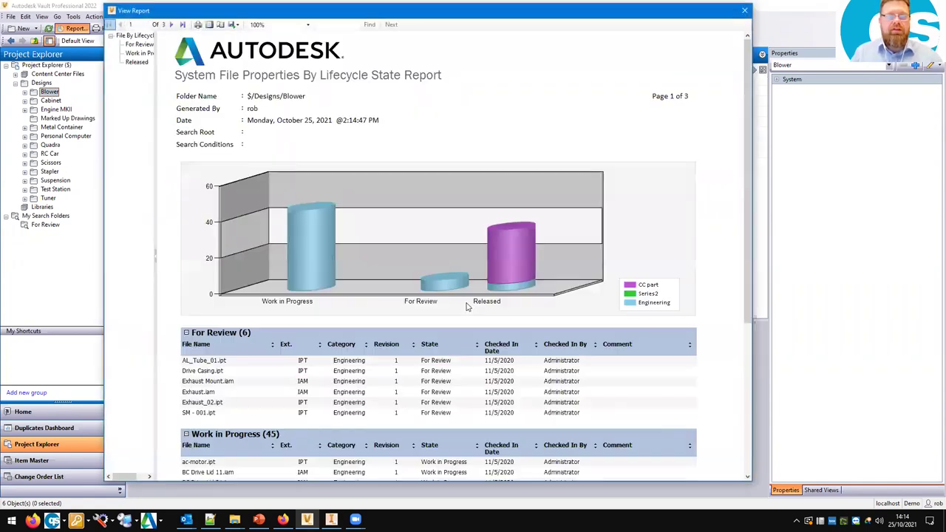
left_click_drag(154, 207, 182, 207)
- Examine the report's lifecycle state chart and its For Review, Work in Progress and Released file lists, and close the report
scroll(580, 201, "down", 3)
scroll(580, 201, "down", 10)
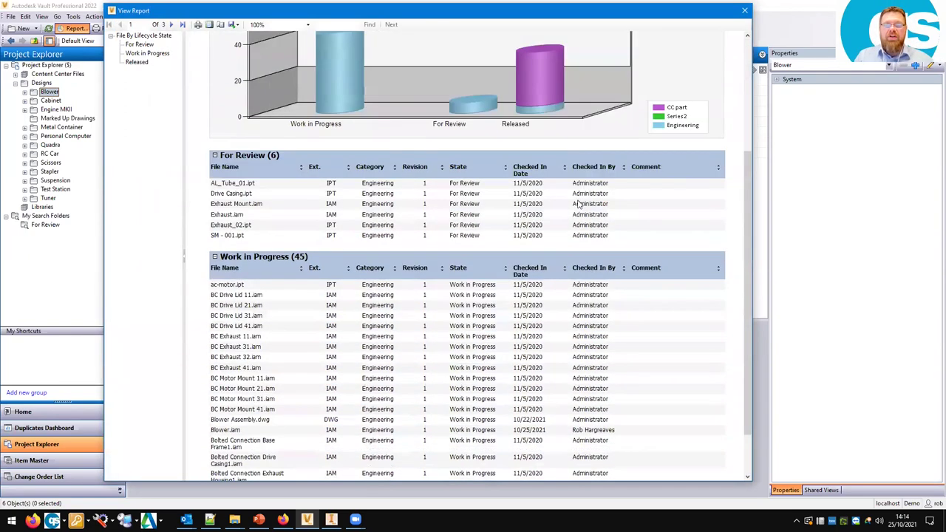
scroll(580, 207, "down", 10)
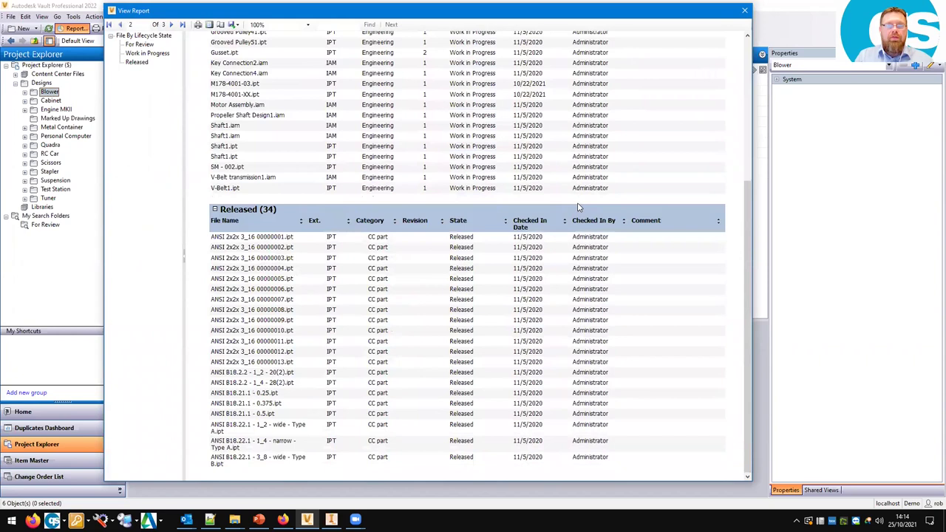
scroll(580, 207, "up", 10)
scroll(580, 209, "up", 10)
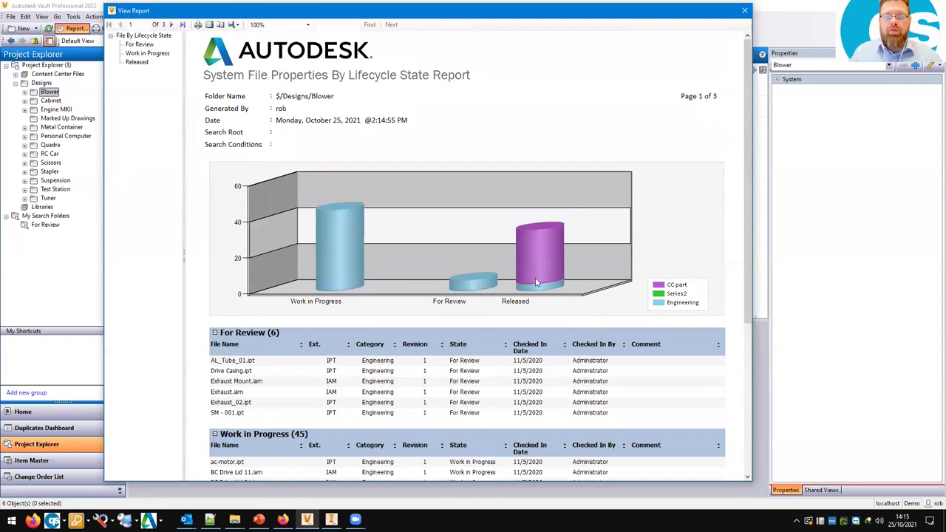
scroll(750, 237, "down", 2)
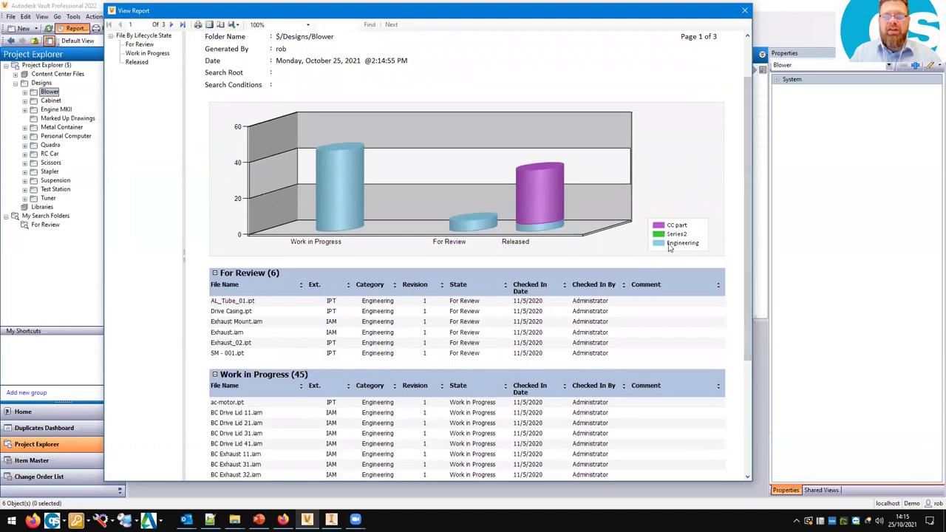
left_click_drag(752, 252, 759, 215)
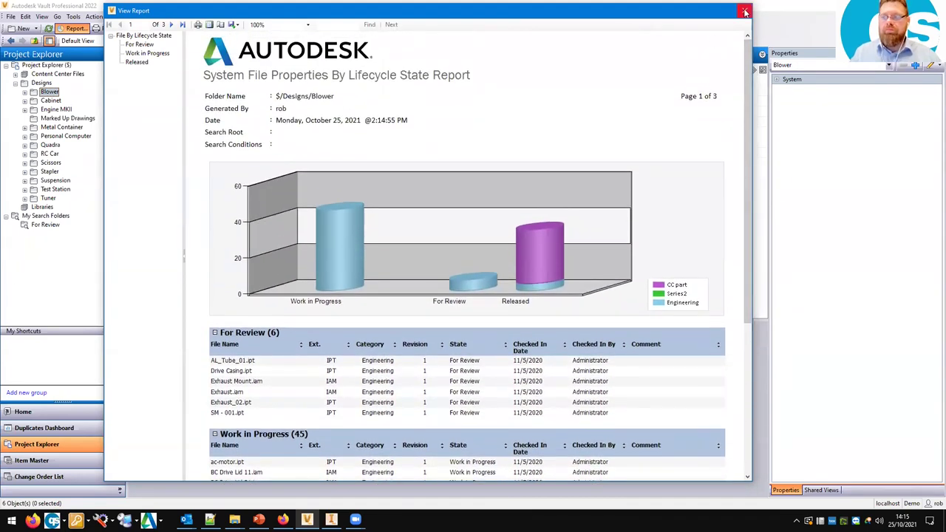
left_click(745, 11)
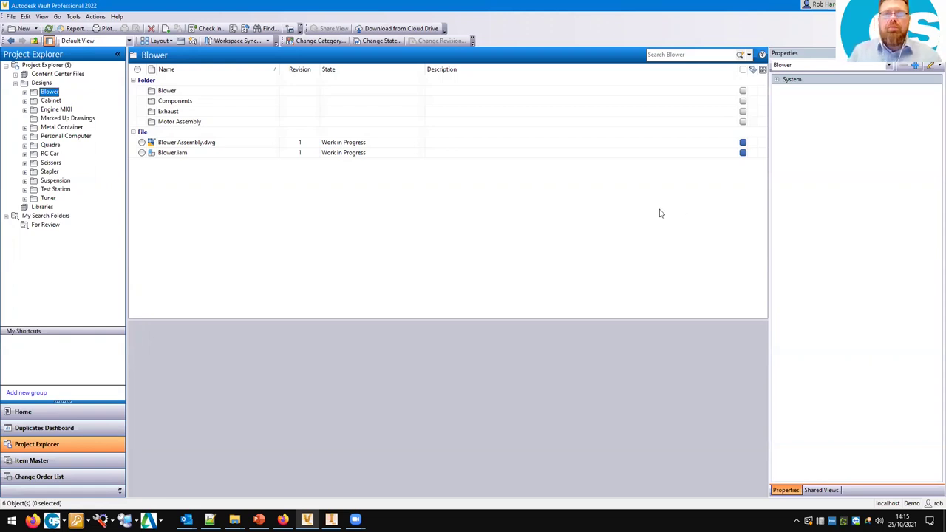
- Search the Blower folder for "exhaust" and inspect the properties of Bolted Connection Base Frame1.iam
left_click(665, 54)
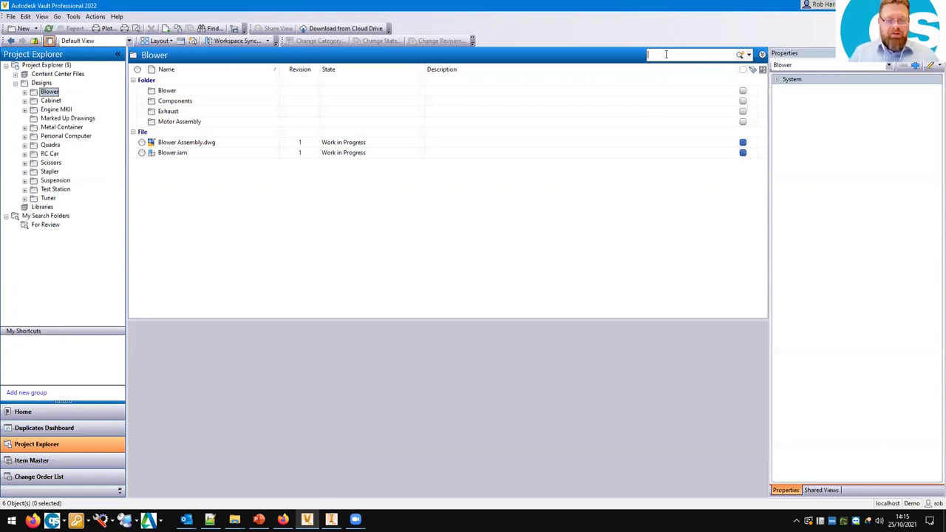
type("exhaust")
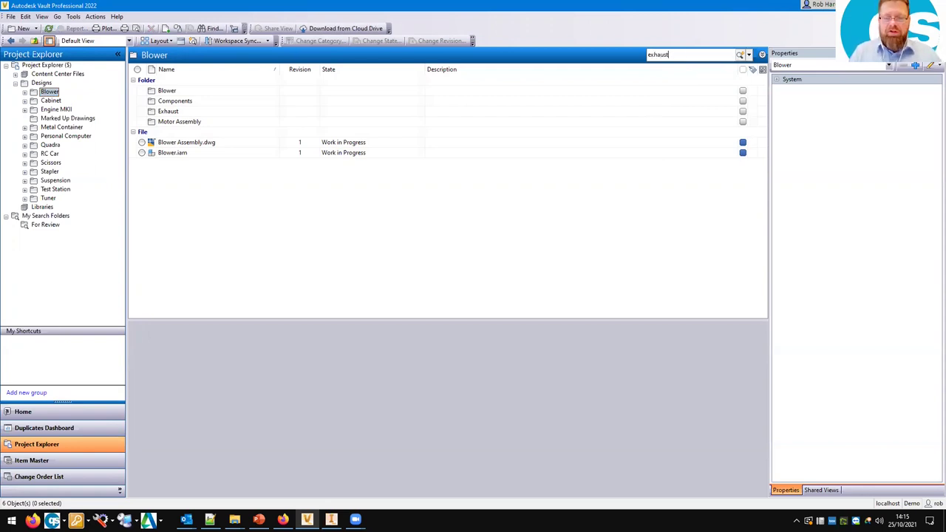
key("Return")
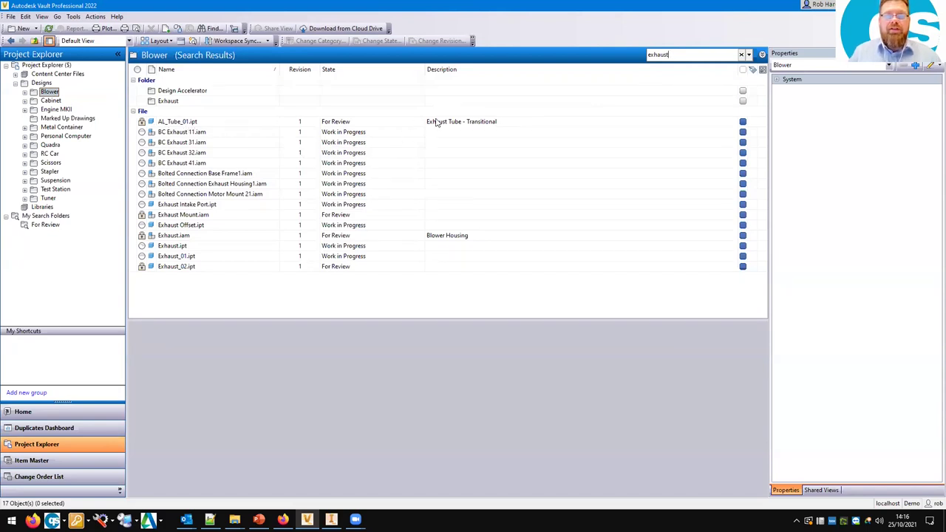
left_click(187, 173)
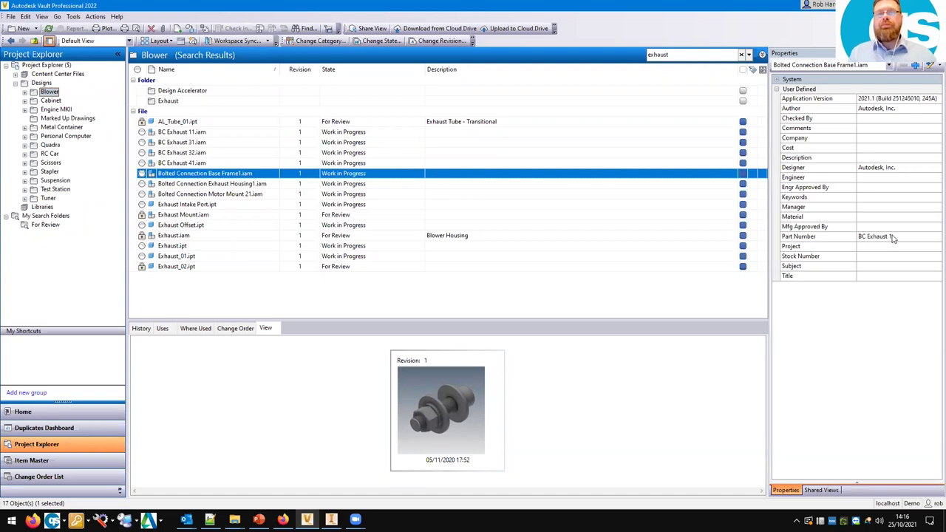
- Refine the search to "exhaust mount" and inspect the properties of BC Exhaust 32.iam, Bolted Connection Motor Mount 21.iam and Exhaust Mount.iam
left_click(676, 55)
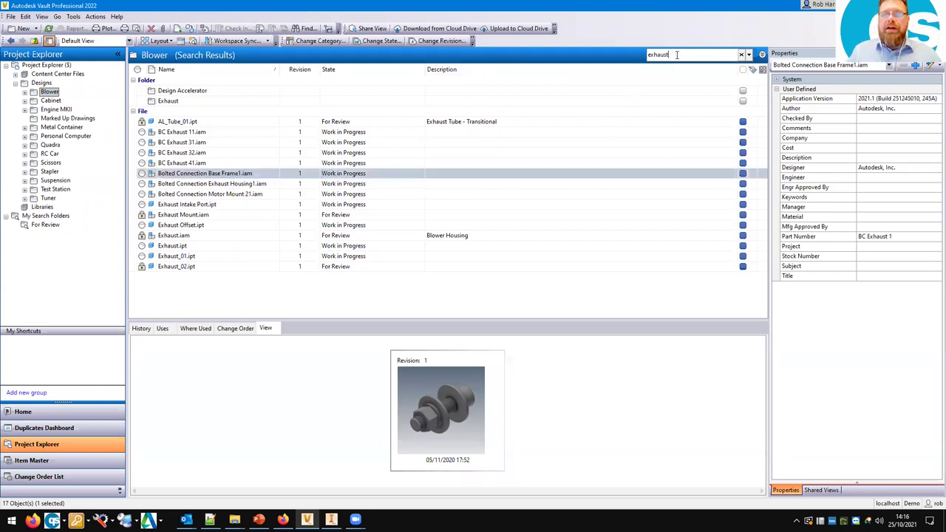
type("mount")
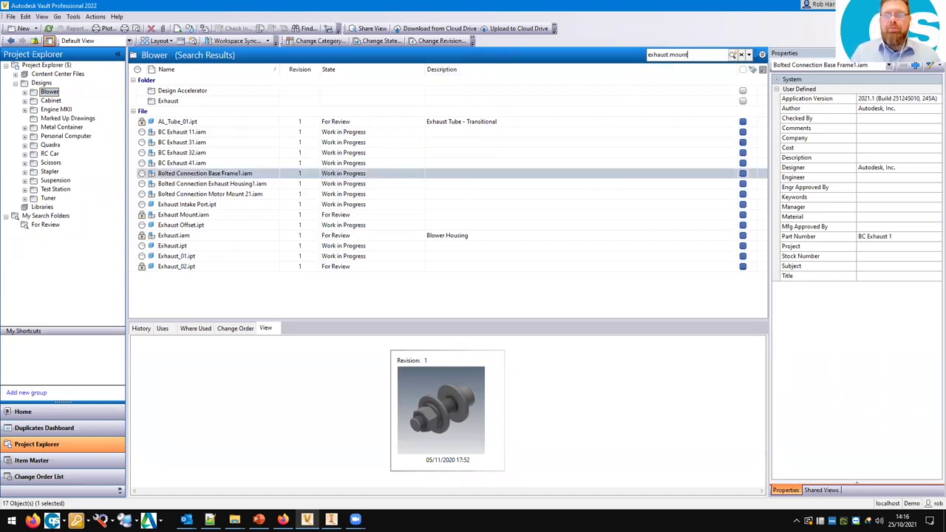
key("Return")
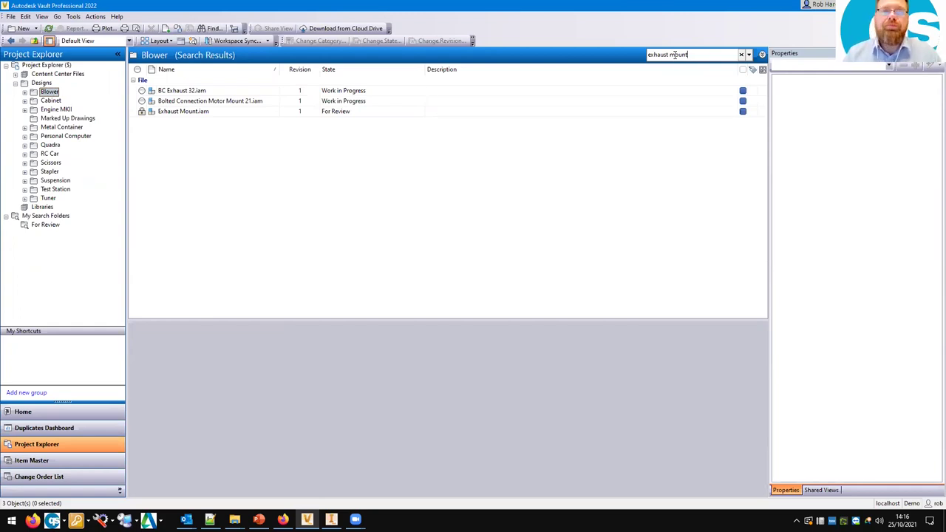
left_click(181, 91)
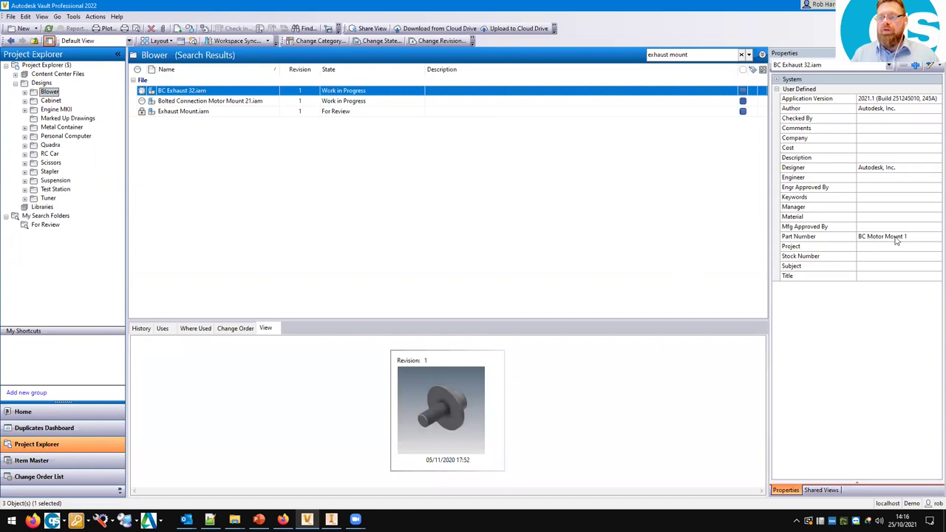
left_click(235, 101)
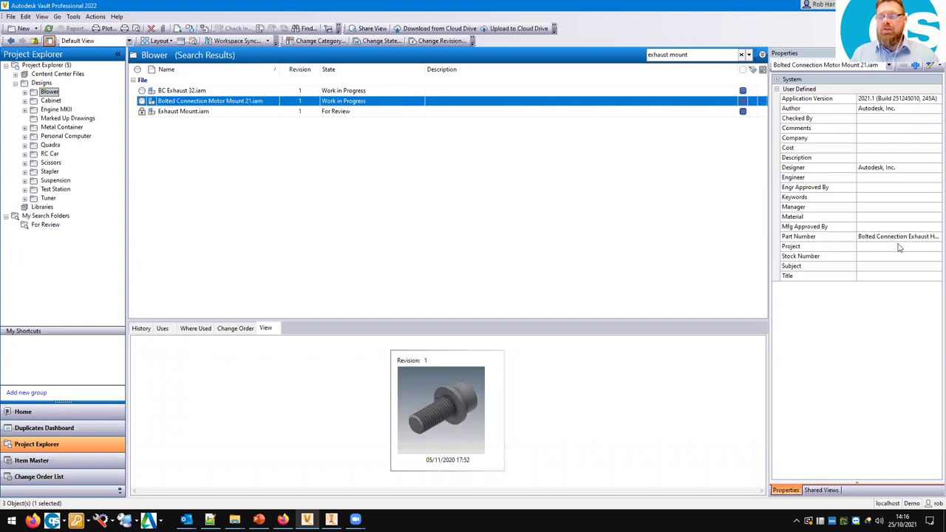
left_click(167, 112)
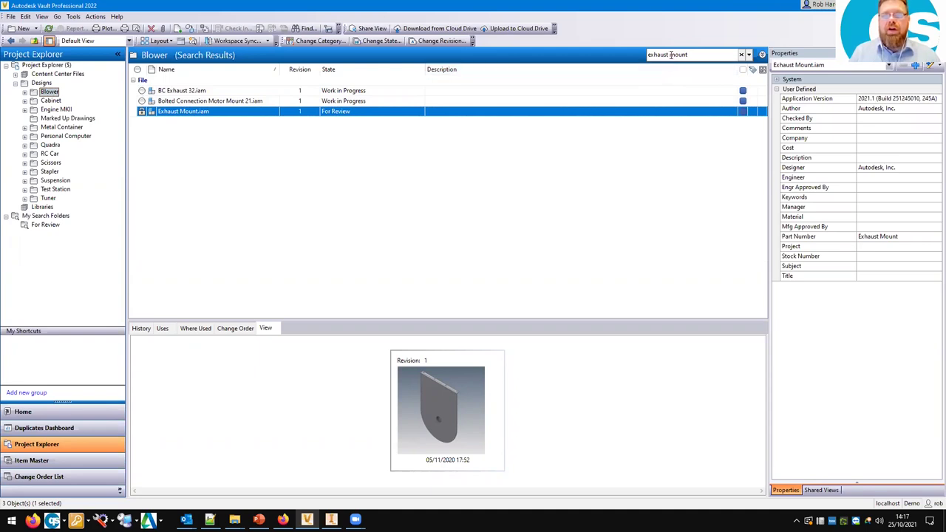
- Broaden the search to "exhaust OR mount" and look through the resulting file list
left_click(671, 55)
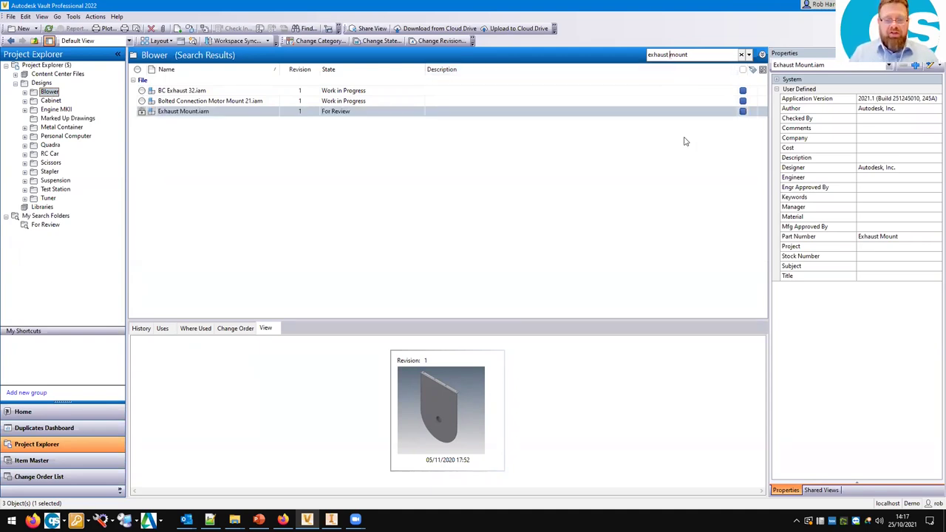
type("OR")
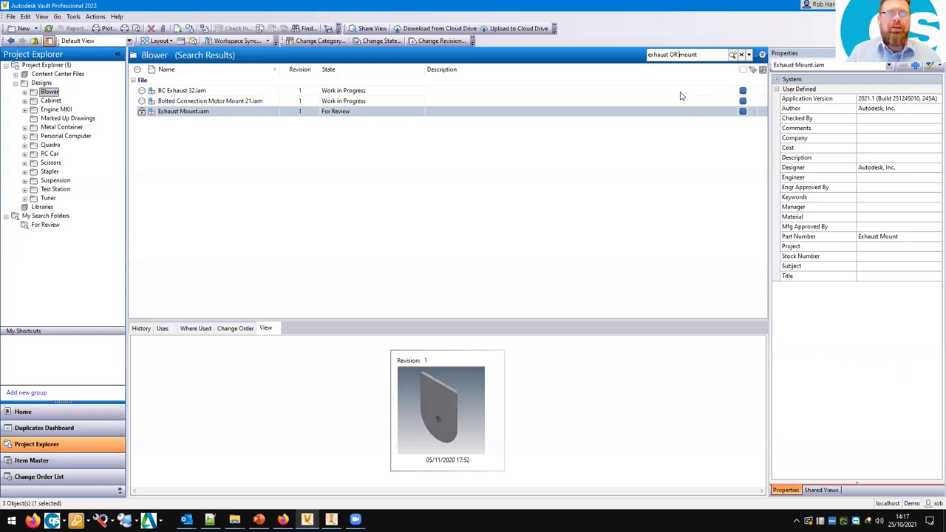
left_click(732, 55)
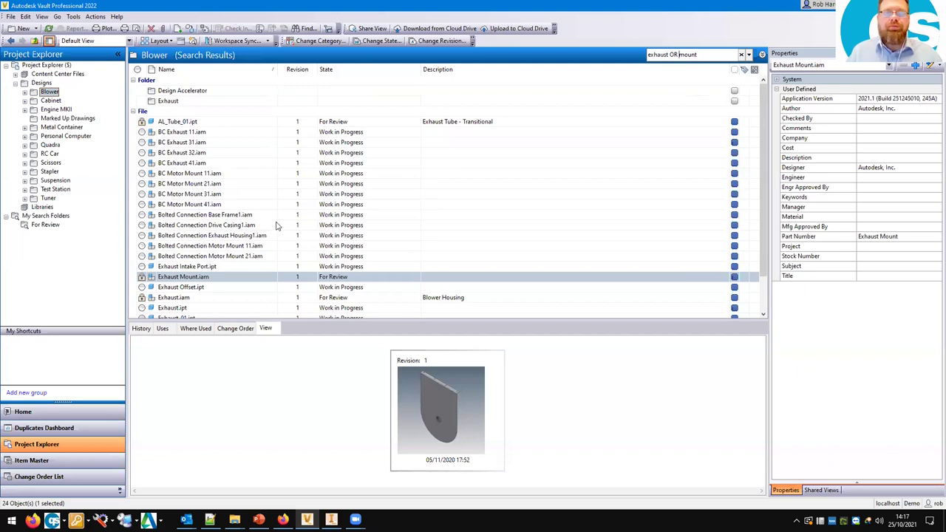
scroll(264, 195, "down", 1)
scroll(265, 195, "up", 1)
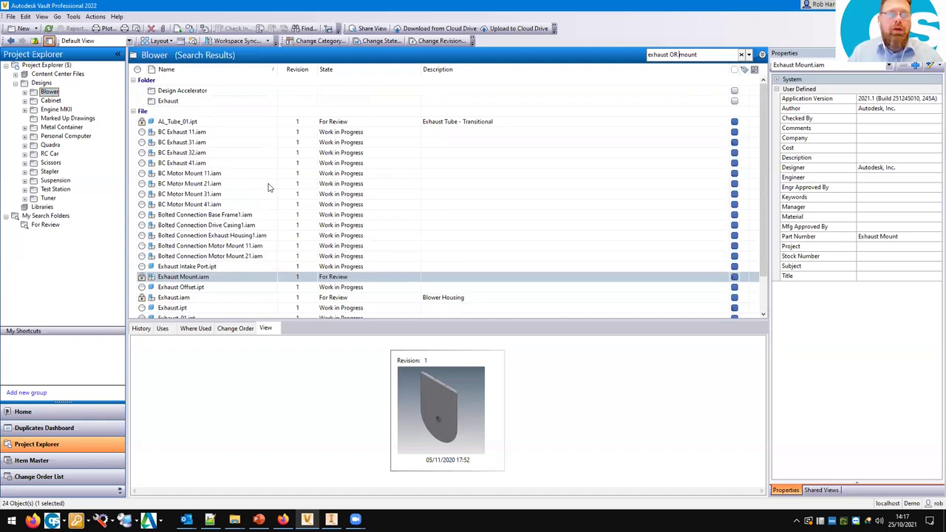
- Remove the OR operator from the search text and enter it again between the two words
key("BackSpace")
key("BackSpace")
key("BackSpace")
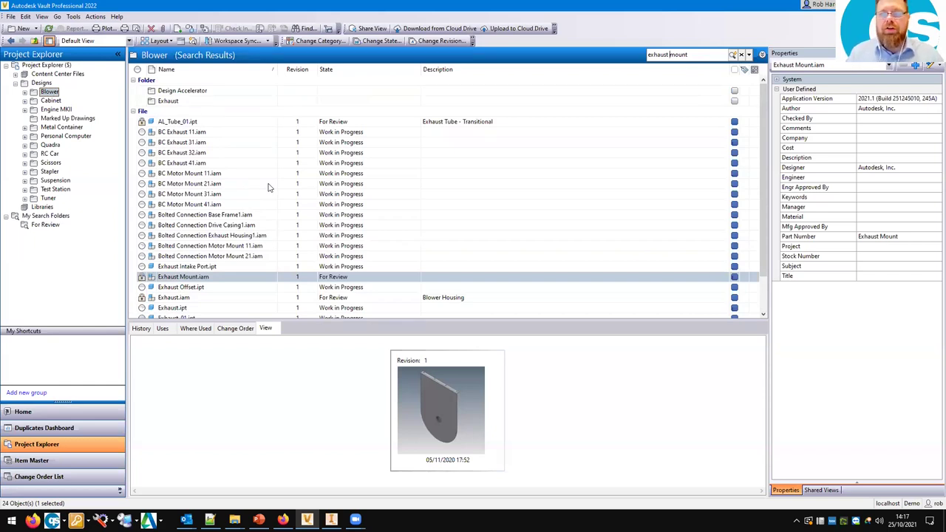
type("OR")
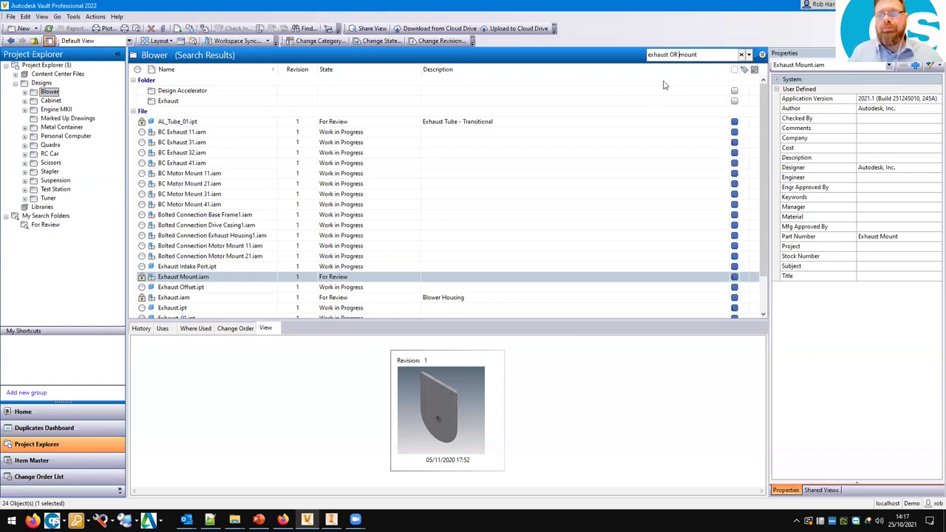
- Search the Blower folder for "ex" instead and inspect the properties of Exhaust.iam
left_click(729, 54)
left_click_drag(729, 54, 638, 48)
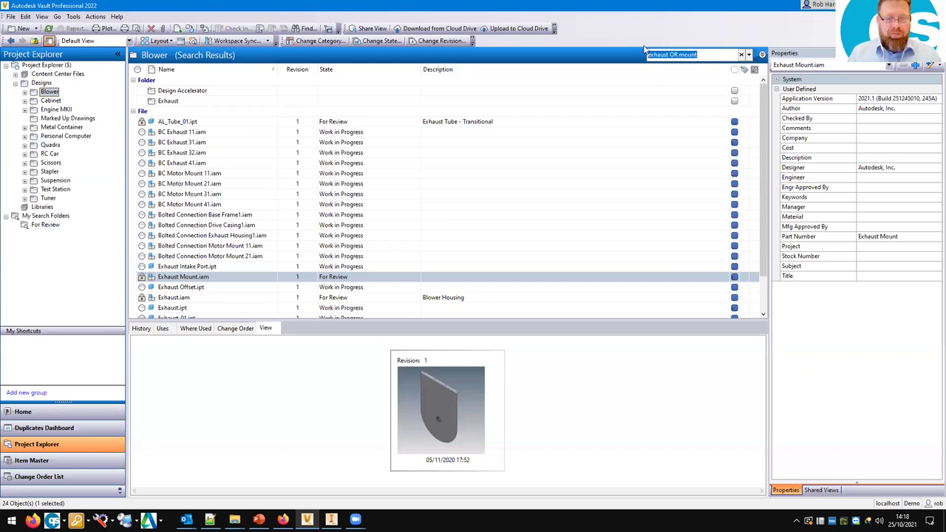
type("ex")
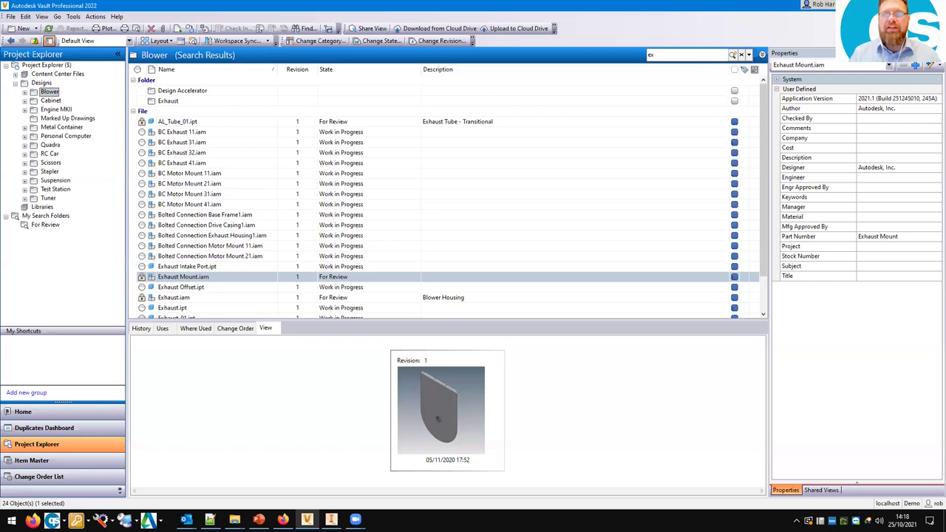
key("Return")
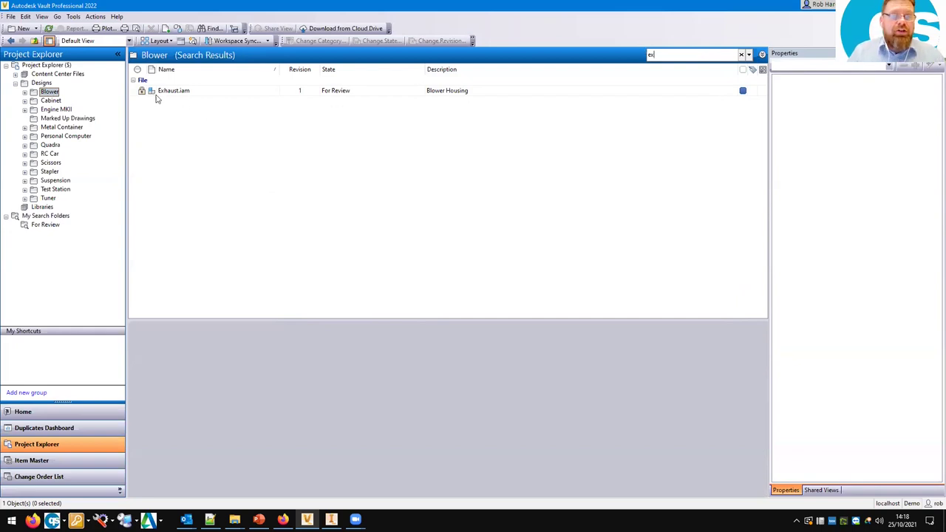
left_click(177, 93)
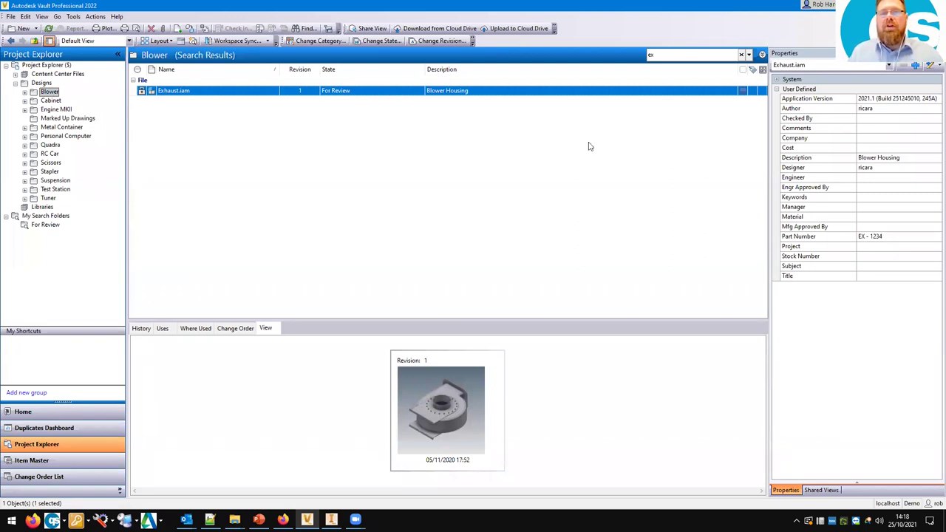
left_click(665, 53)
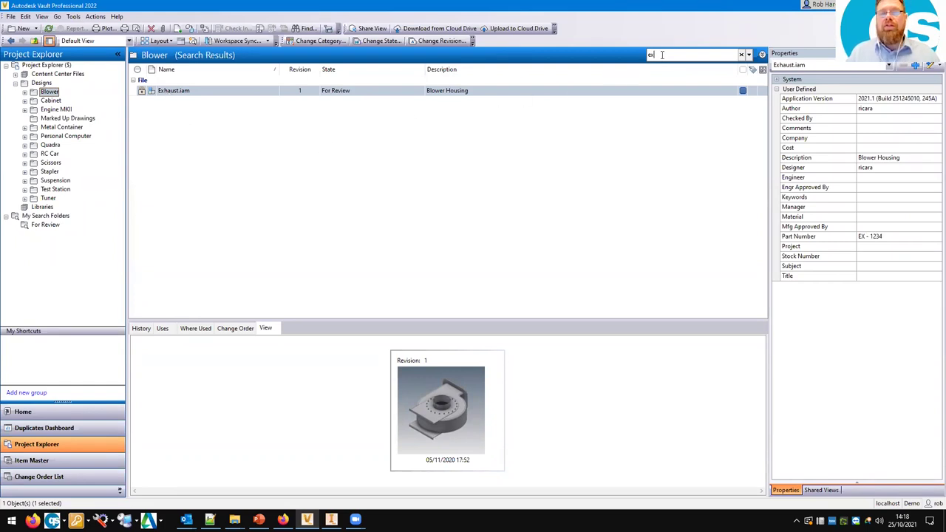
- Search the Blower folder for "ex*" and look at the wildcard search text and its results
type("1")
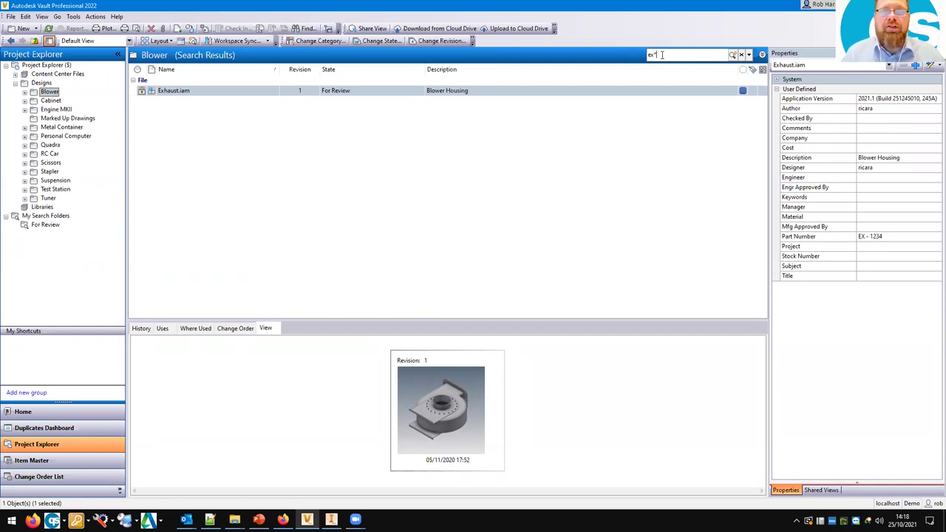
key("Return")
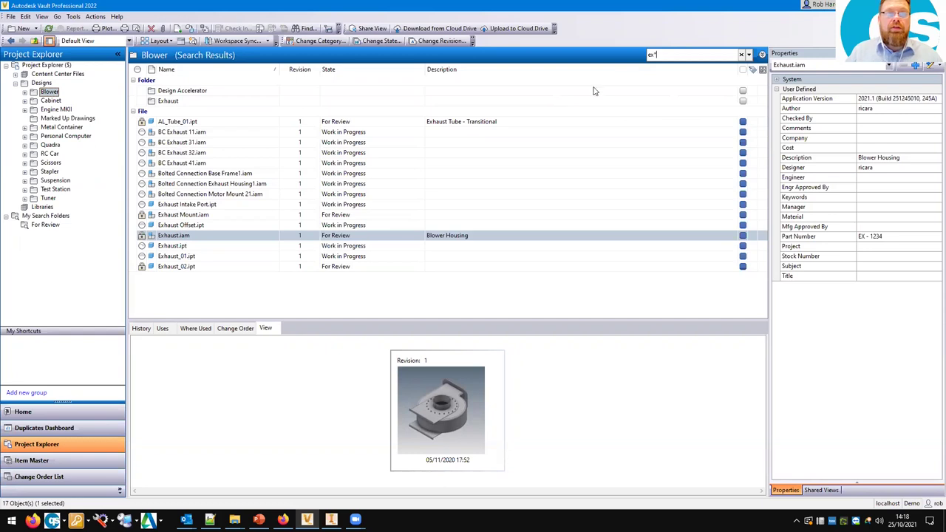
left_click(655, 55)
type("*")
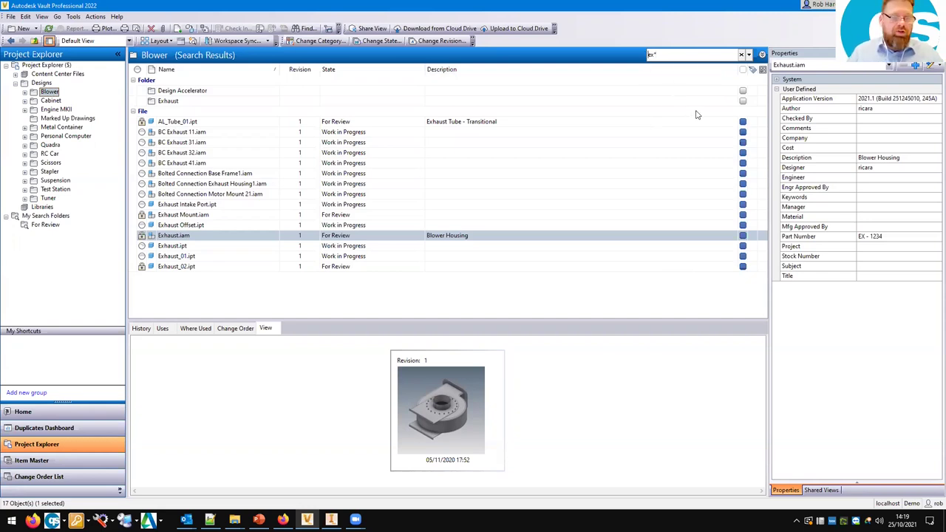
key("super+plus")
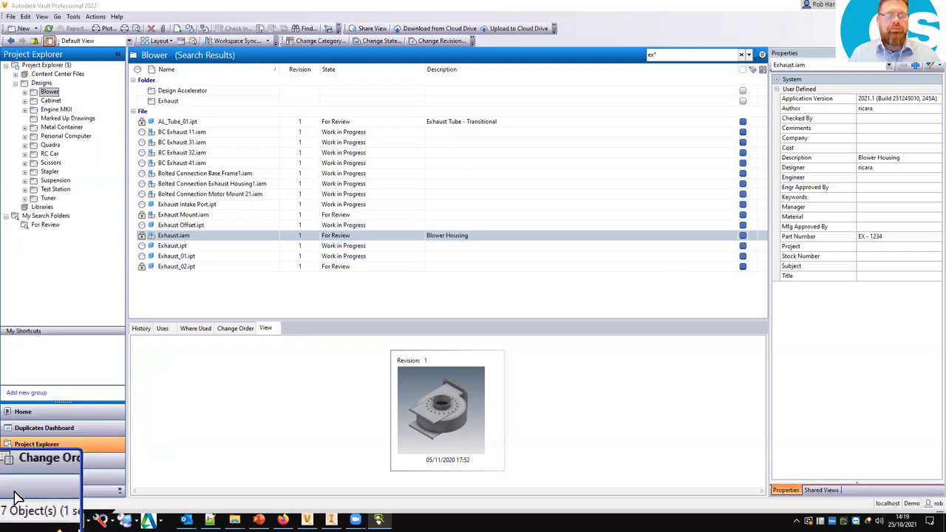
key("super+Escape")
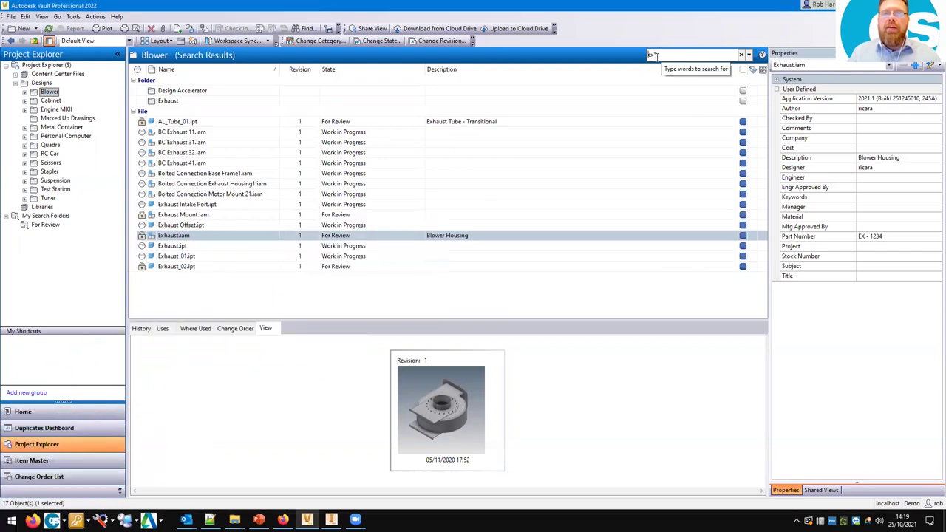
- Widen the Blower folder search to "*ex*" and look closely at the resulting file list
type("*")
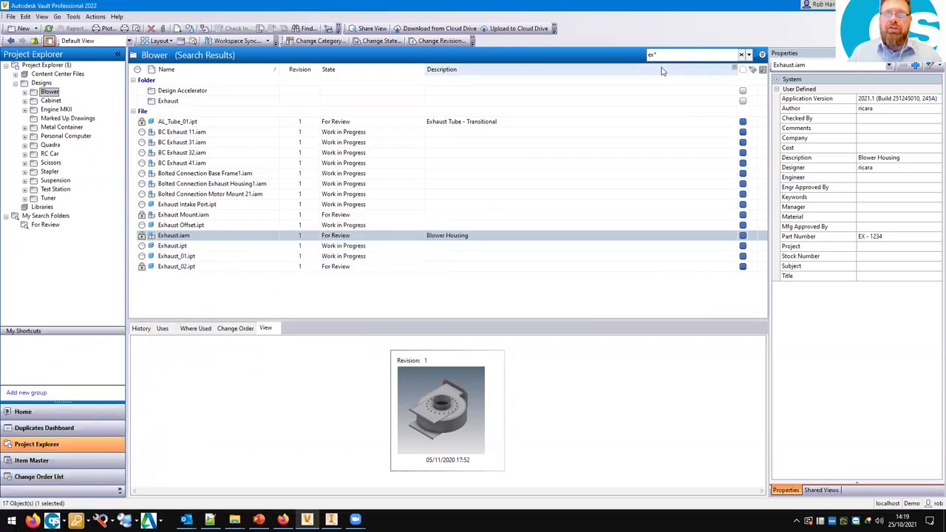
key("Home")
type("*")
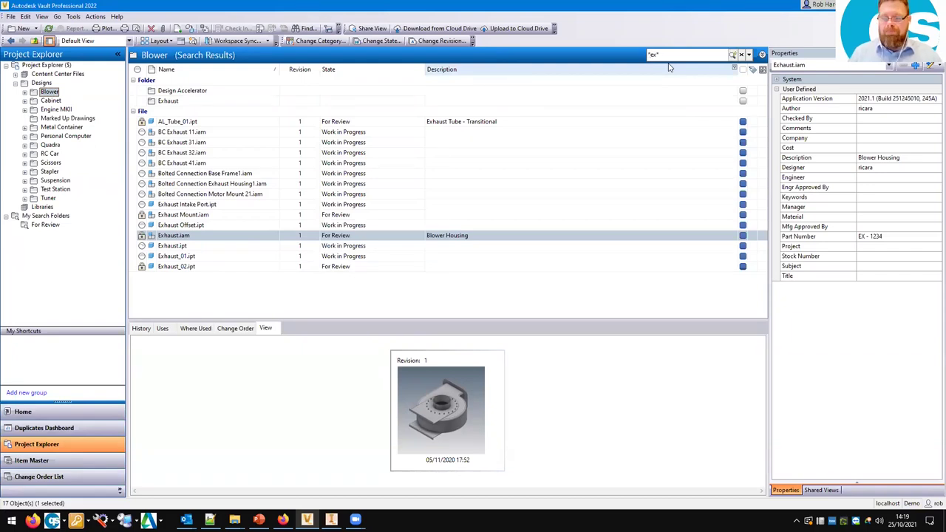
key("Return")
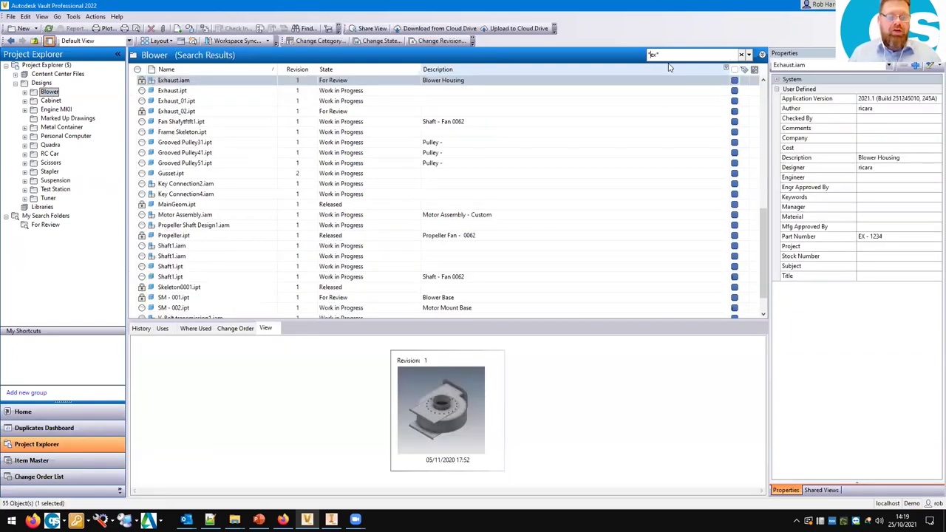
key("super+plus")
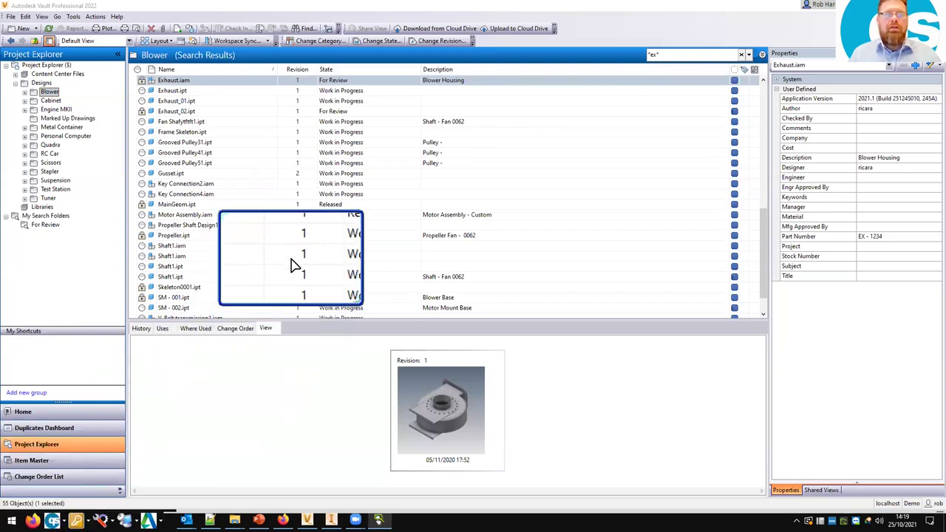
key("super+Escape")
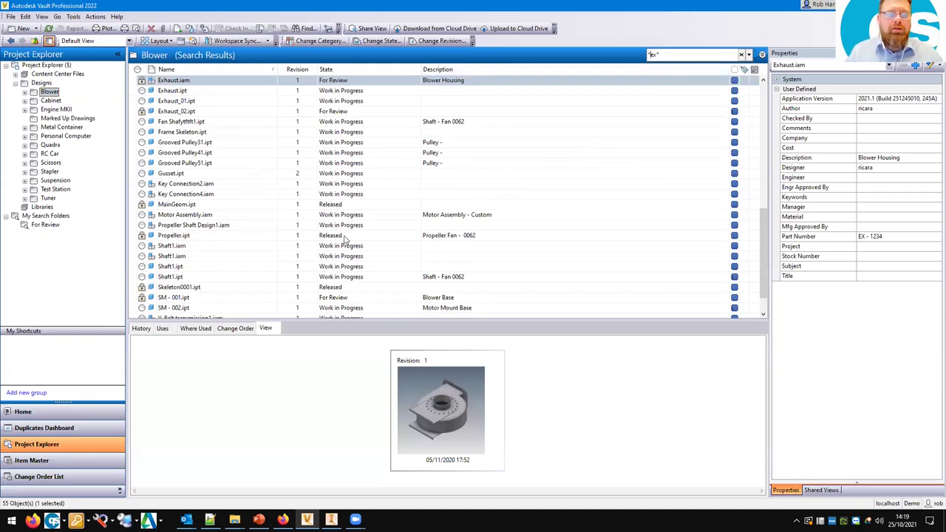
- Inspect the system properties of Propeller.ipt, focusing on its lifecycle definition
left_click(214, 235)
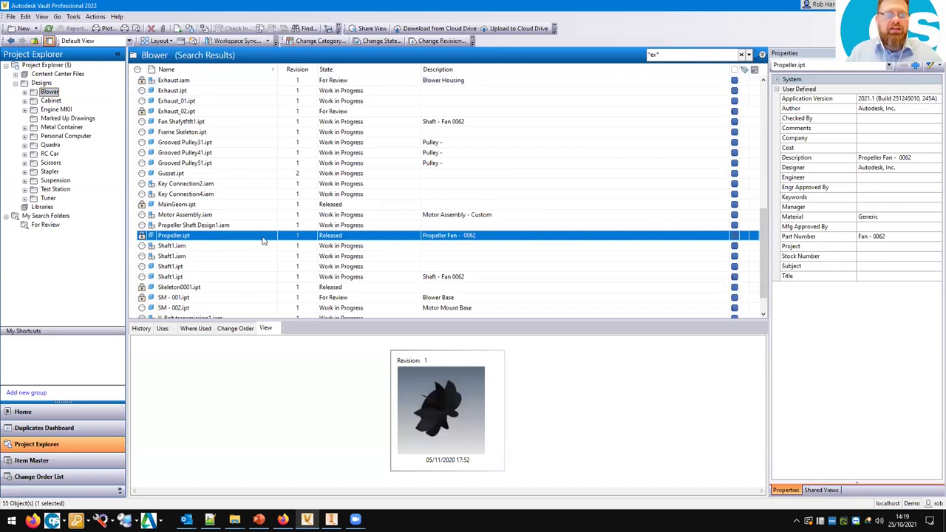
left_click(778, 79)
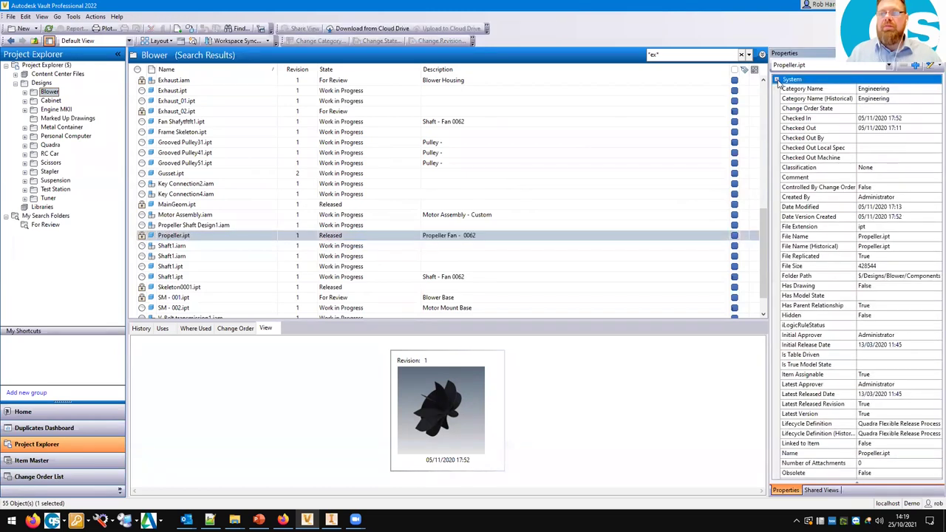
scroll(865, 355, "down", 3)
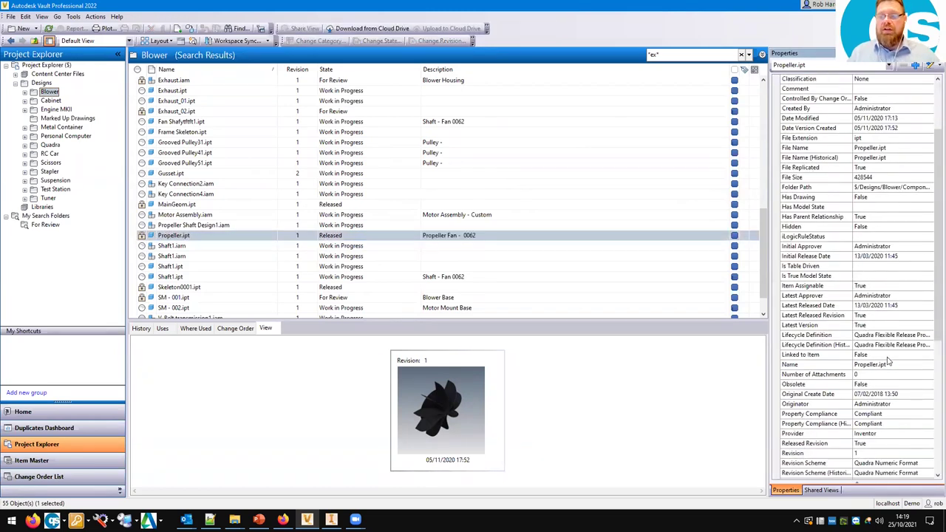
key("super+plus")
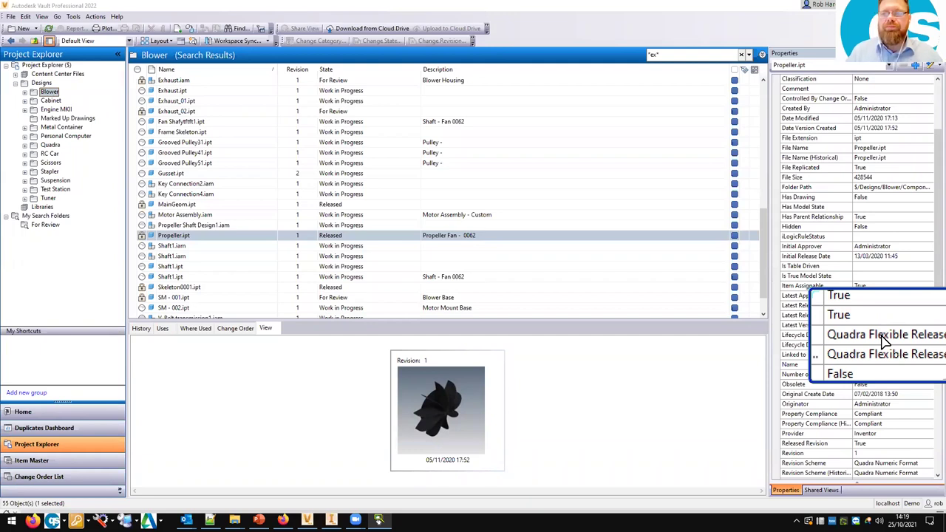
key("super+Escape")
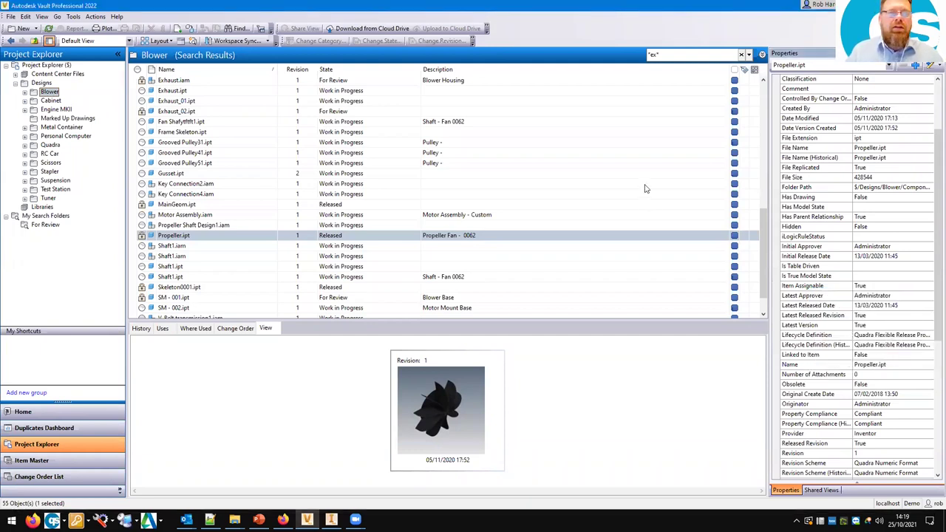
- Replace the search text with "ex?aust" and run the search in the Blower folder
left_click(667, 55)
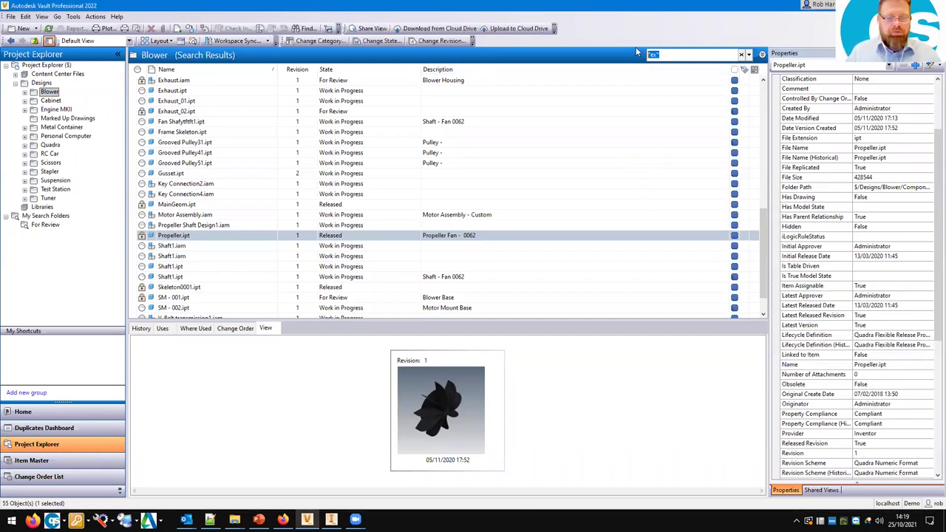
type("ex")
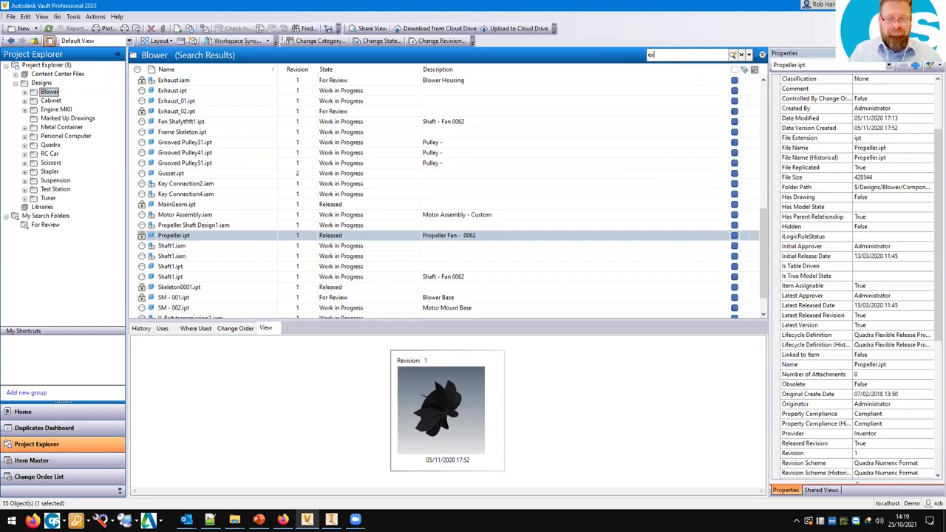
type("haust")
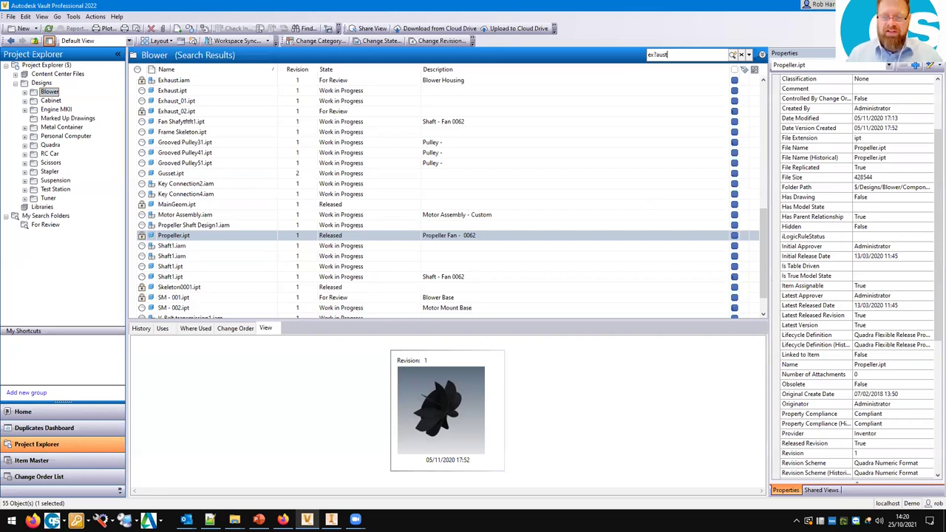
key("Return")
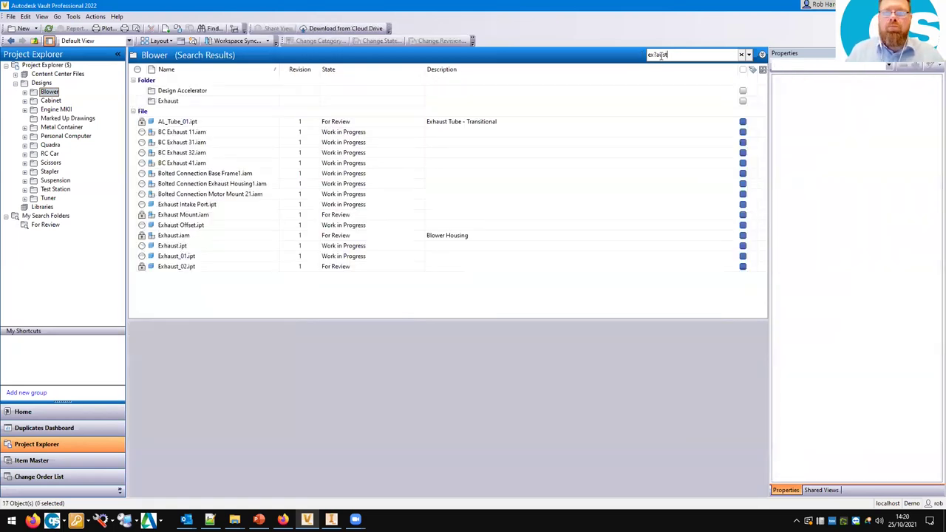
- Change the single-character wildcard in the search text back to the letter h, and clear the search
left_click_drag(654, 54, 659, 55)
type("?")
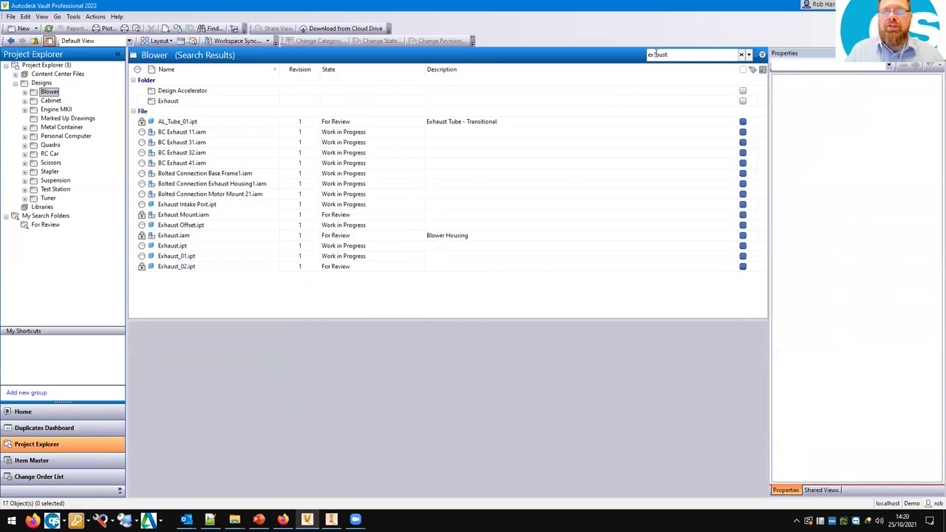
left_click_drag(654, 54, 658, 55)
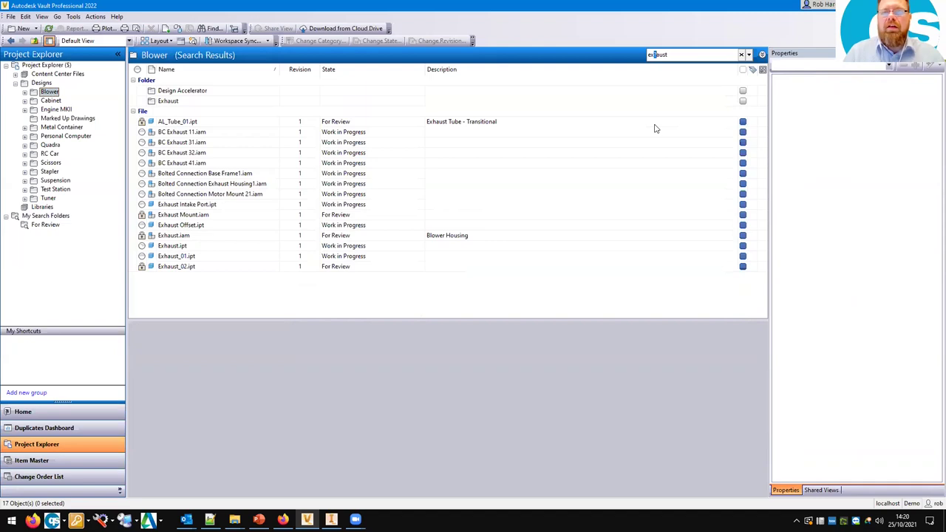
left_click(741, 54)
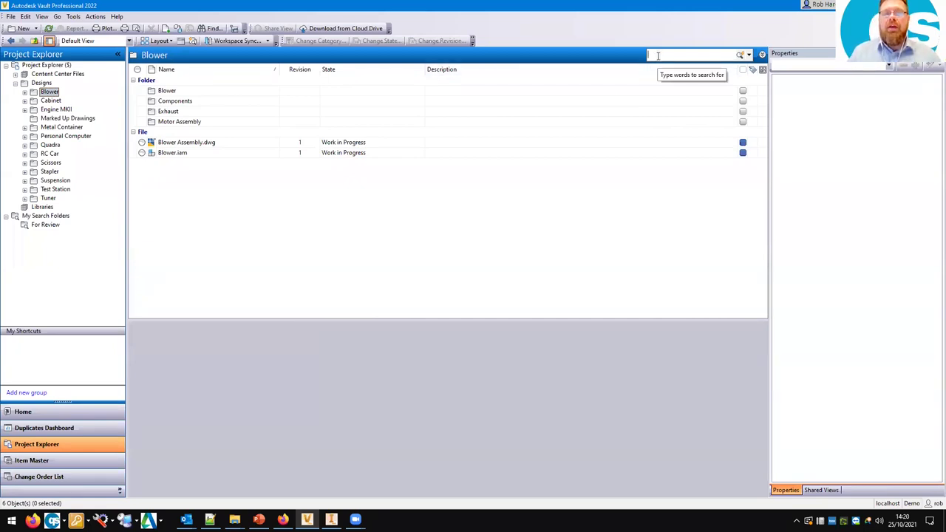
- Open the advanced Find dialog and add the criterion Description contains "exhaust NOT mount"
left_click(212, 29)
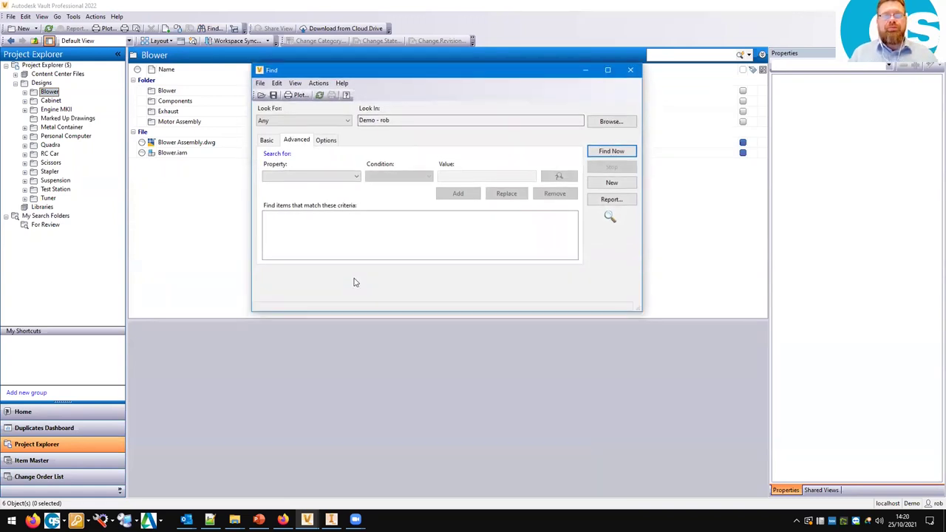
left_click(356, 175)
left_click_drag(357, 198, 356, 218)
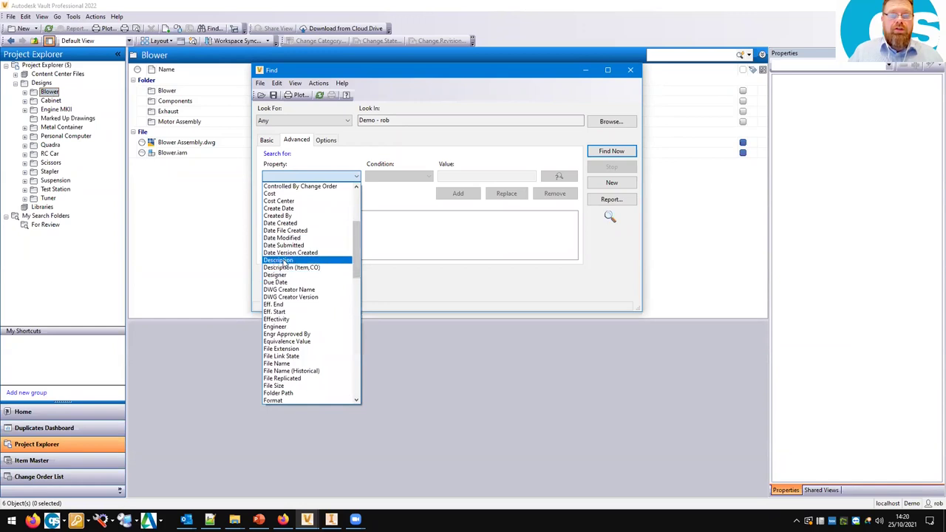
left_click(296, 254)
left_click(444, 175)
type("exha")
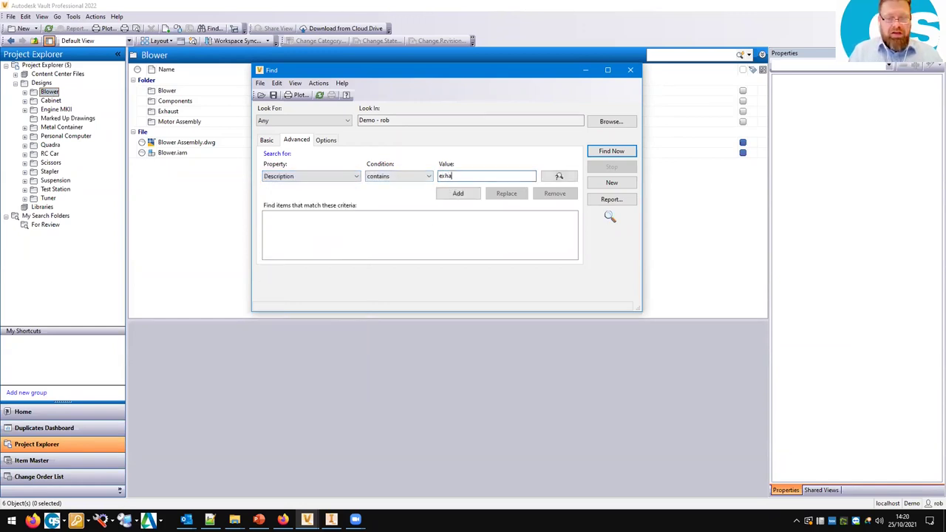
type("ust NO")
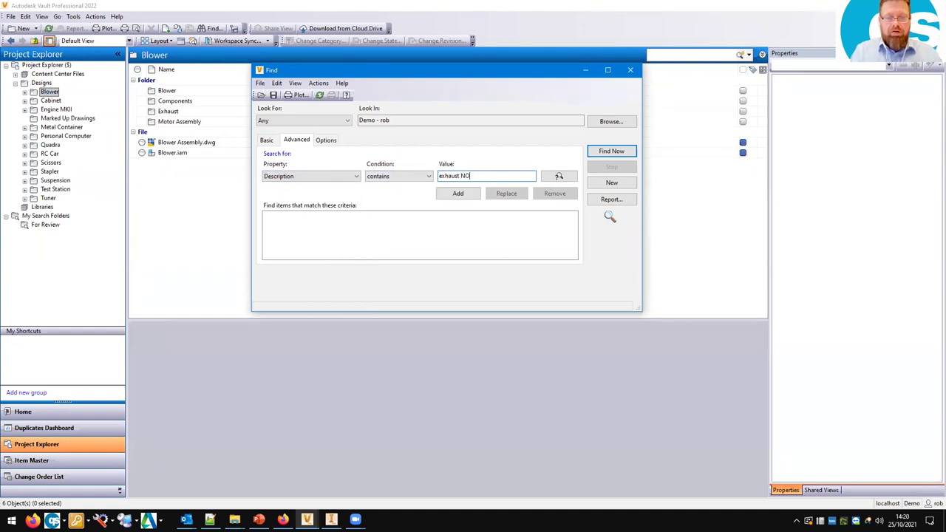
type("T mount")
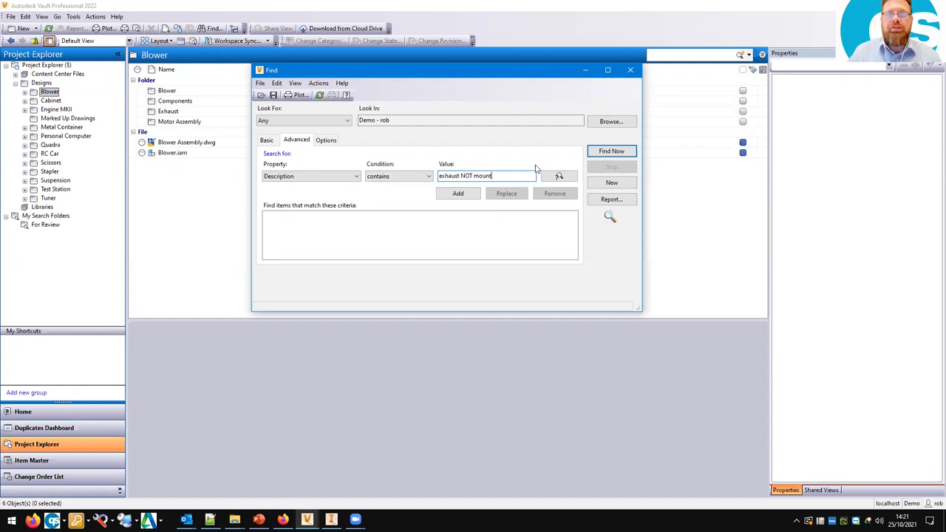
left_click(458, 194)
- Run the advanced search, look over its criteria and the found files, and close the Find dialog
left_click(627, 151)
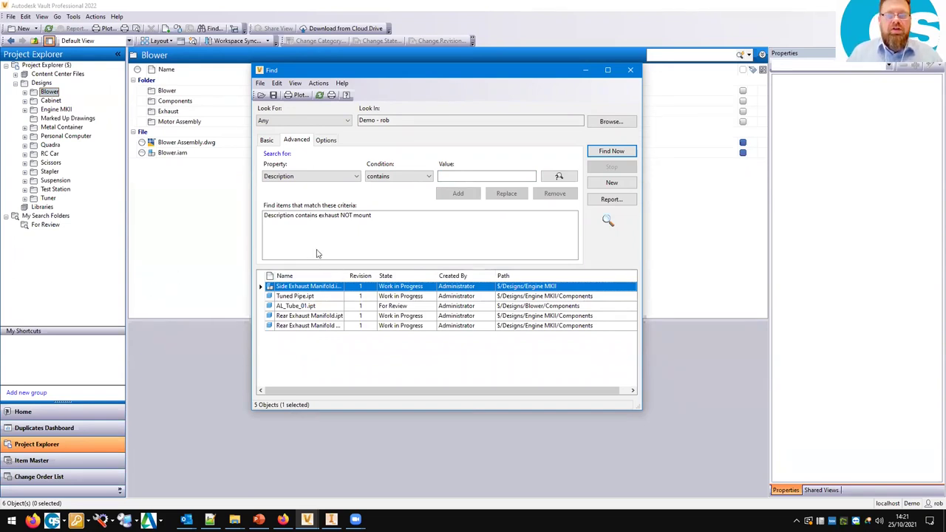
key("super+plus")
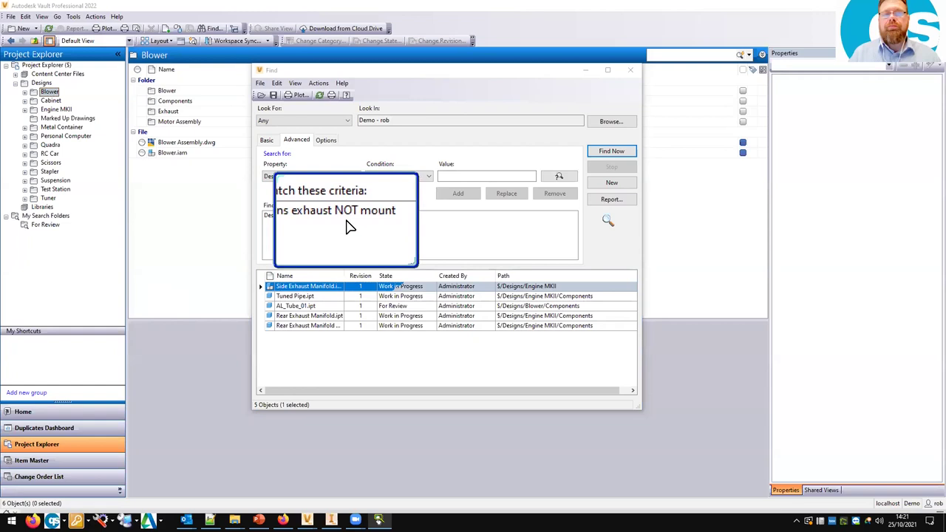
key("super+Escape")
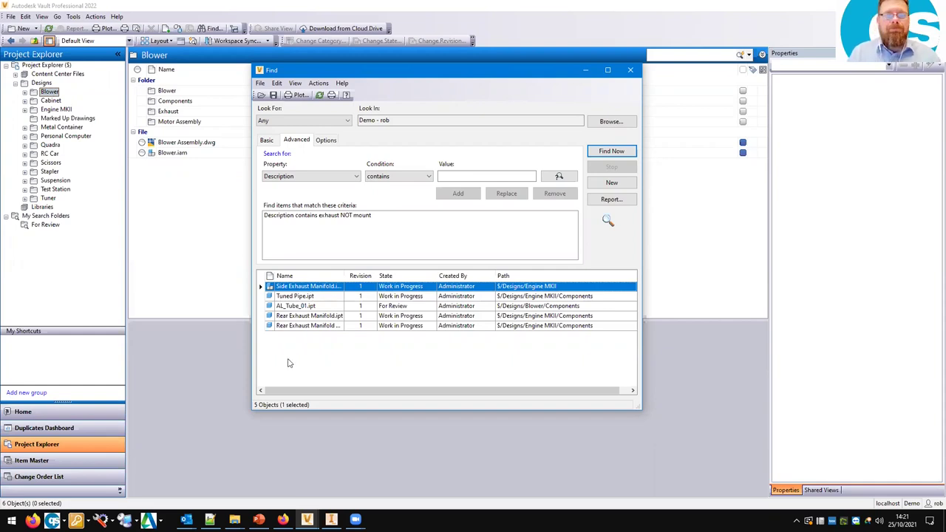
left_click(630, 70)
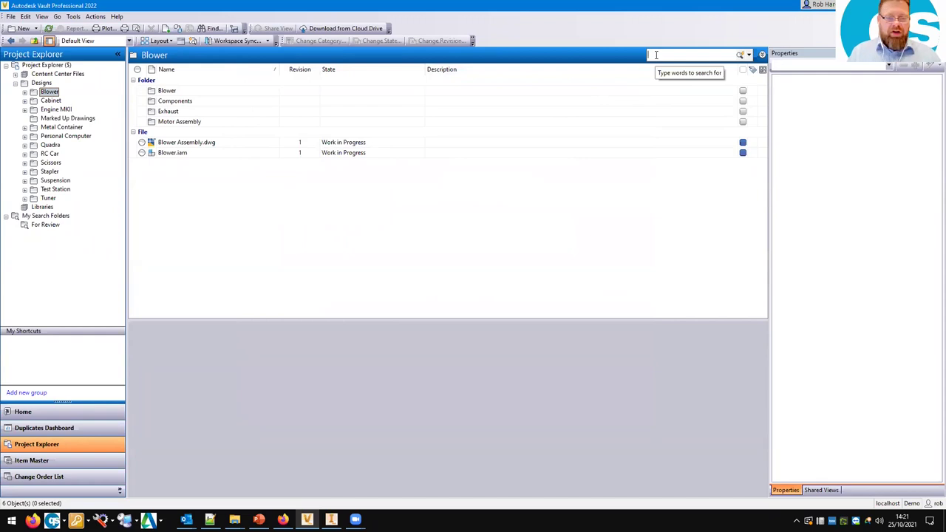
- Search the Blower folder for "exhaust", look through the results, and clear the search
type("e")
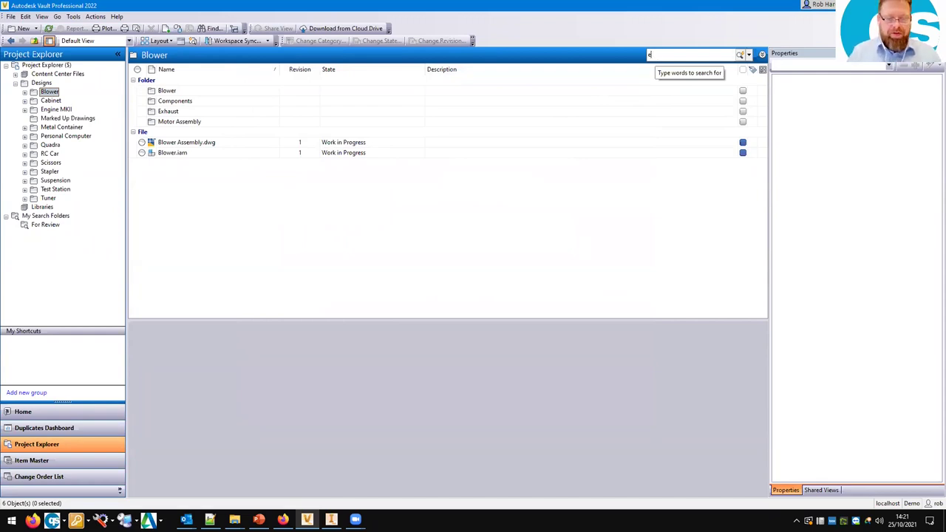
type("xhaust")
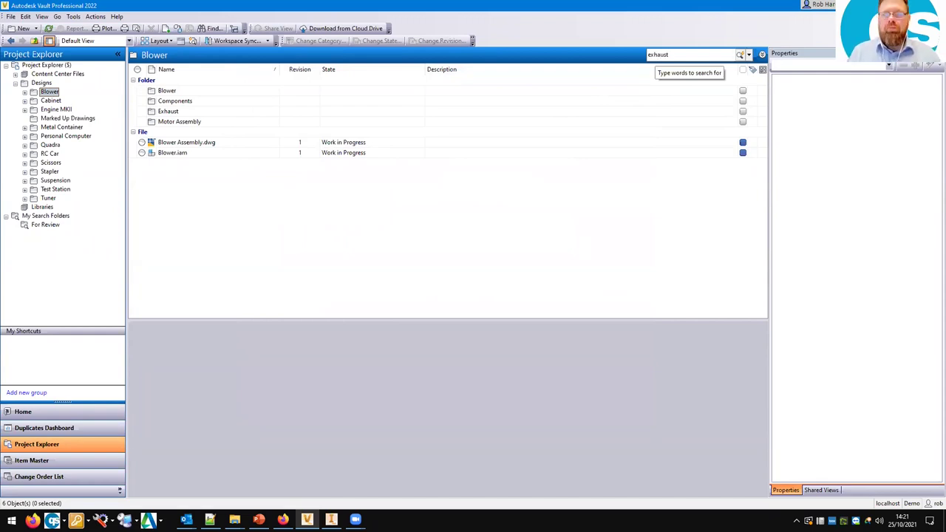
key("Return")
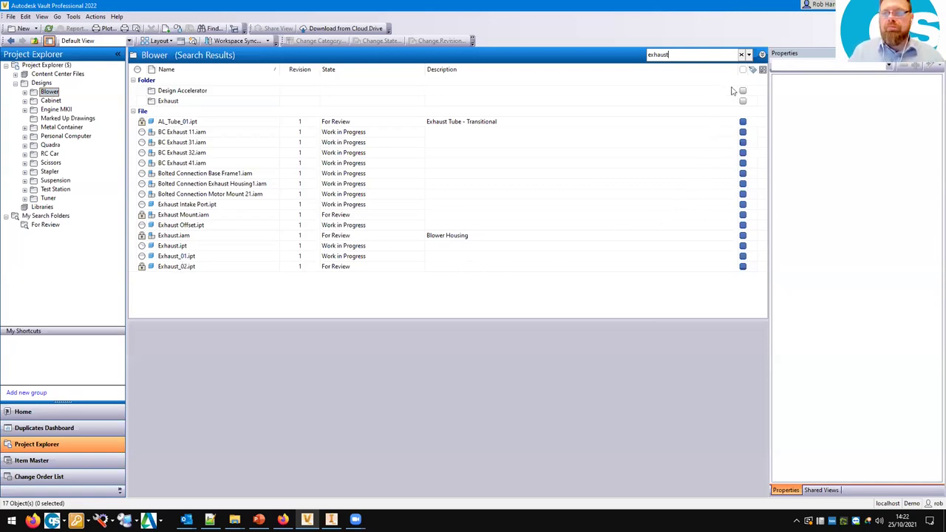
left_click(741, 54)
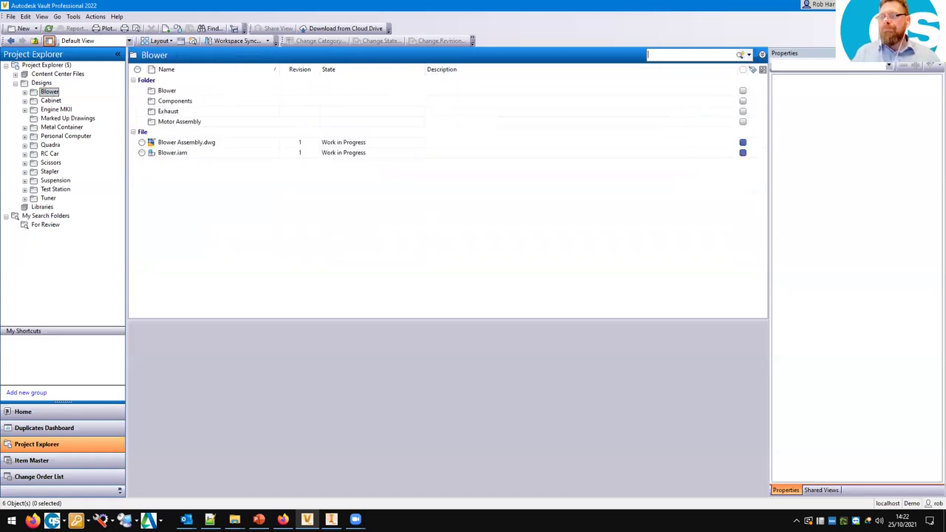
key("alt+Tab")
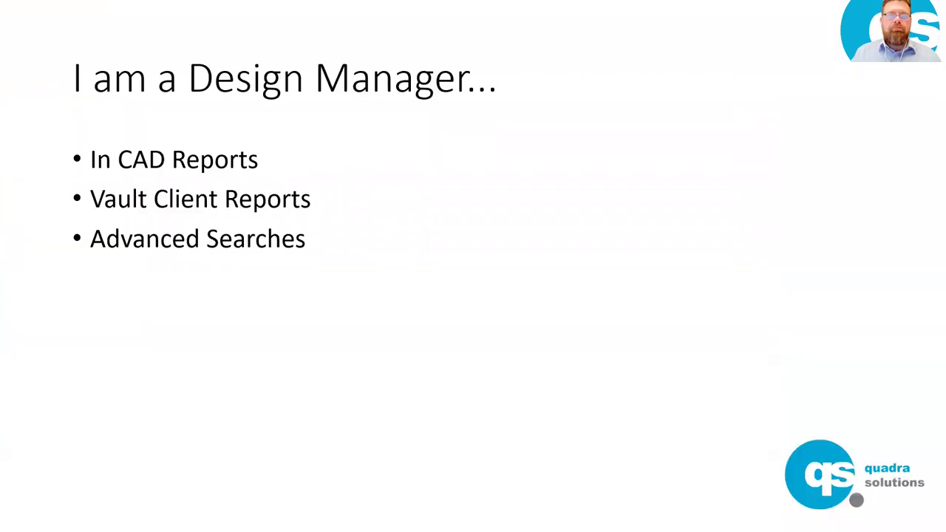
key("Right")
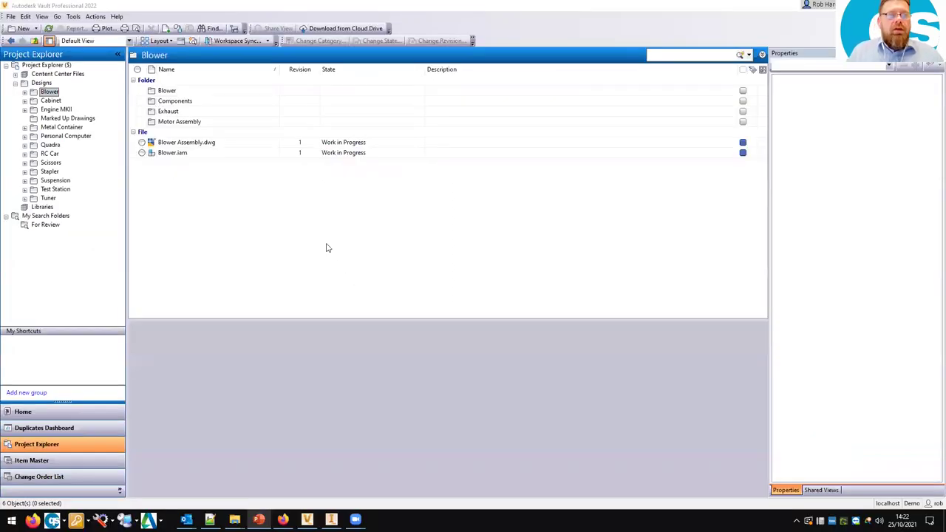
- Load the preview of Blower Assembly.dwg in an enlarged preview area and open it in its own maximized viewer window
left_click(177, 143)
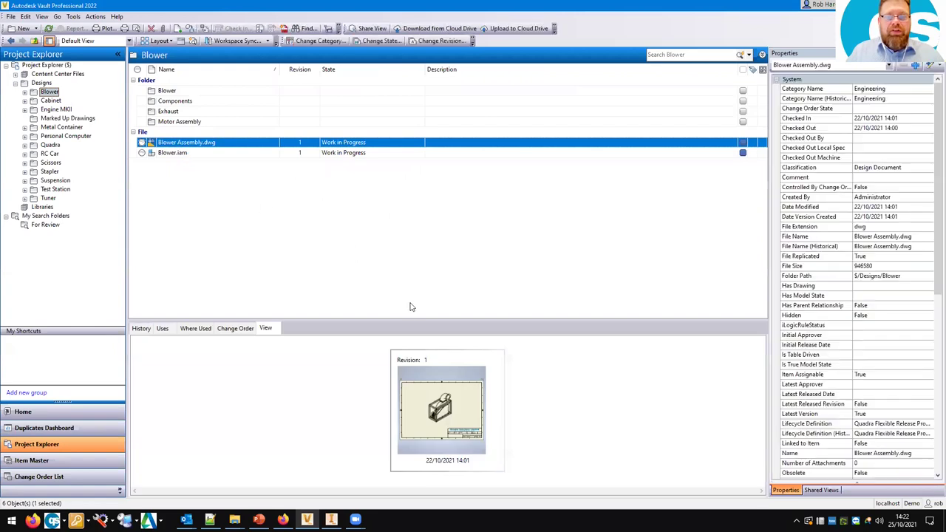
left_click_drag(418, 319, 425, 255)
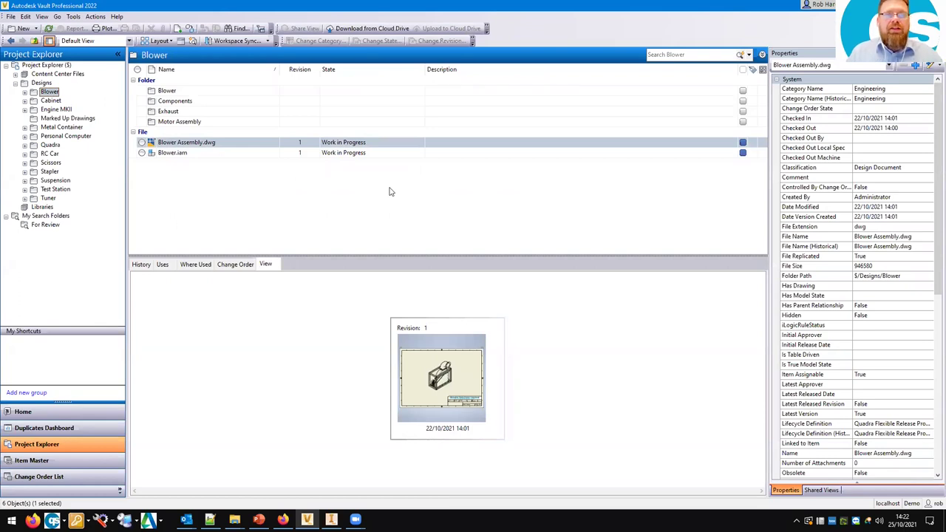
double_click(445, 370)
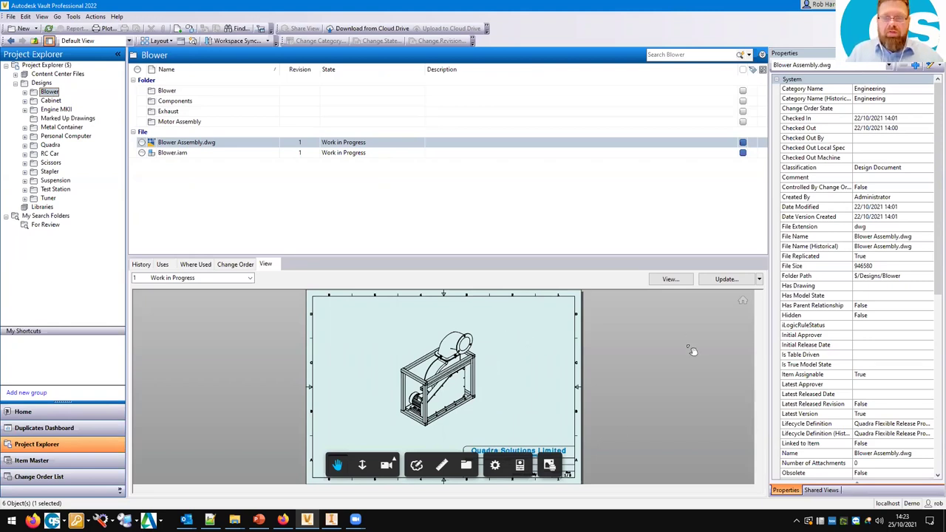
left_click(670, 279)
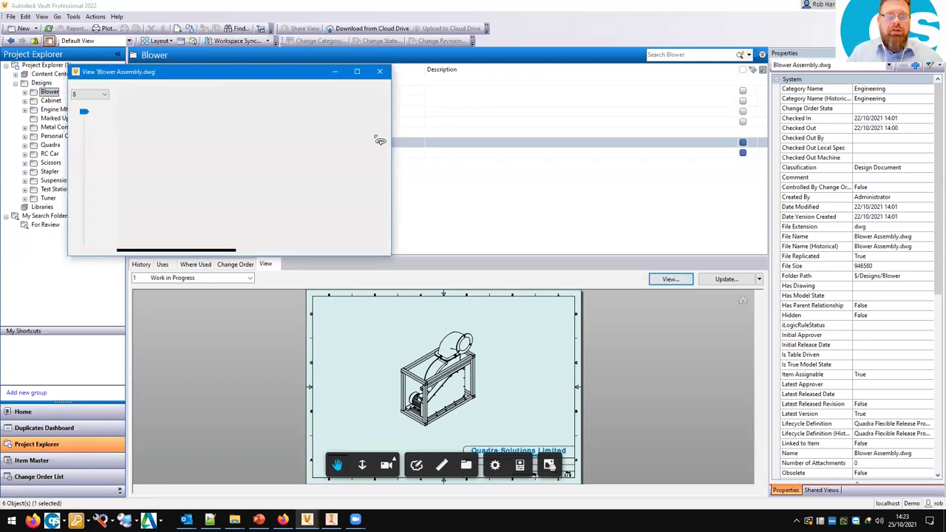
left_click(357, 71)
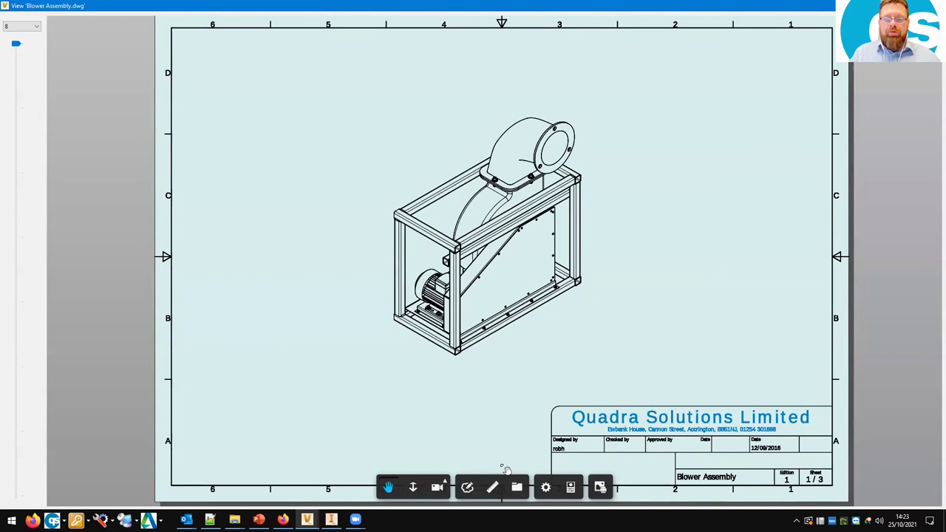
- Display Sheet:2 of the Blower Assembly drawing using the Document Browser, and close the browser
left_click(518, 488)
mouse_move(477, 43)
left_mouse_down()
mouse_move(174, 65)
mouse_move(141, 44)
left_mouse_up()
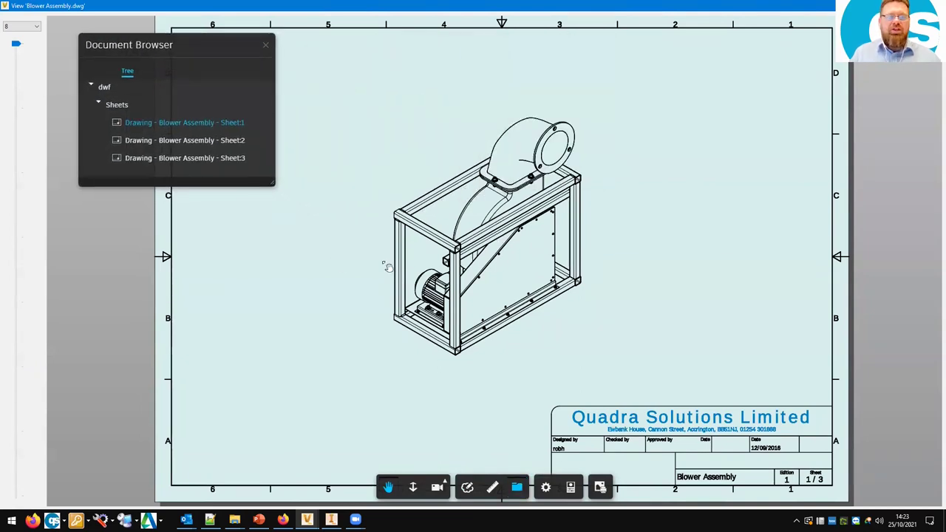
left_click(186, 142)
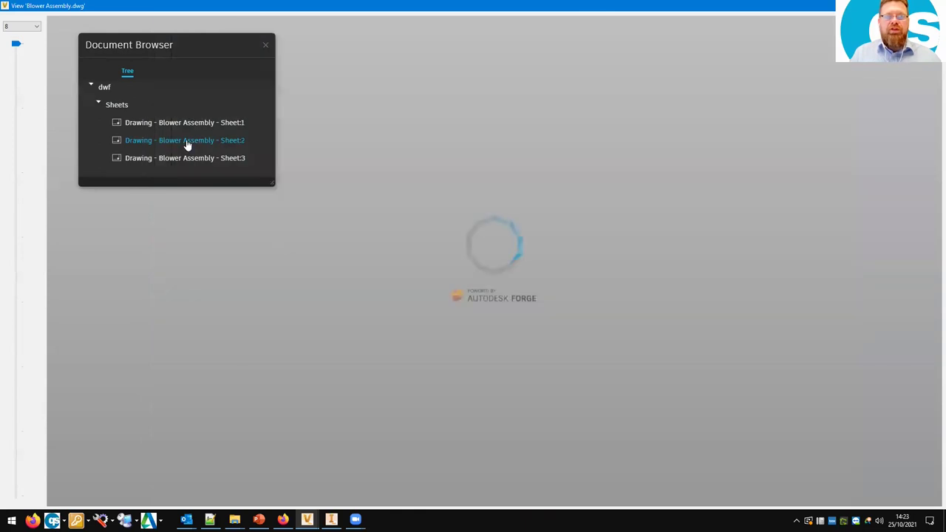
left_click(265, 45)
- Examine the views, dimensions and item balloons on sheet 2 of the Blower Assembly drawing
scroll(440, 284, "up", 1)
scroll(439, 284, "down", 2)
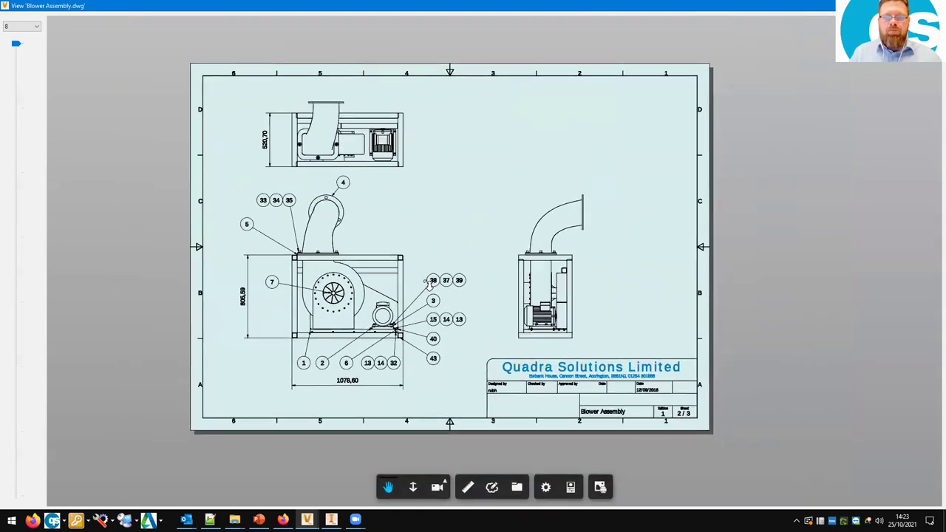
scroll(440, 284, "up", 4)
scroll(401, 295, "up", 1)
scroll(394, 302, "down", 3)
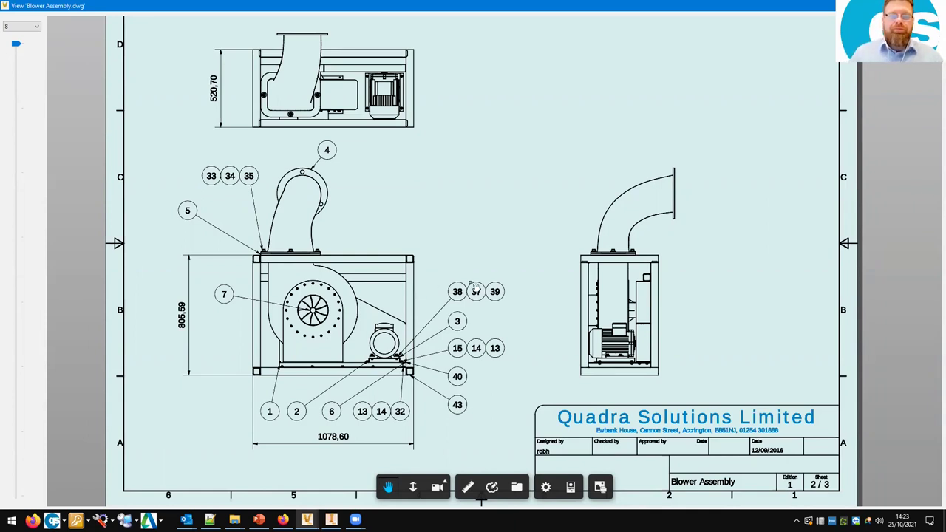
left_click_drag(473, 198, 505, 246)
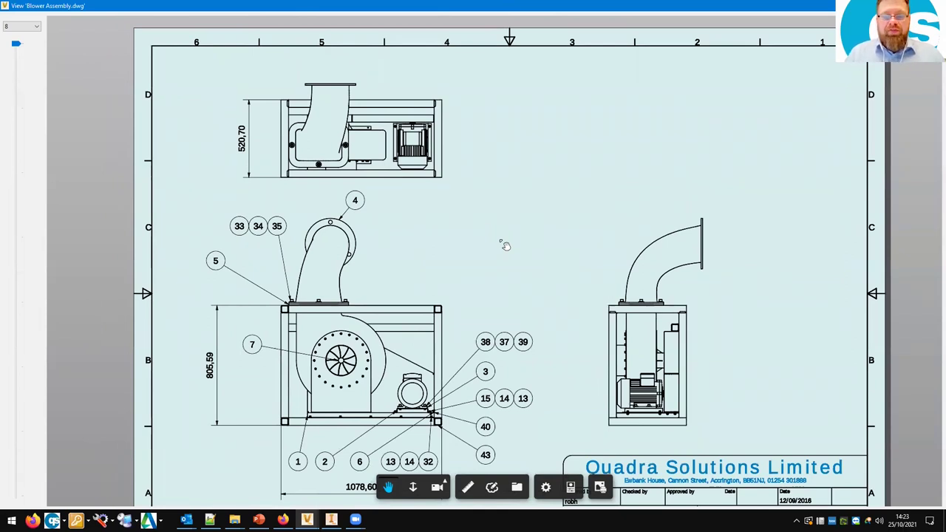
left_click_drag(468, 223, 522, 285)
scroll(379, 172, "down", 3)
scroll(383, 150, "up", 3)
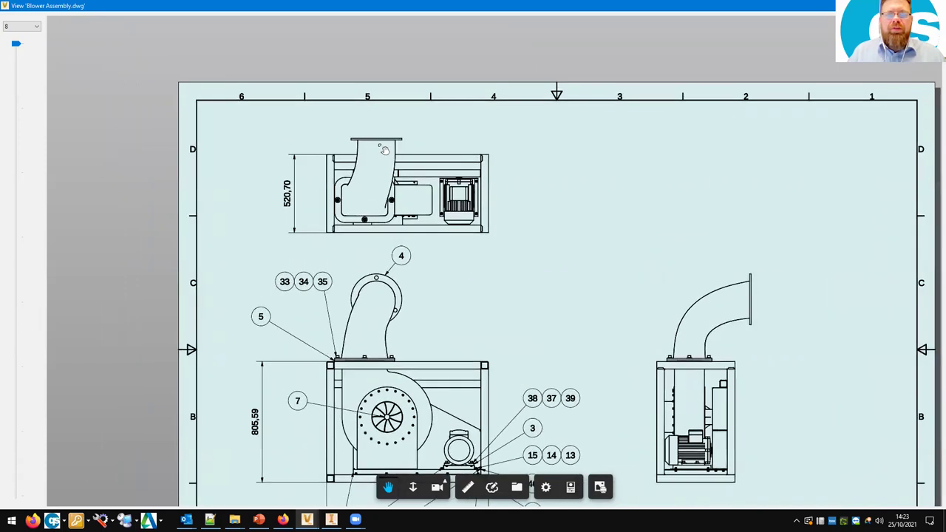
- Measure the distance from the plan view's lower outer frame corner to the near end of the exhaust flange, and finish measuring
scroll(384, 150, "up", 2)
left_click_drag(375, 175, 425, 193)
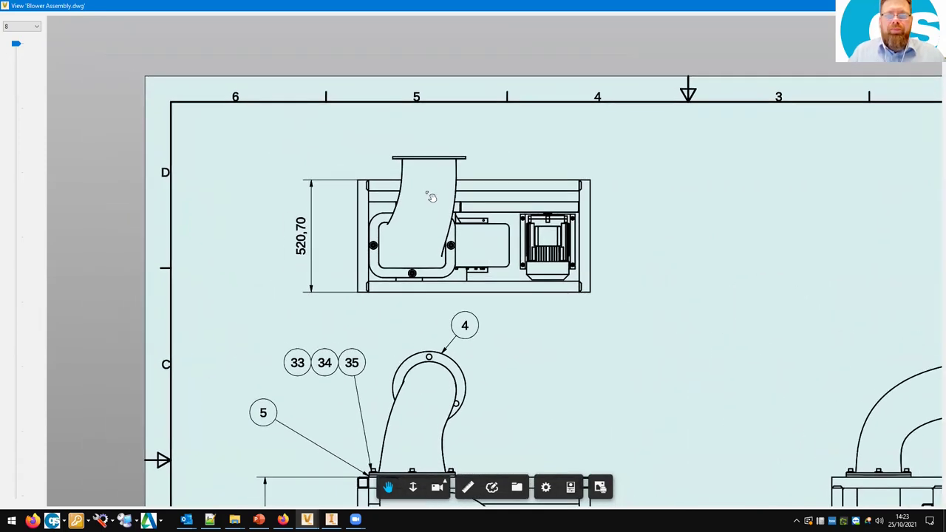
left_click(467, 487)
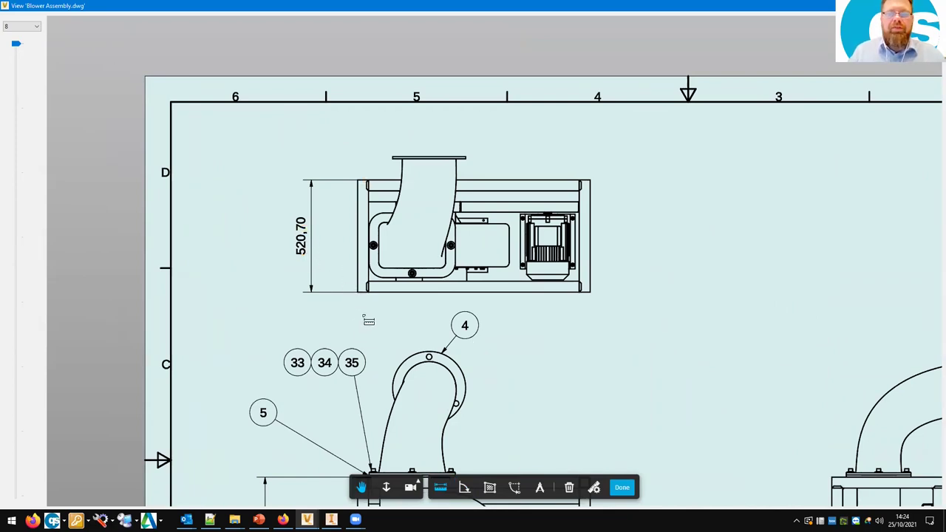
left_click(358, 291)
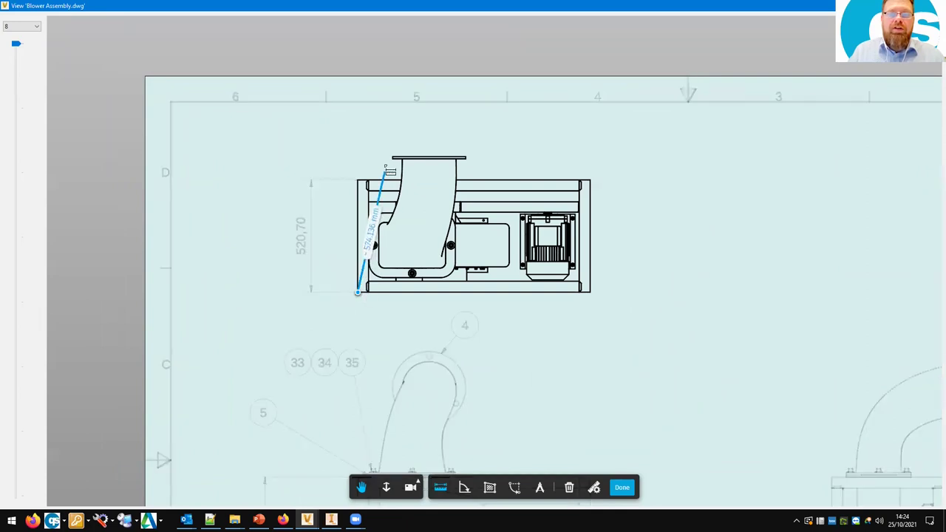
left_click(391, 157)
scroll(411, 207, "down", 1)
scroll(410, 207, "up", 5)
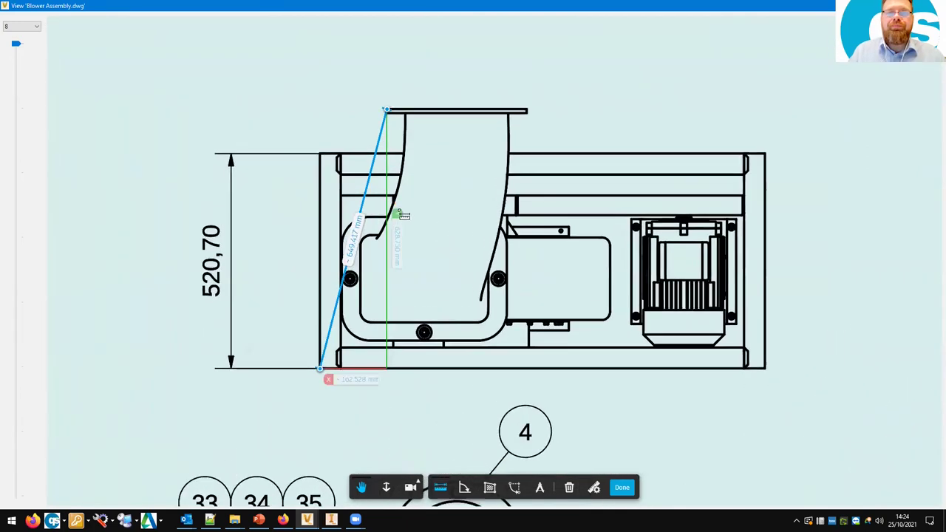
scroll(403, 215, "up", 1)
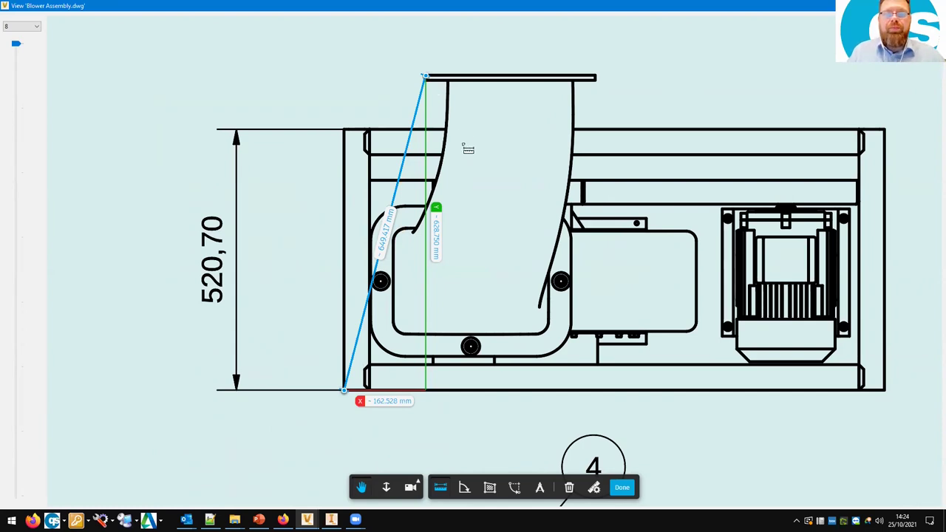
scroll(454, 250, "up", 2)
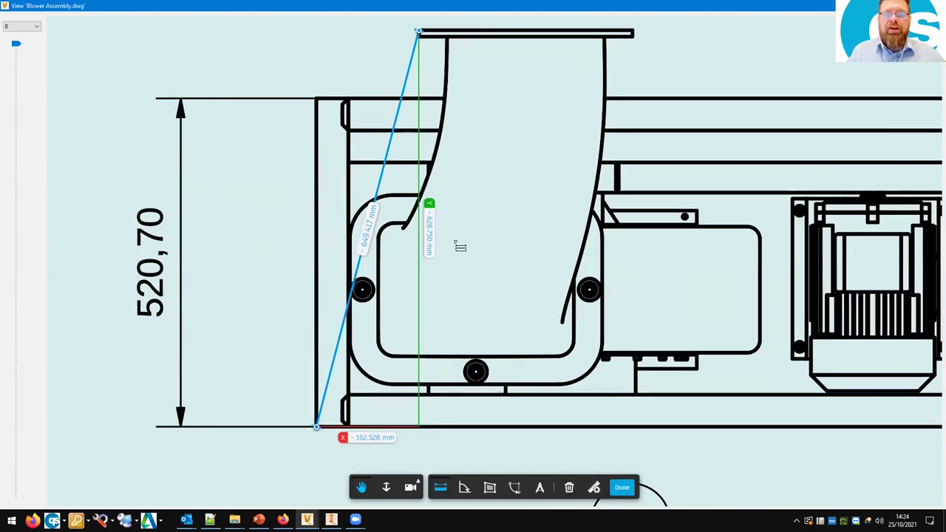
scroll(461, 222, "down", 5)
mouse_move(555, 312)
middle_mouse_down()
mouse_move(483, 218)
mouse_move(446, 202)
middle_mouse_up()
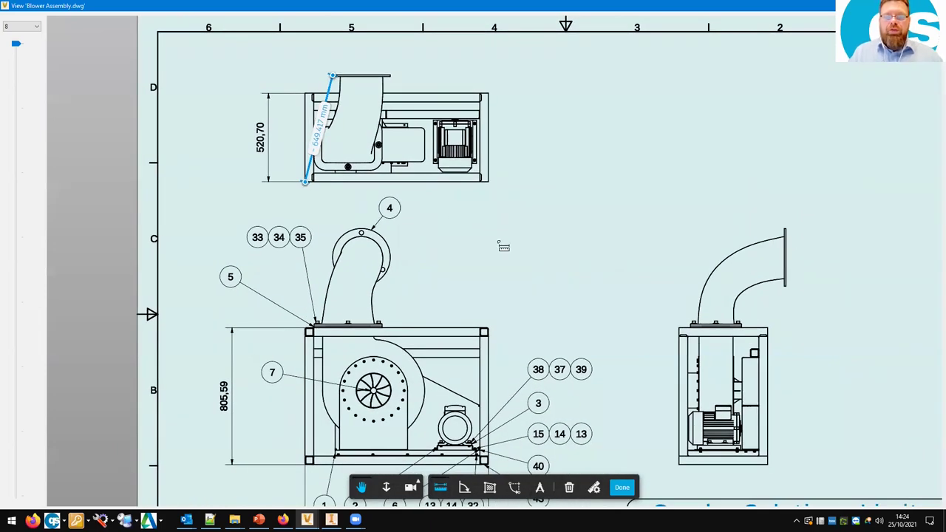
left_click(441, 489)
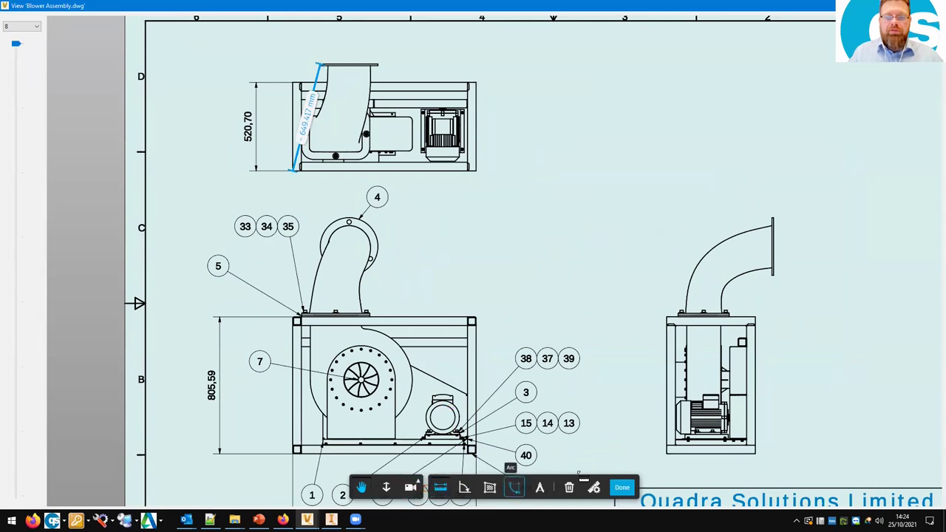
left_click(621, 487)
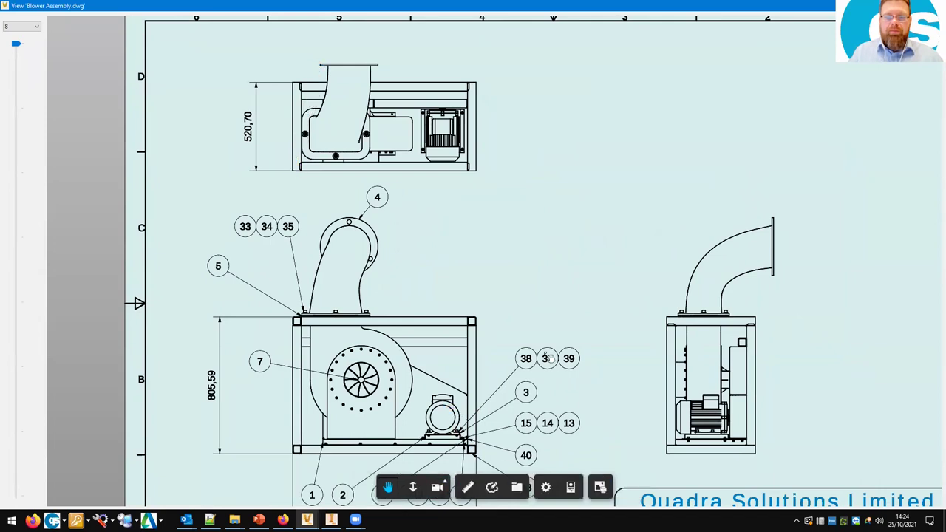
- Add a red cloud callout around the exhaust flange bolts on the side view with the text "check bolt sizes"
left_click(467, 487)
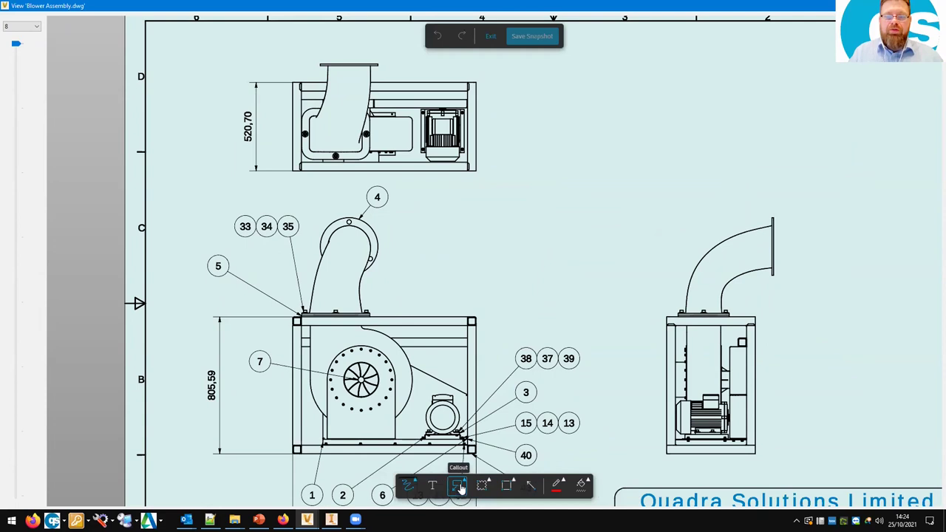
left_click(460, 487)
left_click(467, 454)
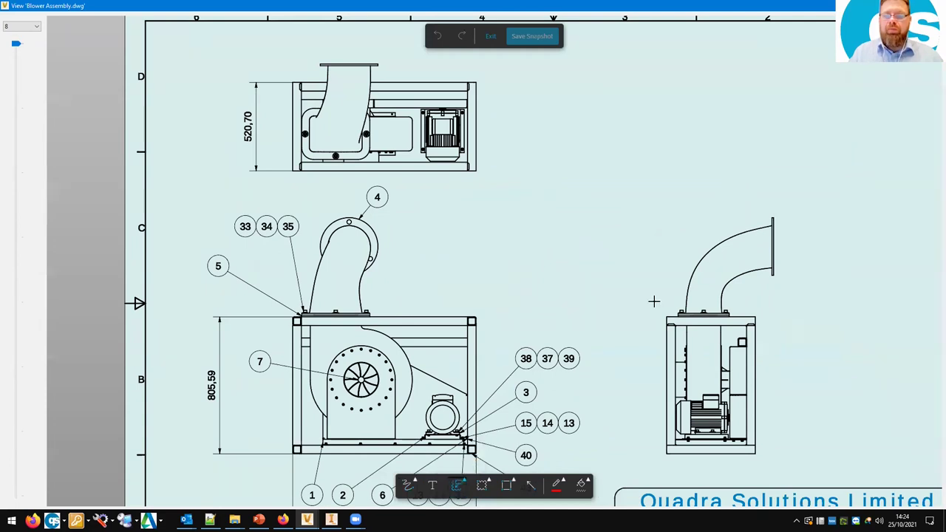
left_click_drag(661, 291, 701, 333)
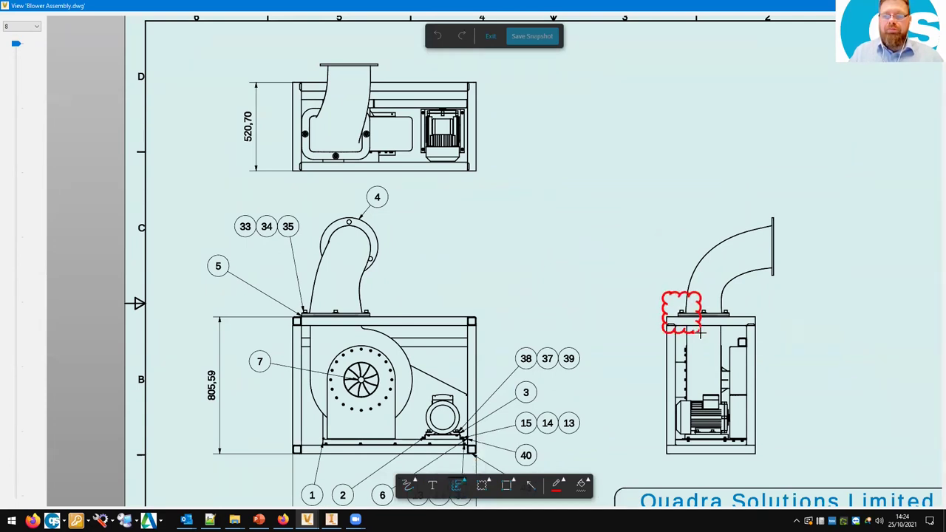
left_click(625, 296)
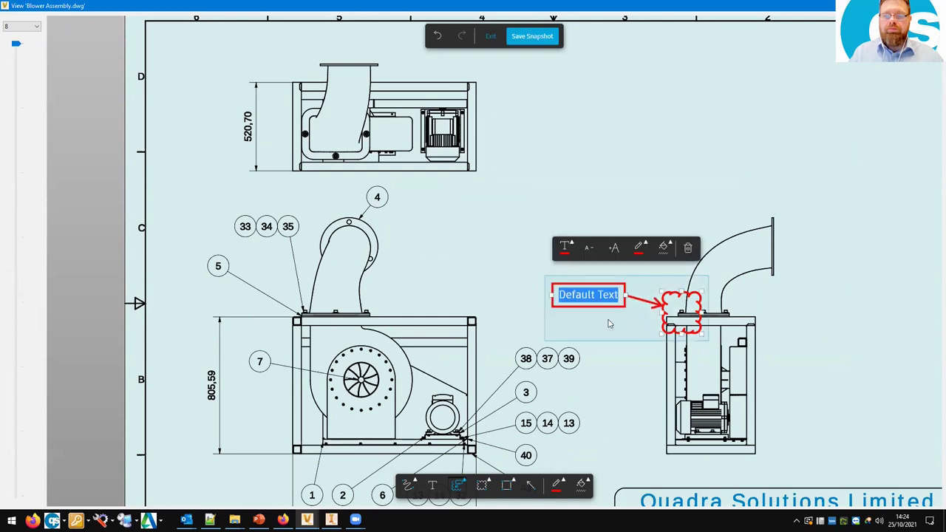
type("check bolt sizes")
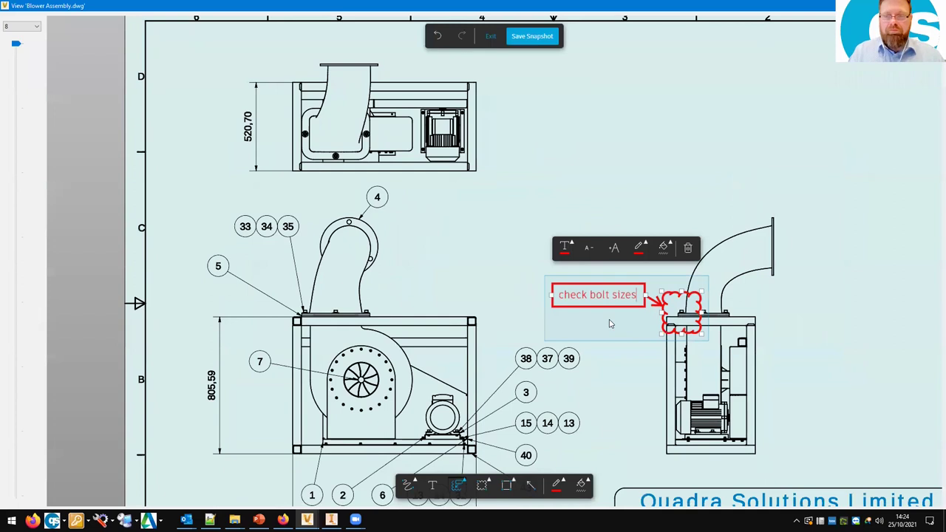
left_click(726, 286)
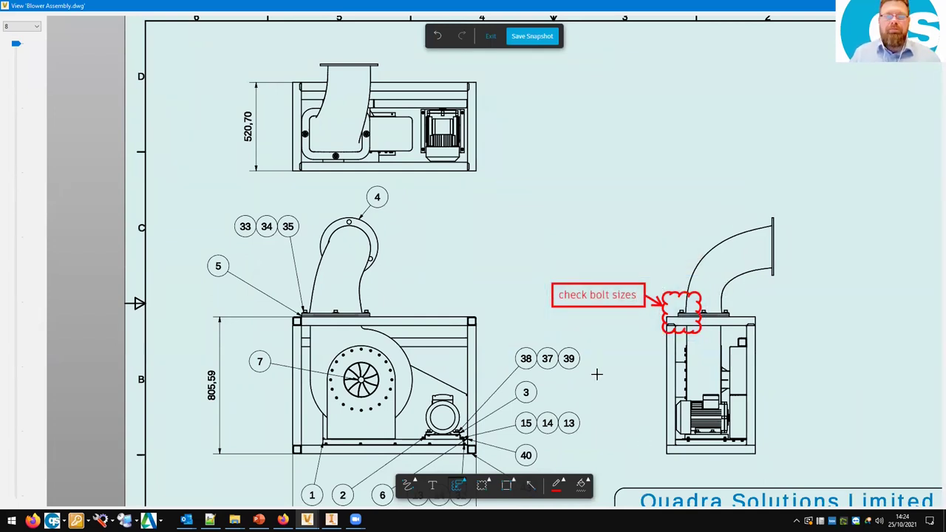
- Save a snapshot of the whole marked-up sheet to the Desktop as "Marked up drawing.png", replacing the existing file
scroll(596, 375, "down", 4)
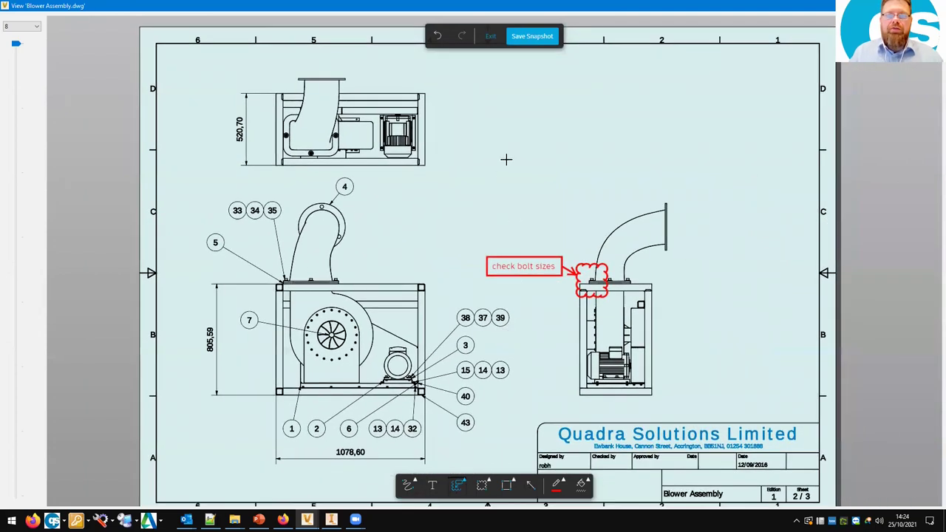
left_click(533, 37)
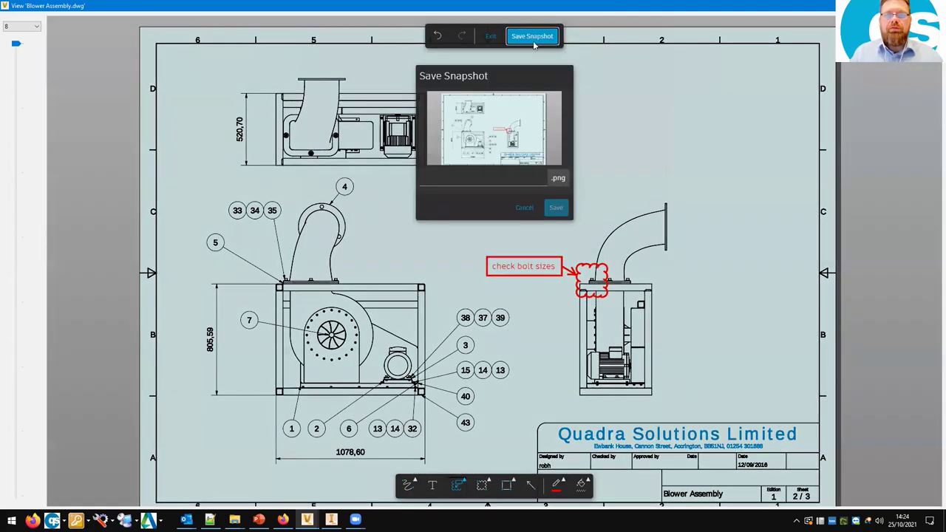
left_click(527, 177)
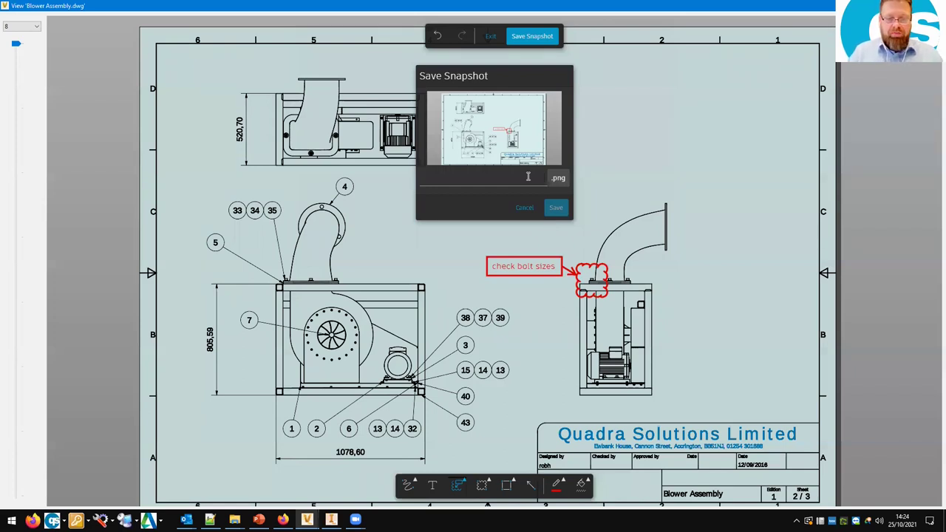
type("Marke")
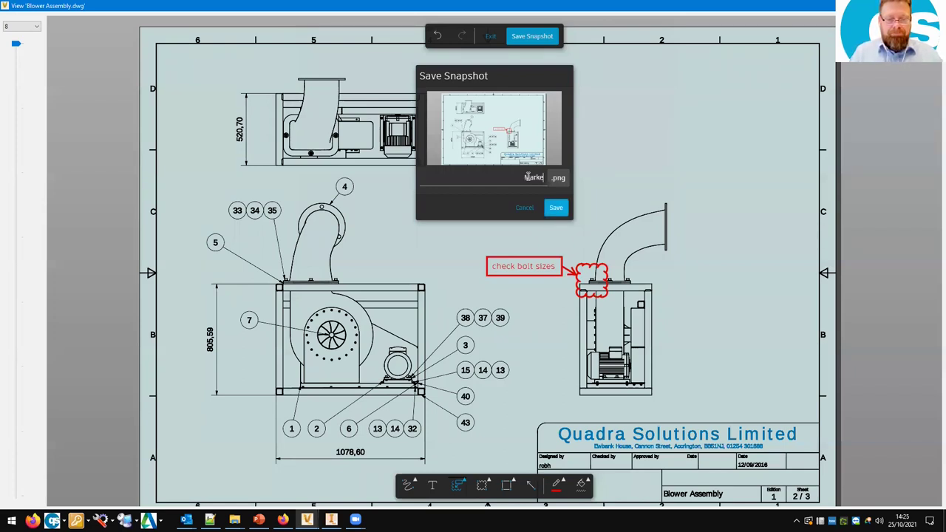
type("d up drawing")
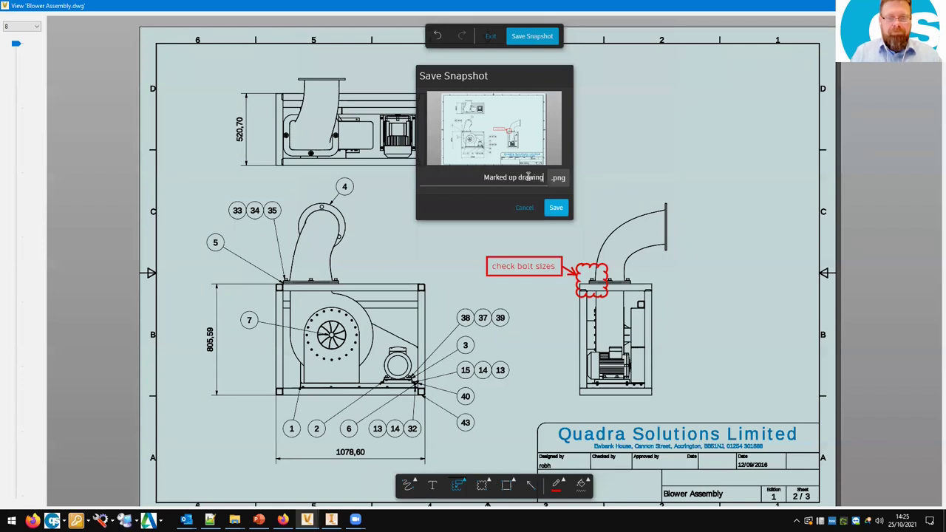
left_click(555, 209)
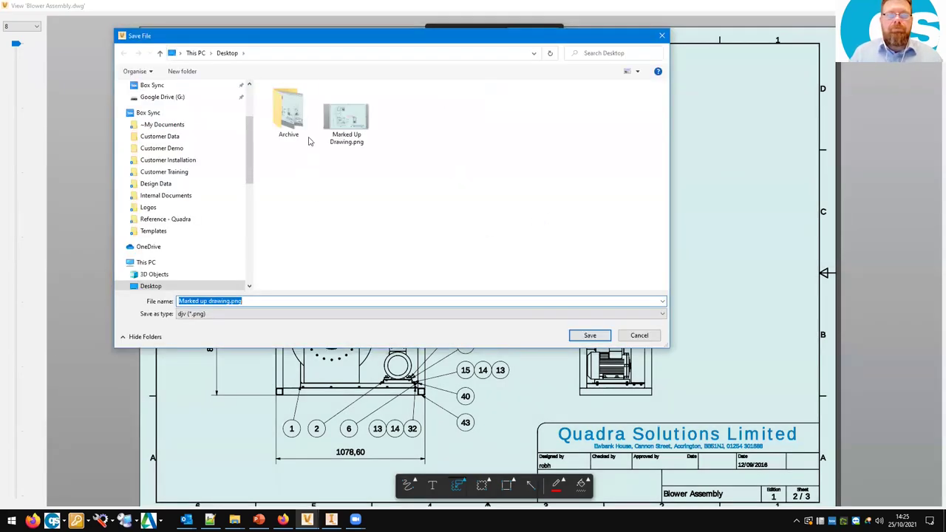
left_click(590, 335)
left_click(497, 260)
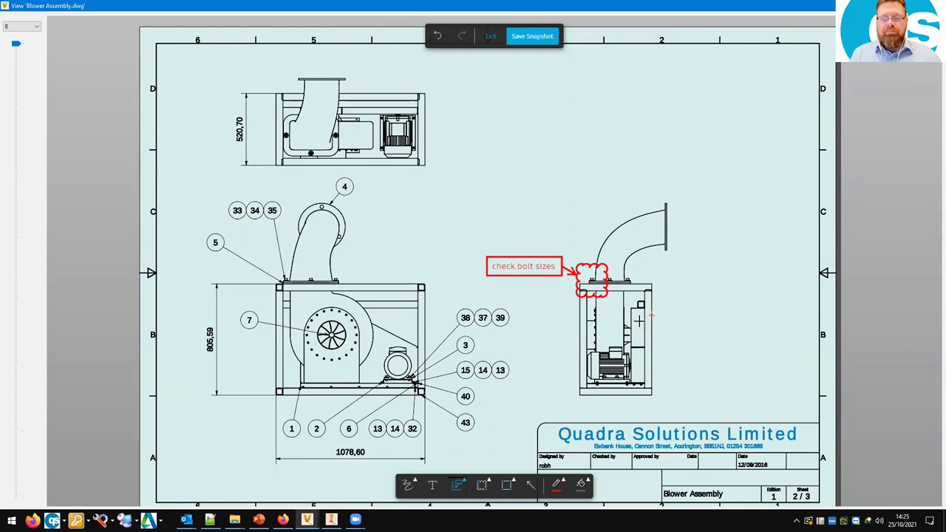
- Exit the markup mode on the Blower Assembly drawing and close its viewer window
middle_click_drag(533, 325, 538, 317)
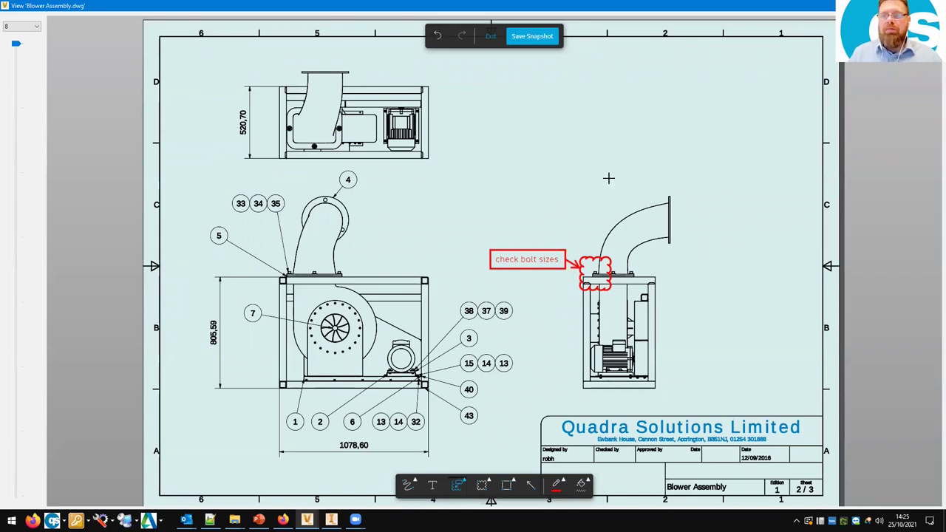
left_click(490, 36)
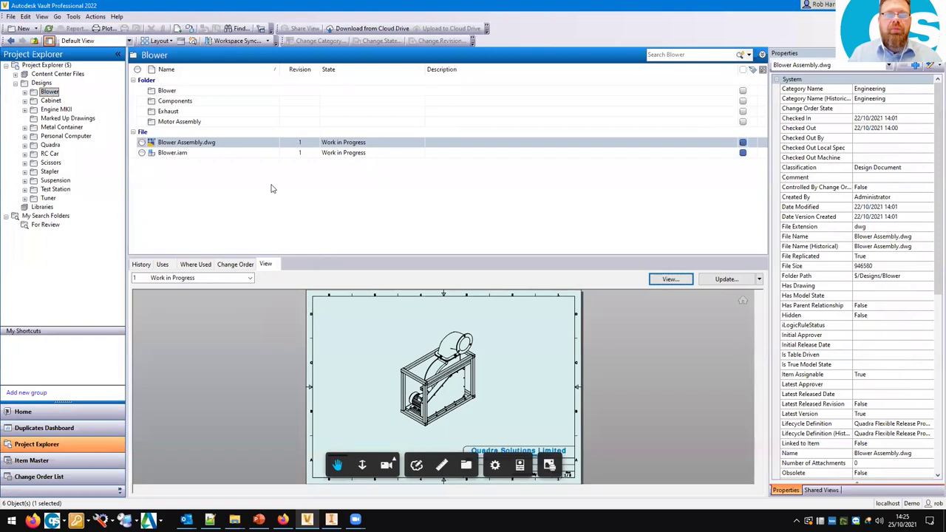
- Choose Autodesk Viewer as the default for viewing files in the Vault options and accept the settings
left_click(74, 16)
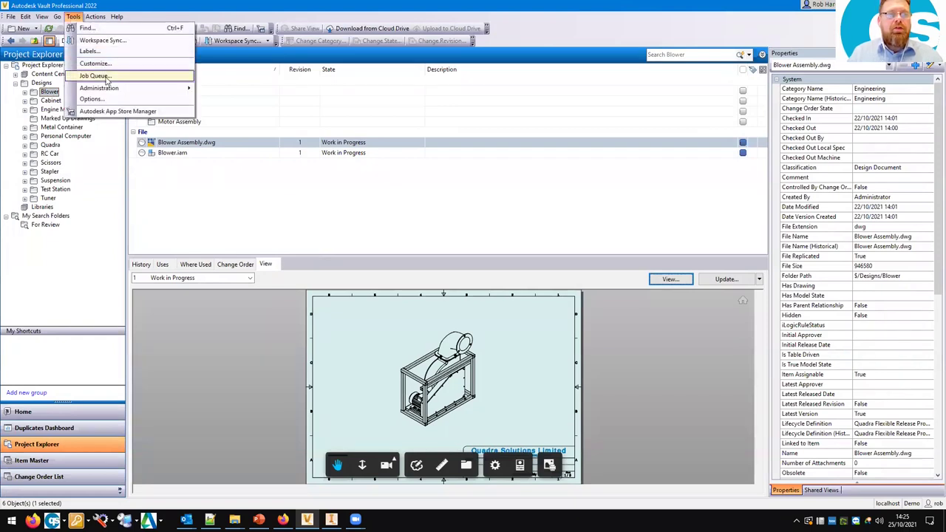
left_click(107, 100)
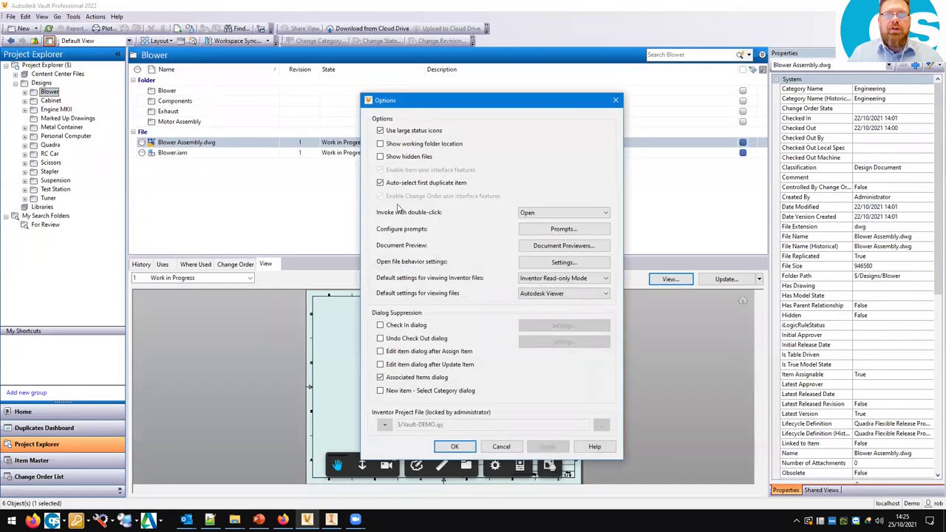
left_click(547, 294)
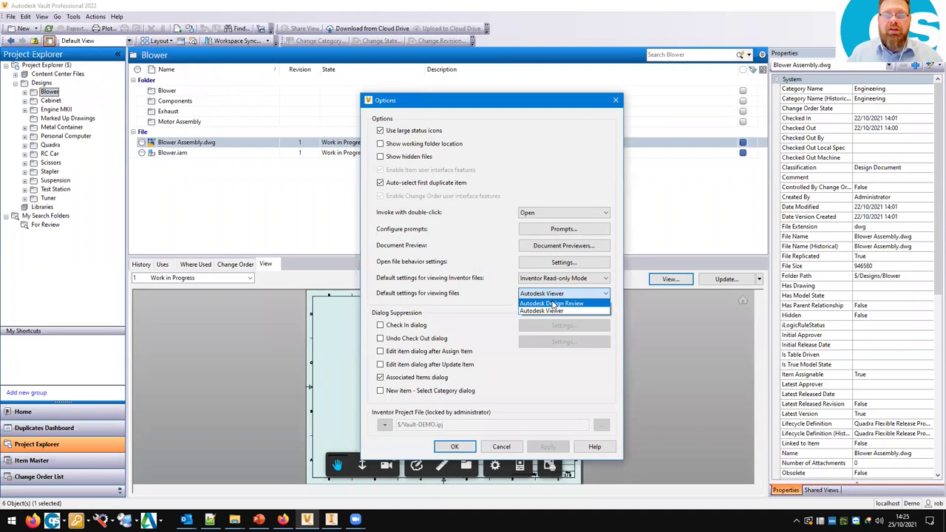
left_click(539, 310)
left_click(471, 447)
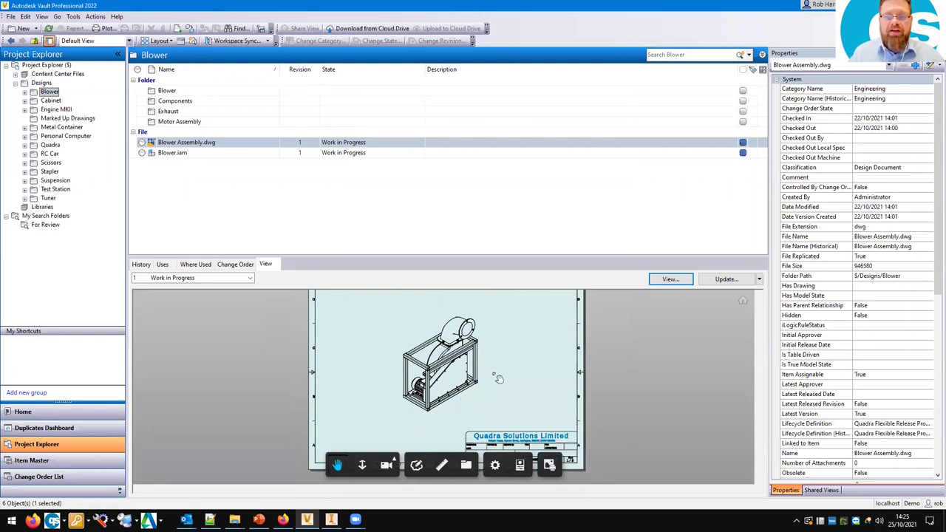
- Bring up the print preview and print settings for the previewed Blower Assembly drawing
left_click(549, 466)
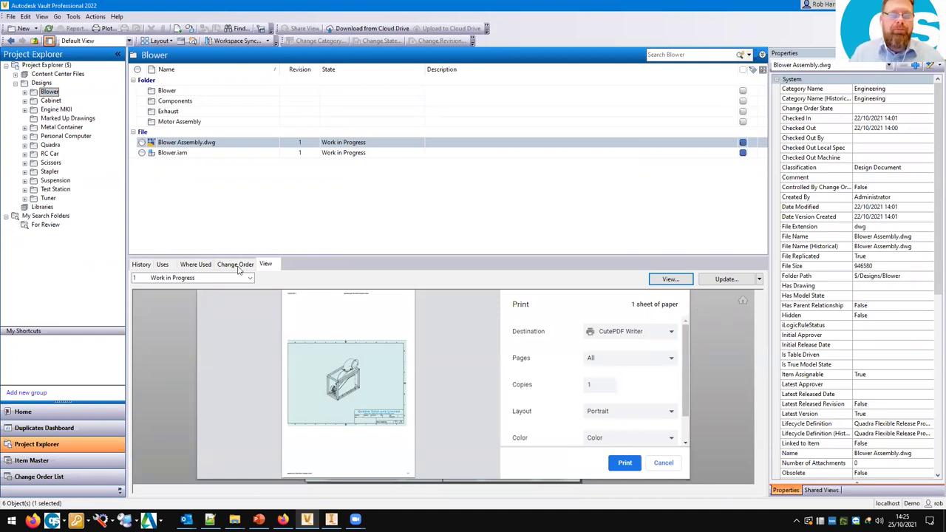
- Load the preview of the Blower.iam assembly and open it in a separate, maximized viewer window
left_click(175, 153)
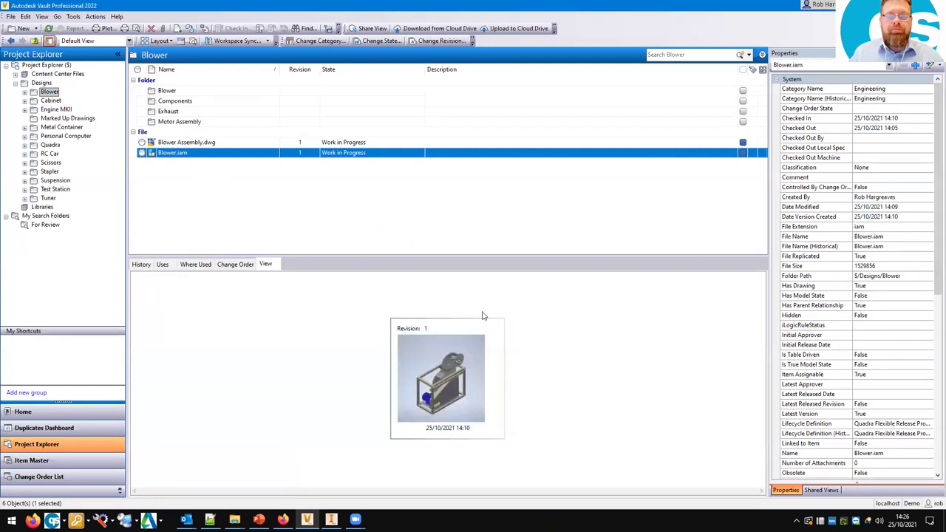
left_click(452, 373)
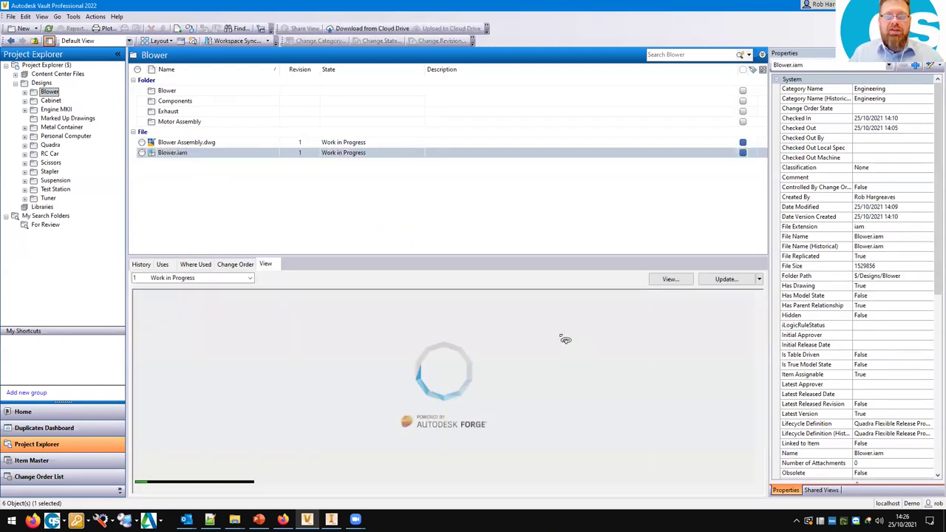
left_click(668, 280)
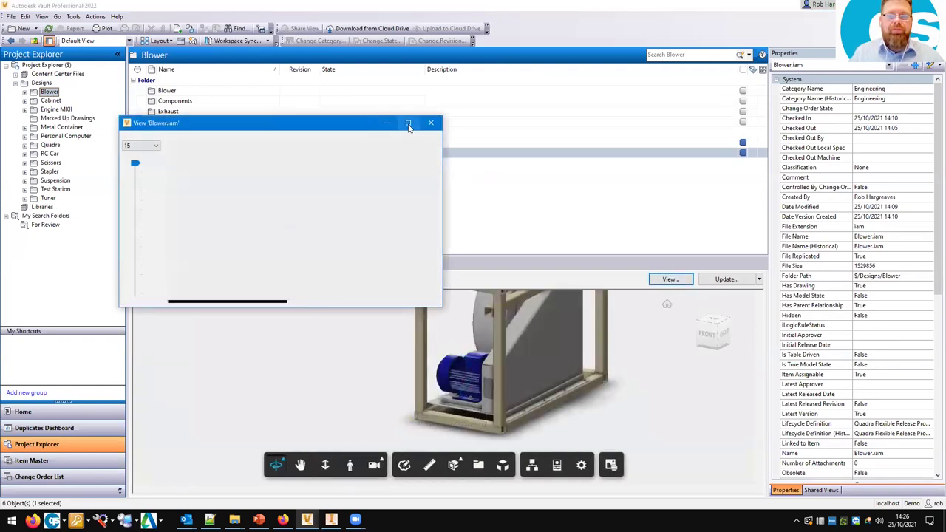
double_click(412, 127)
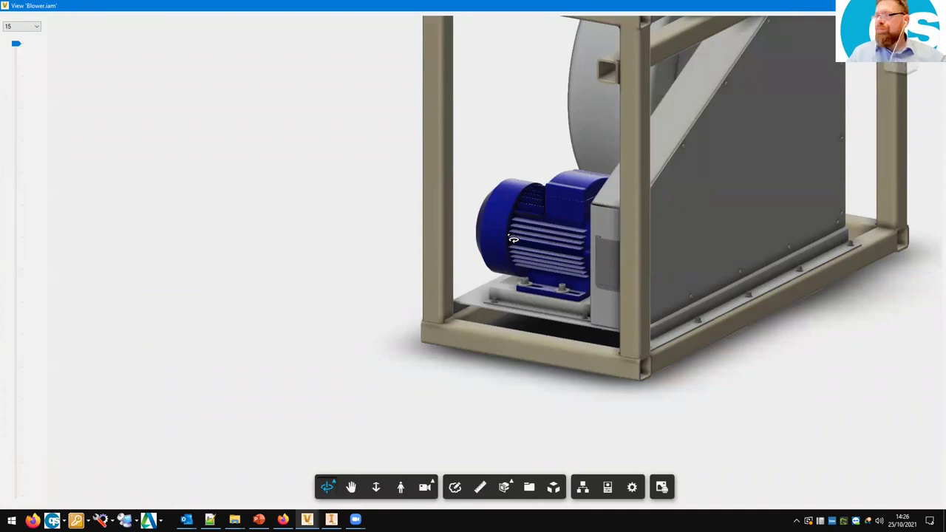
- Measure the diagonal across the top of the blower frame, from the outer corner above the motor to the opposite far corner
scroll(411, 301, "down", 5)
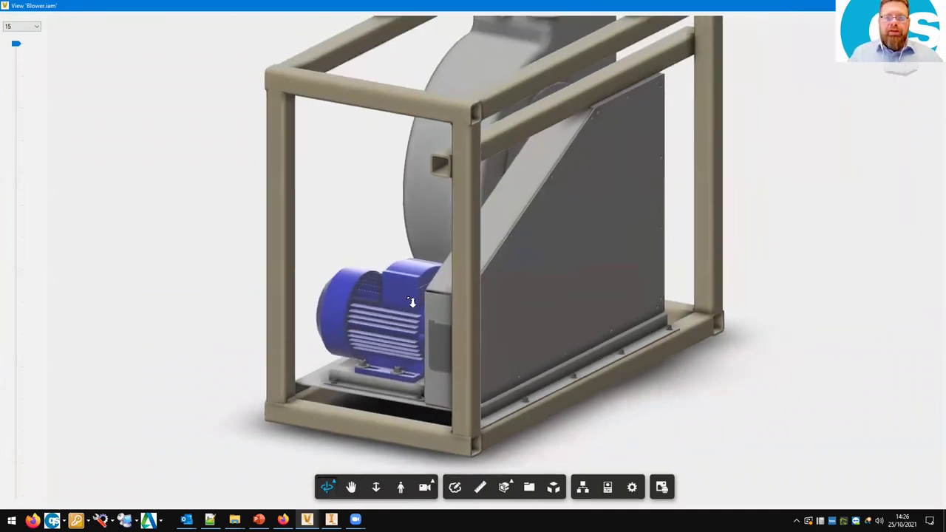
left_click_drag(420, 364, 510, 349)
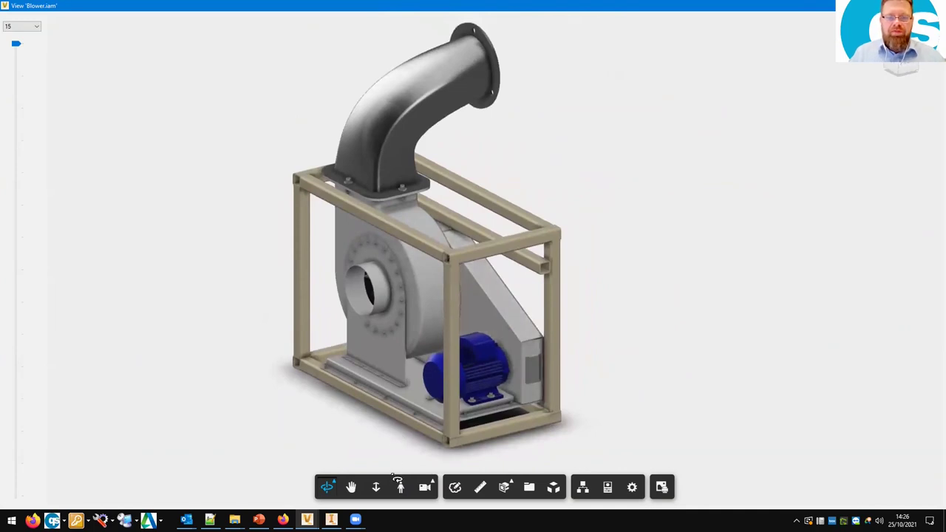
left_click(458, 487)
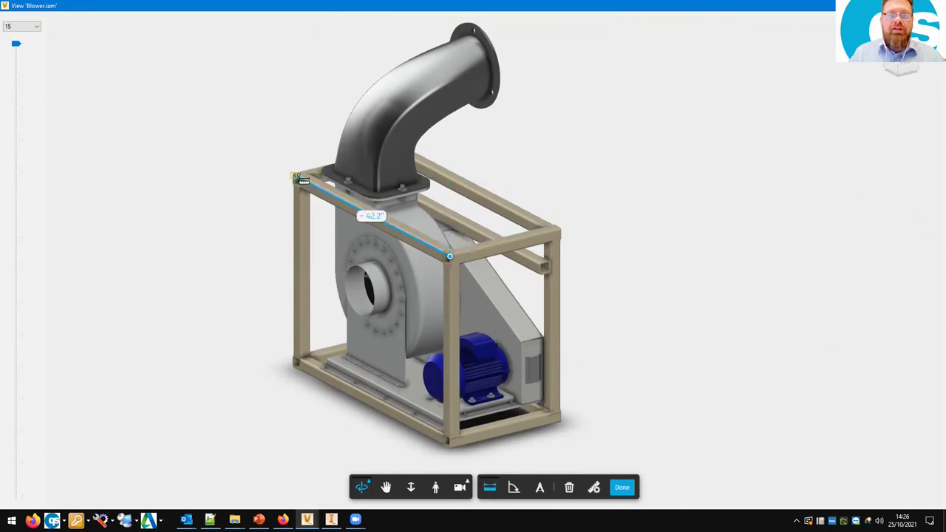
left_click_drag(630, 285, 645, 197)
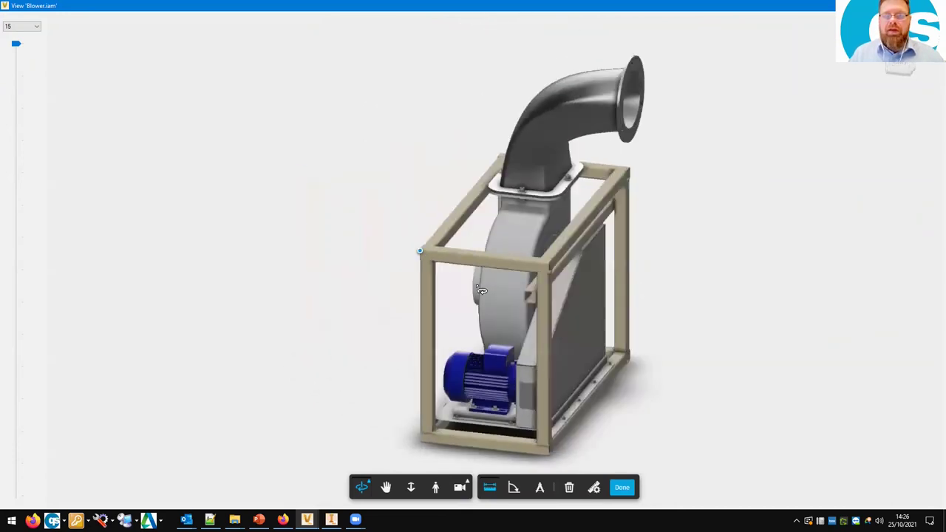
left_click(630, 170)
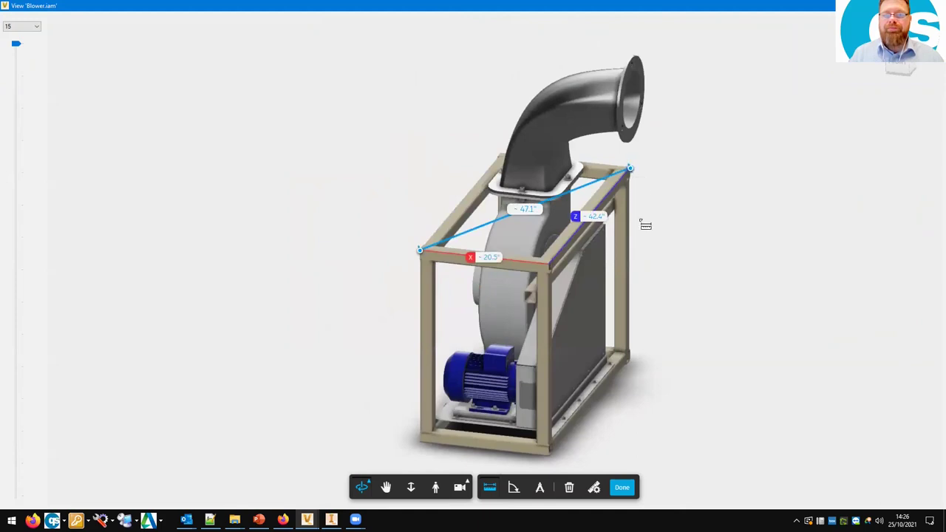
- Measure the diagonal from the frame's far lower corner to its opposite upper corner, inspect it from another side, and finish measuring
left_click(642, 369)
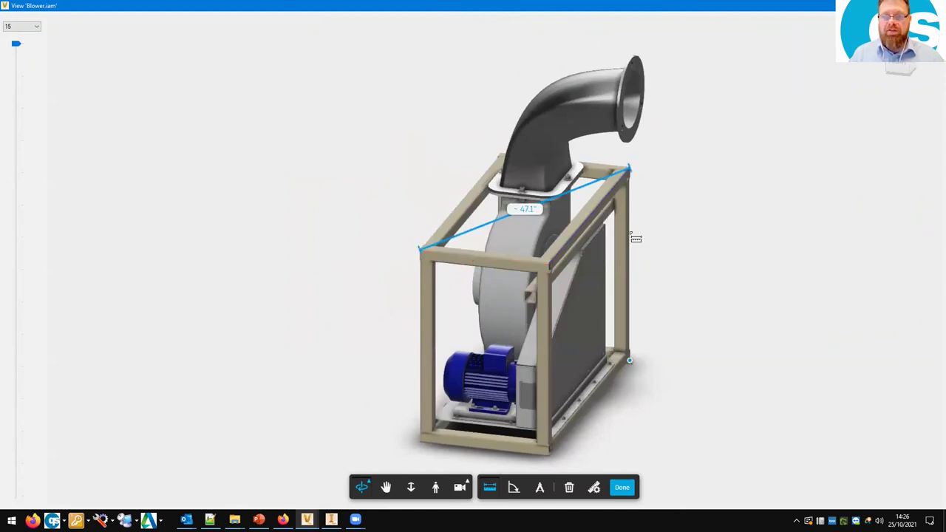
left_click(425, 254)
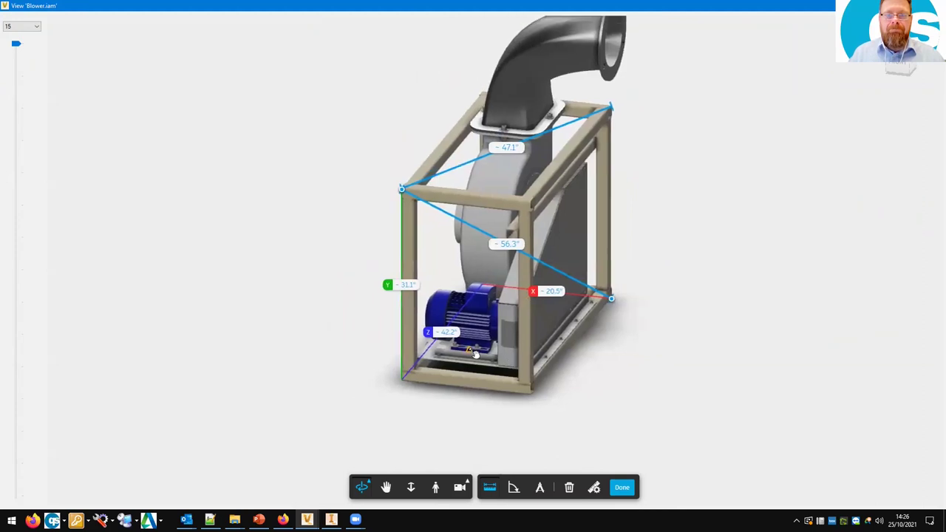
left_click_drag(462, 447, 614, 420)
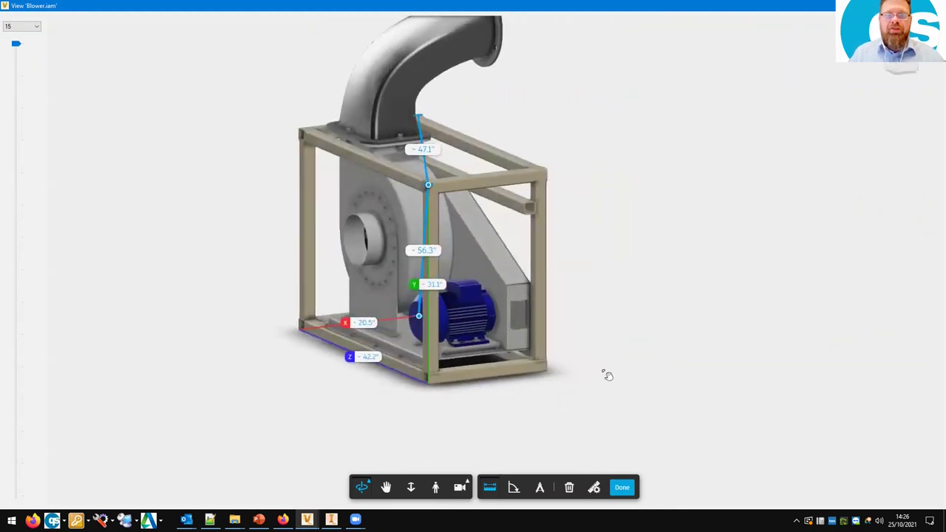
left_click(621, 488)
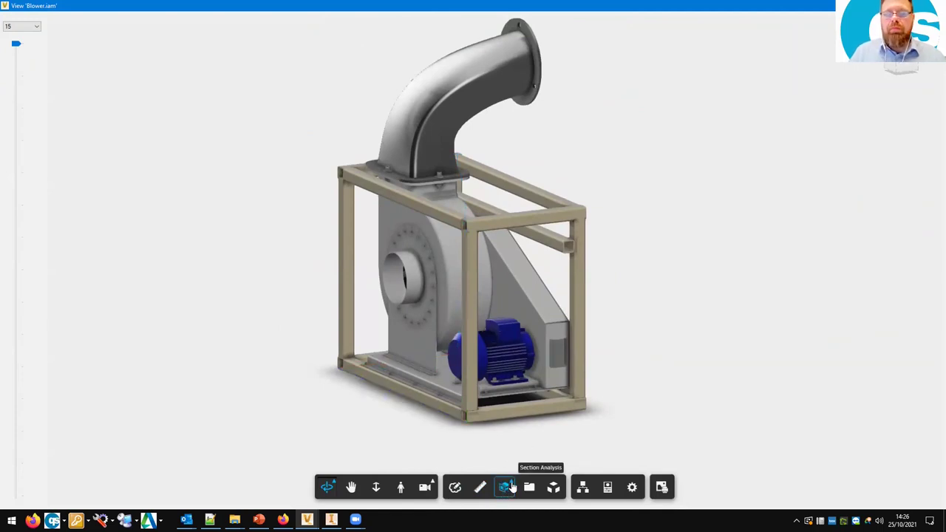
- Section the blower with a Z plane, moving the plane through the exhaust and fan housing to examine the interior
left_click(510, 487)
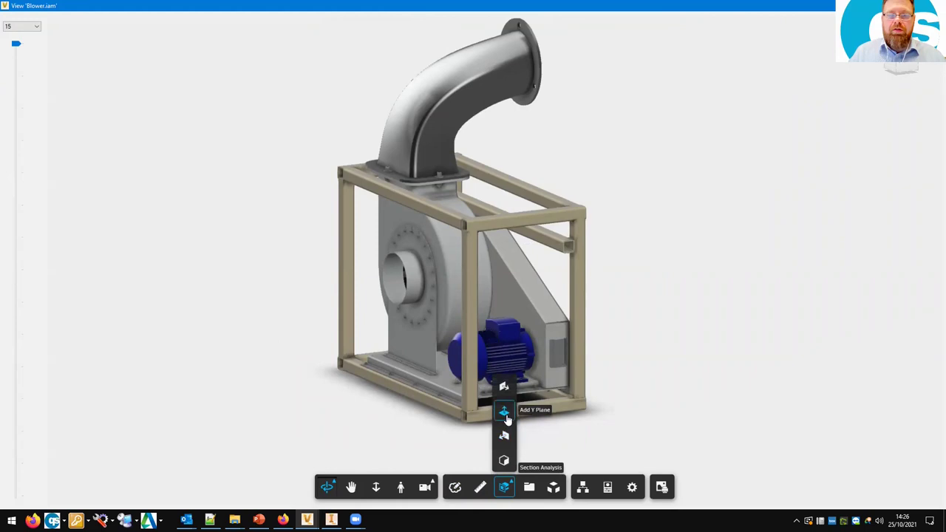
left_click(506, 436)
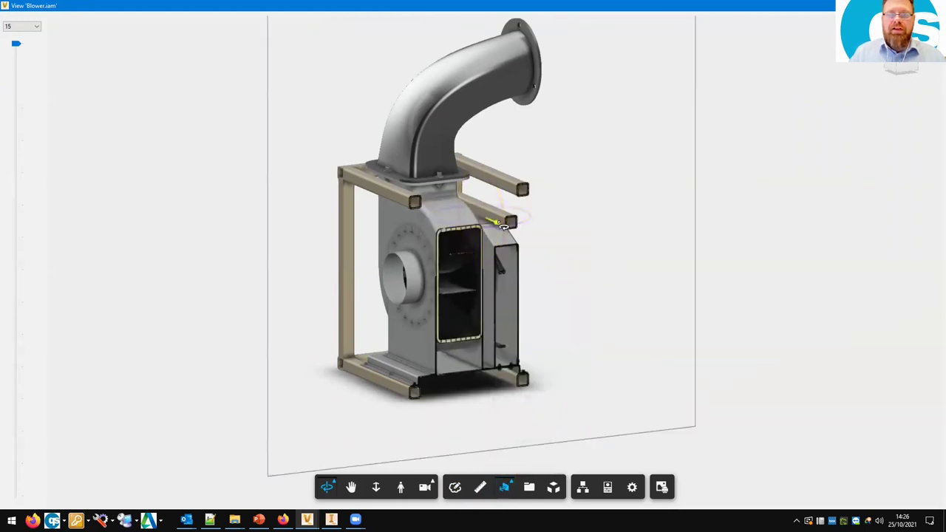
mouse_move(501, 224)
left_mouse_down()
mouse_move(558, 273)
mouse_move(474, 204)
mouse_move(509, 220)
left_mouse_up()
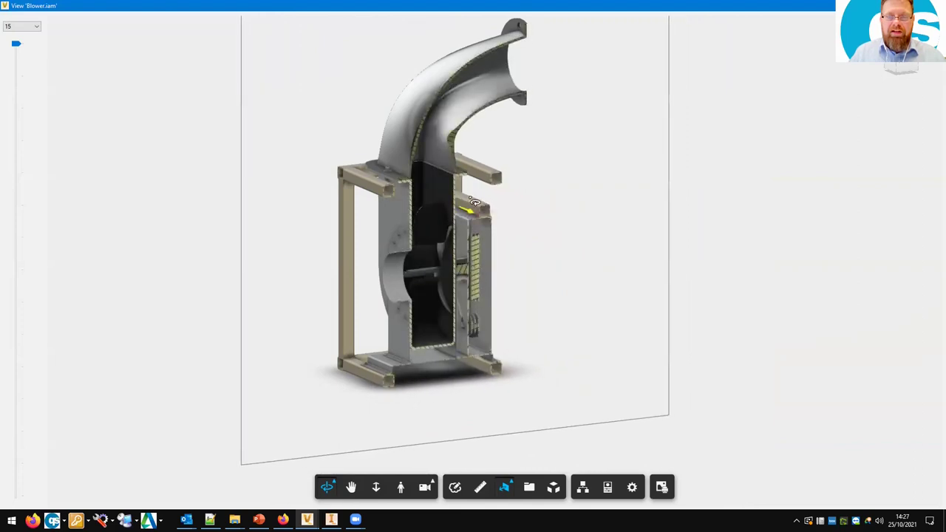
left_click_drag(721, 304, 591, 312)
scroll(513, 332, "up", 6)
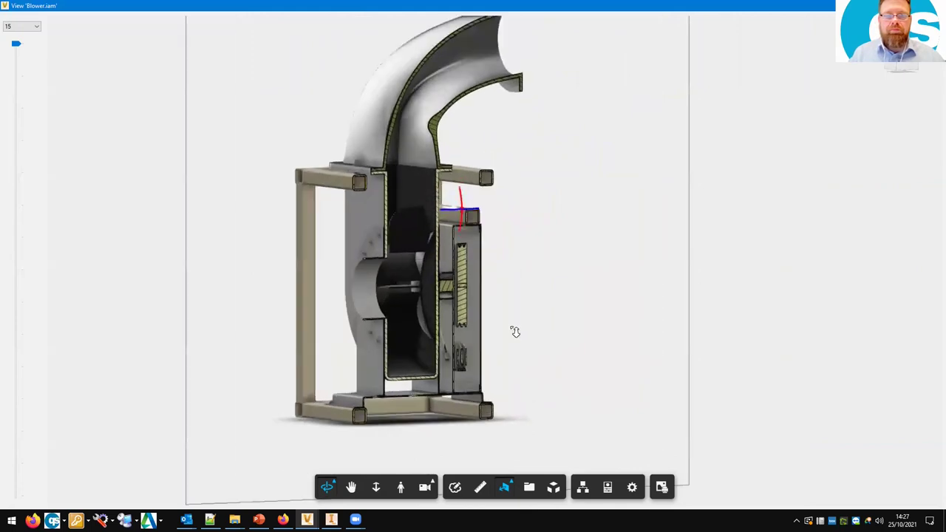
scroll(505, 323, "down", 8)
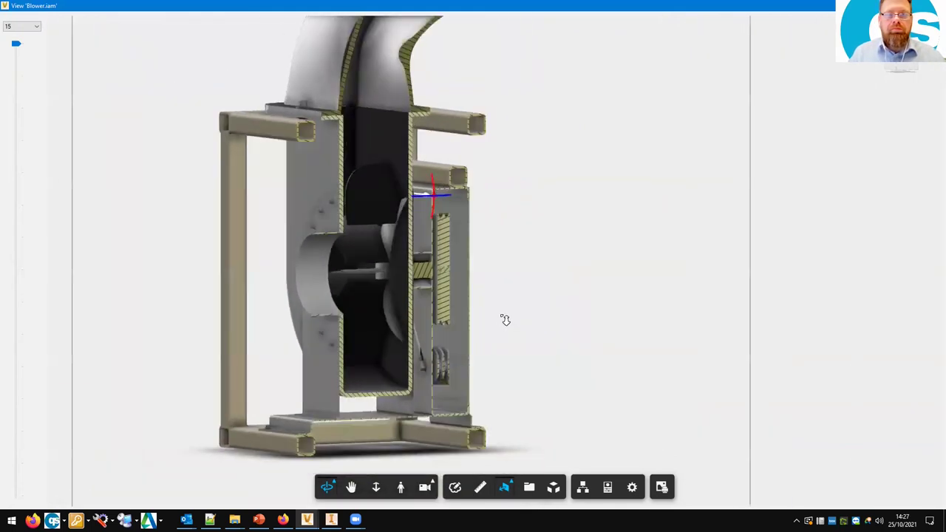
left_click_drag(549, 301, 544, 313)
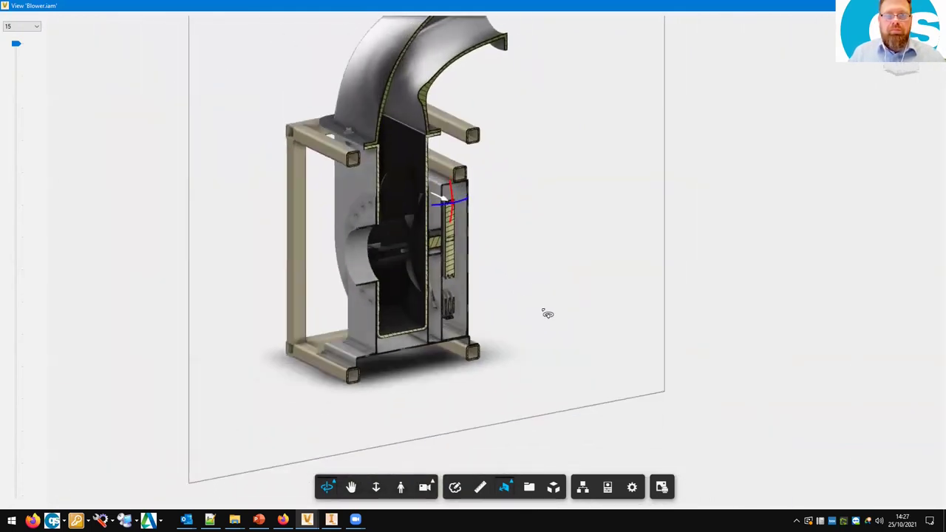
- Measure from the cut upper frame tube to the blower housing wall in the section, and remove the section plane
left_click(479, 487)
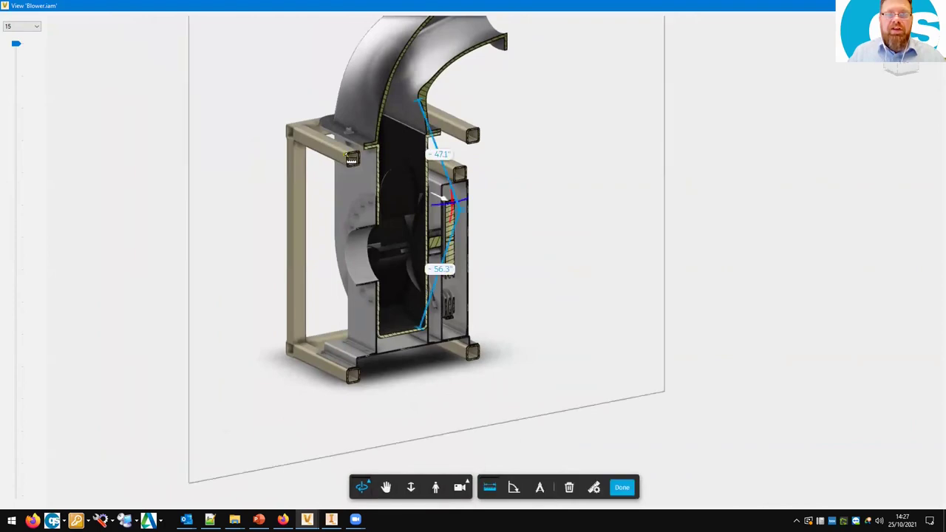
left_click(348, 151)
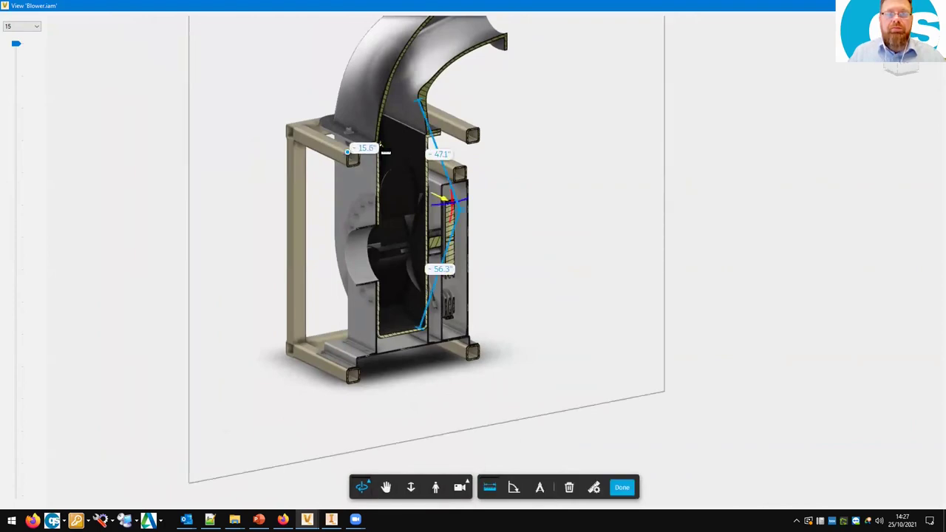
left_click(385, 150)
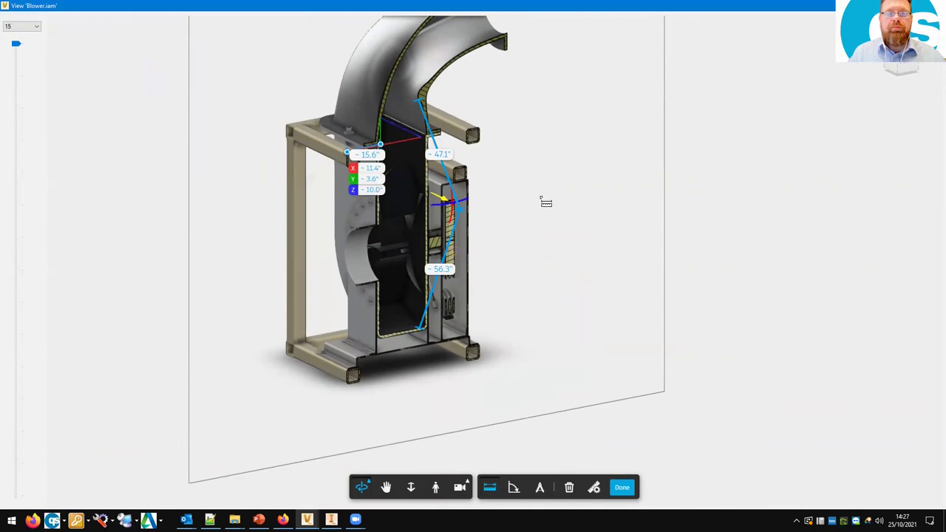
left_click_drag(587, 229, 608, 259)
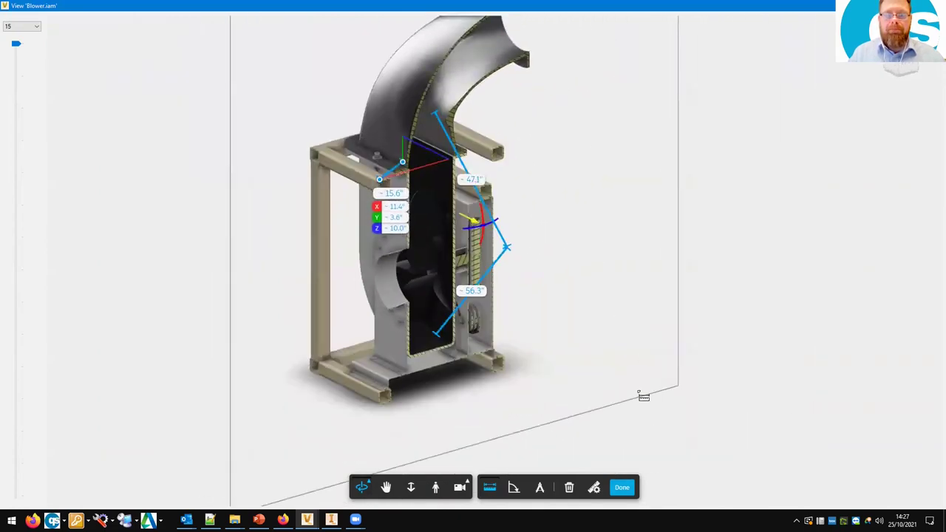
left_click(633, 493)
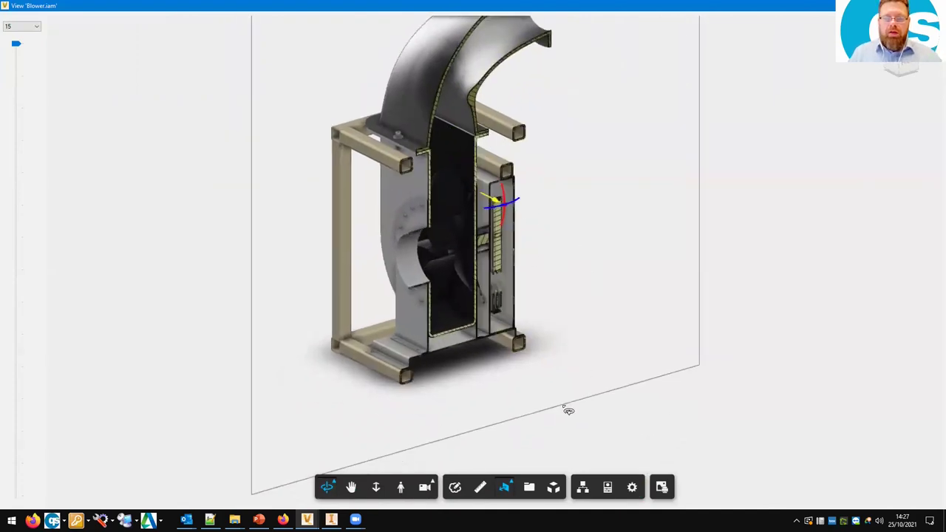
left_click(503, 488)
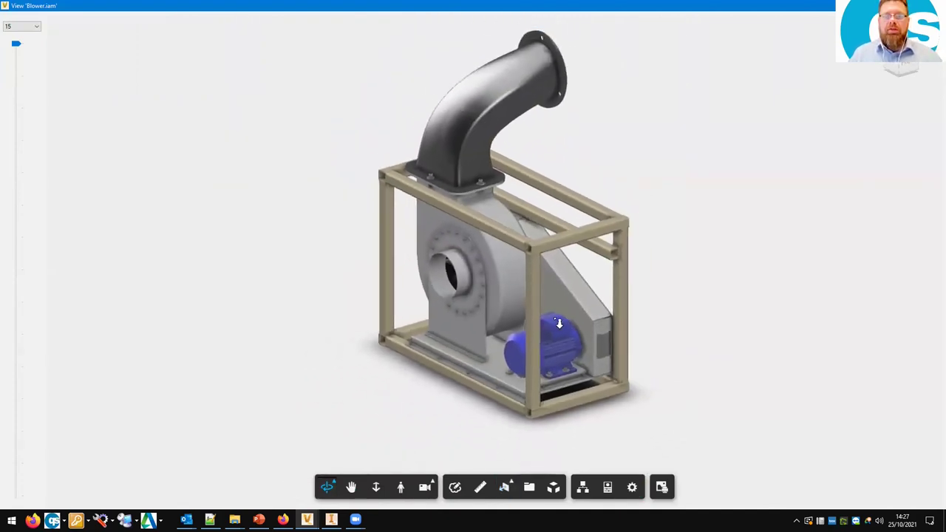
- Explode the model about halfway and examine the separated shaft, bearing and pulley parts beside the fan housing
middle_click_drag(608, 311, 571, 305)
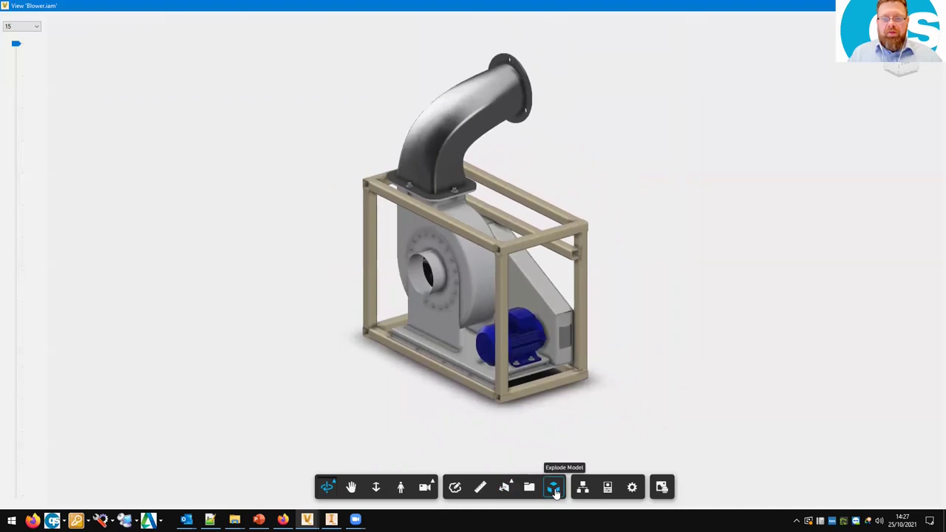
left_click(554, 489)
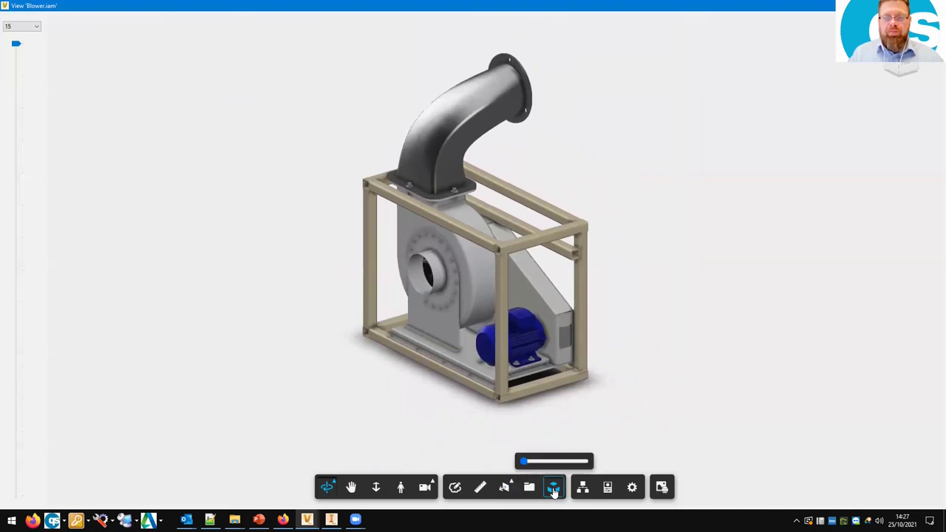
left_click_drag(524, 462, 552, 462)
left_click_drag(534, 275, 616, 263)
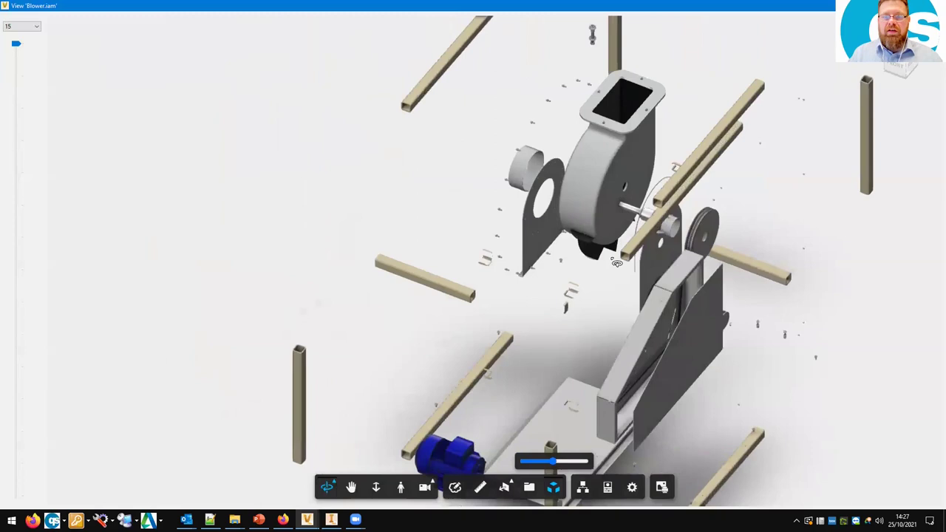
scroll(616, 263, "up", 5)
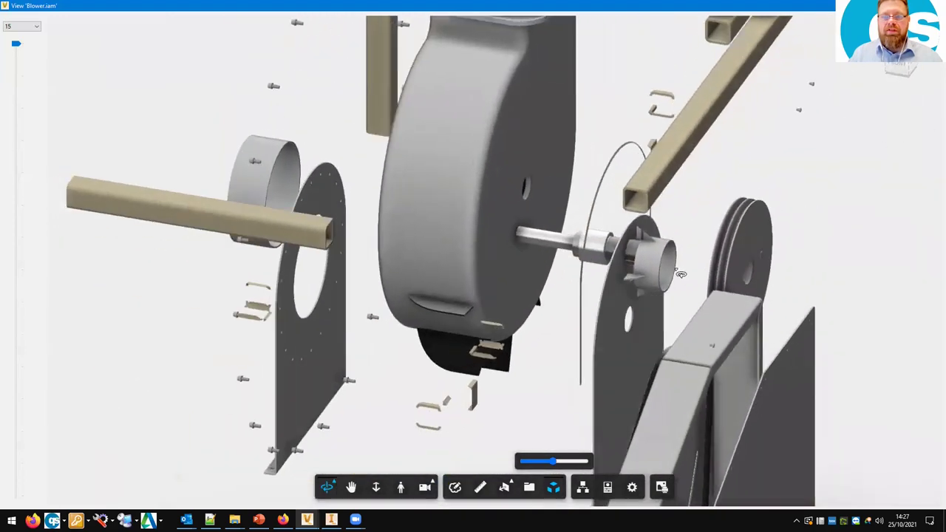
scroll(681, 274, "up", 5)
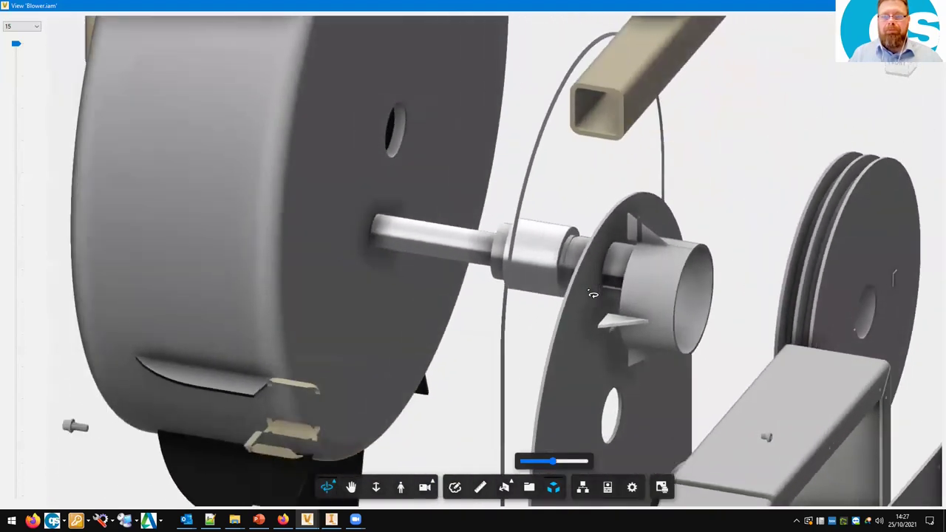
scroll(593, 294, "down", 3)
scroll(665, 310, "up", 3)
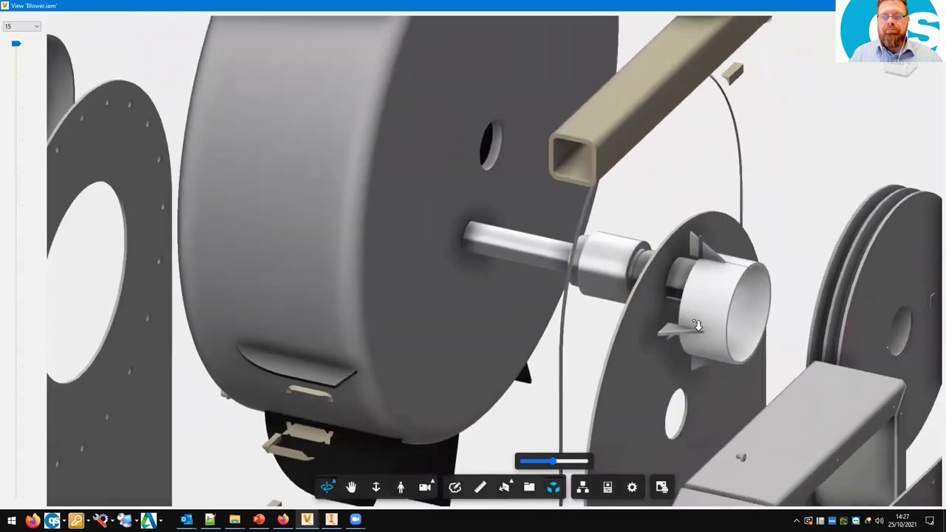
scroll(697, 325, "down", 8)
- Collapse the exploded blower fully into its assembled state and view it from the belt guard side
left_click_drag(655, 294, 533, 460)
left_click_drag(543, 460, 521, 460)
middle_click_drag(537, 371, 463, 392)
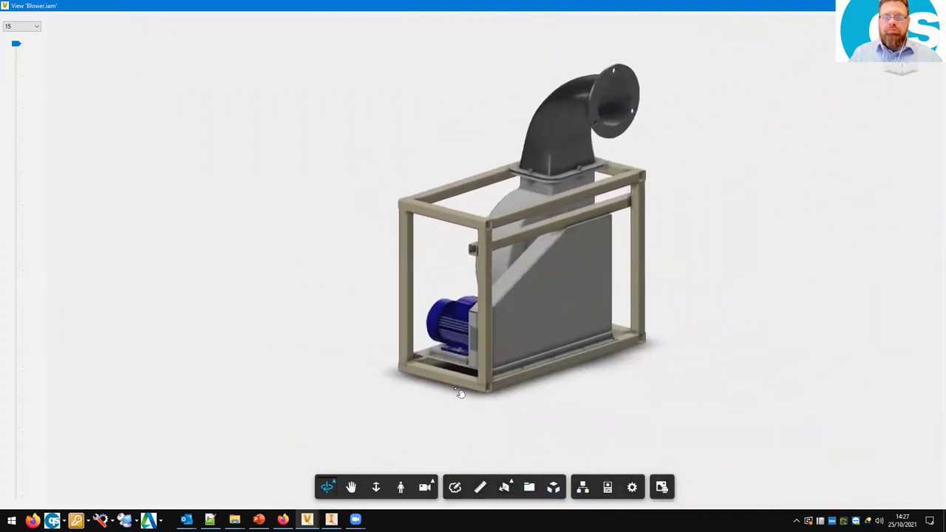
- List the model's components and isolate BC Motor Mount 3:41, followed by BC Motor Mount 1:39
left_click(582, 490)
scroll(108, 146, "down", 3)
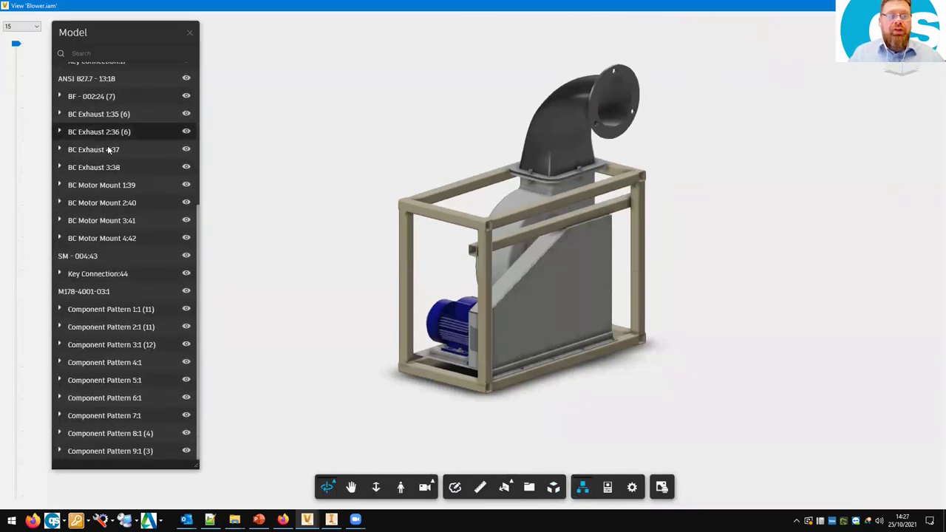
left_click(116, 220)
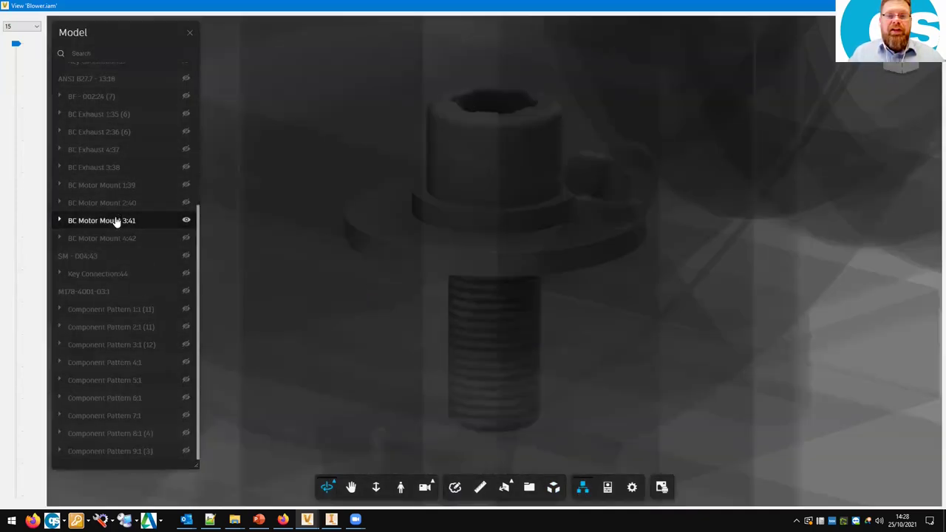
left_click(111, 185)
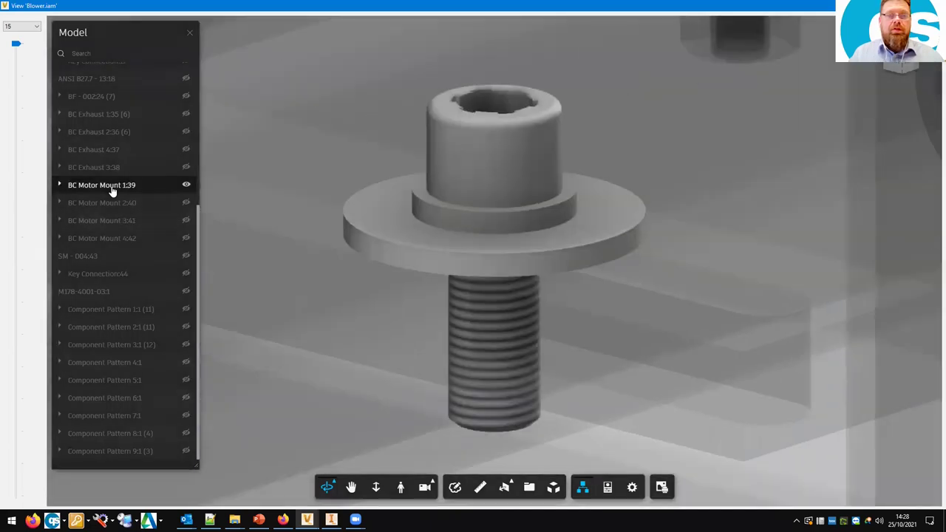
- Isolate SM - 001:2, BC Motor Mount 3:41 and Component Pattern 7:1 one after another
scroll(111, 186, "up", 3)
left_click(99, 130)
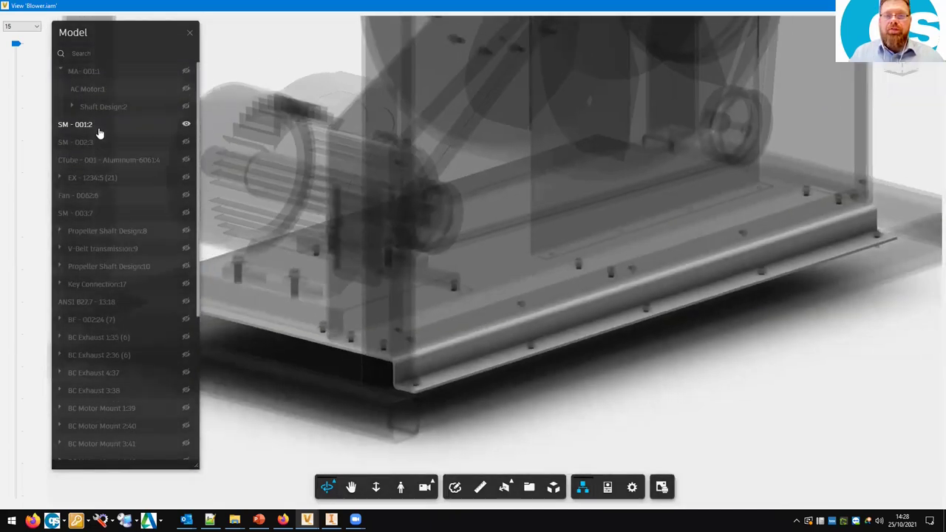
left_click(89, 446)
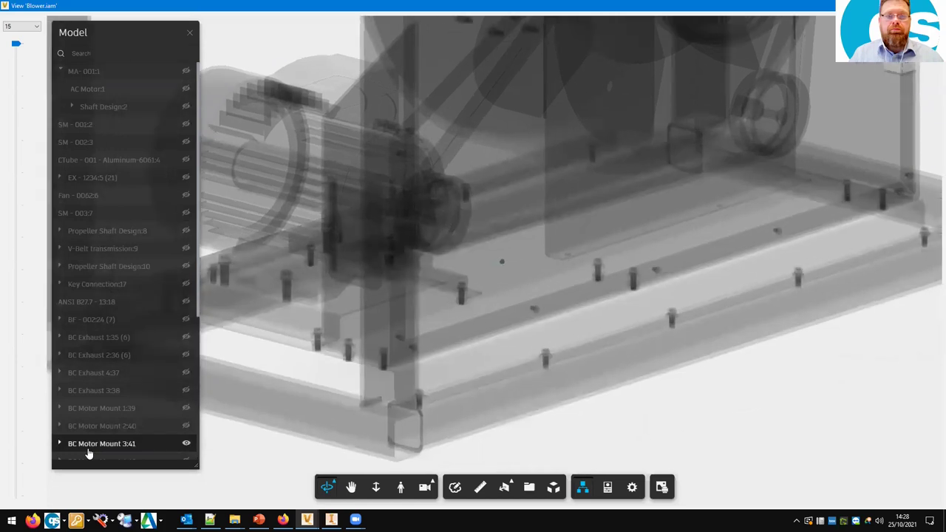
scroll(83, 421, "down", 3)
left_click(77, 418)
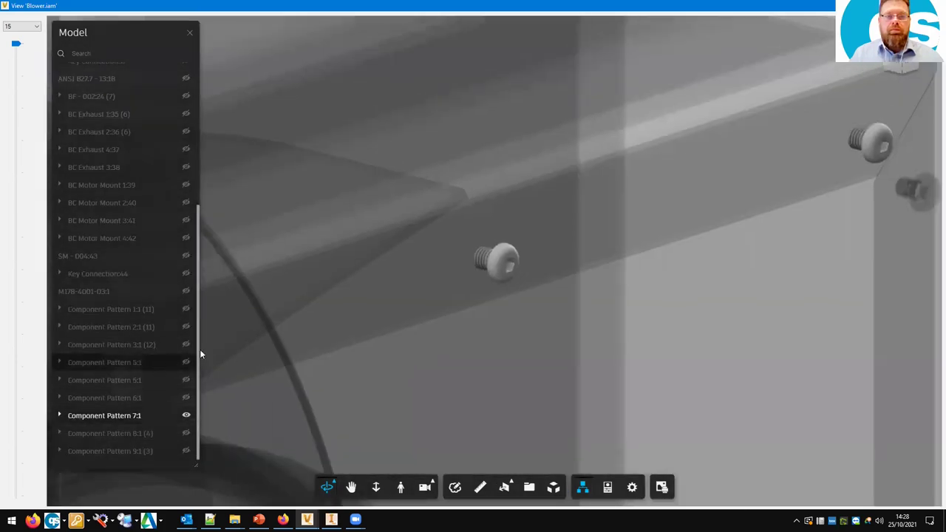
- Show all components of the blower again and close the component list
scroll(288, 332, "down", 10)
scroll(302, 323, "down", 8)
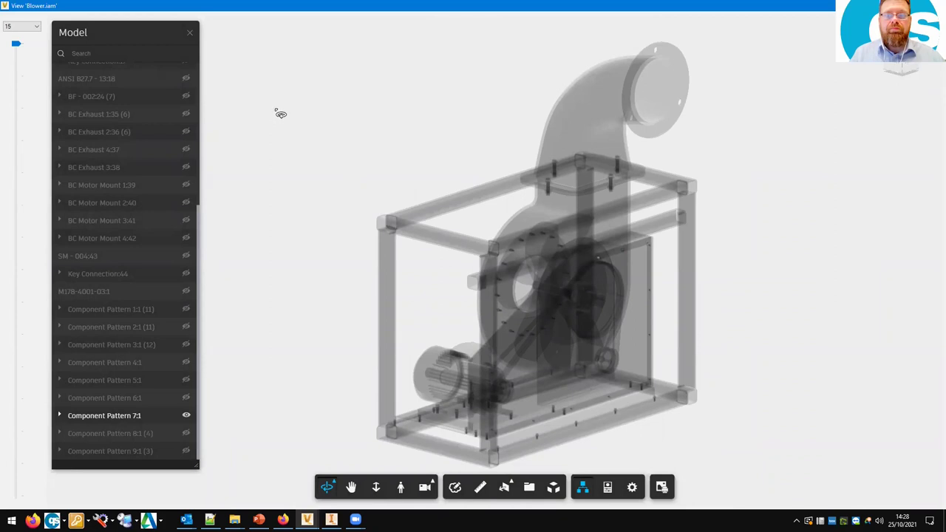
right_click(434, 124)
left_click(466, 139)
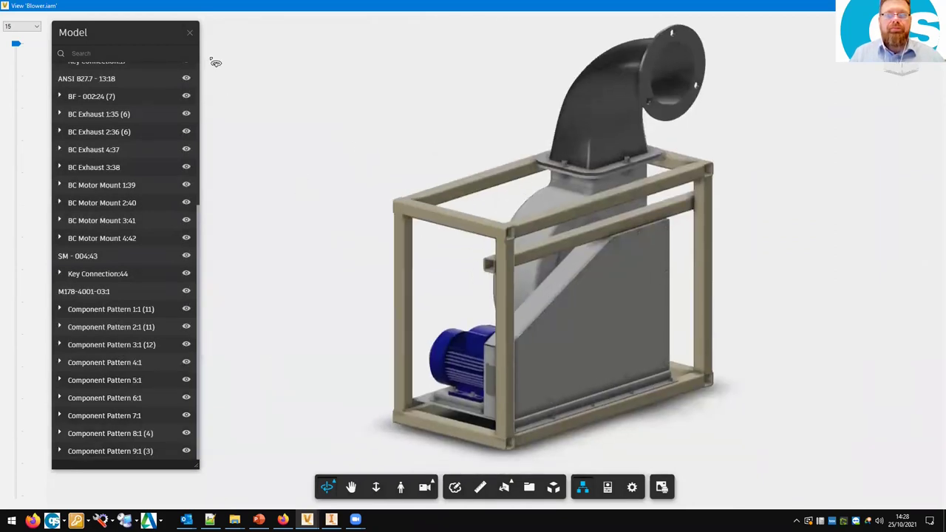
left_click(189, 32)
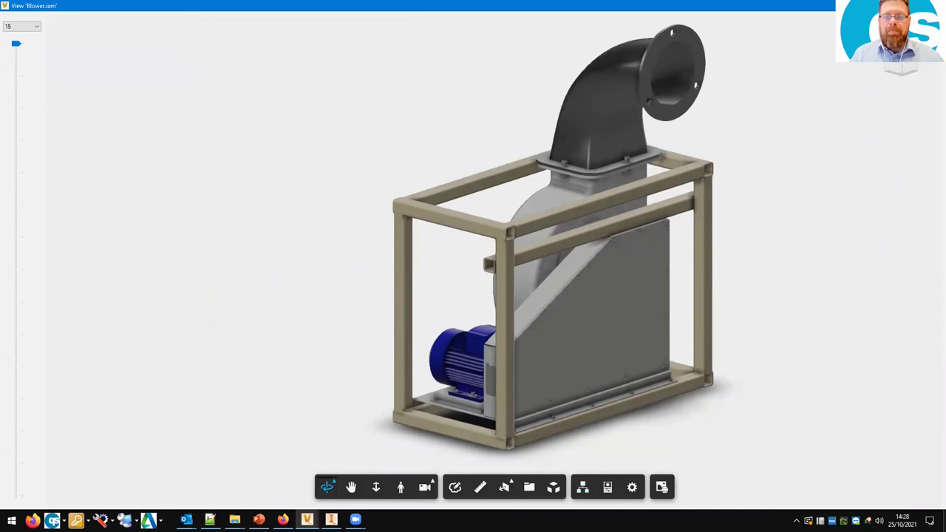
- Display the properties of the exhaust tube and examine its physical and design tracking data
left_click(606, 487)
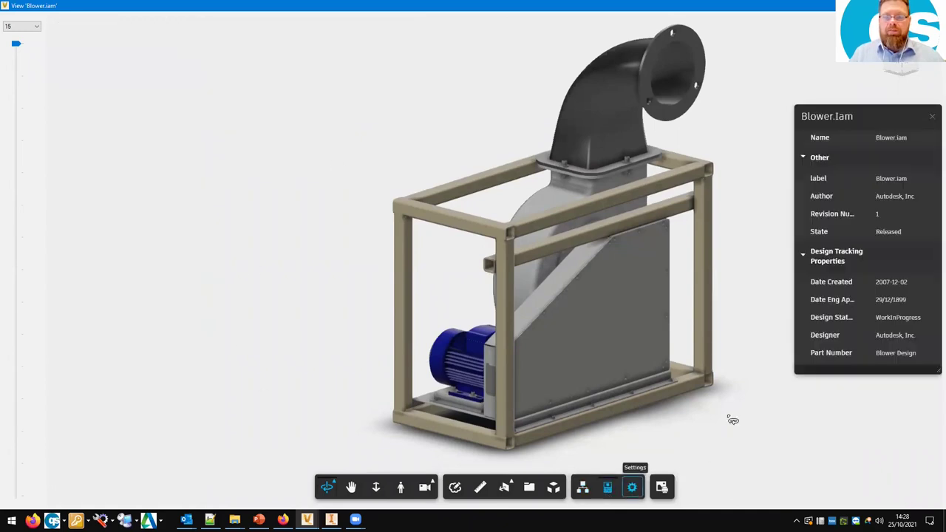
left_click(611, 75)
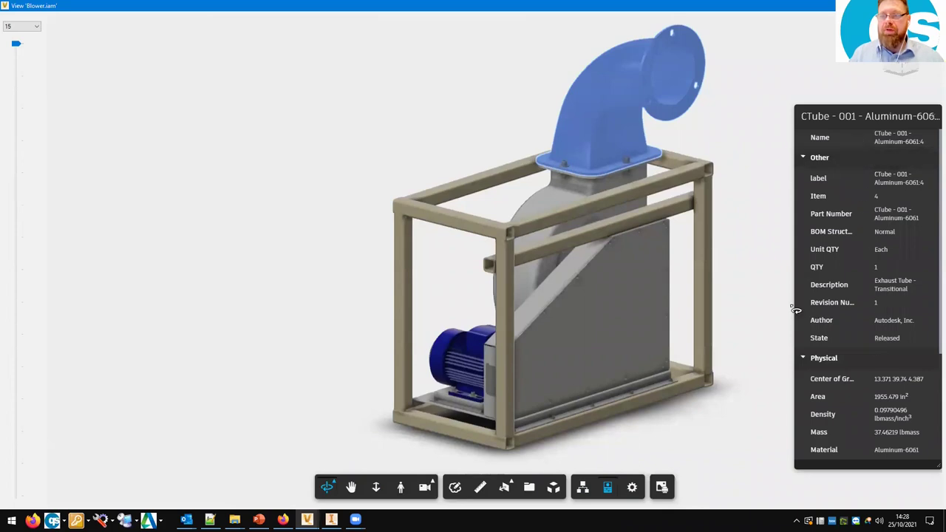
scroll(810, 306, "down", 4)
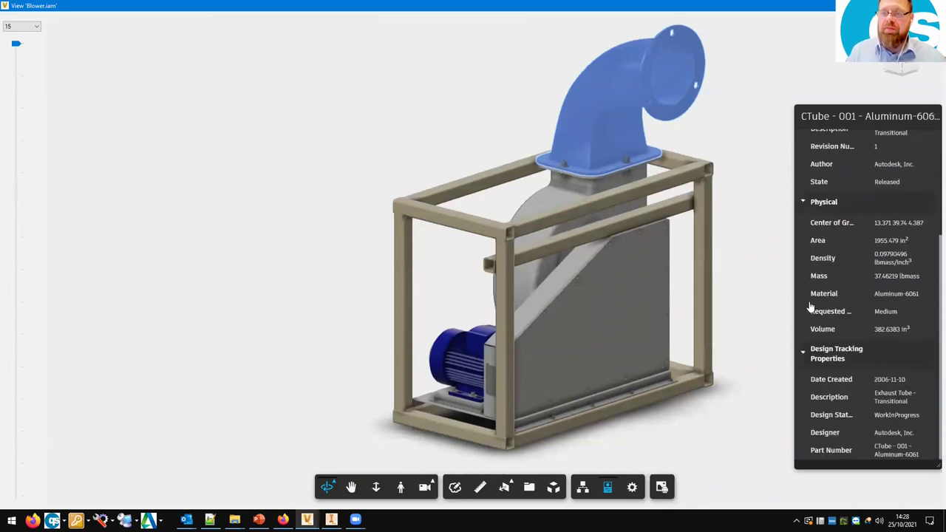
- Display the properties of the sloped drive casing cover and examine its item, revision and material data
scroll(810, 307, "up", 4)
scroll(810, 318, "down", 4)
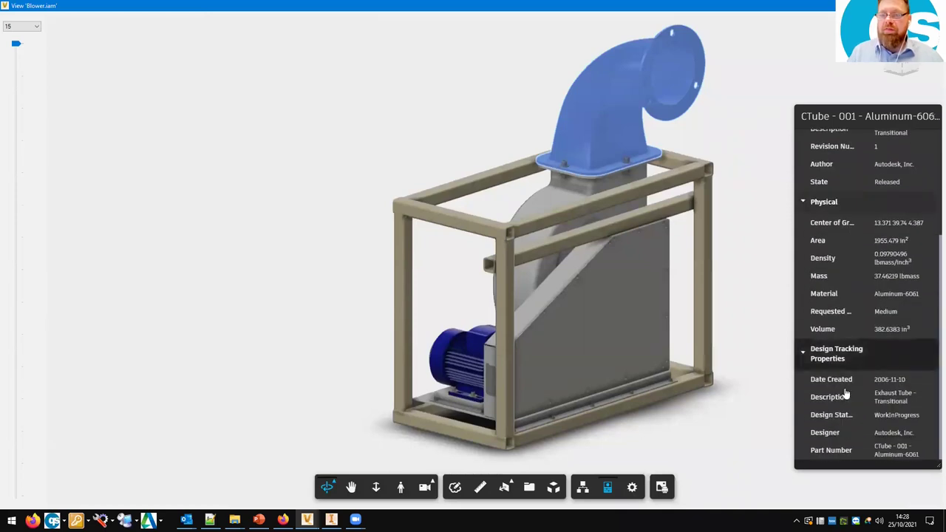
left_click(655, 288)
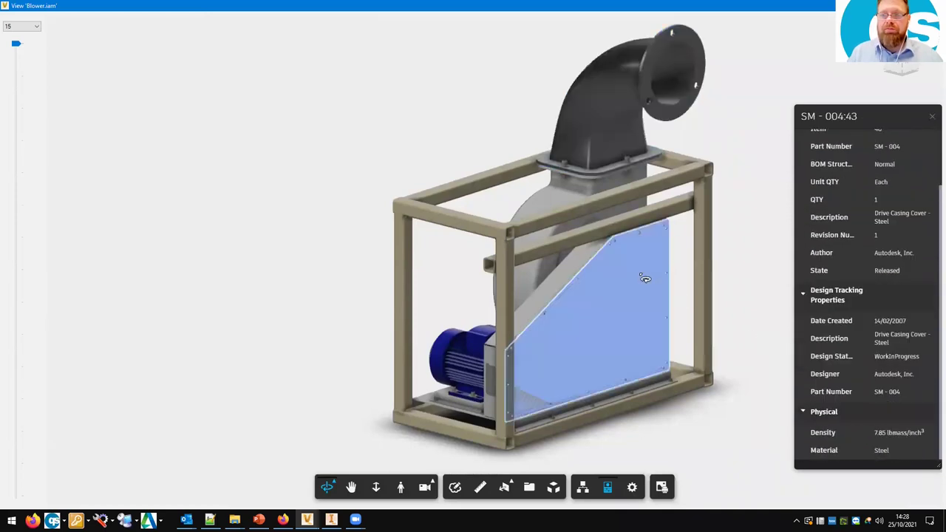
scroll(849, 330, "up", 2)
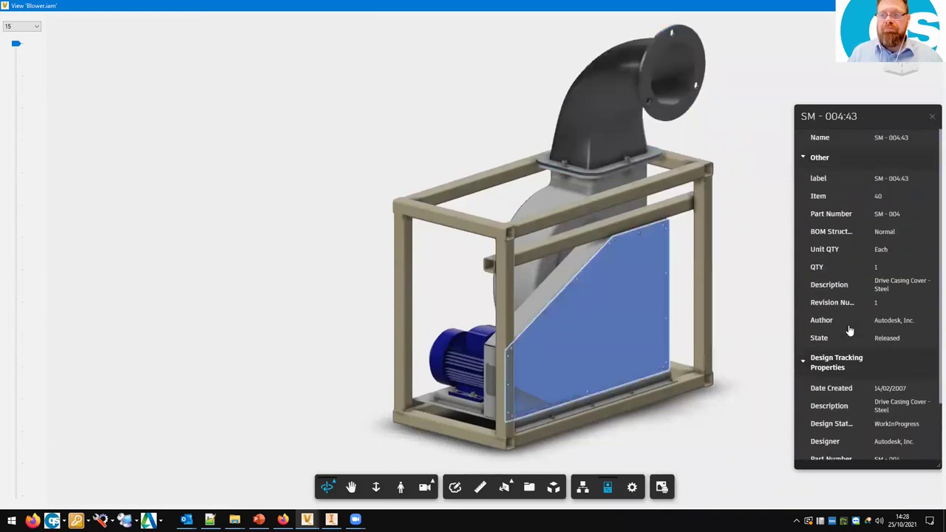
scroll(850, 331, "down", 2)
left_click(761, 284)
left_click_drag(754, 263, 680, 288)
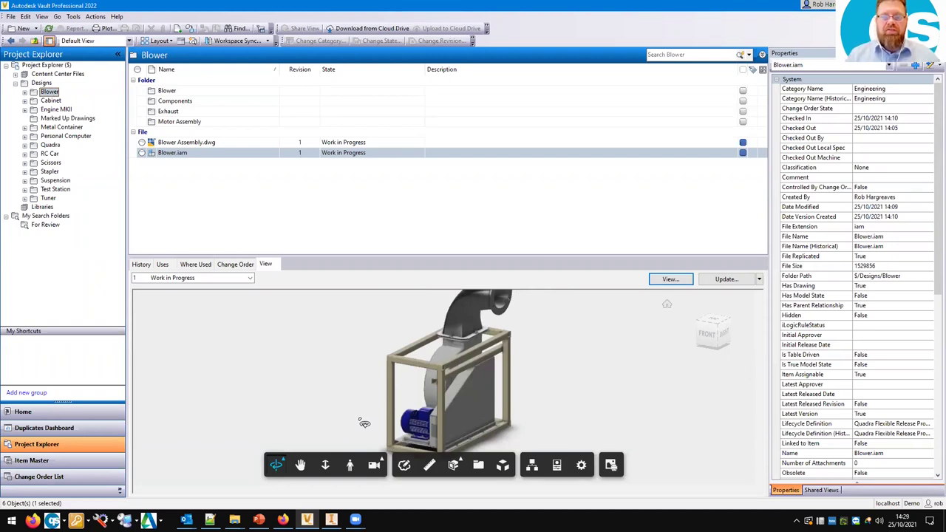
left_click_drag(377, 439, 550, 379)
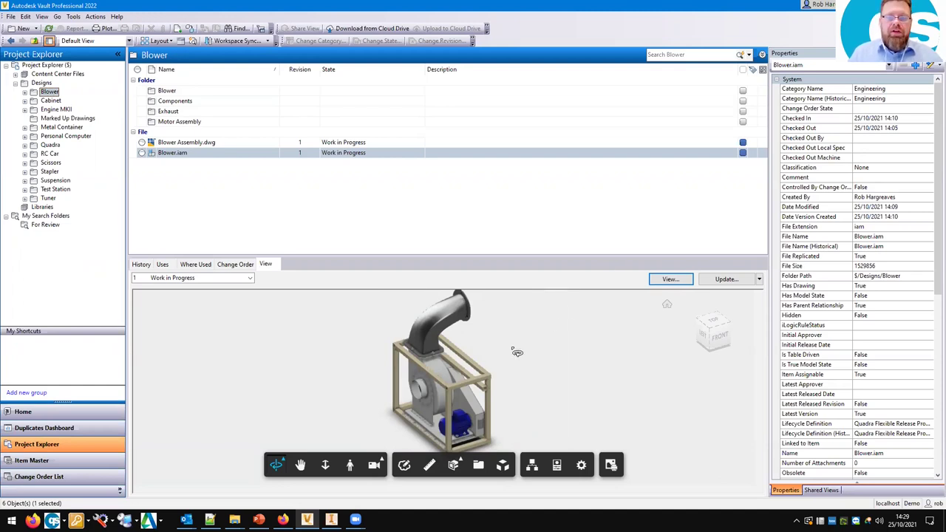
mouse_move(449, 365)
left_mouse_down()
mouse_move(414, 357)
mouse_move(379, 363)
left_mouse_up()
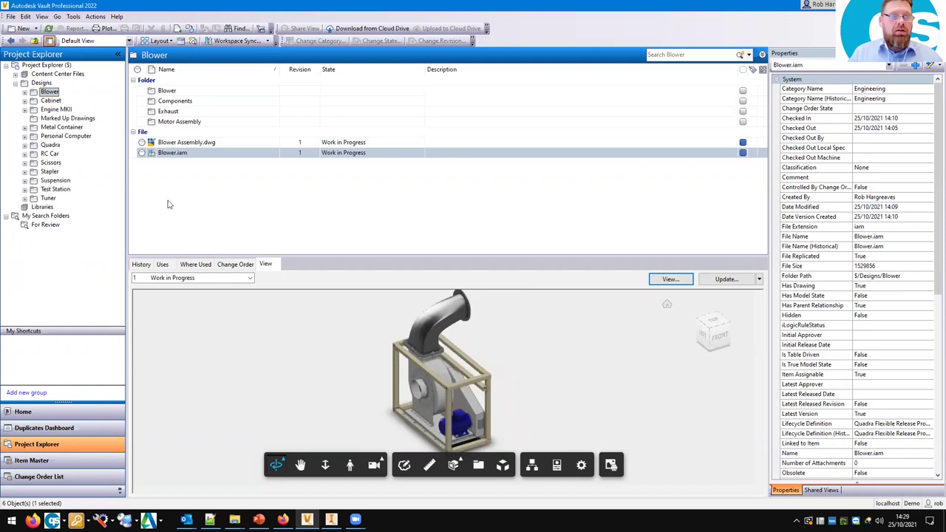
- Open the Components folder of the Blower design and preview Exhaust.ipt
left_click(169, 100)
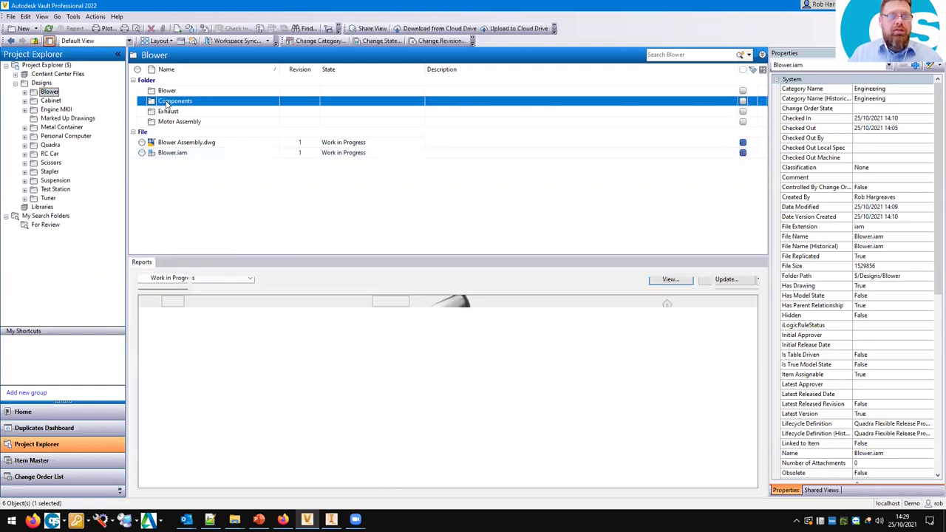
double_click(152, 103)
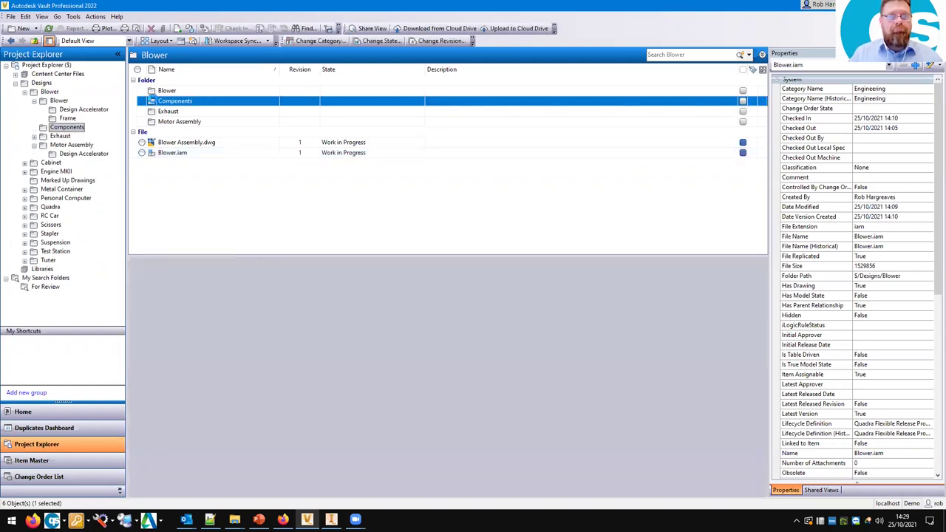
scroll(194, 210, "down", 1)
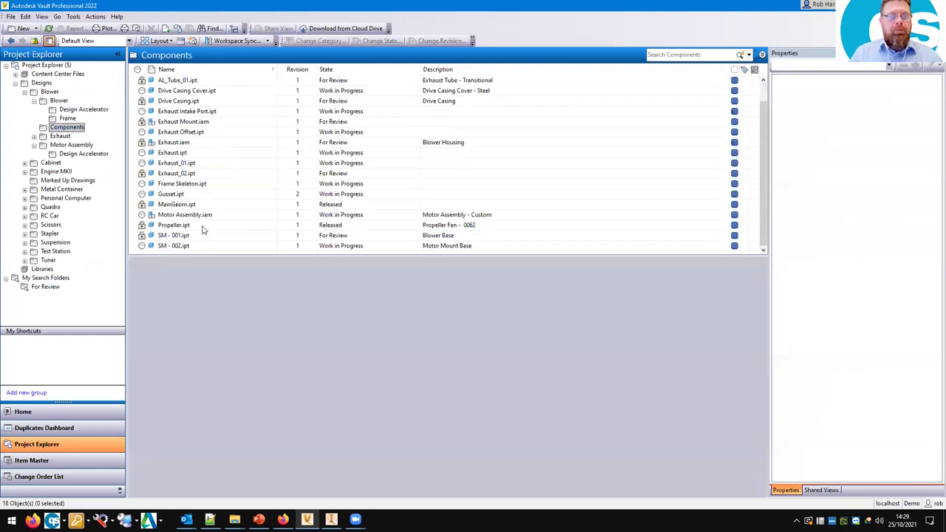
left_click(169, 153)
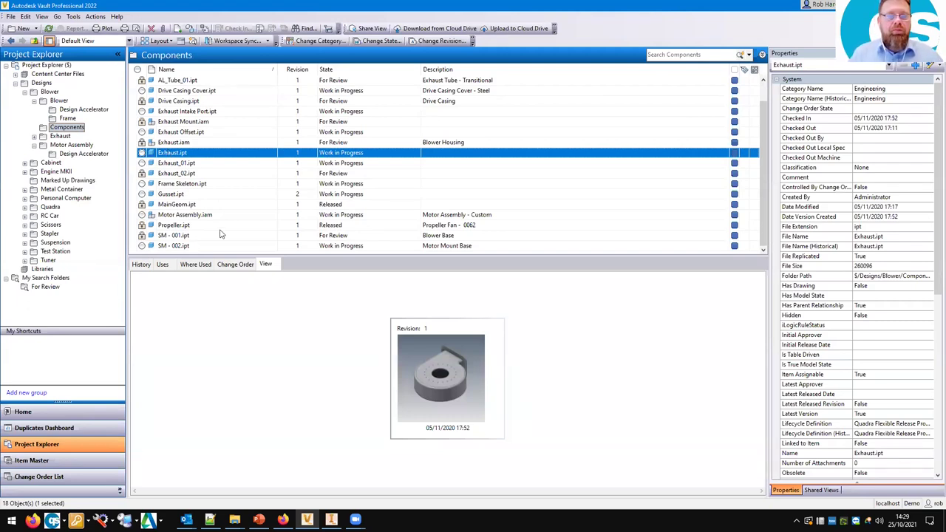
- Add Propeller.ipt to a new change order
left_click(192, 225)
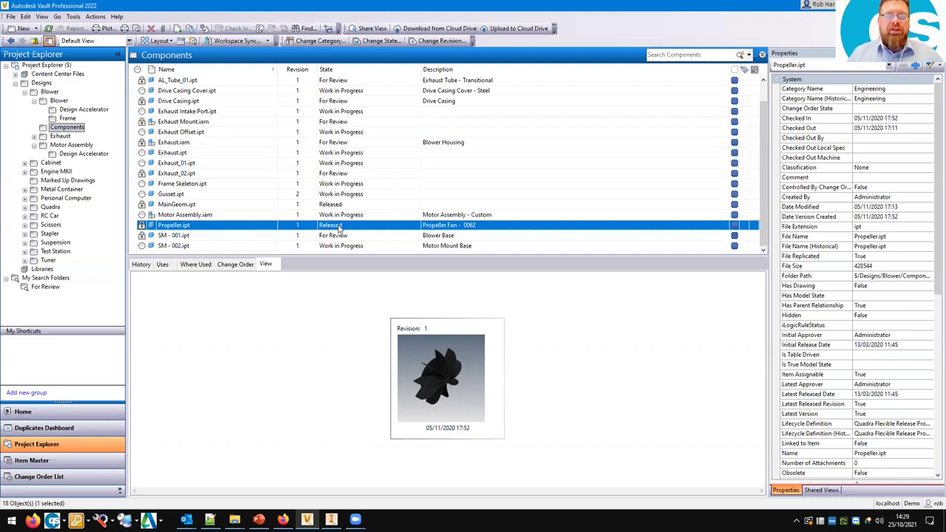
right_click(182, 229)
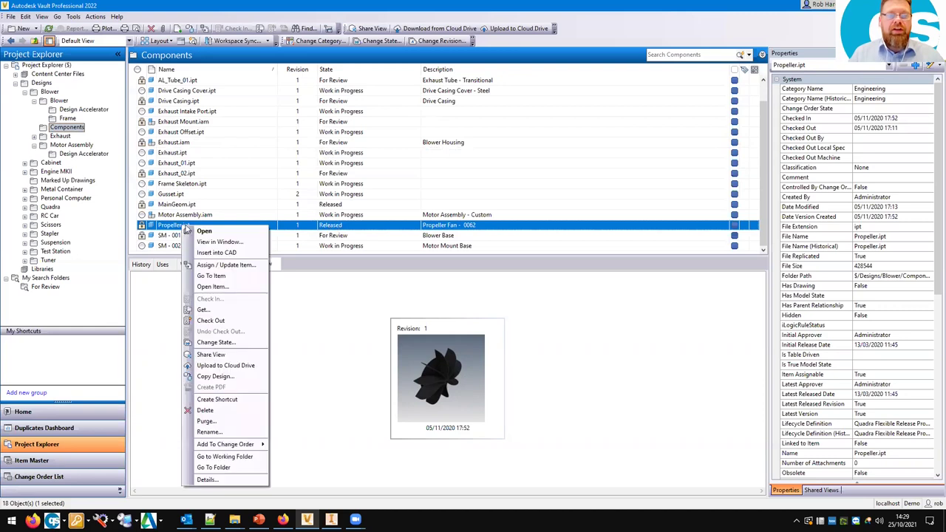
mouse_move(251, 449)
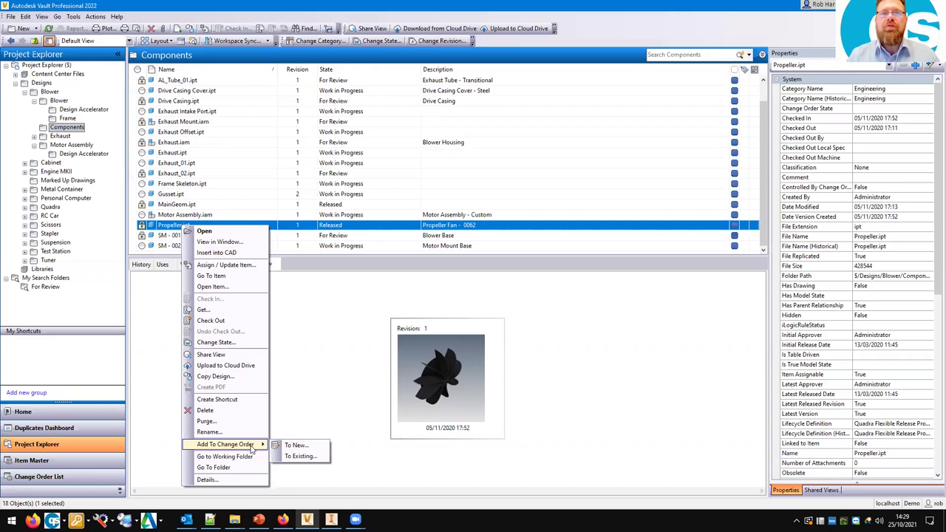
left_click(293, 446)
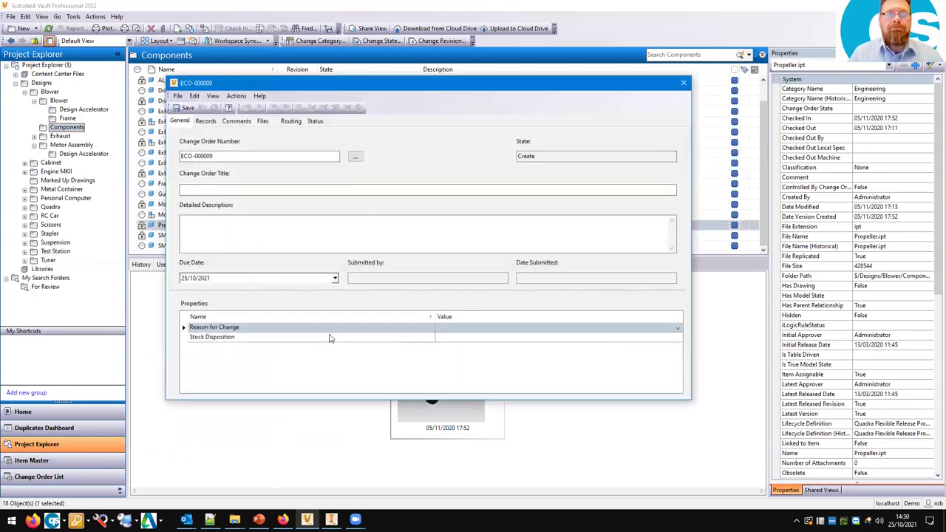
left_click_drag(390, 87, 446, 75)
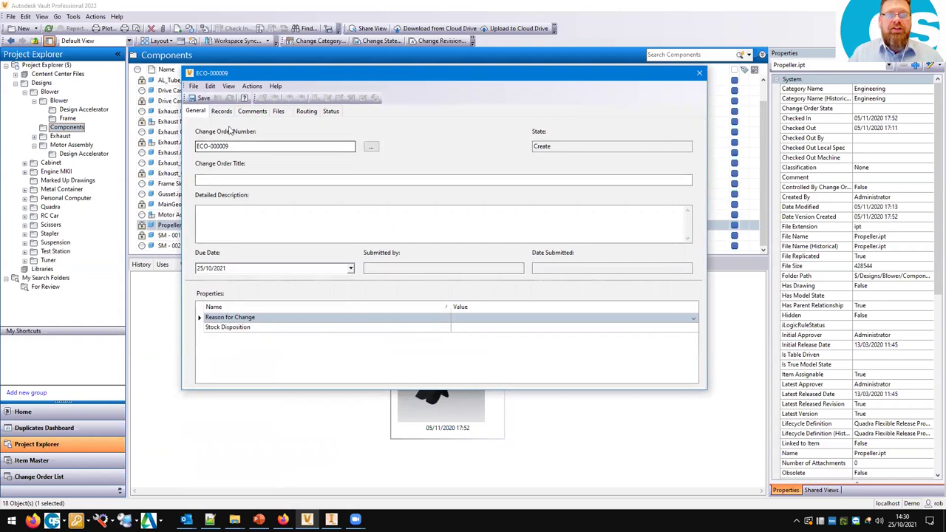
- Title the change order "Increase bore size to 31.5mm" and describe it as "The central bore is too smal, increase to 31.5mm DIA"
left_click(227, 179)
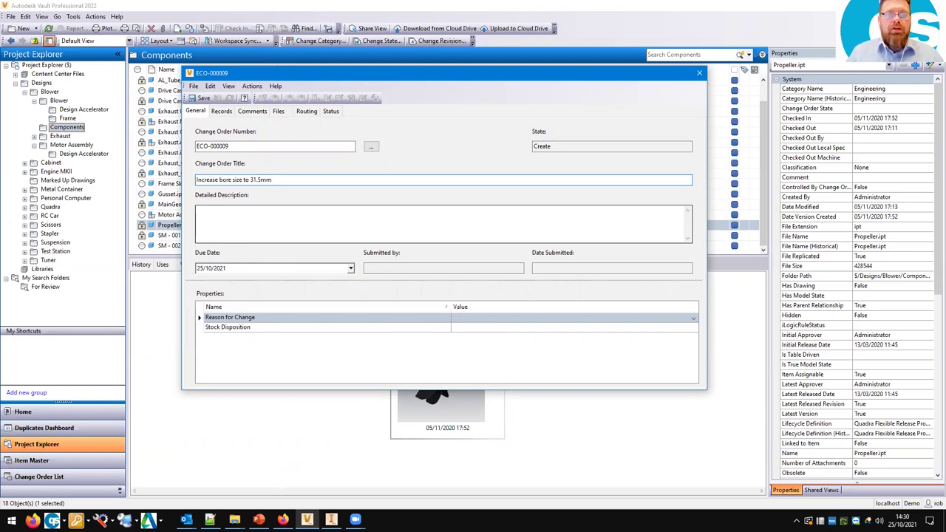
left_click(226, 211)
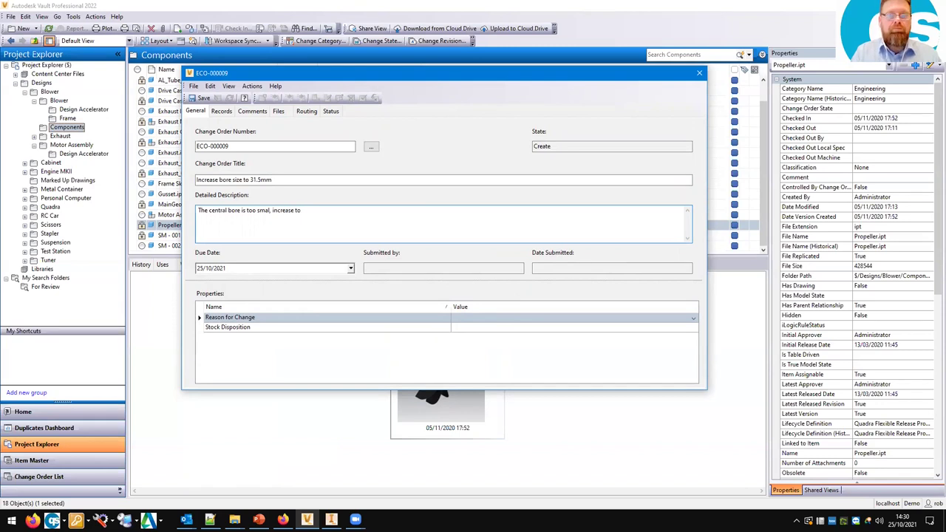
type("DIA")
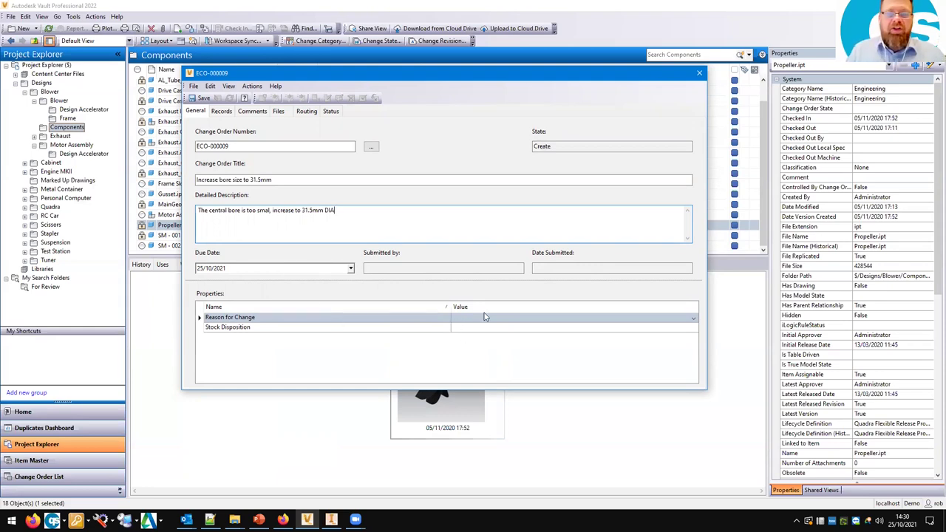
- Set the change order's reason for change to Error Correction and its stock disposition to Re-Work
left_click(694, 318)
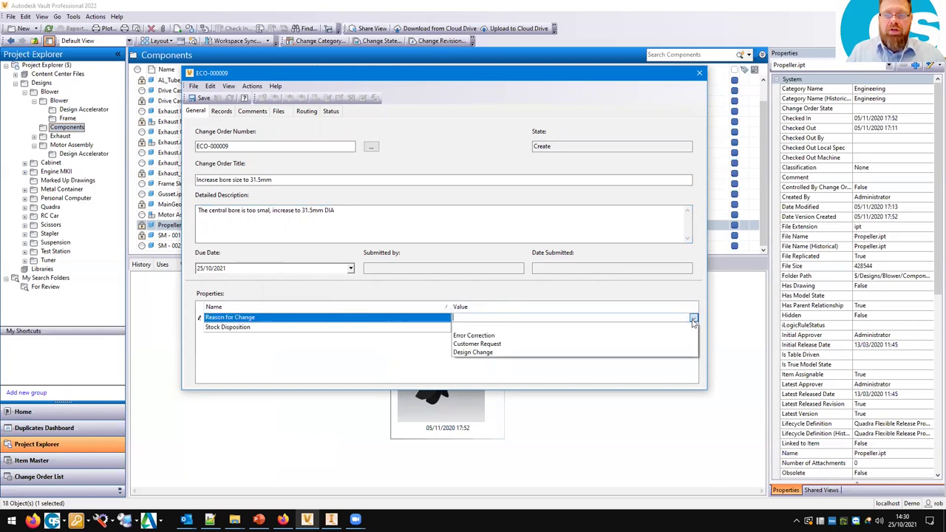
left_click(502, 336)
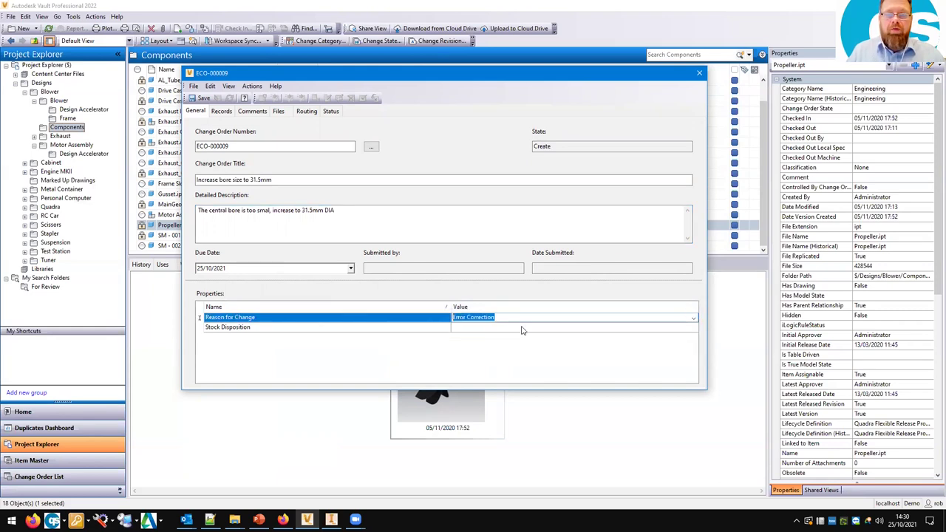
left_click(522, 330)
left_click(694, 328)
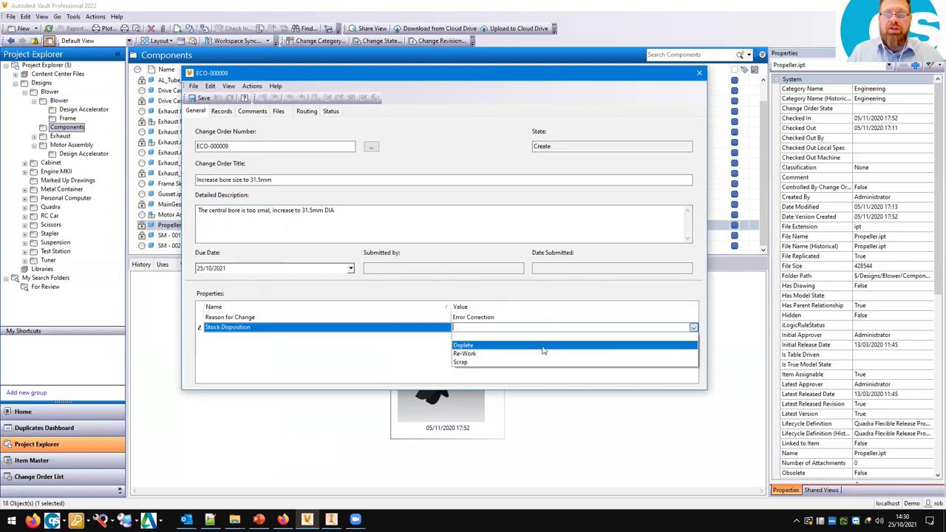
left_click(488, 358)
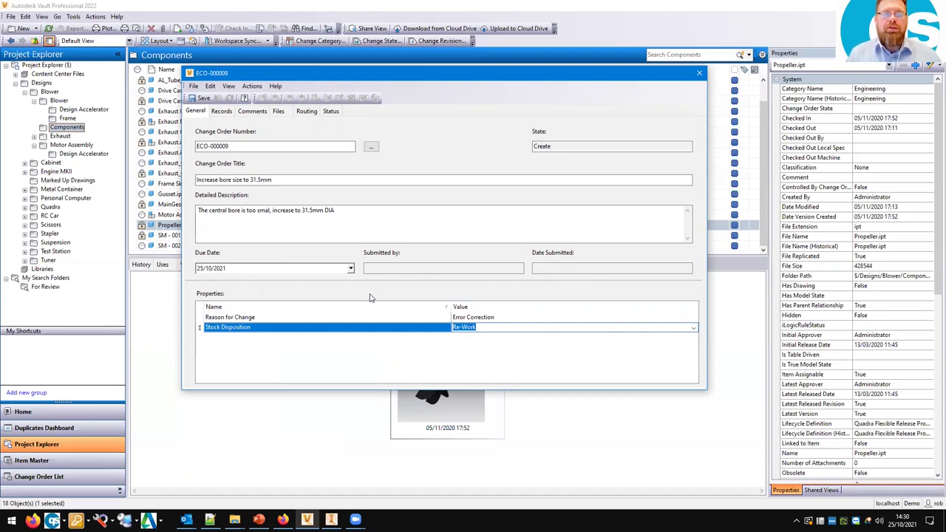
- Correct the misspelled word to "small" in the change order's detailed description
left_click(270, 214)
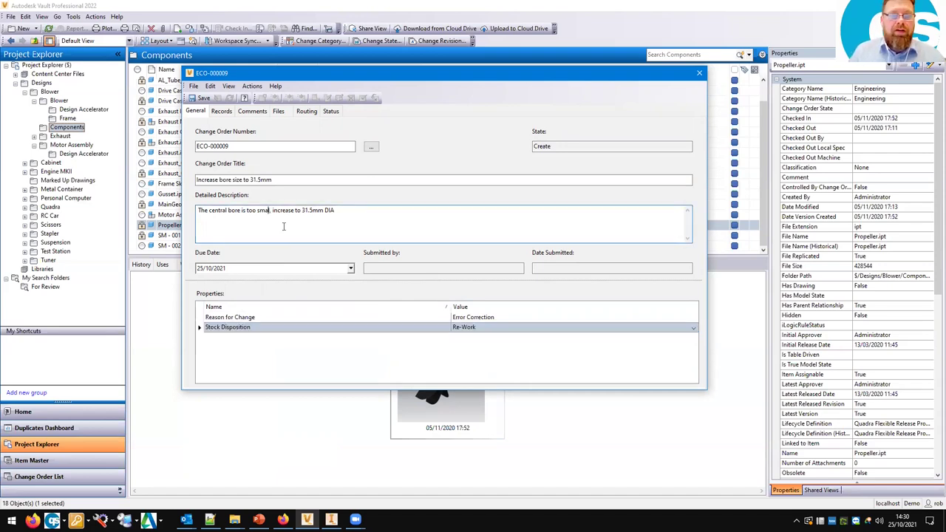
type("l")
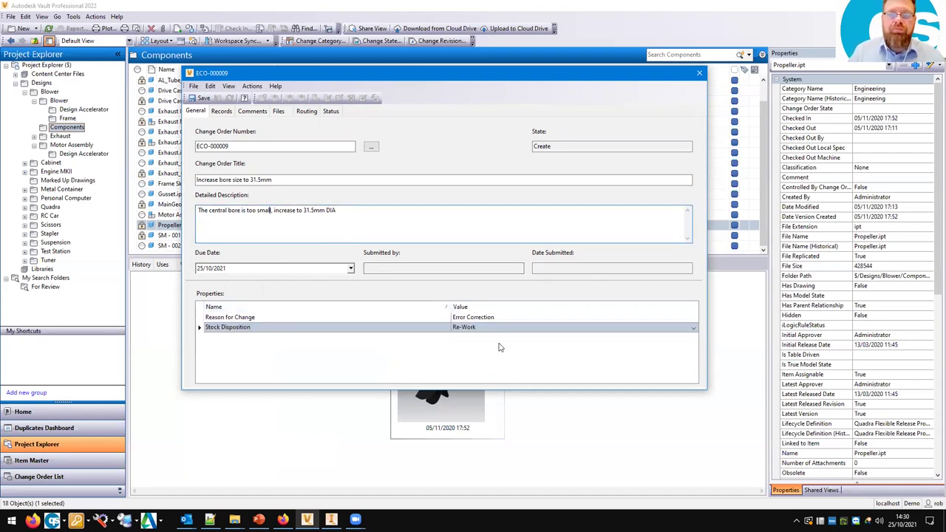
- Add the related parent files Blower.iam and Blower Assembly.dwg of Propeller.ipt to the change order's records
left_click(222, 112)
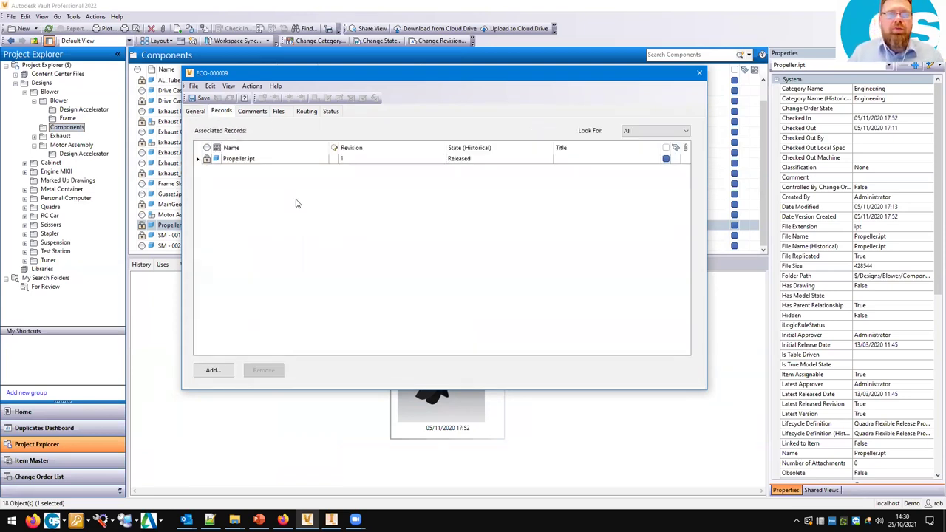
left_click(241, 160)
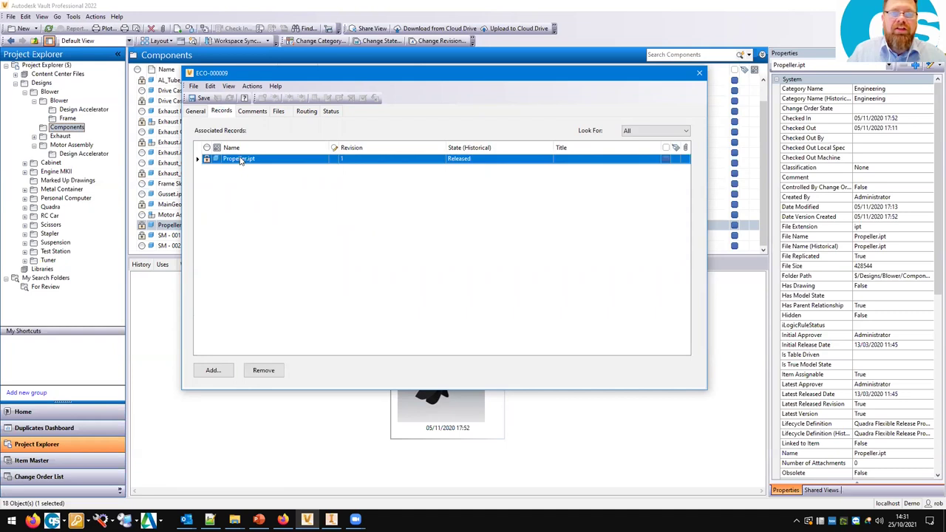
right_click(241, 160)
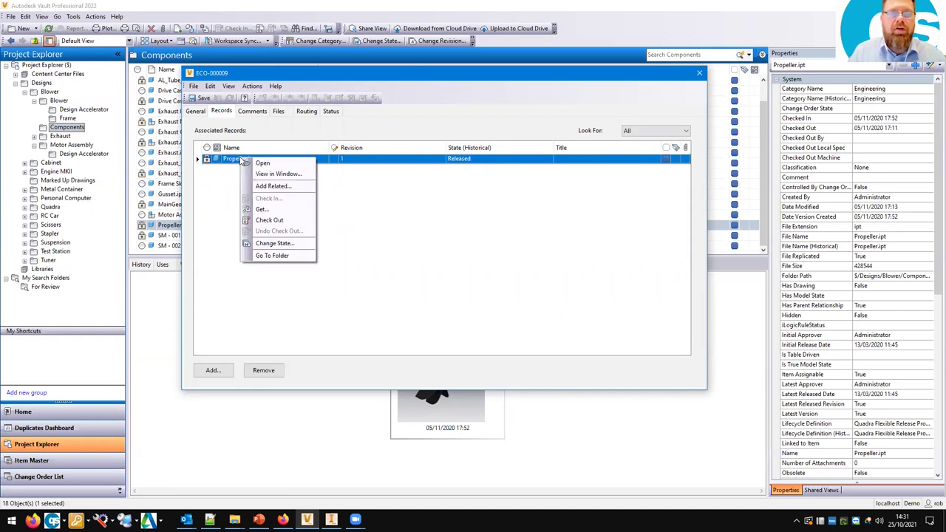
left_click(260, 186)
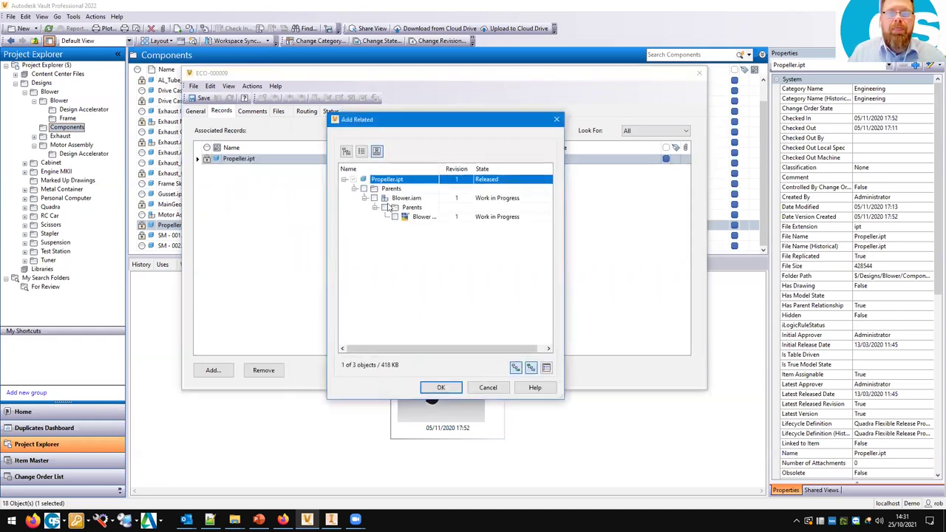
left_click(375, 197)
left_click(395, 217)
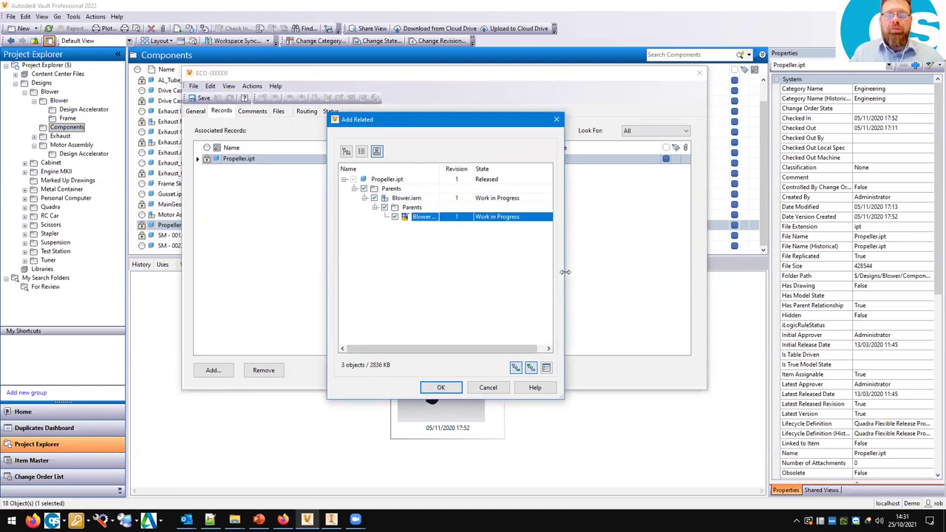
left_click_drag(565, 272, 623, 272)
left_click_drag(444, 169, 479, 174)
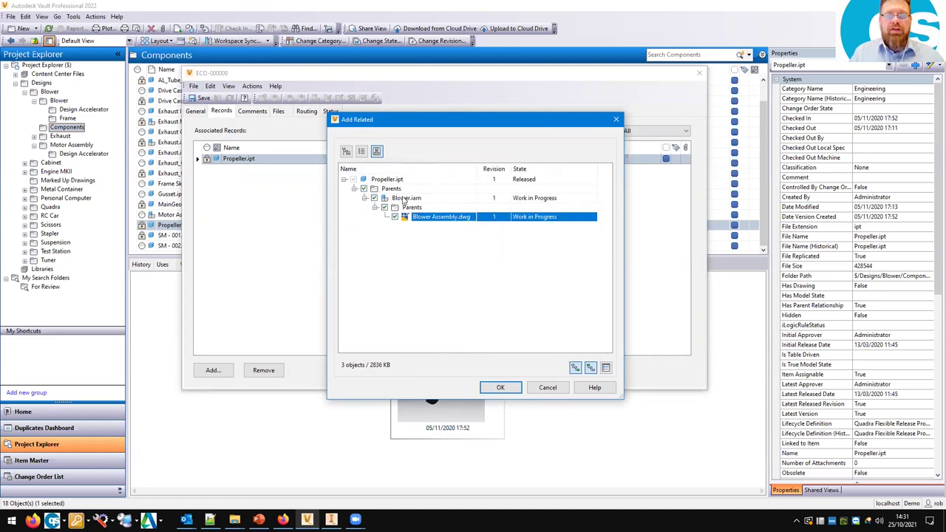
left_click(500, 387)
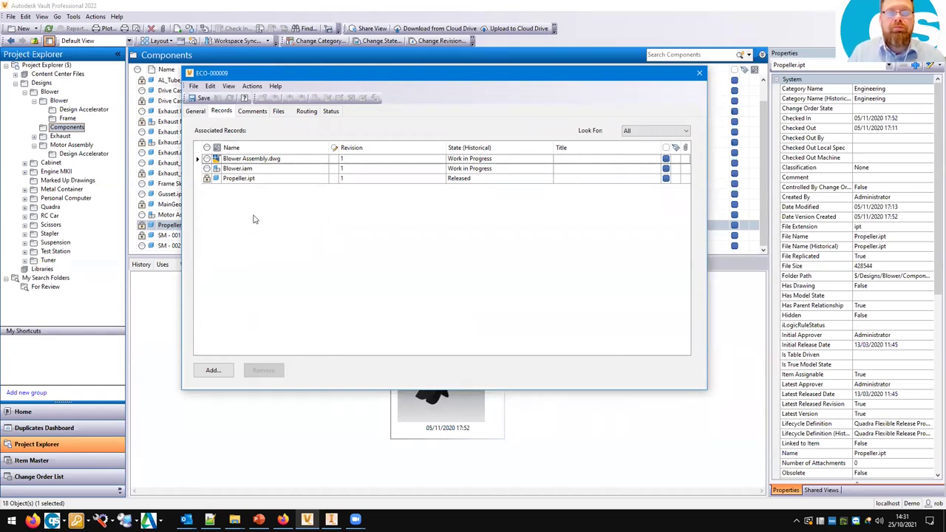
- Add a comment titled "Why is this taking so long...?" to the change order
left_click(254, 111)
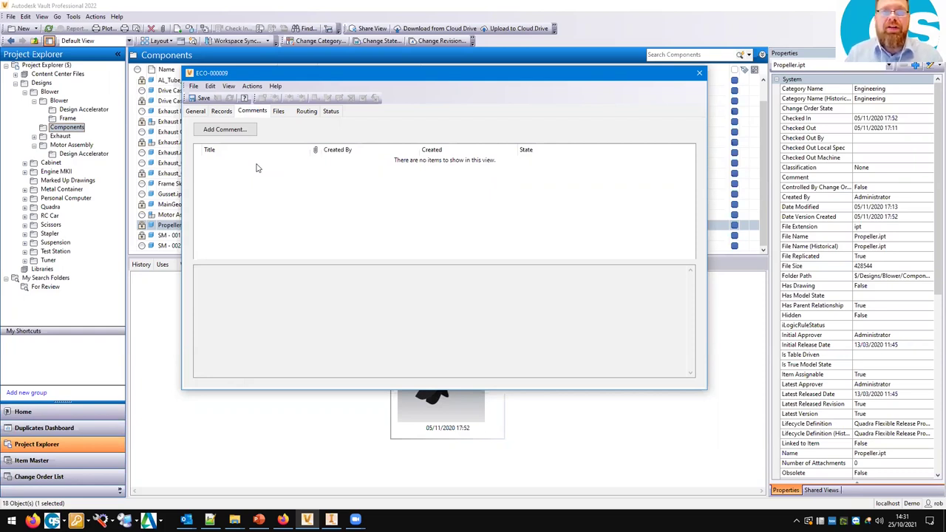
left_click(227, 130)
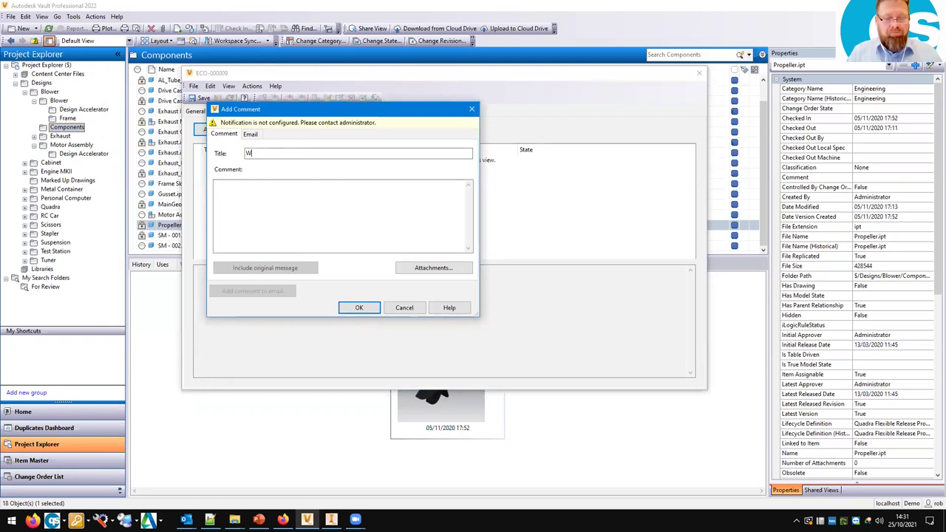
type("Why is this taking so long...?")
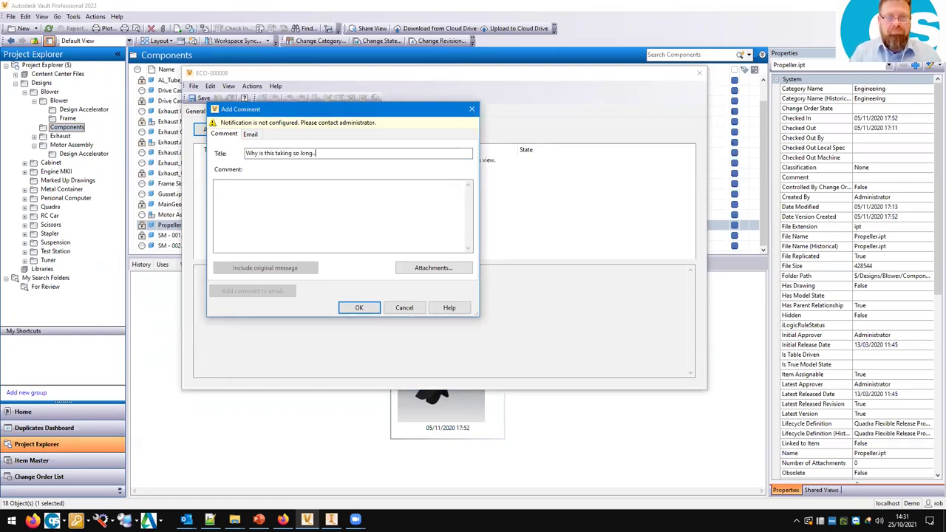
left_click(357, 307)
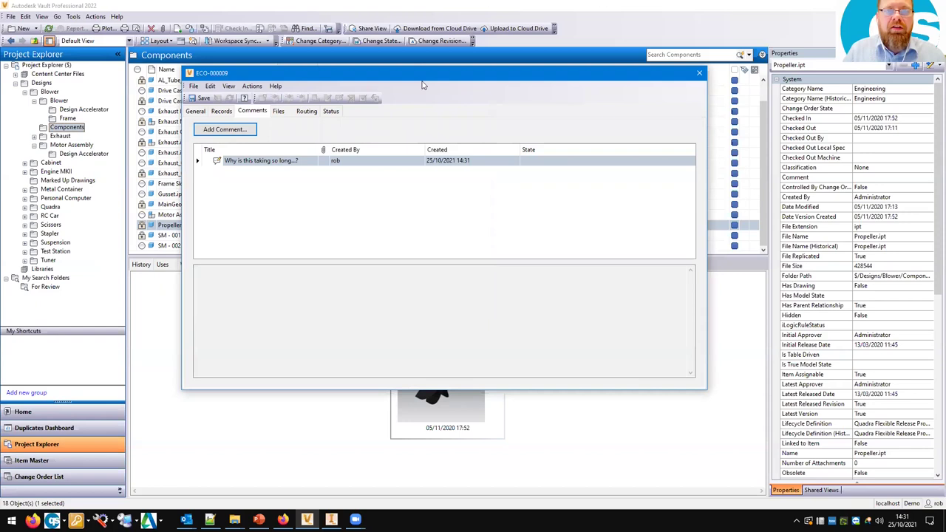
- Review the change order's attached files against its associated records, widening the file name column and previewing the Blower Assembly drawing
left_click_drag(426, 85, 438, 94)
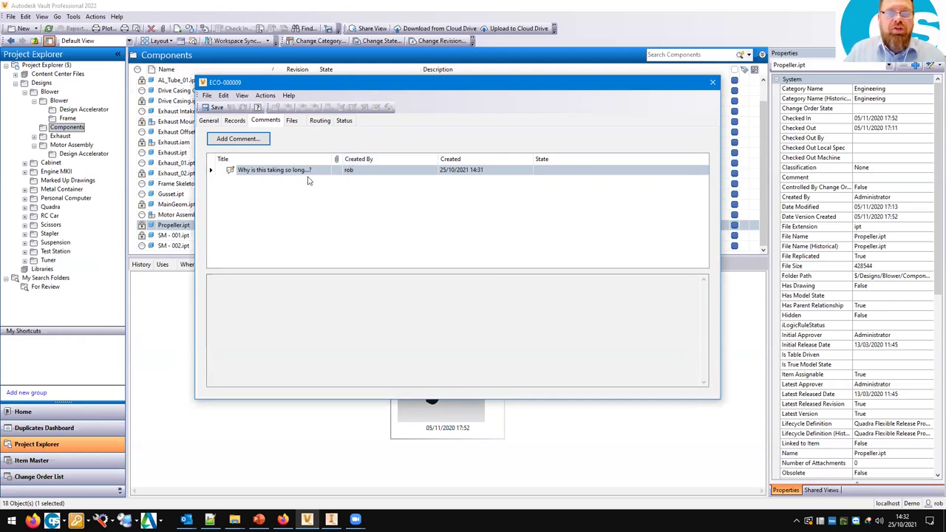
left_click(295, 121)
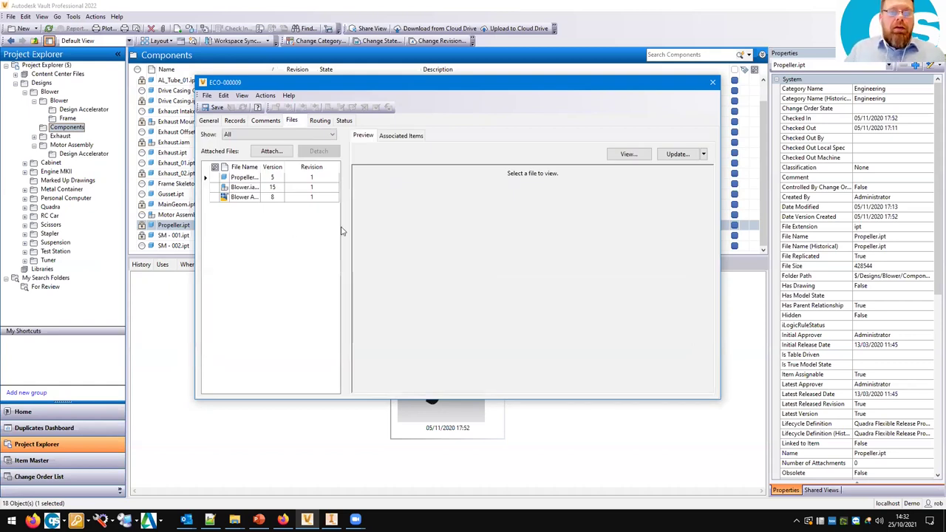
left_click_drag(345, 223, 371, 223)
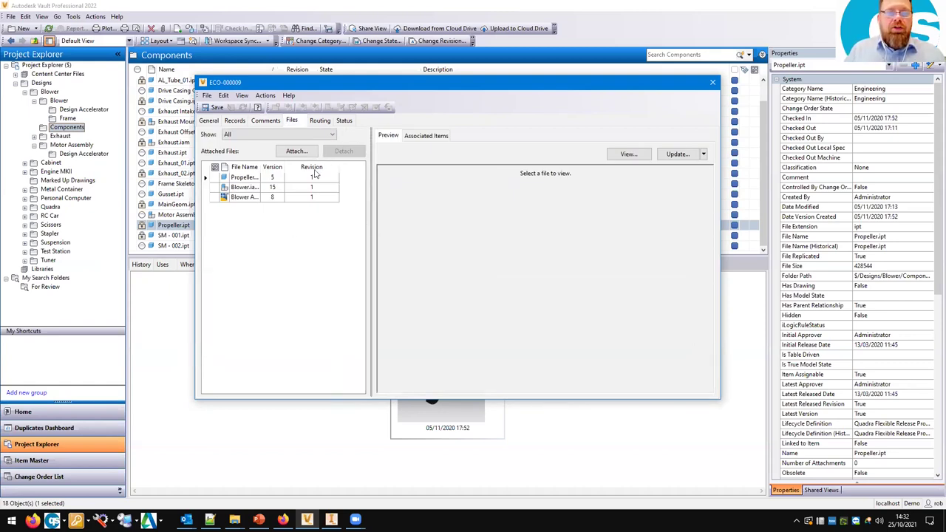
left_click(235, 122)
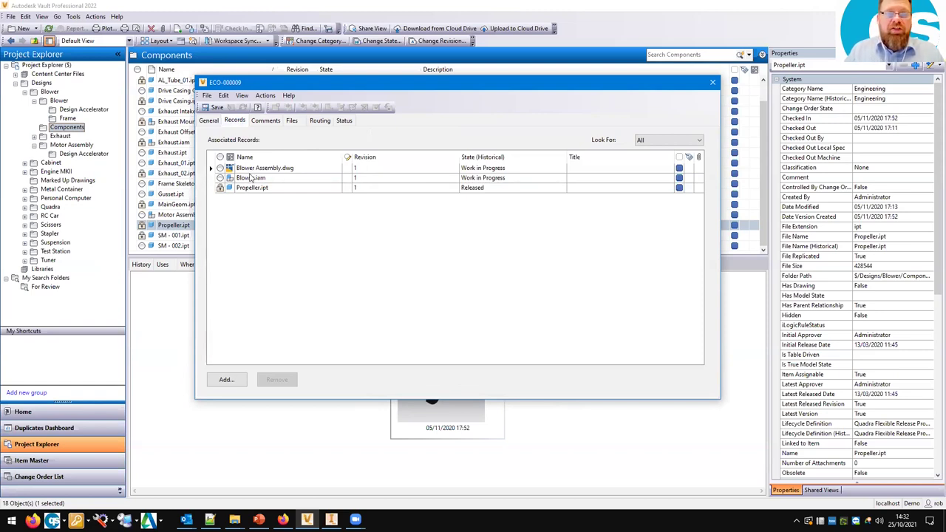
left_click(296, 121)
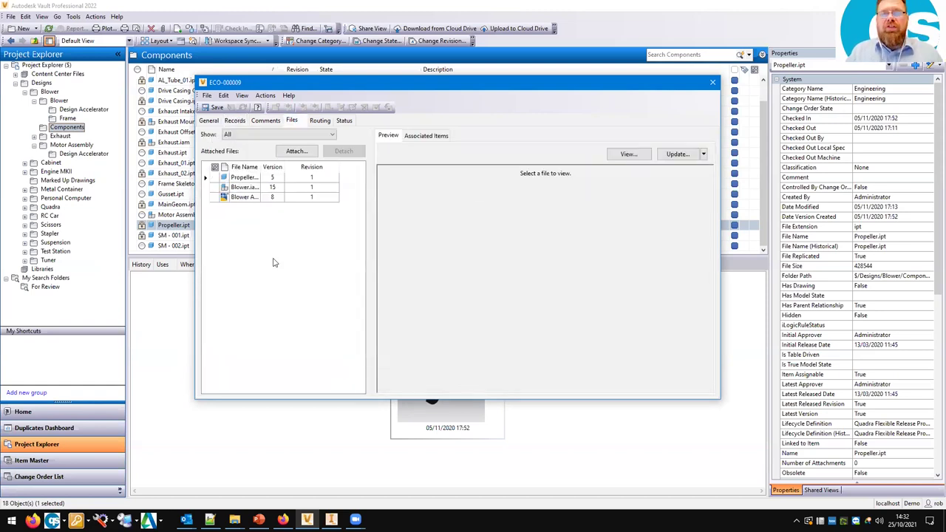
left_click_drag(263, 167, 285, 167)
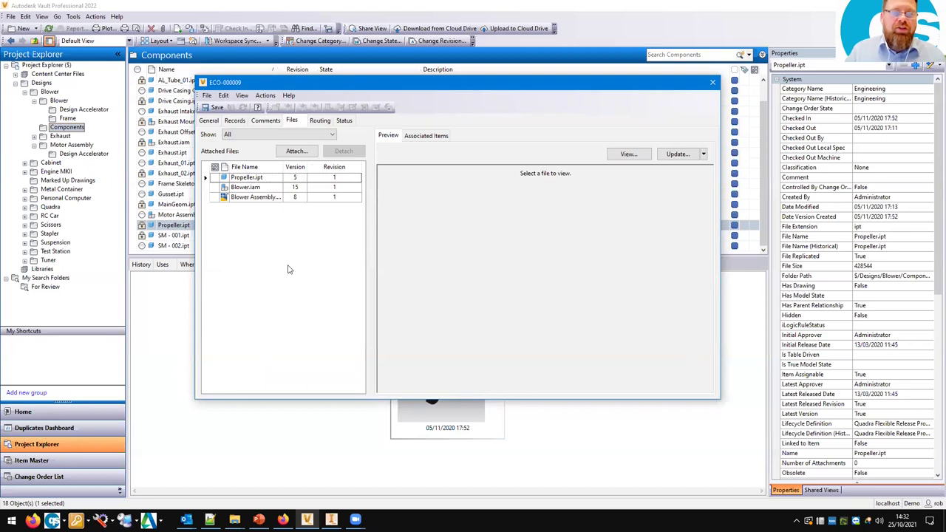
left_click(254, 198)
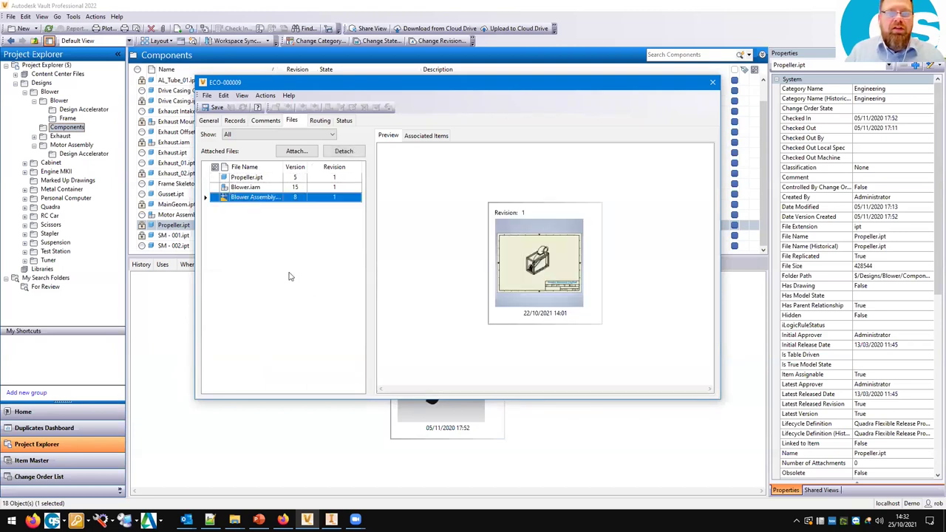
- Load the attached Propeller.ipt in the change order's 3D preview, oriented to show its central bore
left_click(260, 179)
double_click(524, 258)
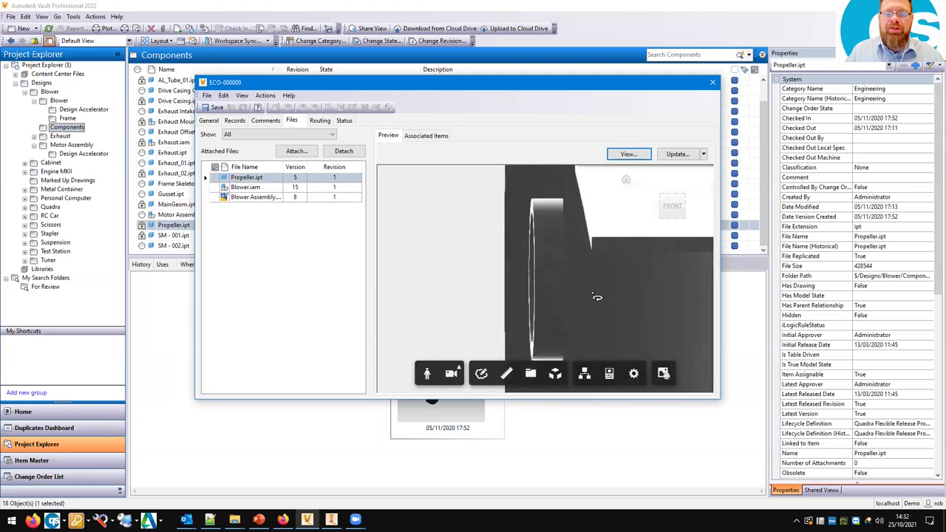
left_click_drag(587, 297, 555, 267)
scroll(548, 268, "up", 5)
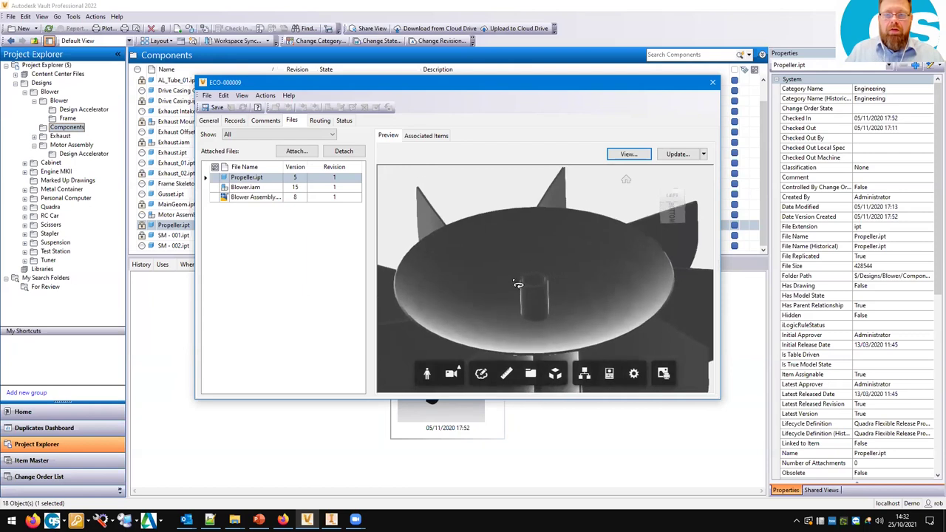
left_click(481, 374)
mouse_move(501, 258)
left_mouse_down()
mouse_move(560, 300)
mouse_move(501, 257)
mouse_move(508, 252)
left_mouse_up()
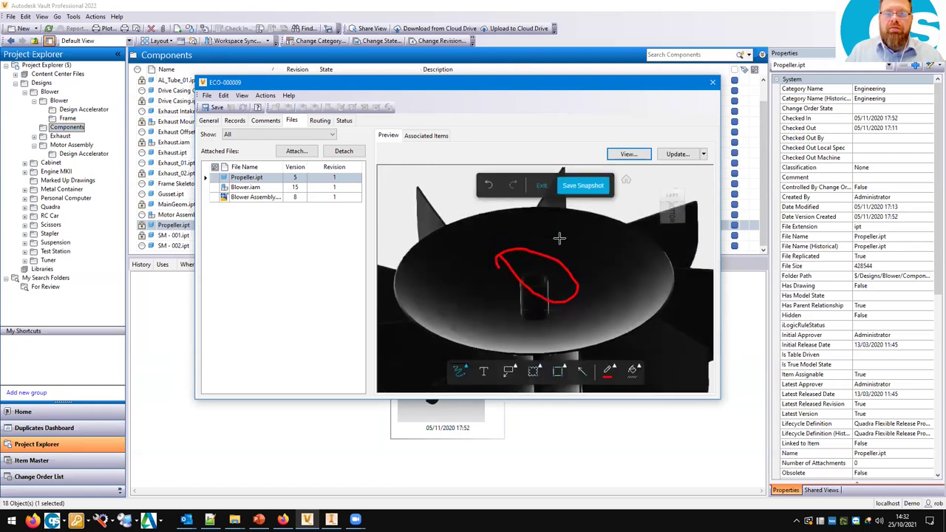
left_click(543, 190)
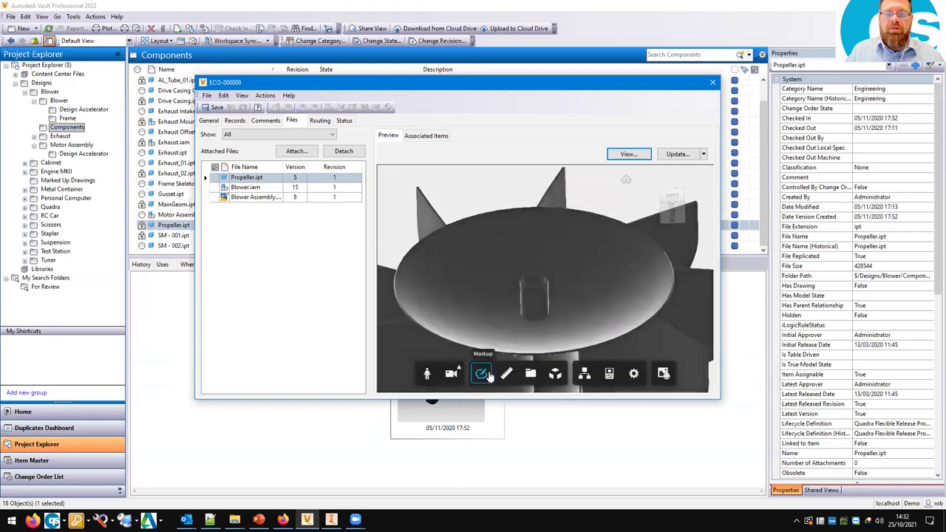
- Mark up the propeller's central bore with a cloud callout, placing its note at the upper edge of the hub and entering the note text
left_click(484, 375)
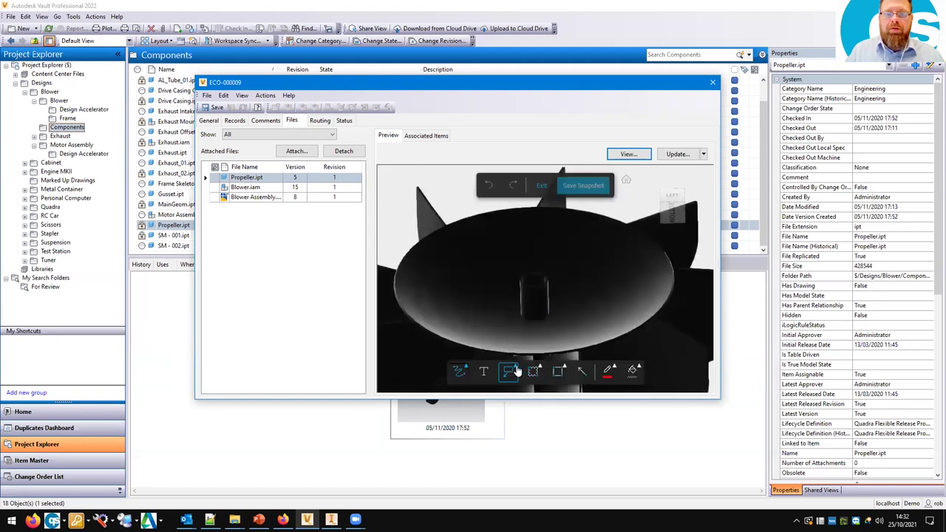
left_click(515, 372)
left_click(520, 344)
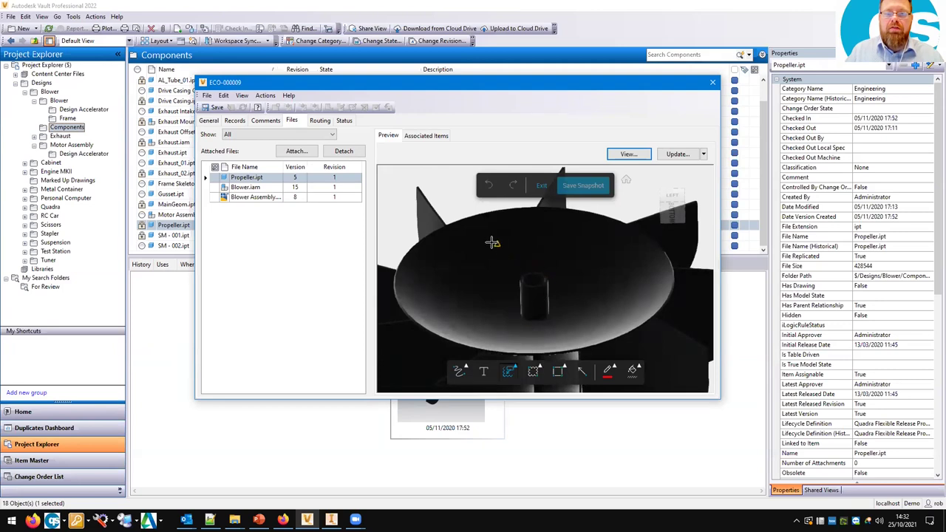
left_click_drag(497, 244, 577, 322)
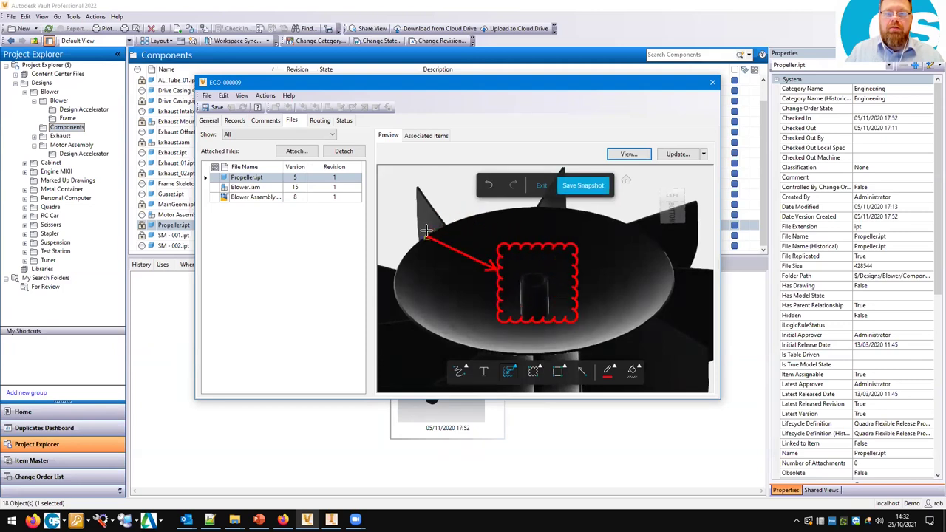
left_click(458, 235)
key("BackSpace")
type("Change")
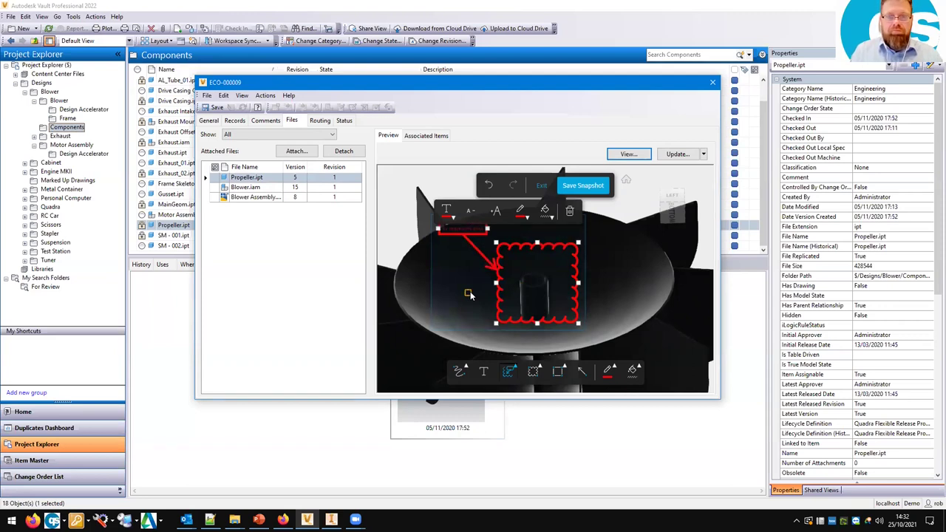
left_click(429, 228)
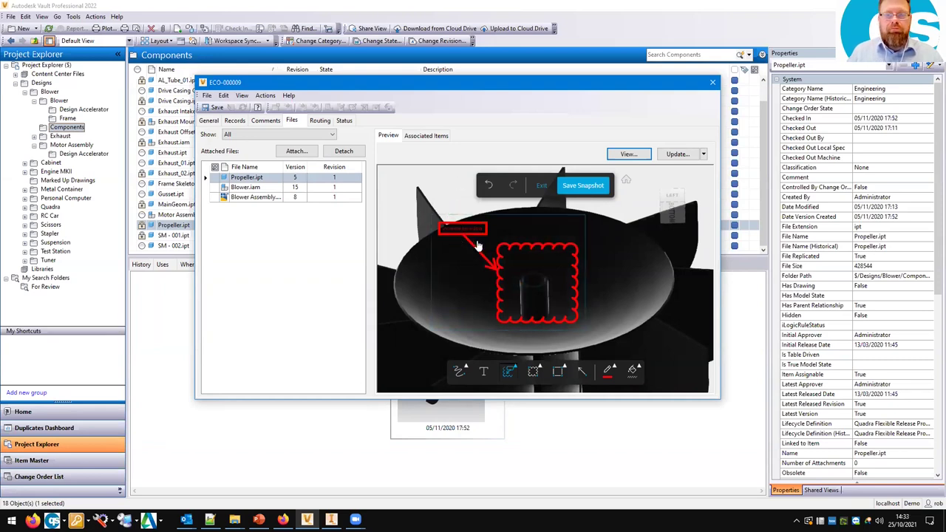
- Save the markup snapshot to the Desktop as "marked up file.png"
left_click(584, 186)
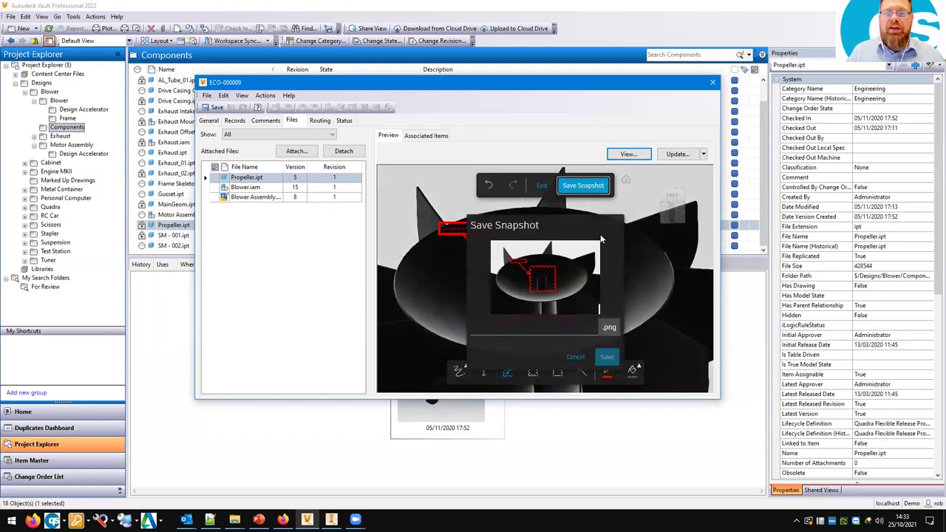
left_click(565, 331)
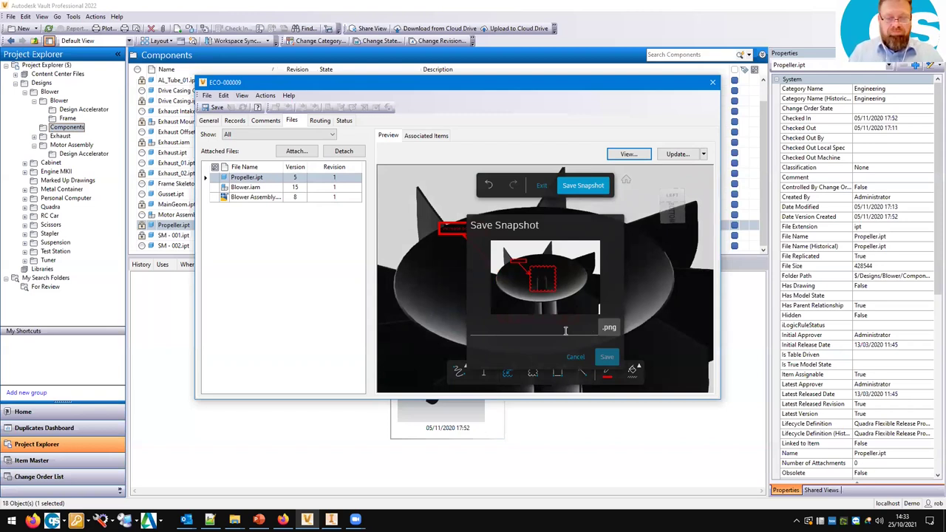
type("mar")
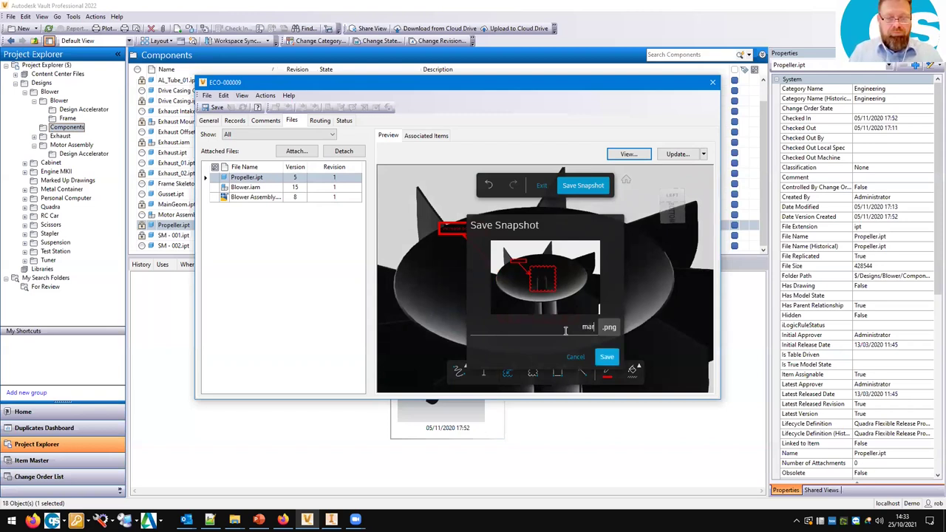
type("ked up file")
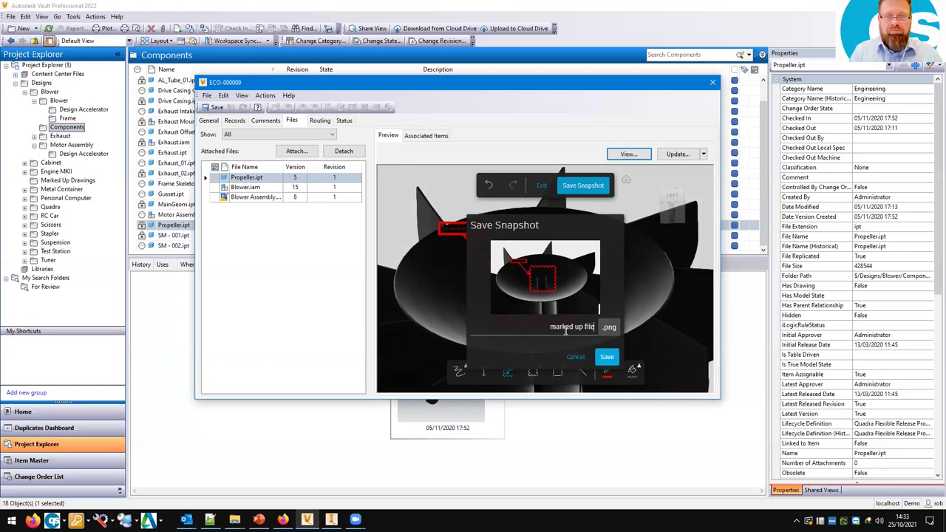
left_click(606, 357)
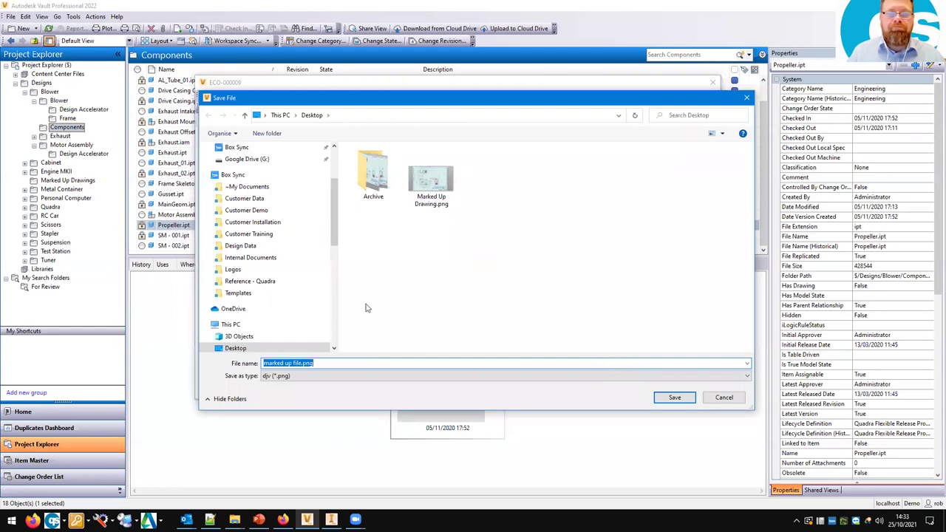
left_click(675, 397)
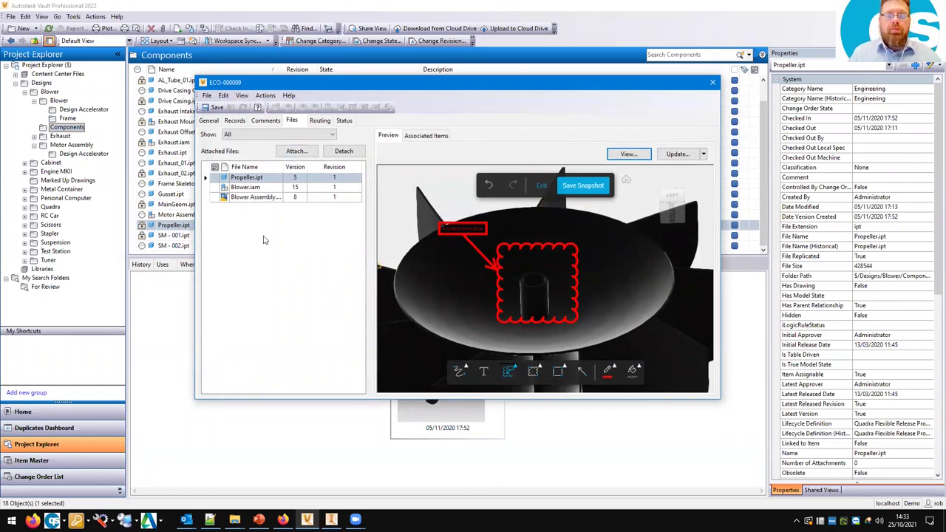
- Examine the Default routing's participants and their full roles, and the change order's workflow status diagram
left_click(317, 122)
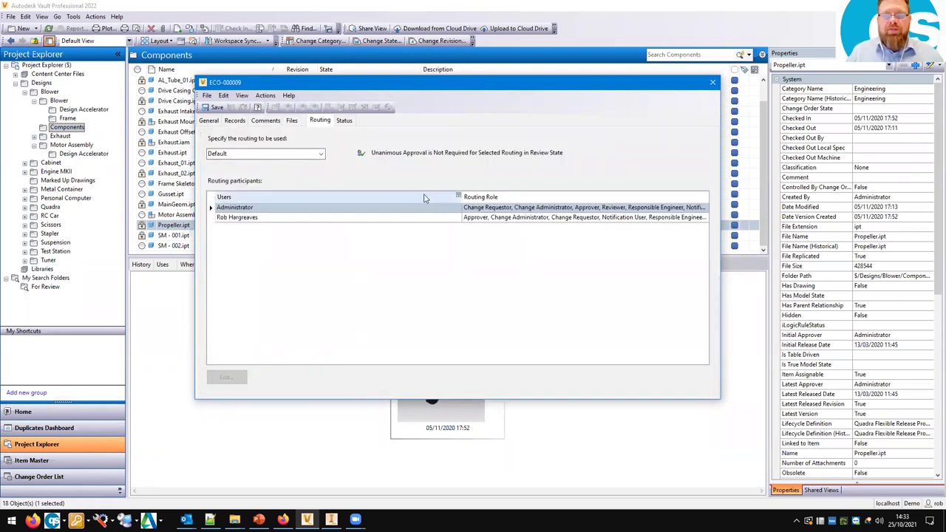
left_click(462, 206)
left_click_drag(459, 196, 329, 186)
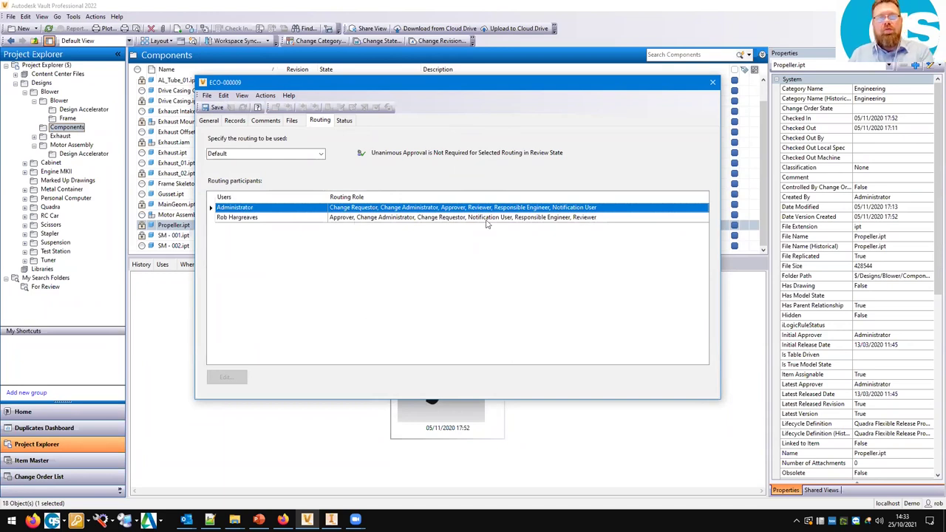
left_click(347, 121)
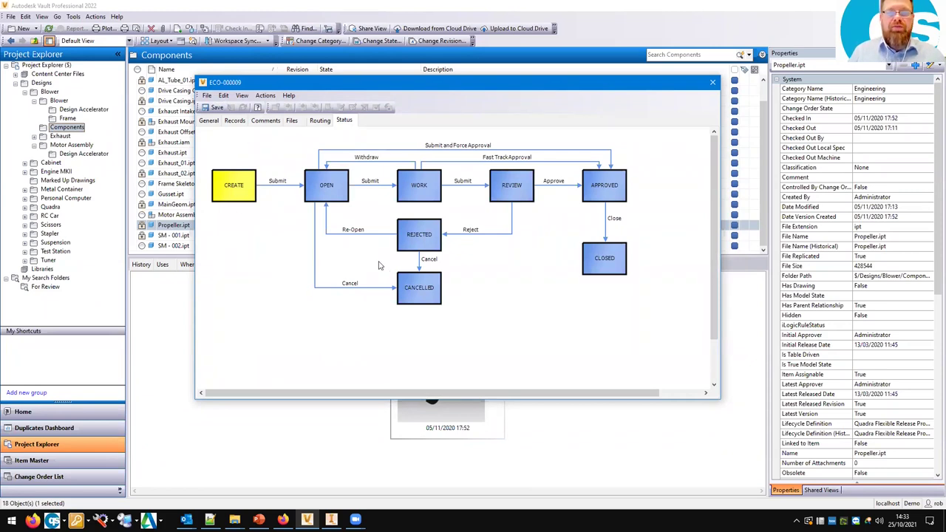
- Set the change order's routing to Project A and check the participants' roles
left_click(320, 120)
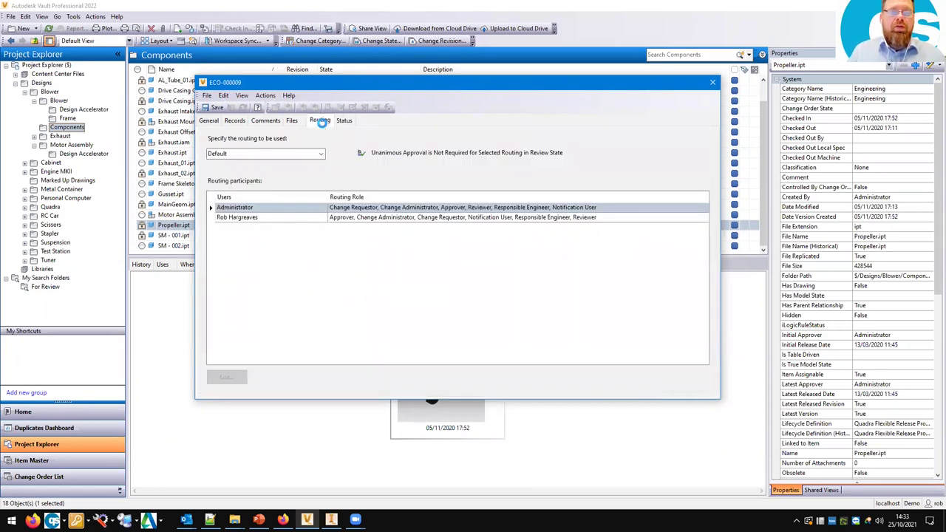
left_click(321, 154)
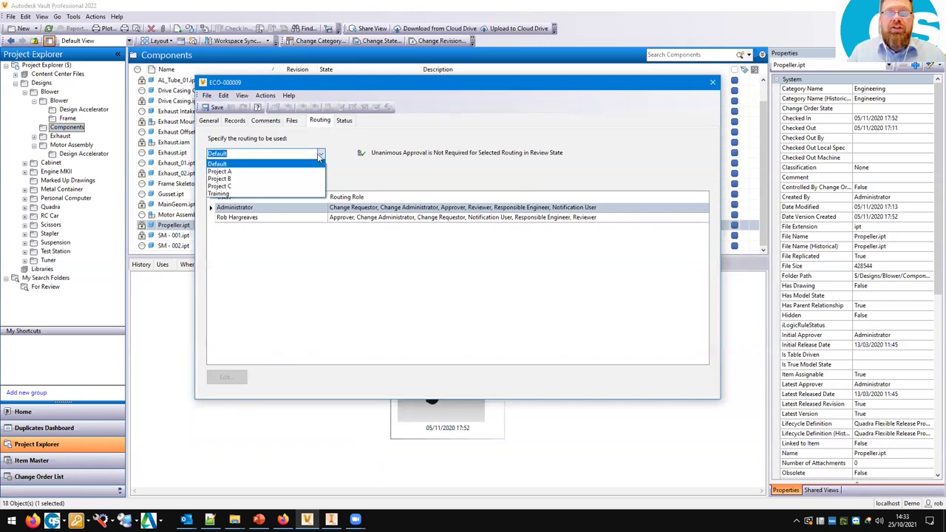
left_click(239, 171)
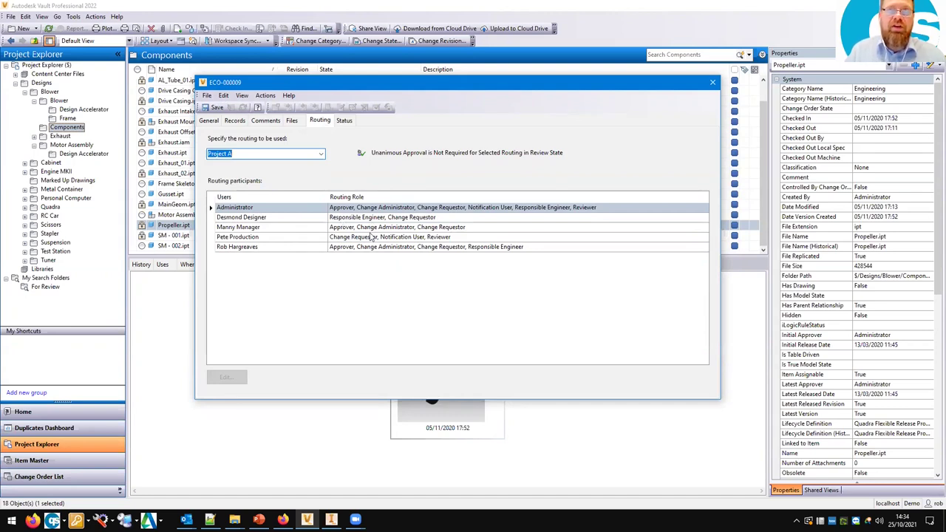
left_click(281, 230)
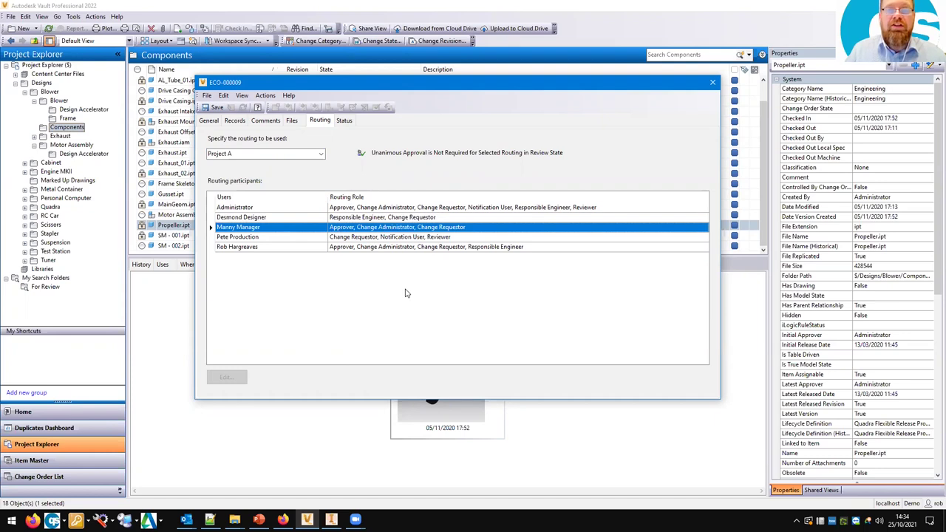
left_click(285, 237)
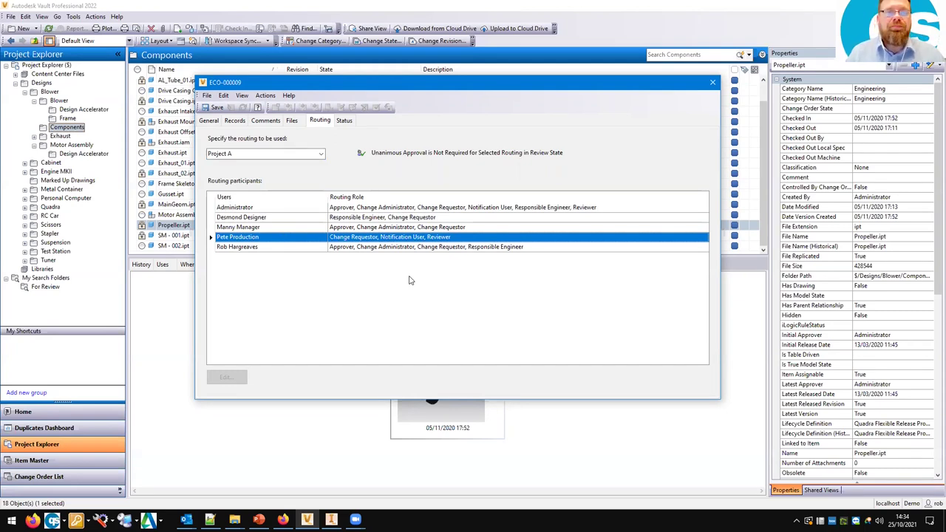
- Save the change order and submit it from the Create state to Open
left_click(344, 121)
left_click(218, 109)
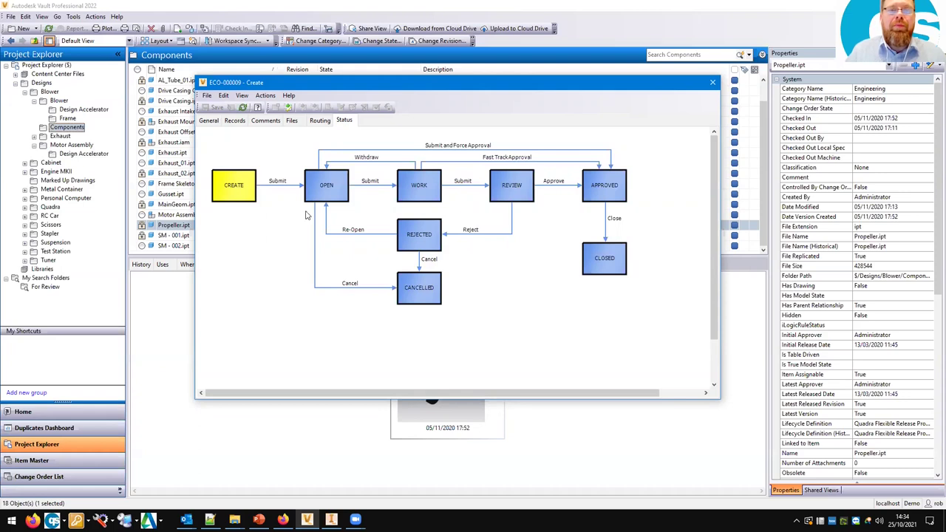
left_click(288, 108)
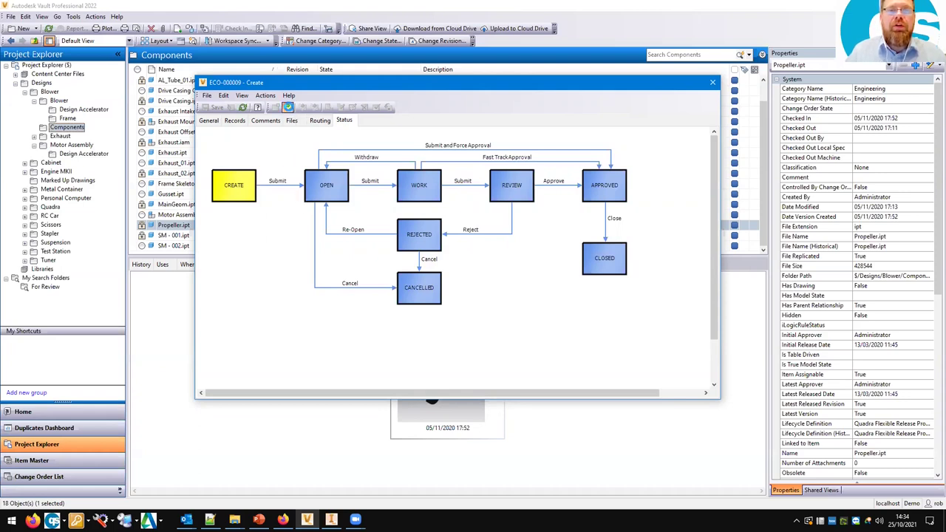
left_click(358, 301)
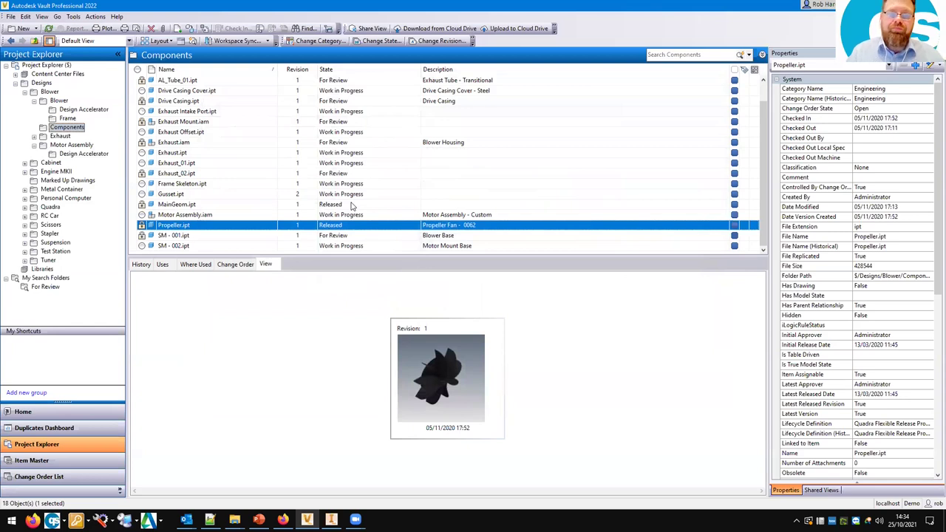
- Look up the change order linked to Propeller.ipt and show its properties
left_click(235, 264)
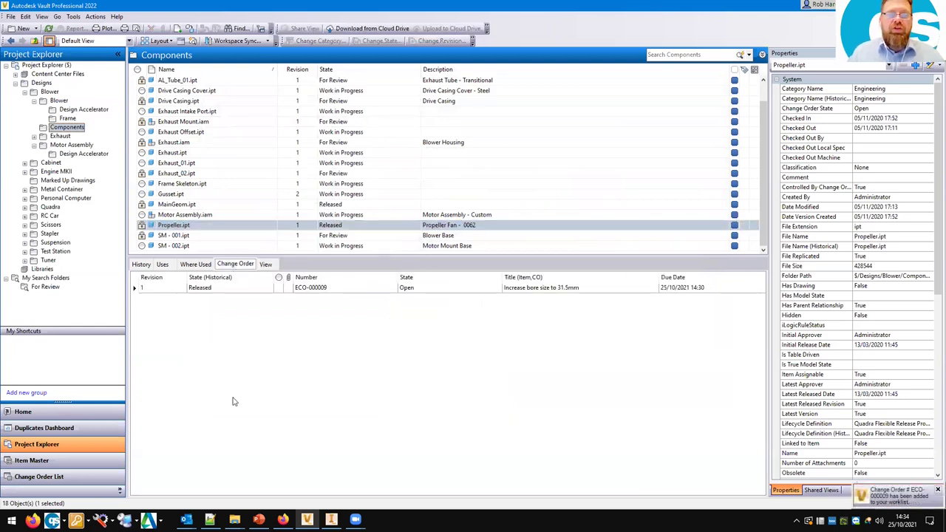
left_click(246, 291)
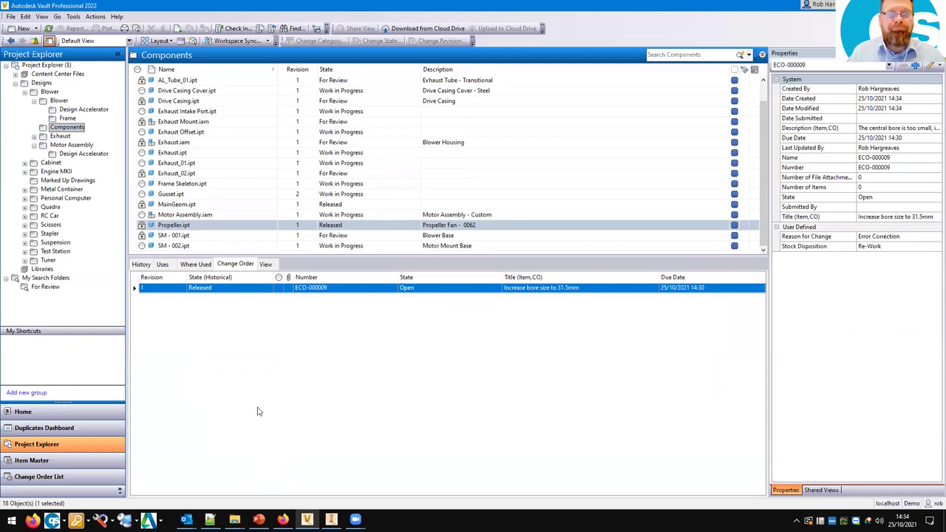
- View the change order linked to Propeller.ipt, examining its records, comments, files, routing and workflow status
right_click(240, 291)
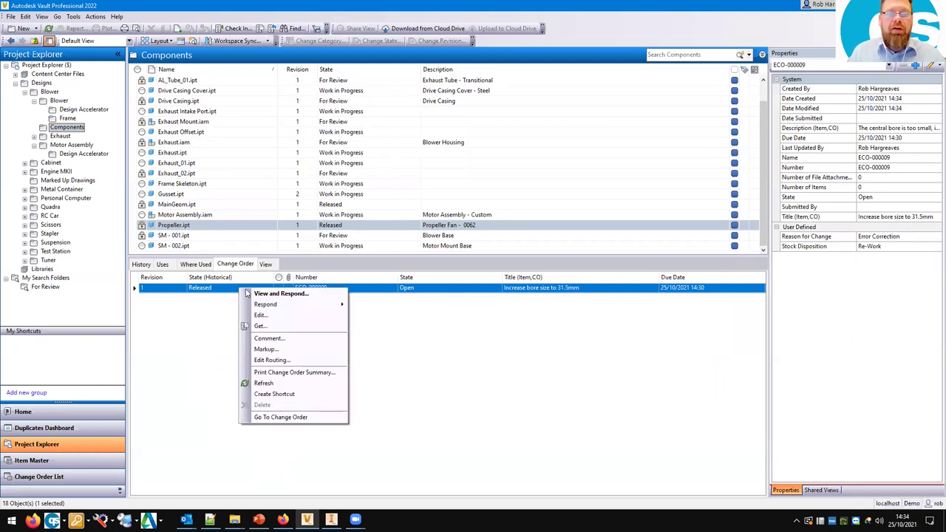
mouse_move(275, 305)
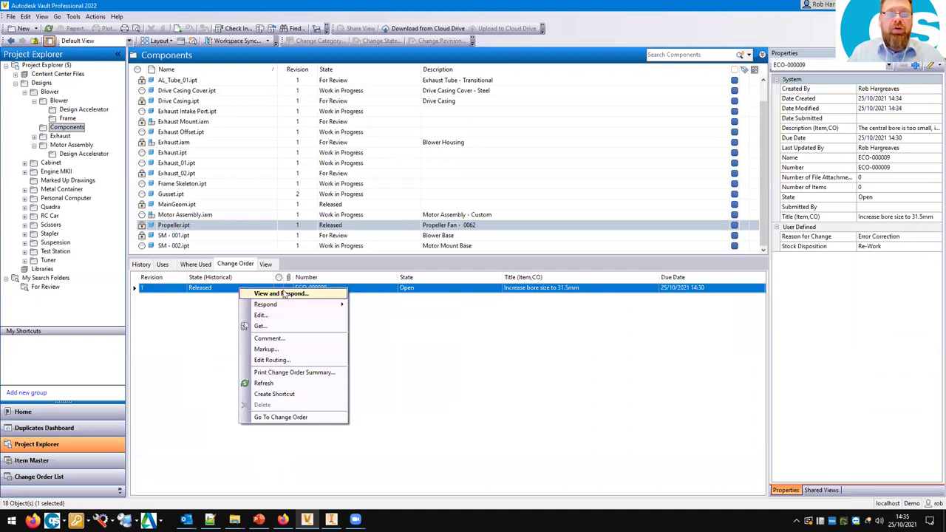
left_click(311, 294)
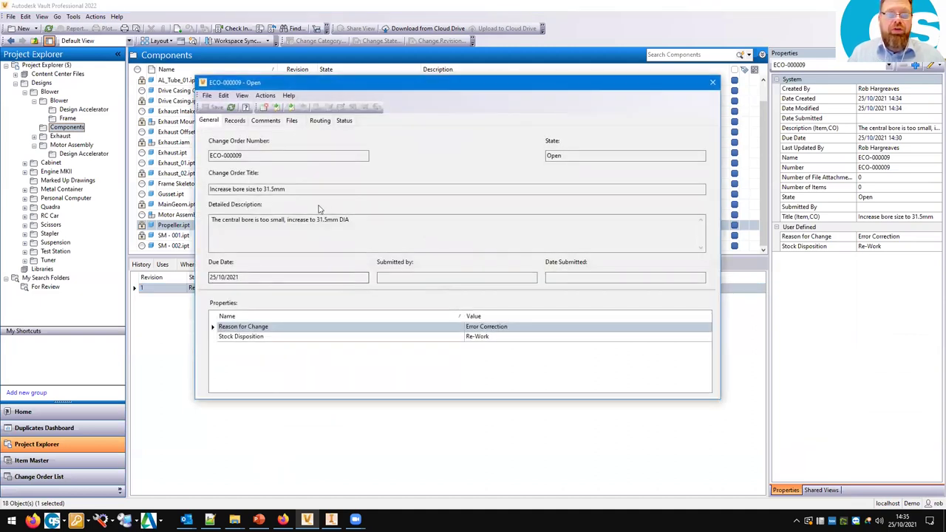
left_click(234, 121)
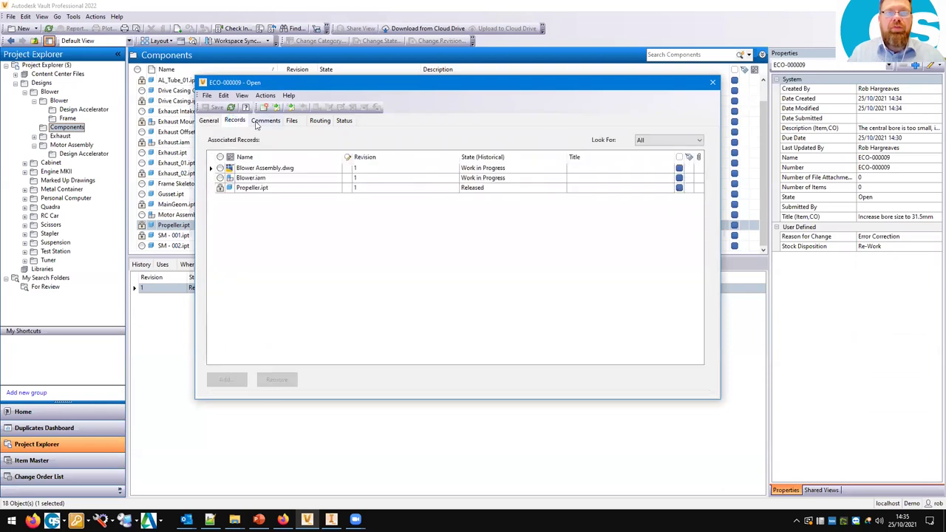
left_click(261, 121)
left_click(296, 121)
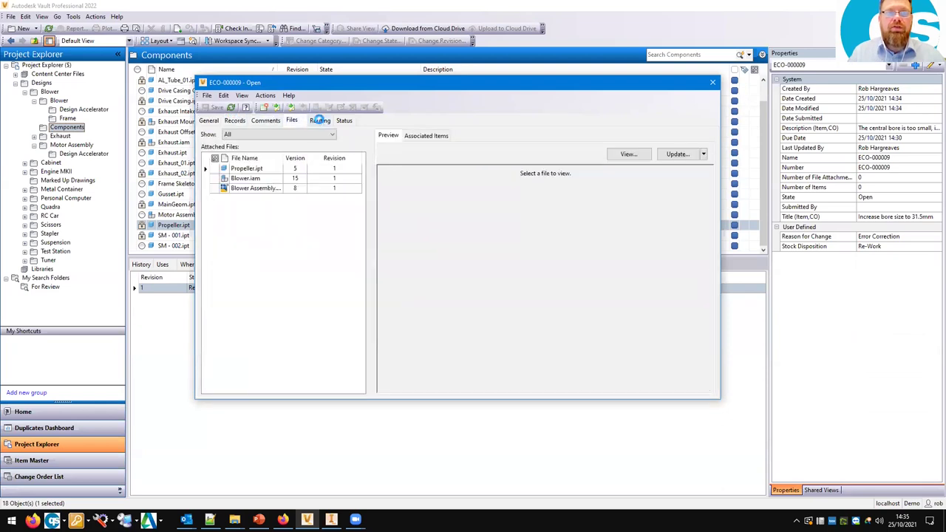
left_click(318, 122)
left_click(340, 123)
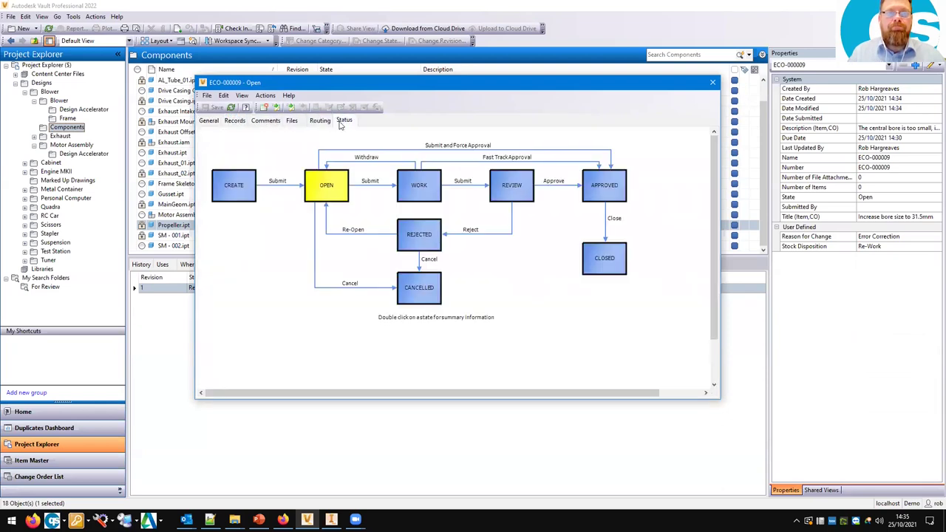
- Submit the change order from the Open state to Work and check its position in the workflow status diagram
left_click(277, 123)
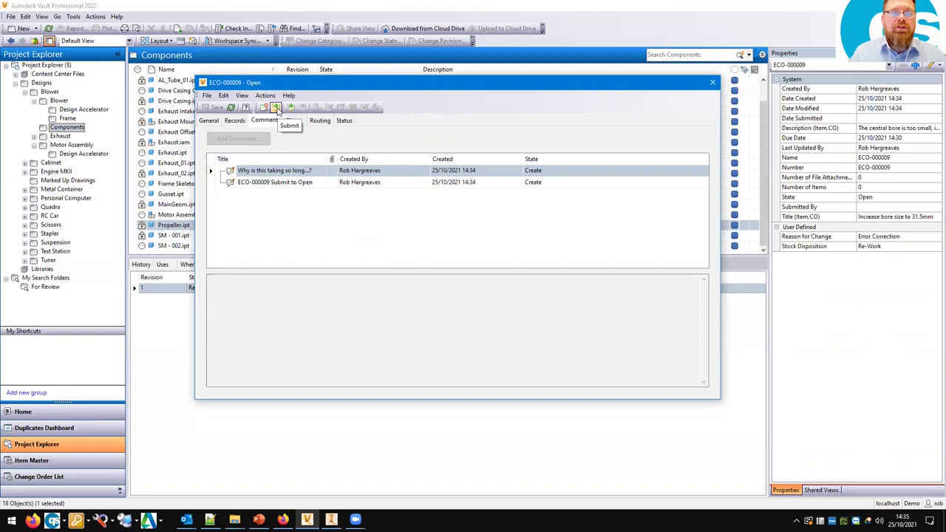
left_click(276, 108)
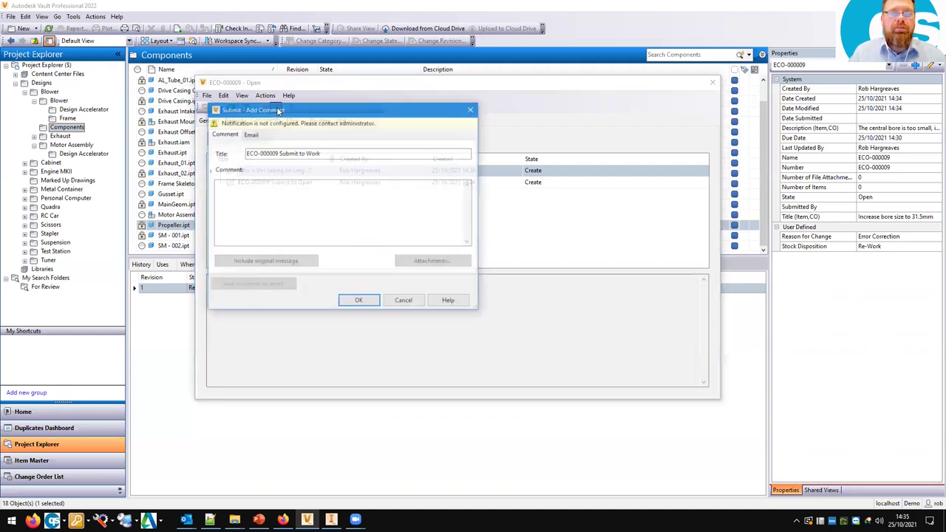
left_click(360, 302)
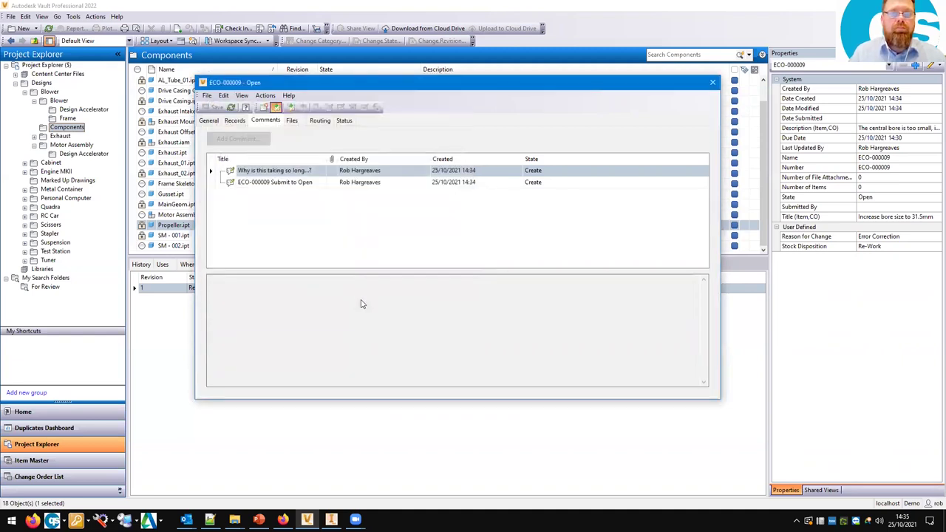
left_click(345, 120)
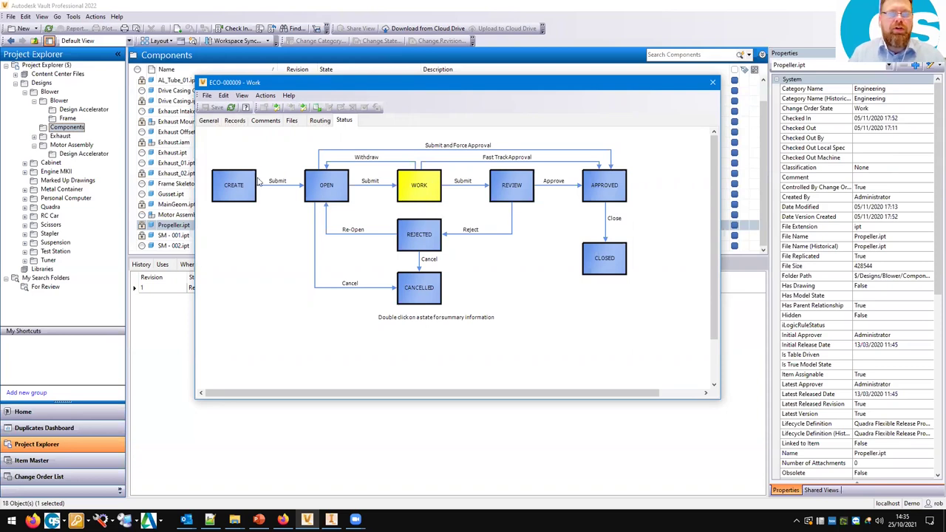
- Try to submit the change order from the Work state to Review
left_click(276, 108)
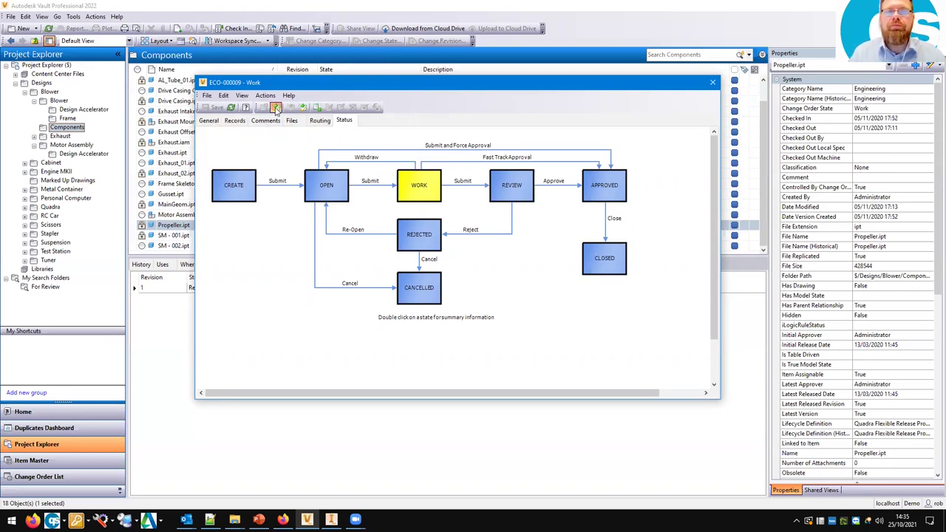
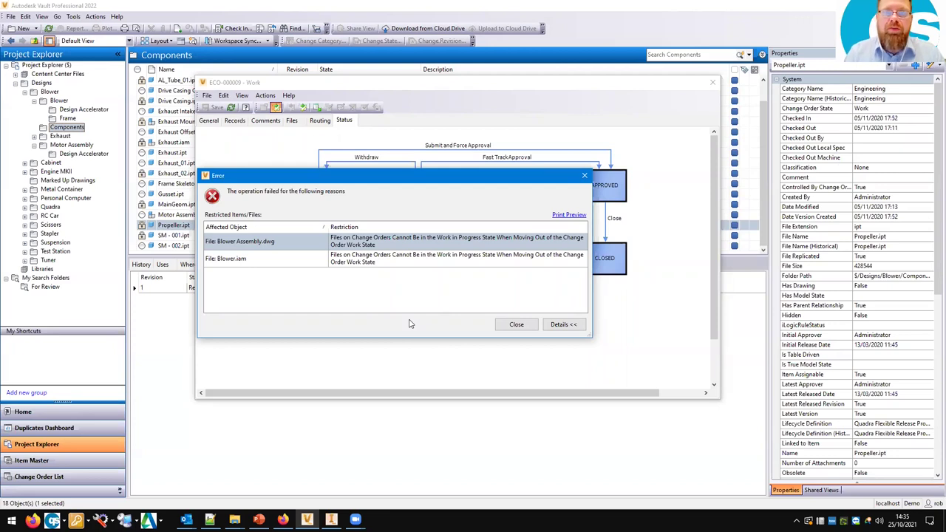
left_click(510, 325)
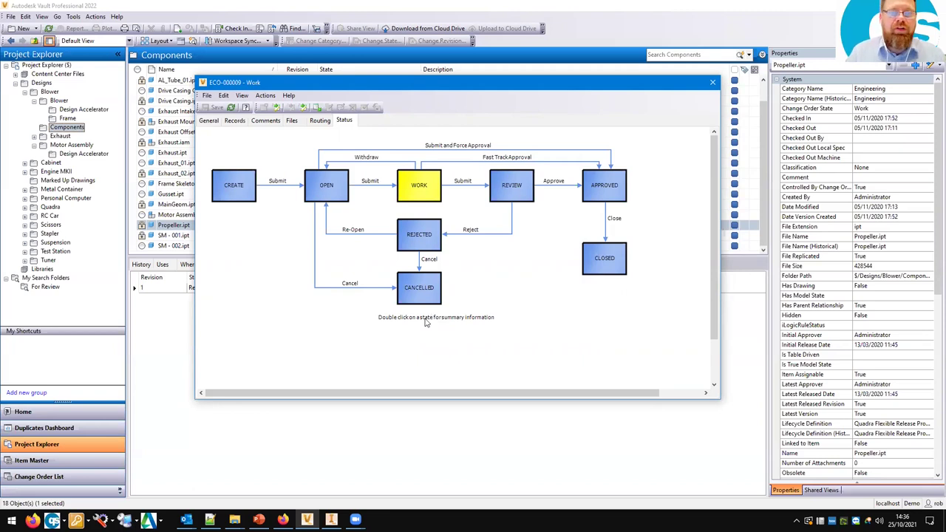
left_click_drag(719, 400, 747, 438)
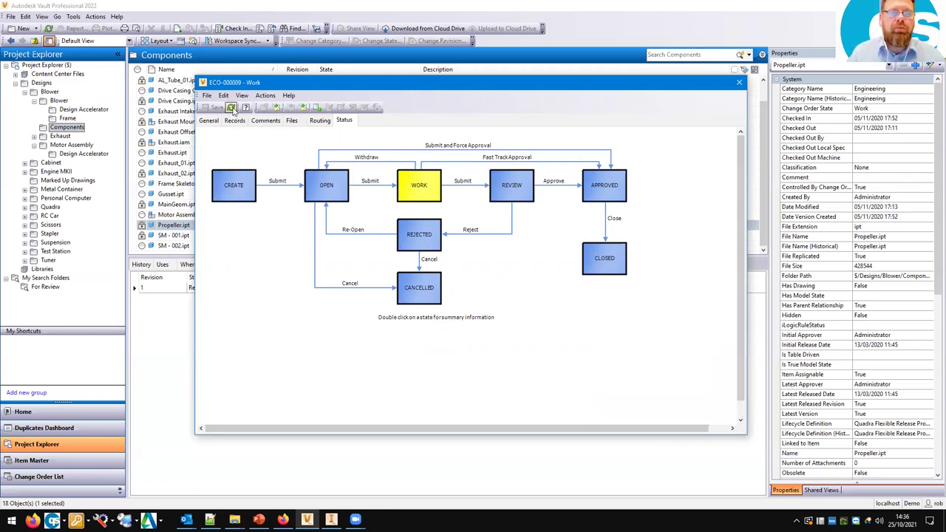
- Close the change order and select Propeller.ipt in the Components folder
left_click(738, 82)
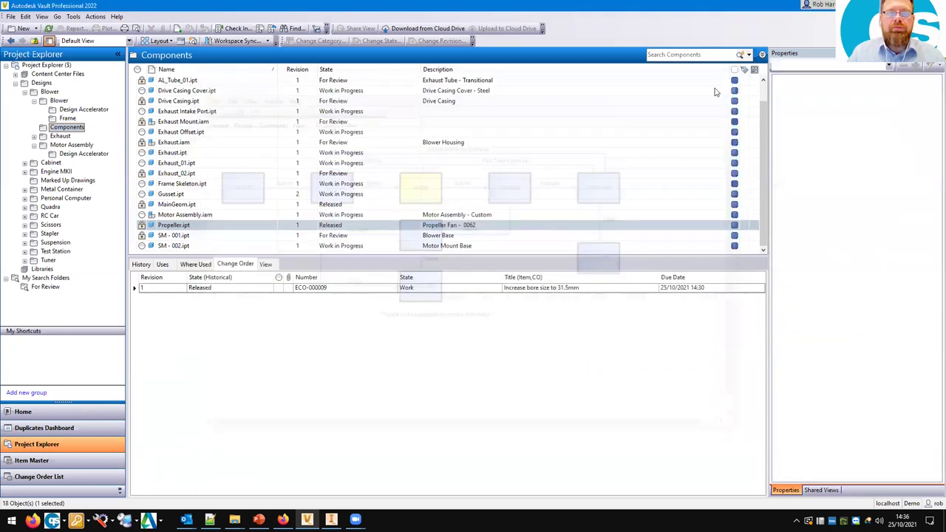
left_click(183, 227)
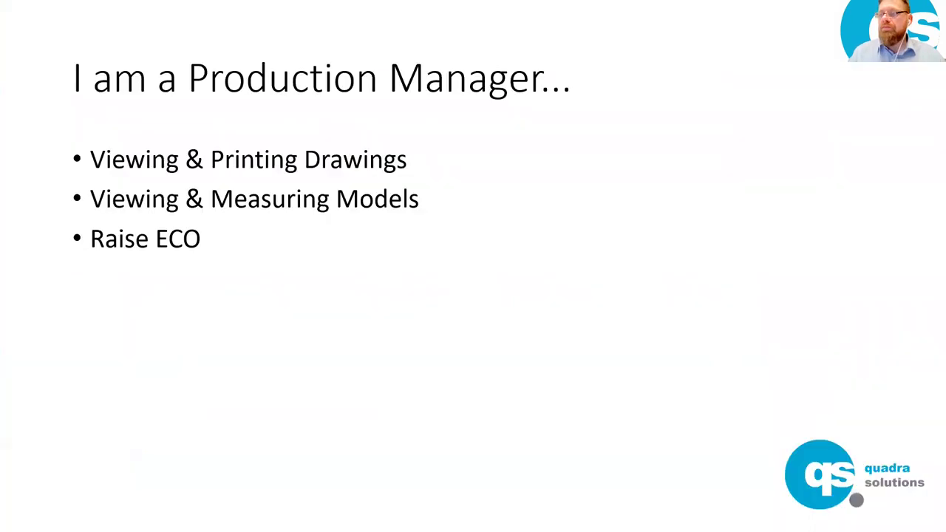
left_click(574, 243)
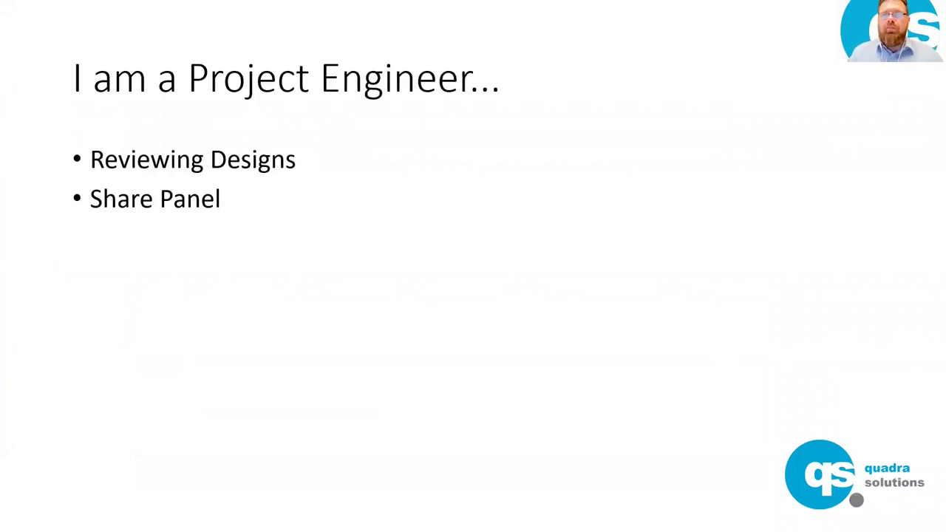
key("alt+Tab")
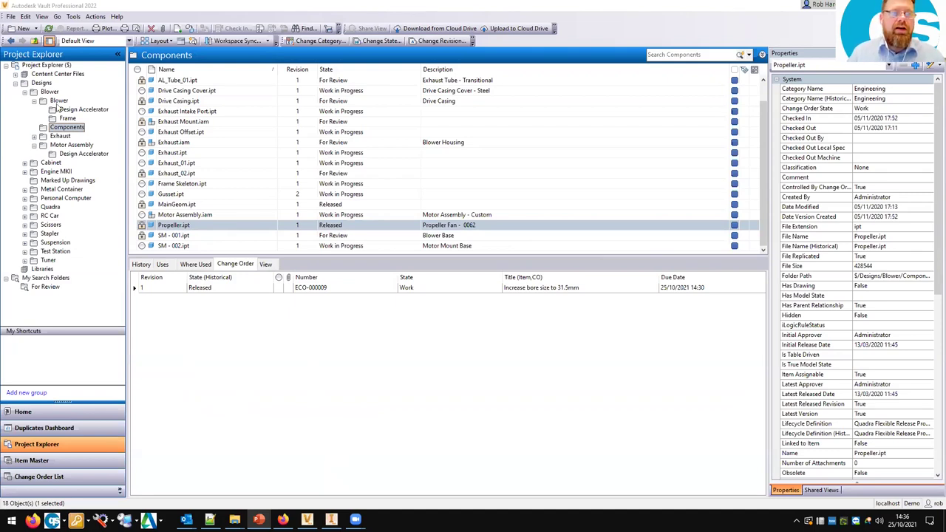
- Find Blower.iam in the top-level Blower folder and examine the assembly in its 3D preview
left_click(58, 101)
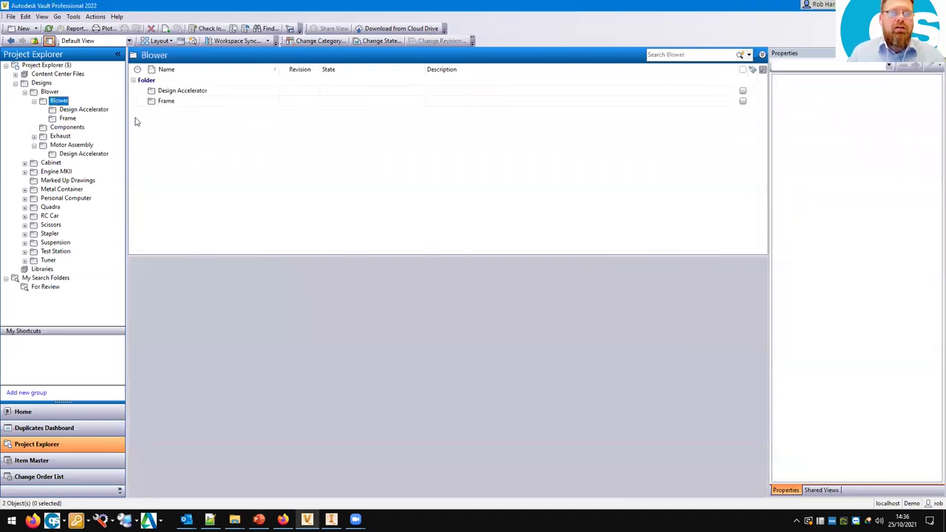
left_click(46, 92)
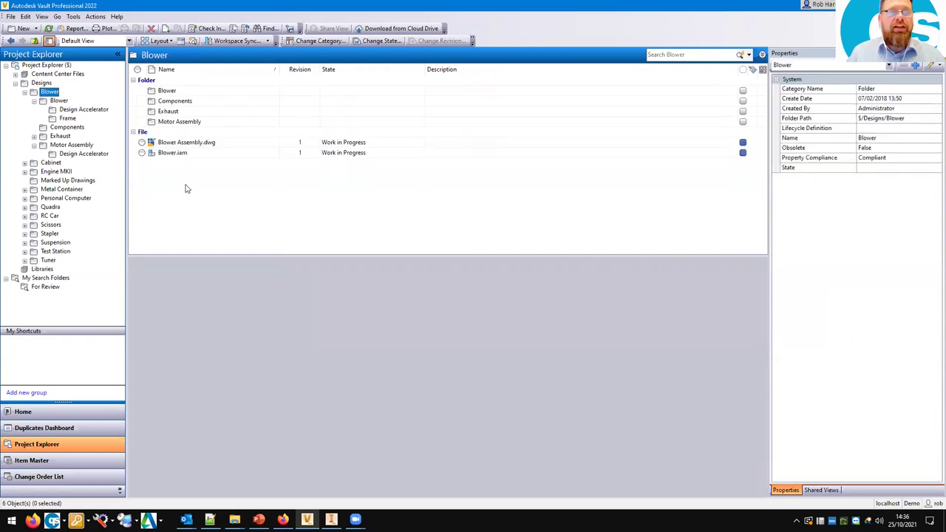
left_click(176, 153)
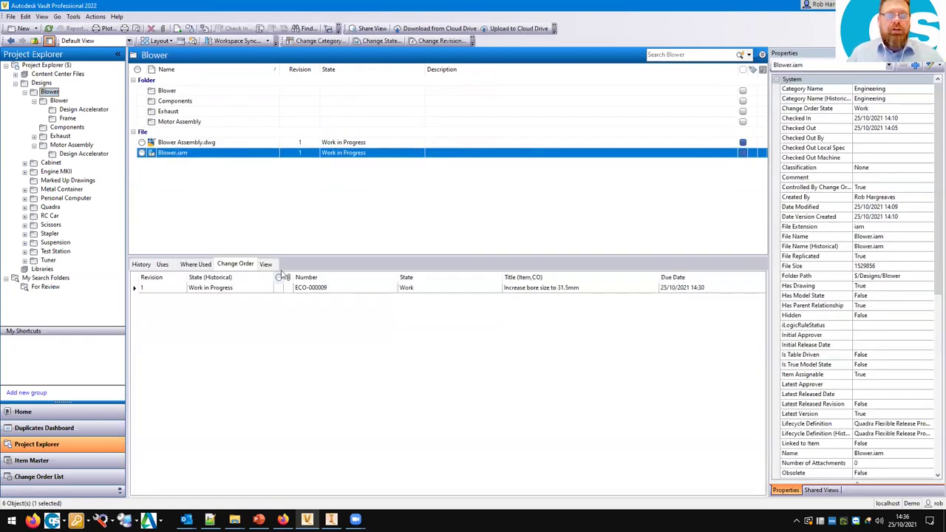
left_click(272, 265)
left_click_drag(348, 255, 348, 232)
left_click(441, 392)
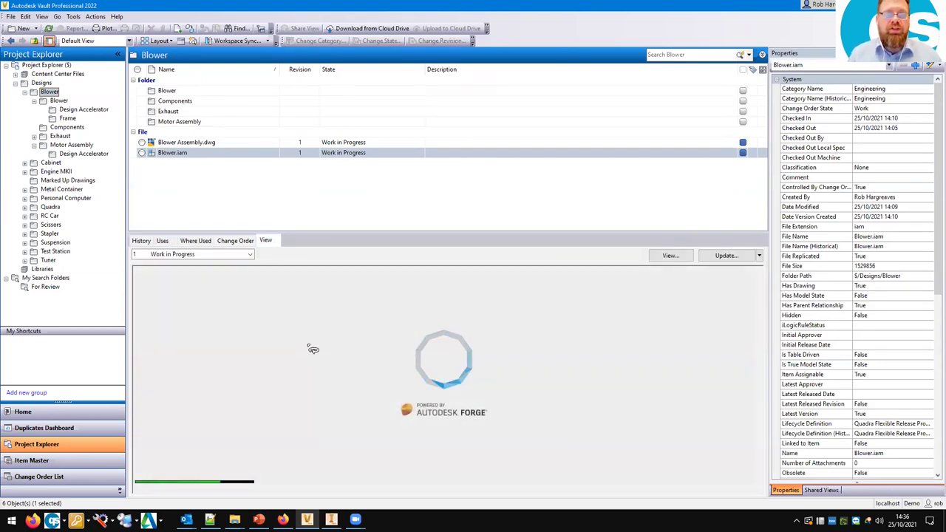
left_click_drag(387, 348, 532, 403)
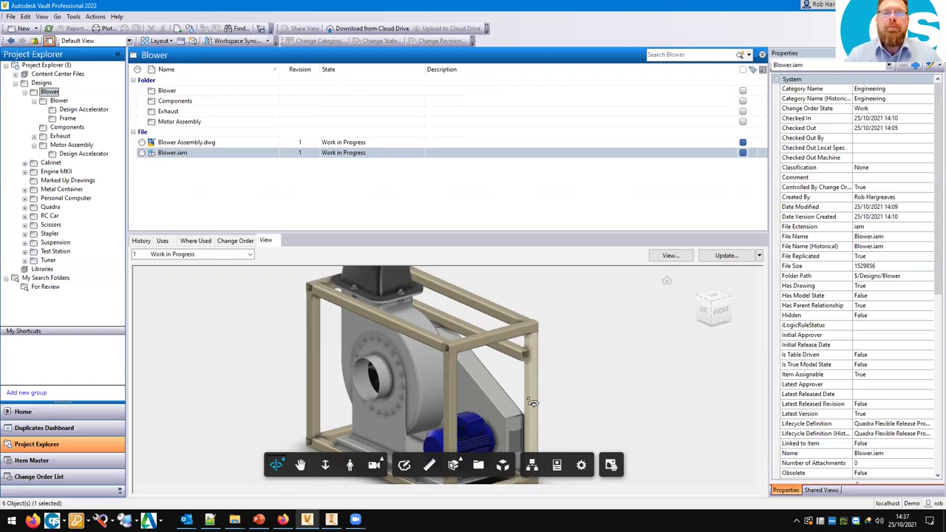
left_click_drag(532, 402, 499, 380)
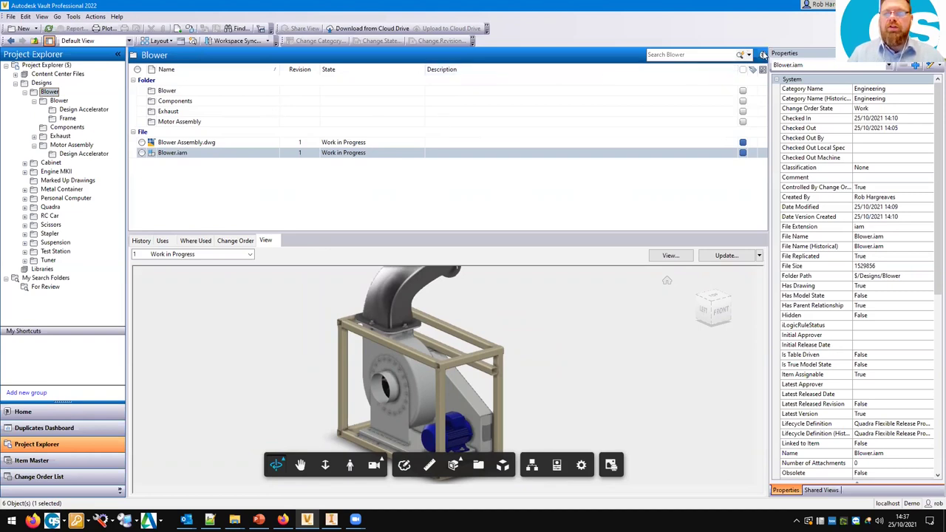
- Expand the Blower folder's search options and replace the Date Created criterion with State
left_click(762, 55)
left_click(506, 70)
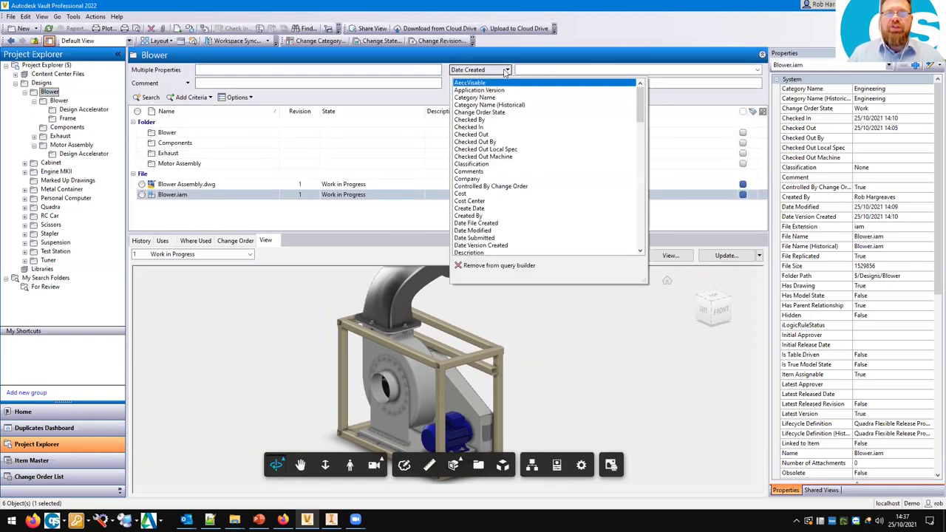
scroll(508, 154, "down", 6)
scroll(508, 153, "down", 3)
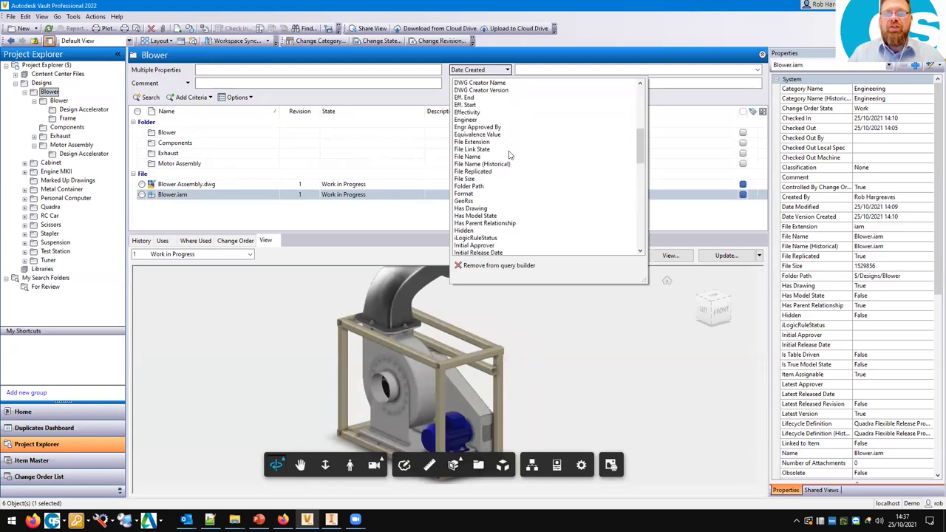
scroll(508, 154, "down", 12)
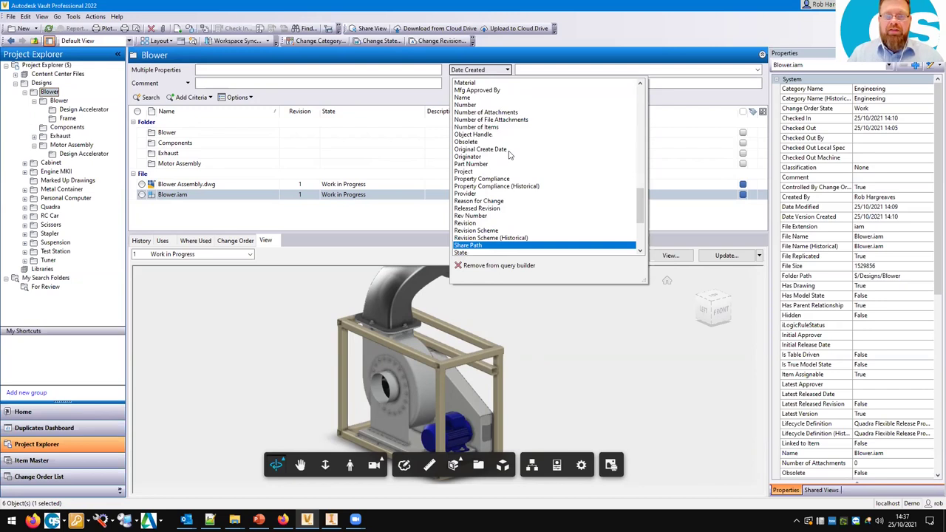
scroll(508, 154, "down", 2)
left_click(476, 207)
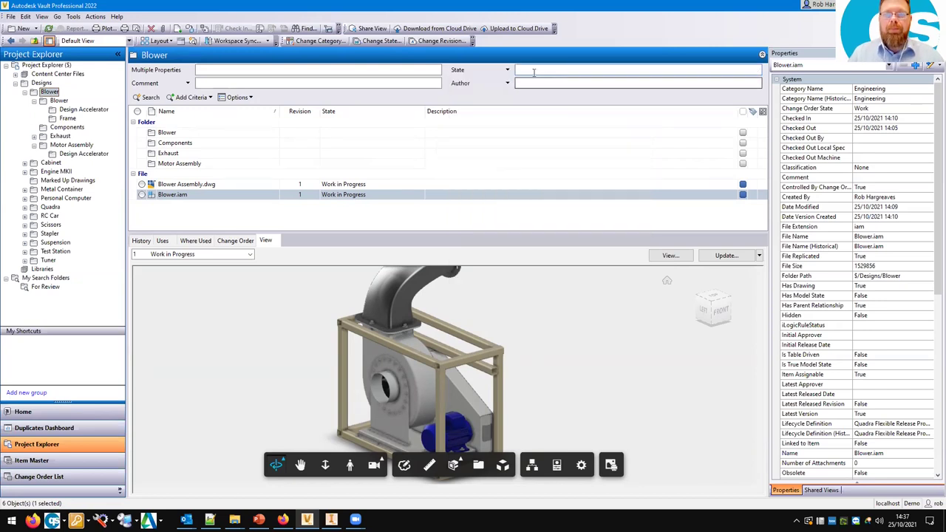
- Search the Blower folder for files with "review" in their State and preview Exhaust.iam
left_click(533, 72)
type("review")
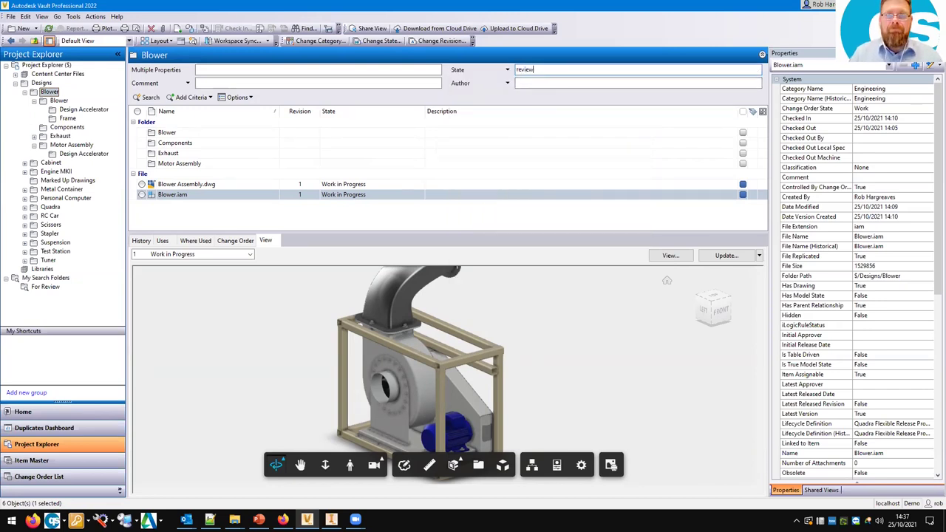
key("Return")
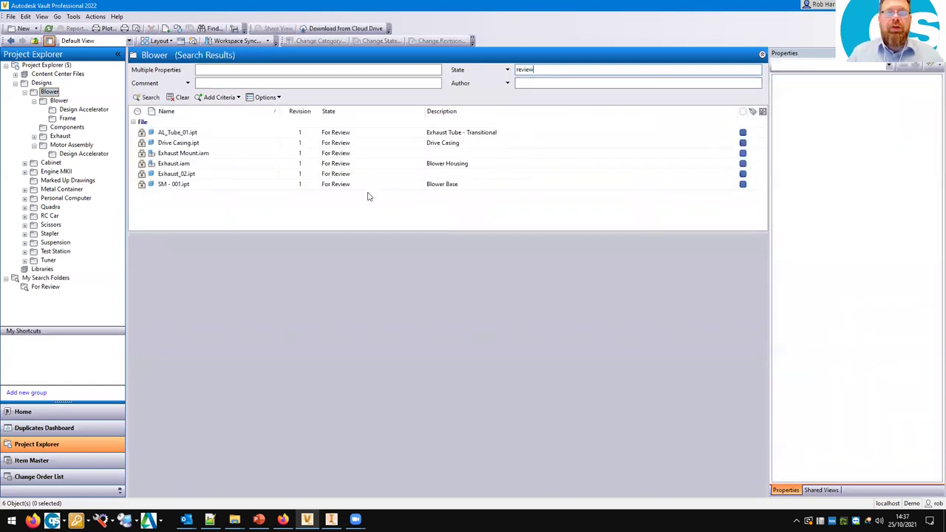
left_click(173, 166)
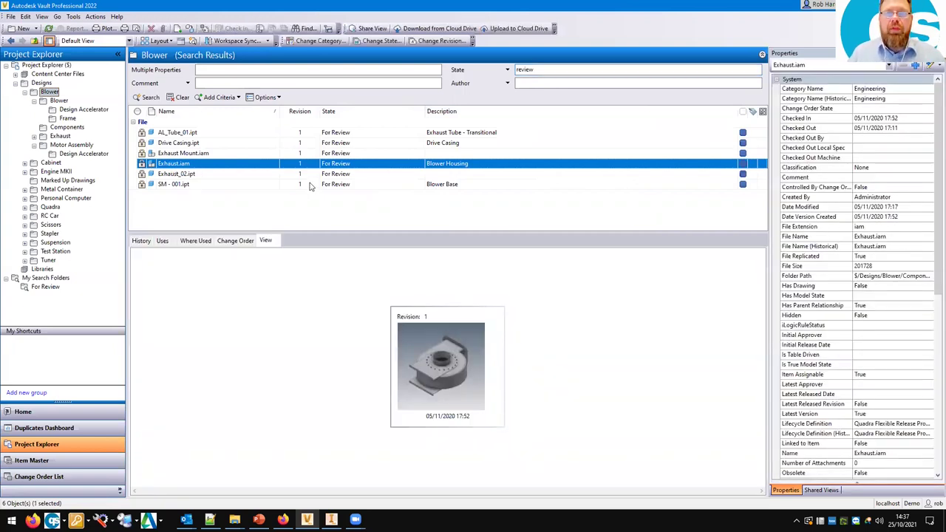
- Save the search as a folder named In Review and open the existing For Review search folder
left_click(266, 97)
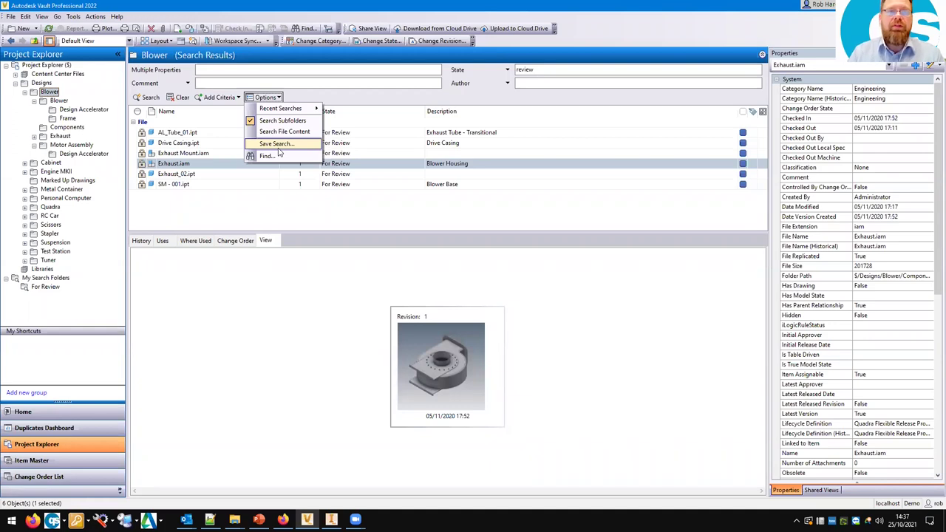
left_click(276, 144)
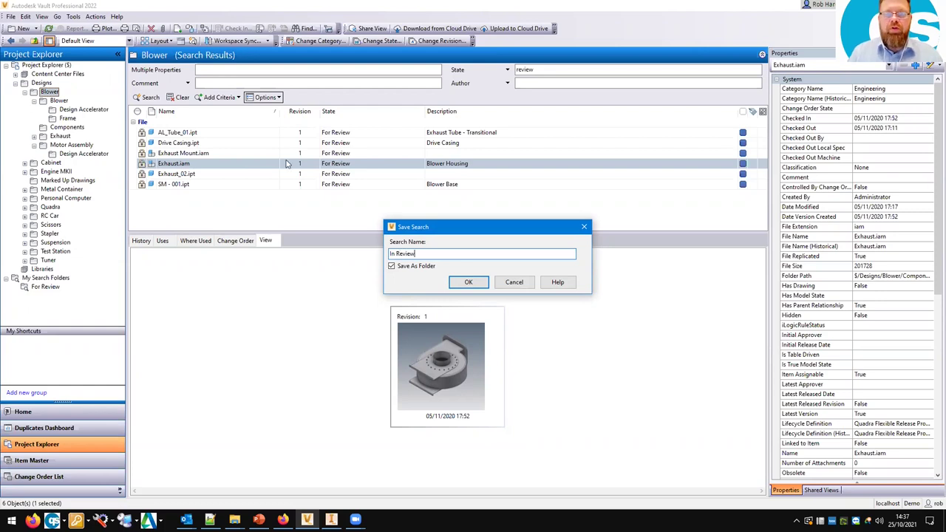
left_click(470, 283)
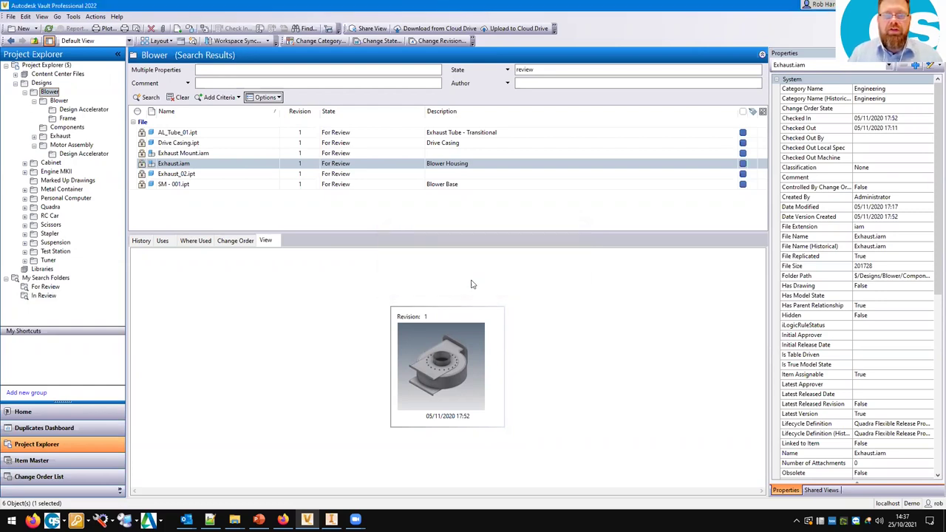
left_click(46, 287)
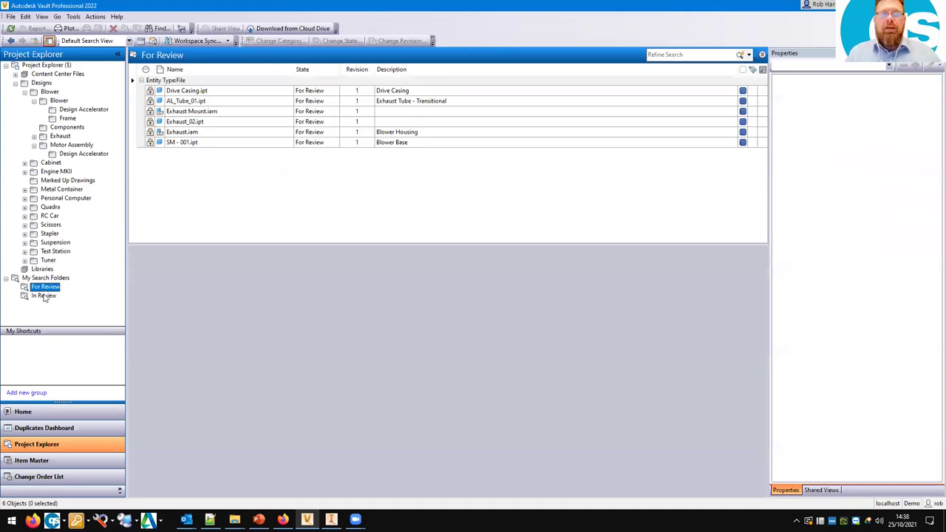
- Compare the contents of the In Review and For Review search folders and refresh the In Review results
left_click(45, 296)
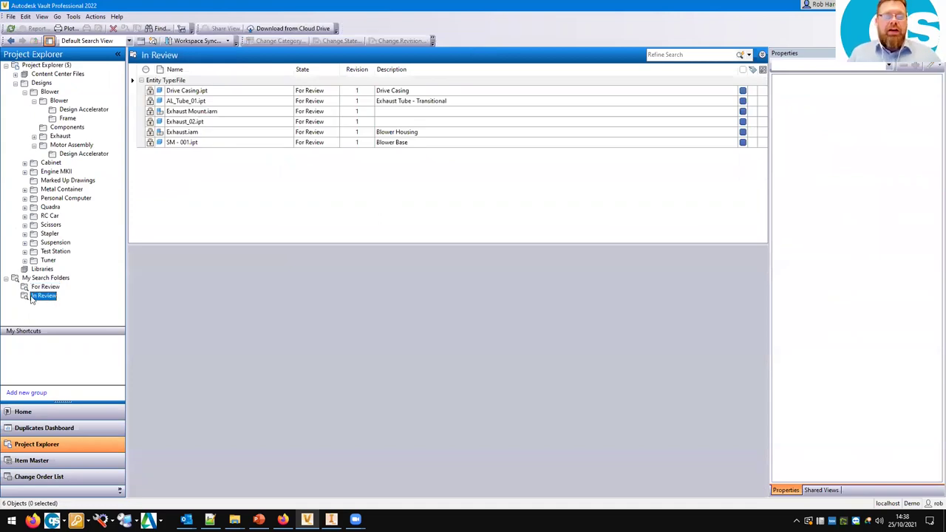
left_click(35, 288)
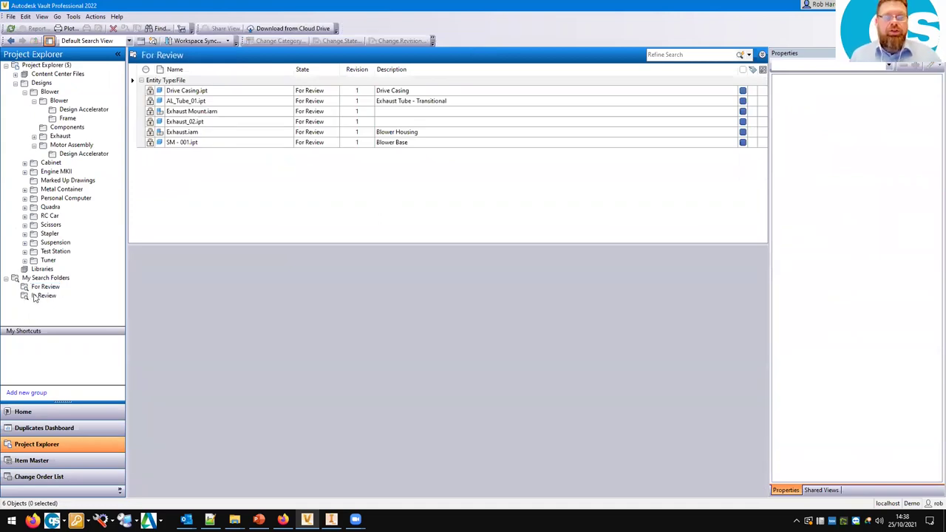
left_click(34, 297)
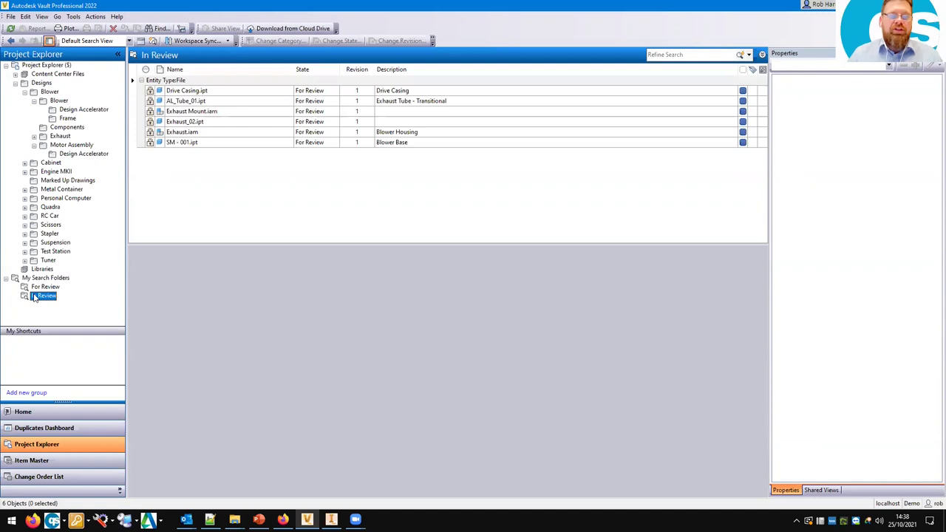
left_click(10, 29)
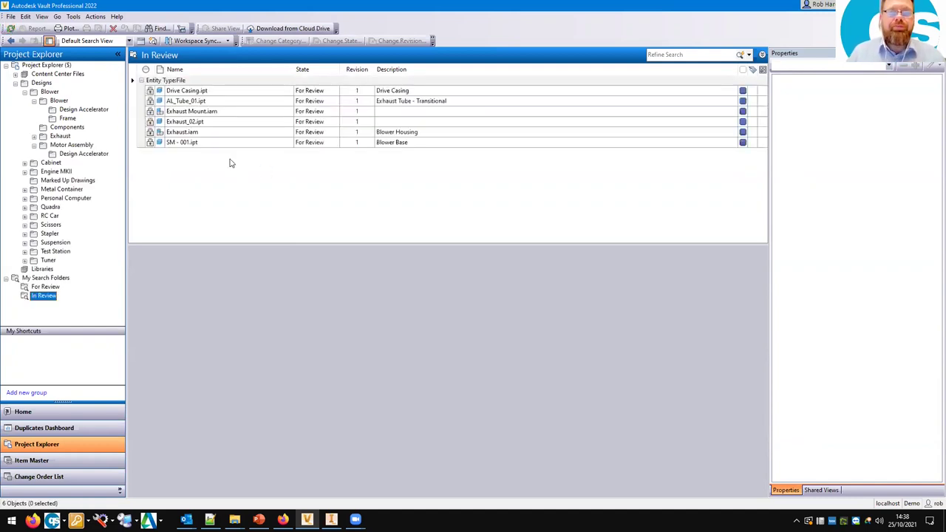
- Select Exhaust.iam in the In Review results and load its 3D preview
left_click(194, 133)
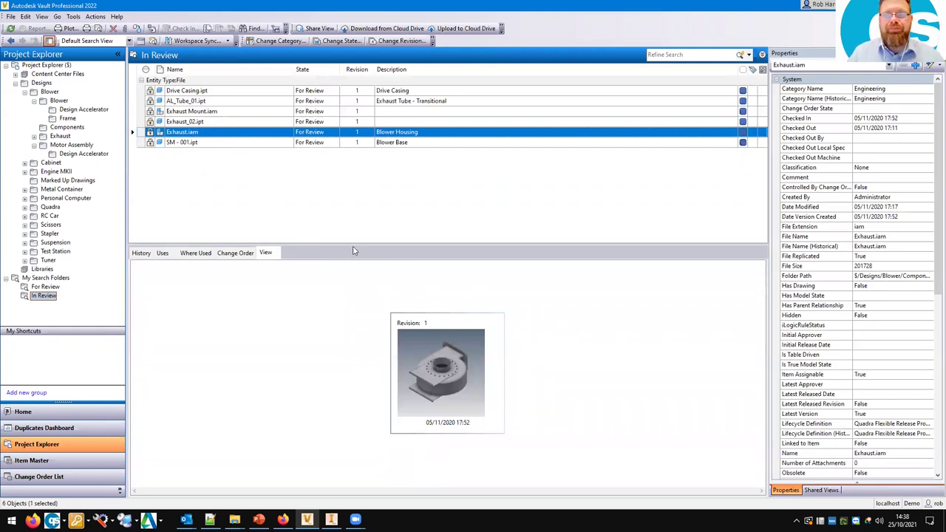
double_click(443, 359)
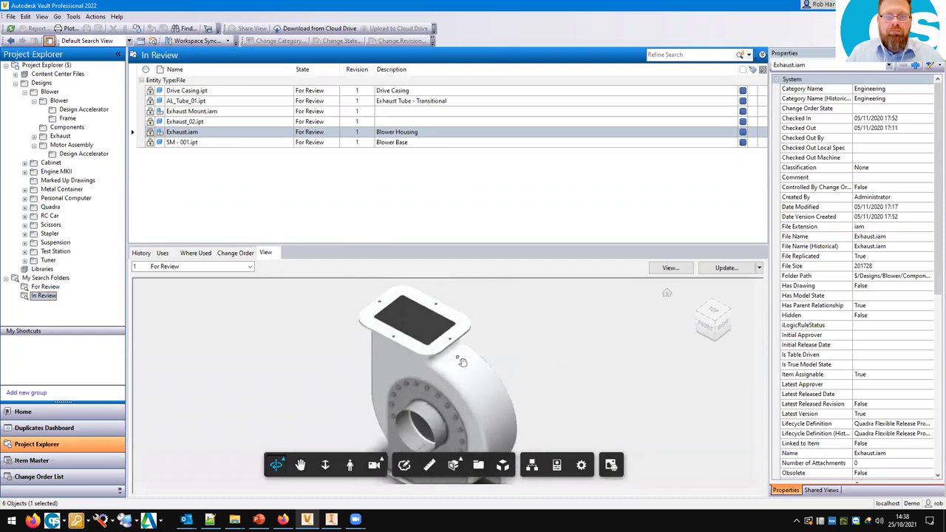
mouse_move(410, 350)
left_mouse_down()
mouse_move(413, 399)
mouse_move(406, 348)
mouse_move(455, 363)
mouse_move(304, 197)
left_mouse_up()
left_click(244, 133)
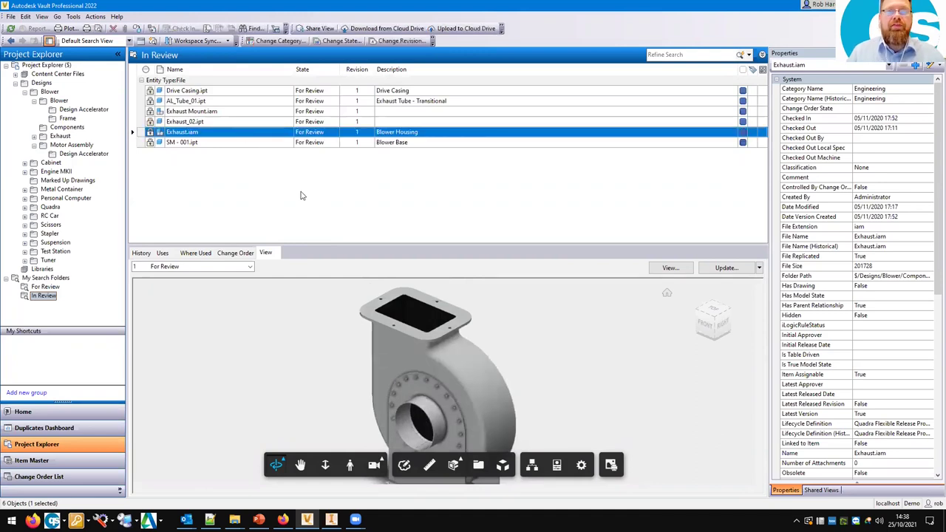
- Create a shared view of Exhaust.iam named Exhaust, with Hide Component Names and Hide Part Properties turned off
left_click(316, 28)
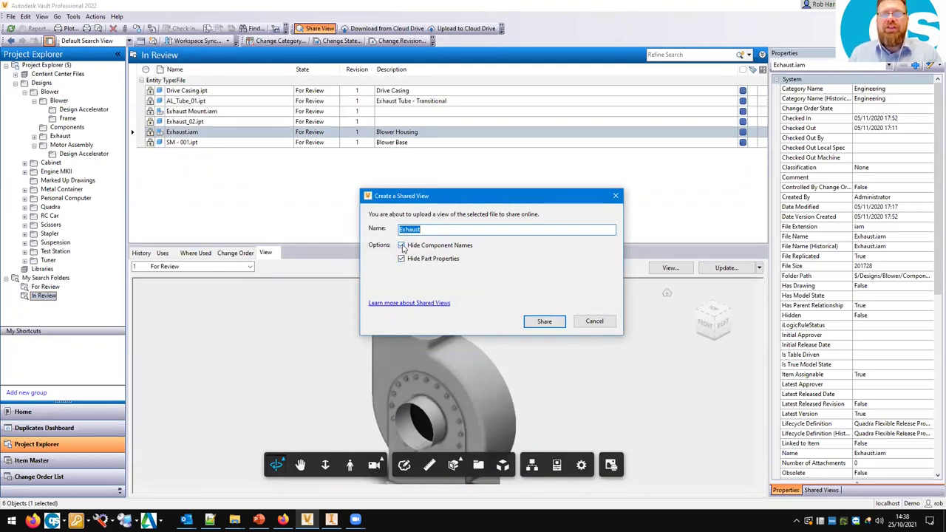
left_click(283, 519)
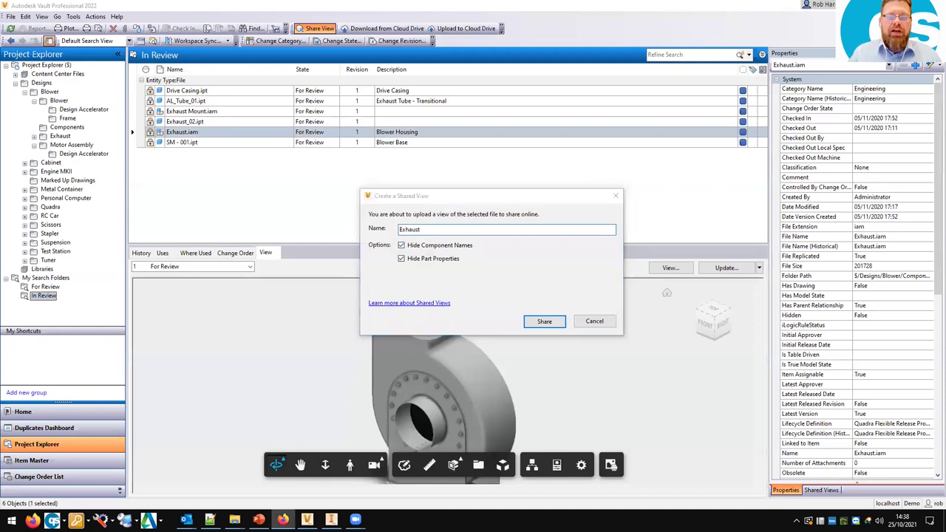
left_click(402, 245)
left_click(401, 259)
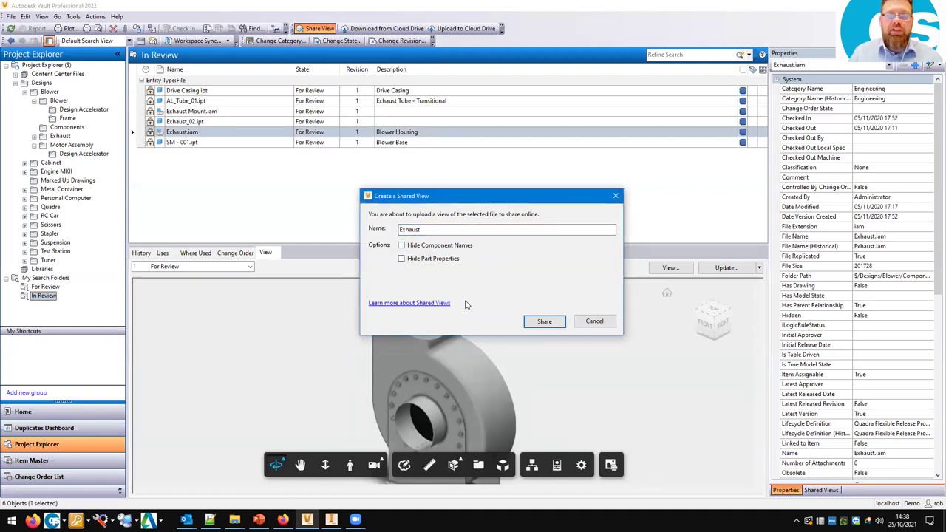
left_click(544, 322)
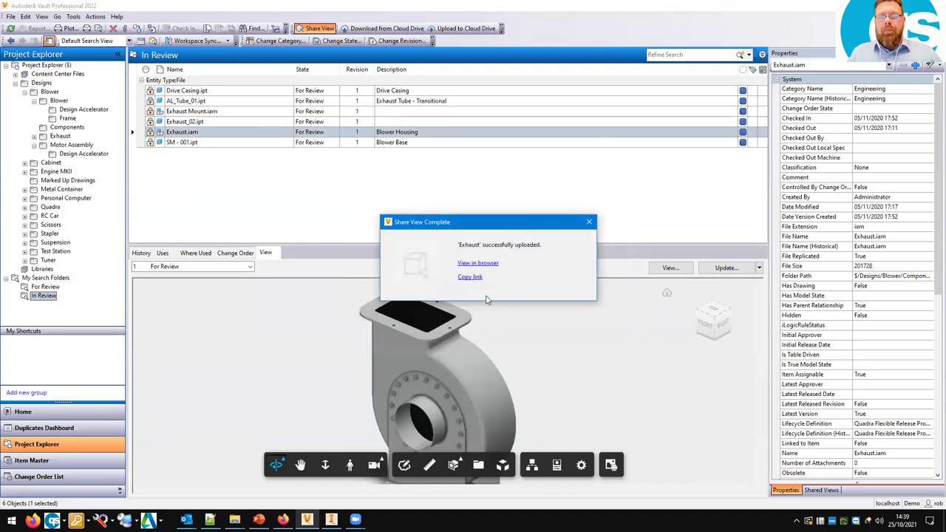
- Copy the Exhaust shared view's link and open the view in the browser, dismissing Vault's remaining dialogs
left_click(469, 278)
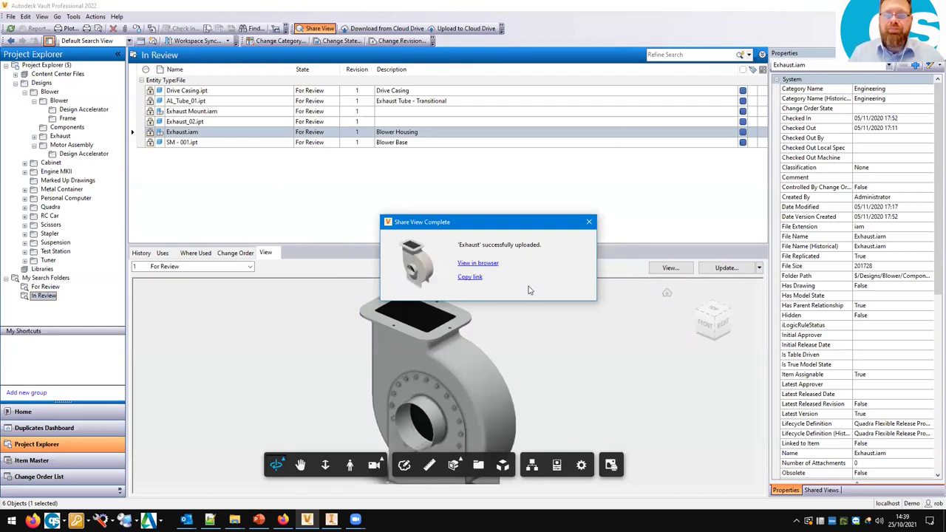
left_click(493, 264)
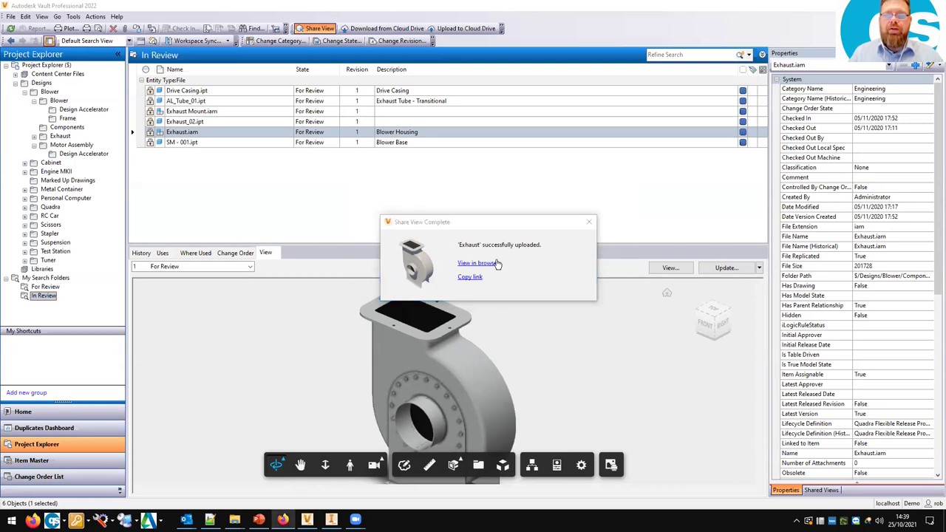
left_click(589, 221)
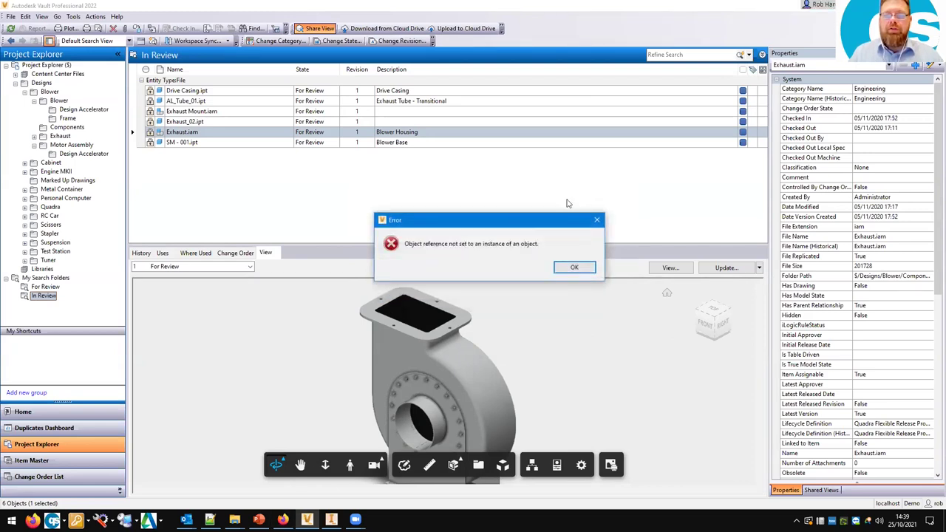
left_click(574, 267)
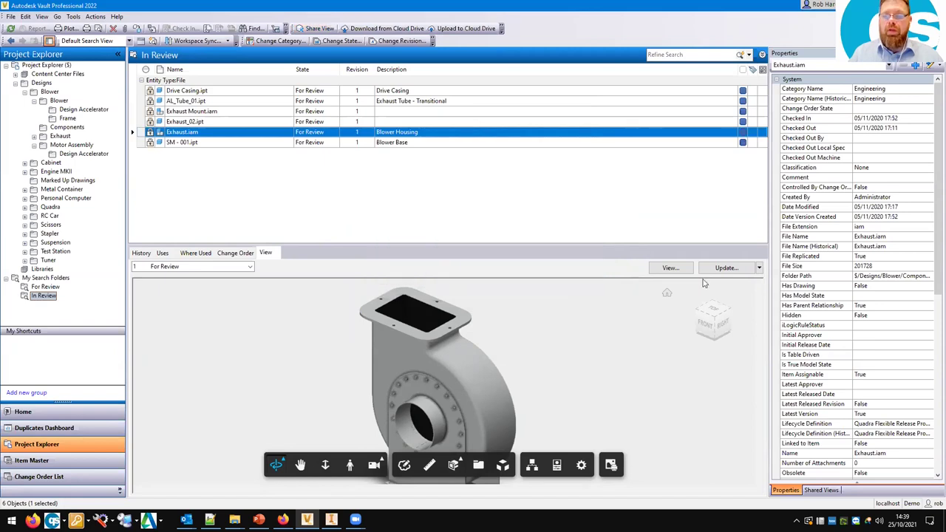
- Show and refresh the Shared Views list in Vault, and switch to the browser
left_click(822, 490)
left_click(920, 69)
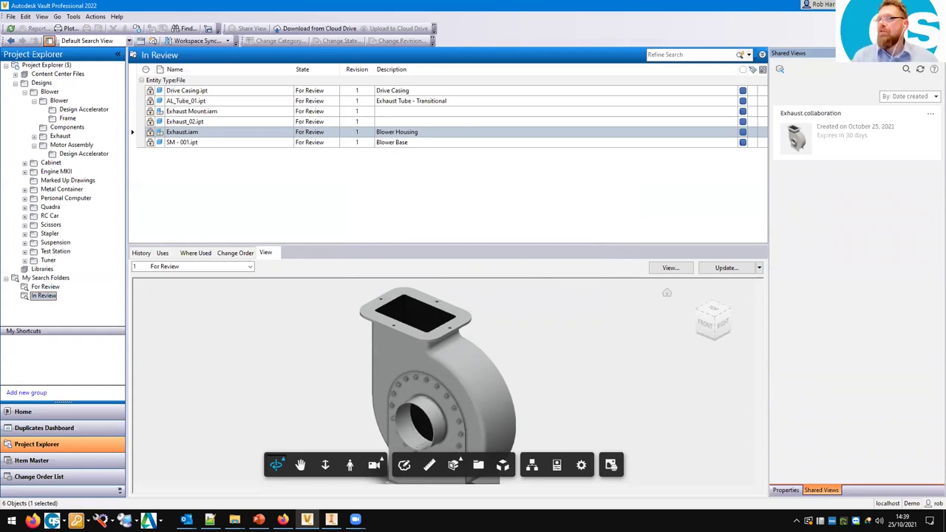
key("alt+Tab")
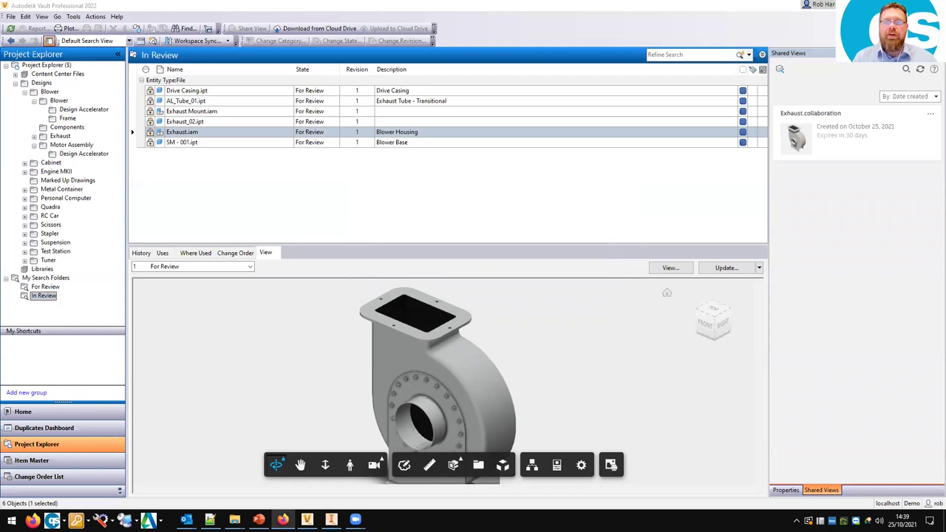
- Orbit the Exhaust.collaboration model in Autodesk Viewer and bring up the Explode control
left_click_drag(546, 319, 533, 303)
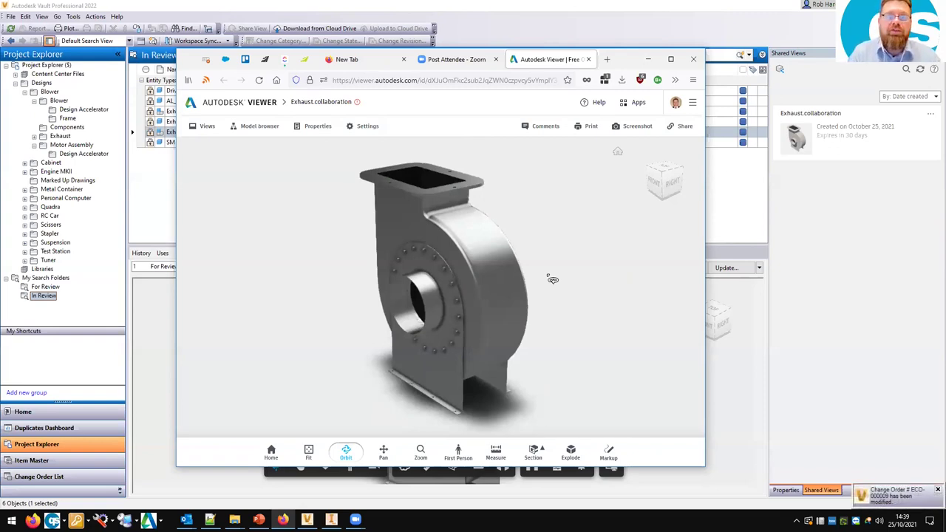
left_click_drag(552, 279, 515, 370)
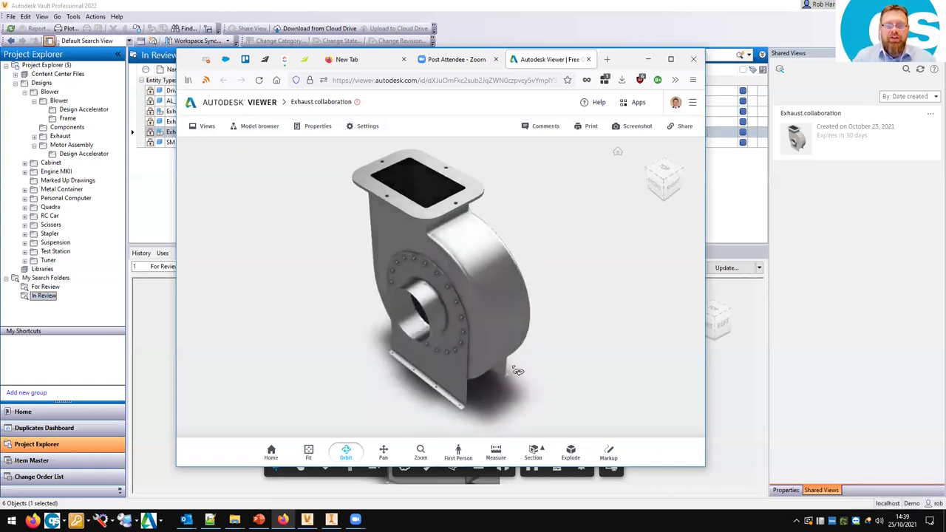
left_click(570, 453)
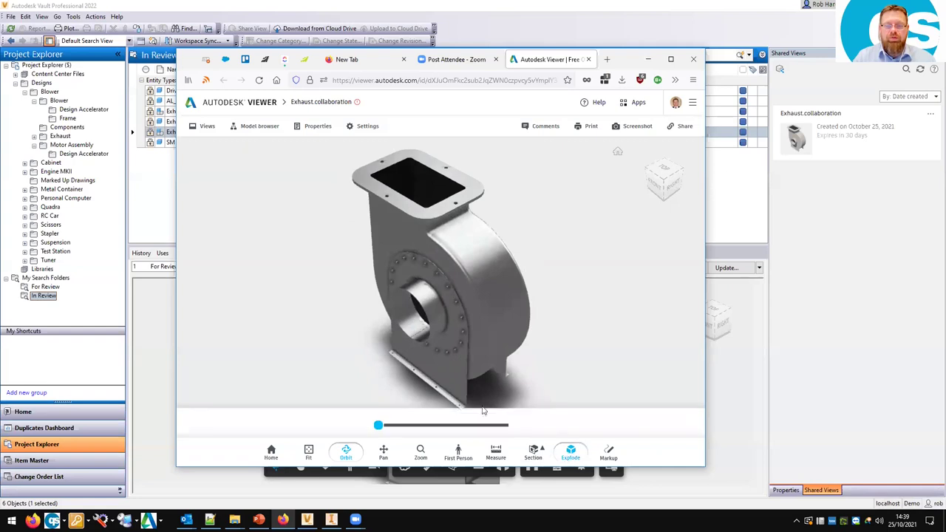
mouse_move(376, 426)
left_mouse_down()
mouse_move(449, 427)
mouse_move(377, 427)
left_mouse_up()
- Start a markup on the exhaust model and draw a red cloud around its upper rectangular flange
left_click(608, 451)
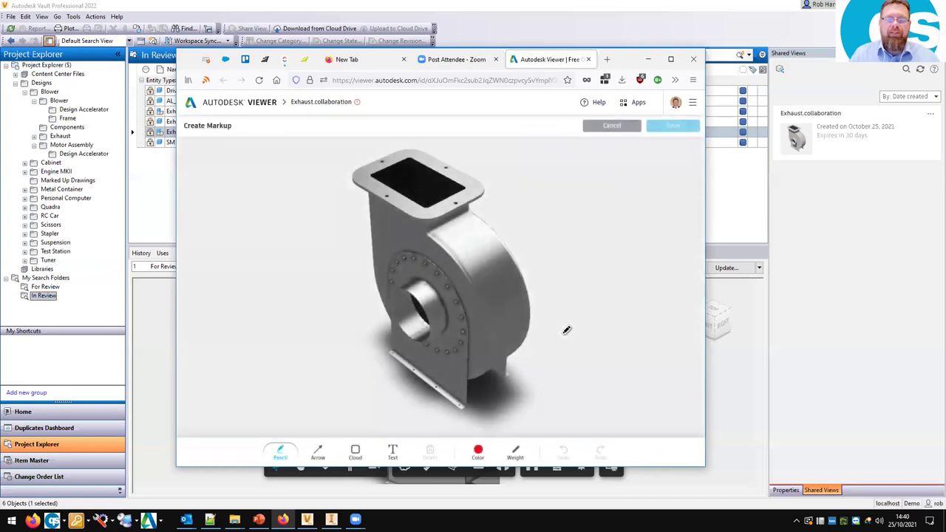
left_click(355, 450)
left_click_drag(351, 141, 484, 226)
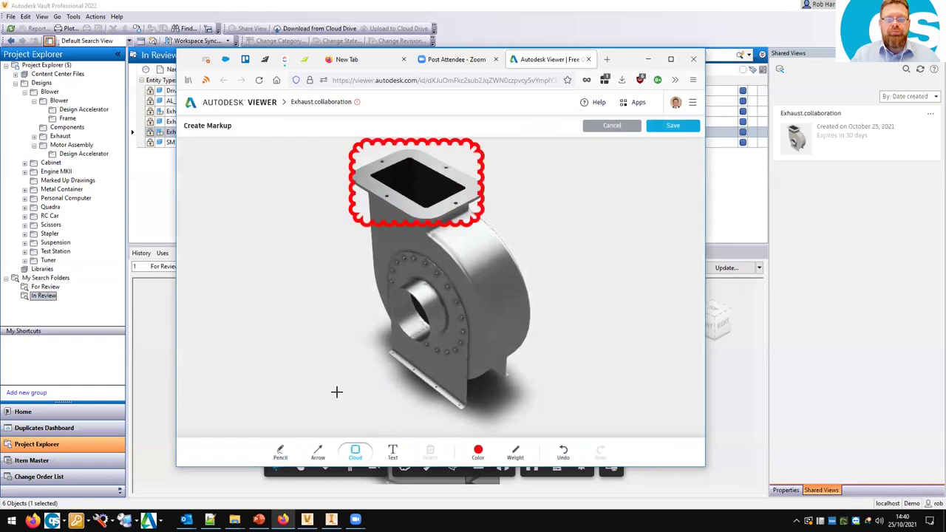
- Add the text "please check the aperture size" beside the cloud and save the markup
left_click(392, 451)
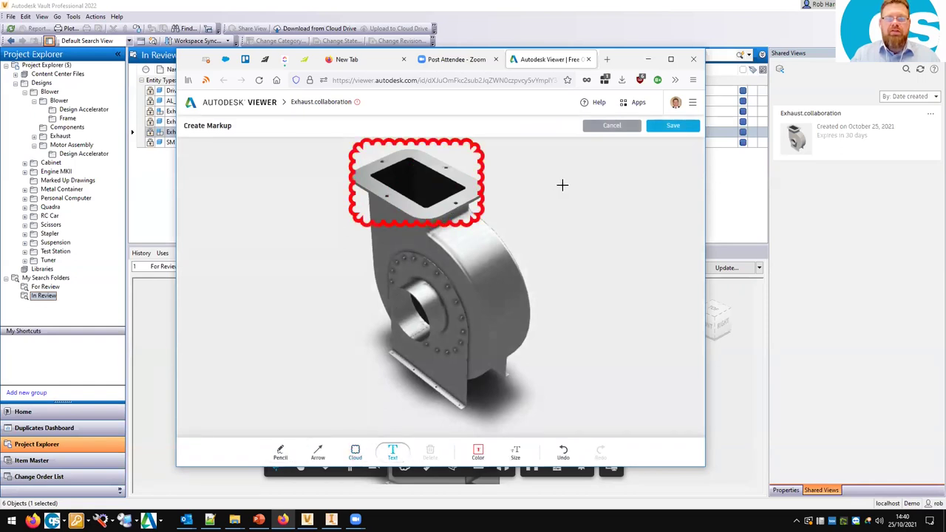
left_click(498, 164)
type("please check the")
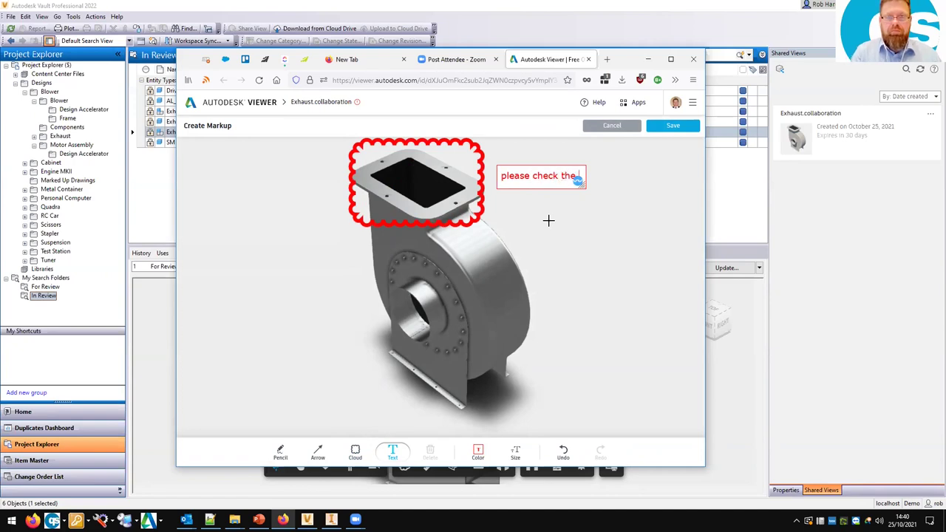
type(" aperture size")
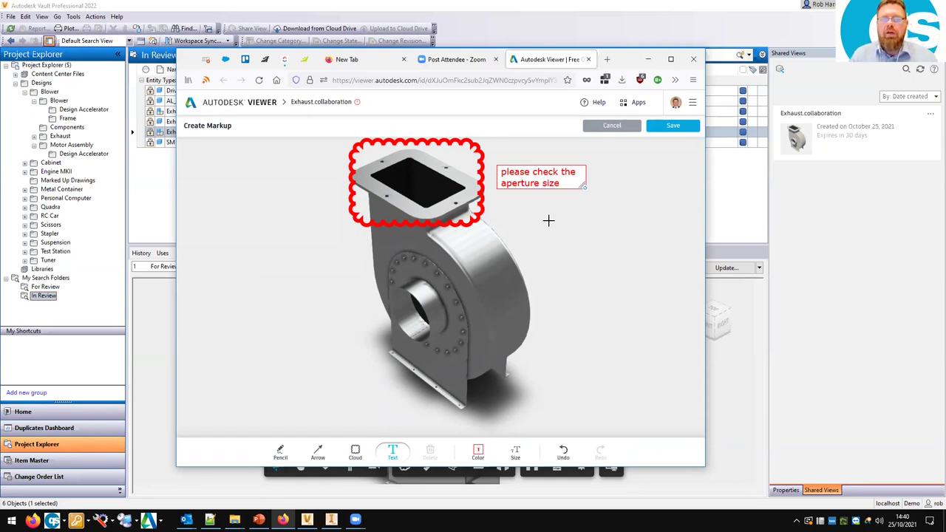
left_click(669, 133)
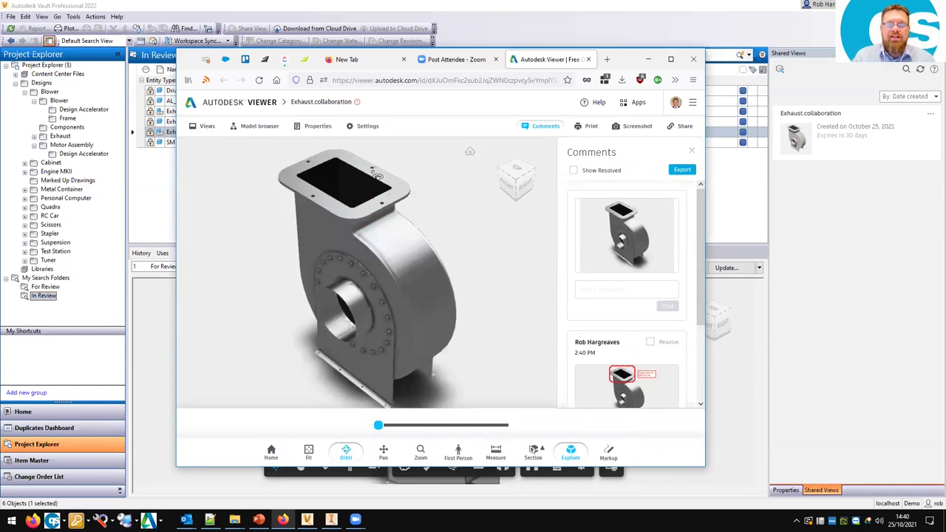
- Review the saved markup in the viewer's comments and minimize the browser to return to Vault
left_click_drag(626, 59, 613, 42)
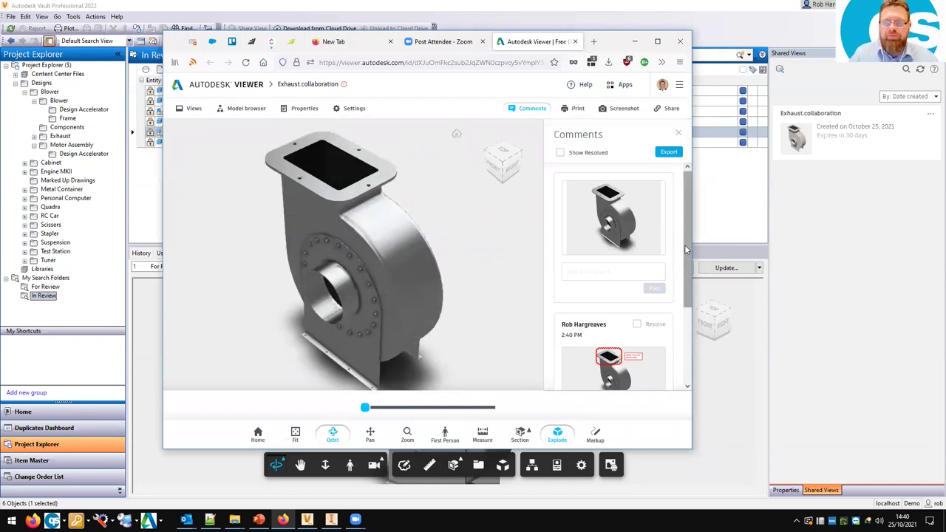
scroll(686, 250, "down", 2)
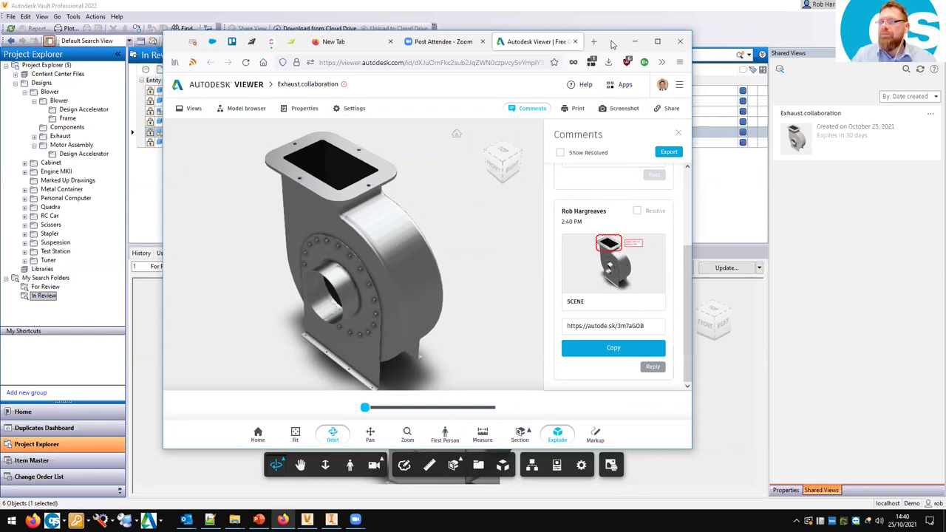
left_click(634, 42)
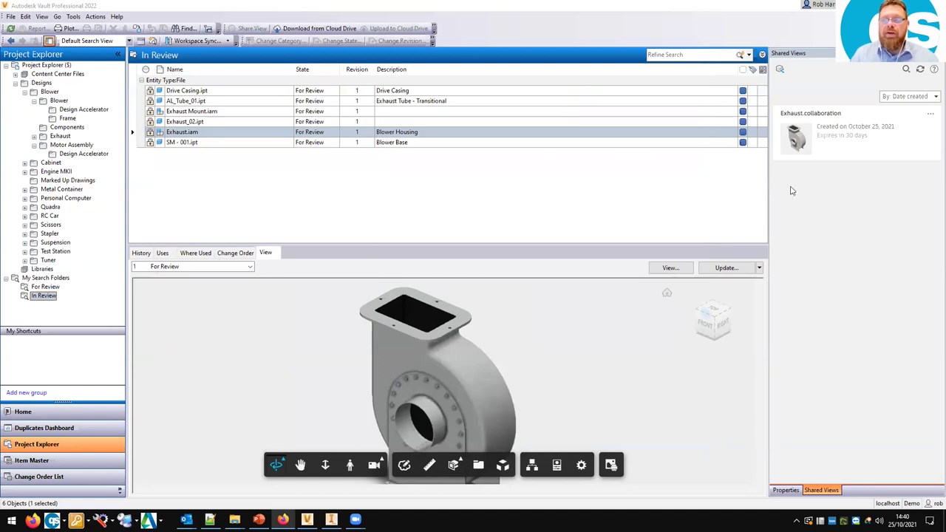
- Refresh Vault's shared views and open the comment on Exhaust.collaboration, viewing its markup in the browser before returning to Vault
left_click(920, 69)
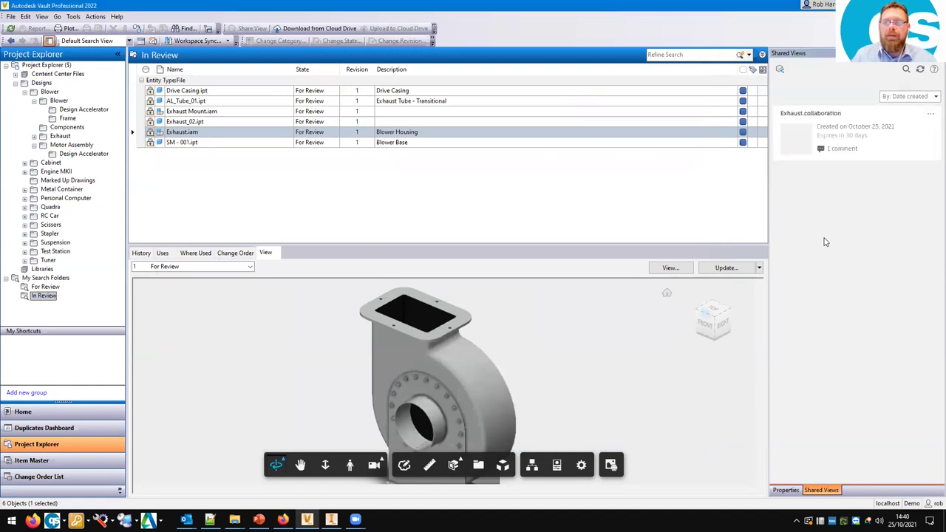
left_click(838, 150)
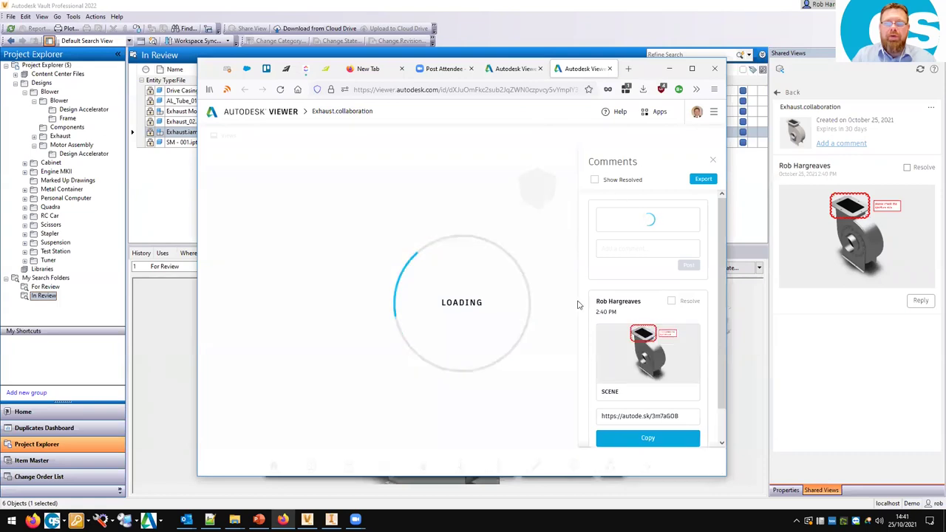
scroll(635, 332, "down", 1)
scroll(637, 343, "up", 1)
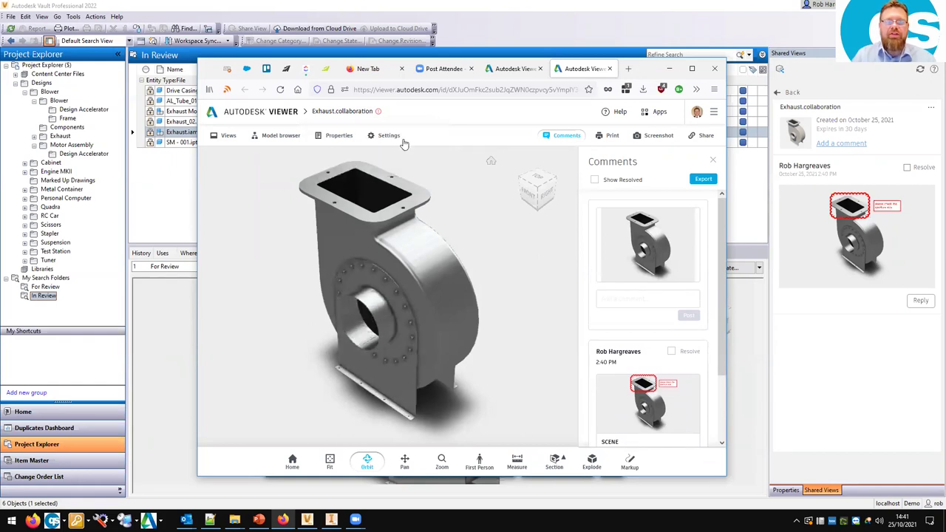
left_click(668, 68)
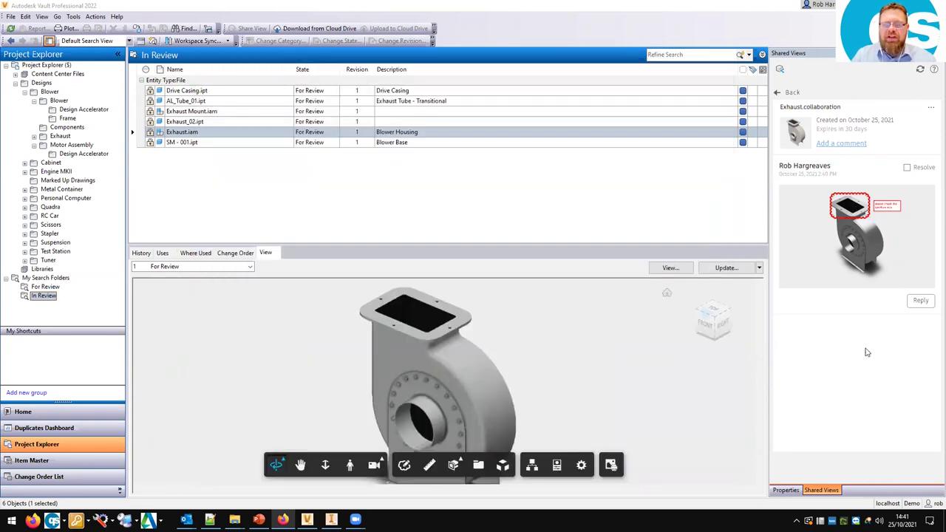
- Reply to the markup comment on Exhaust.collaboration with "I have done the calcs and the aperture size is adequate." and post it
left_click(920, 300)
left_click(819, 305)
type("I have dec")
type("e the calcs ")
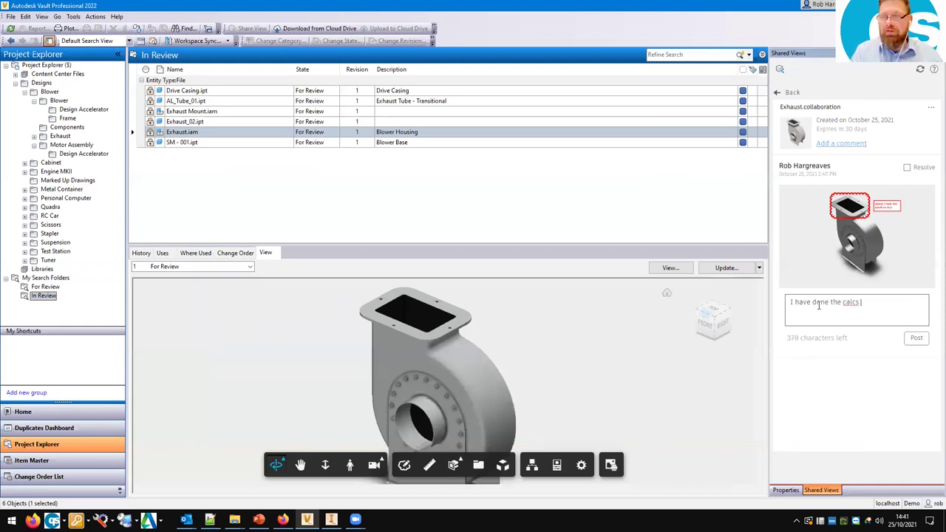
type("and the aperture")
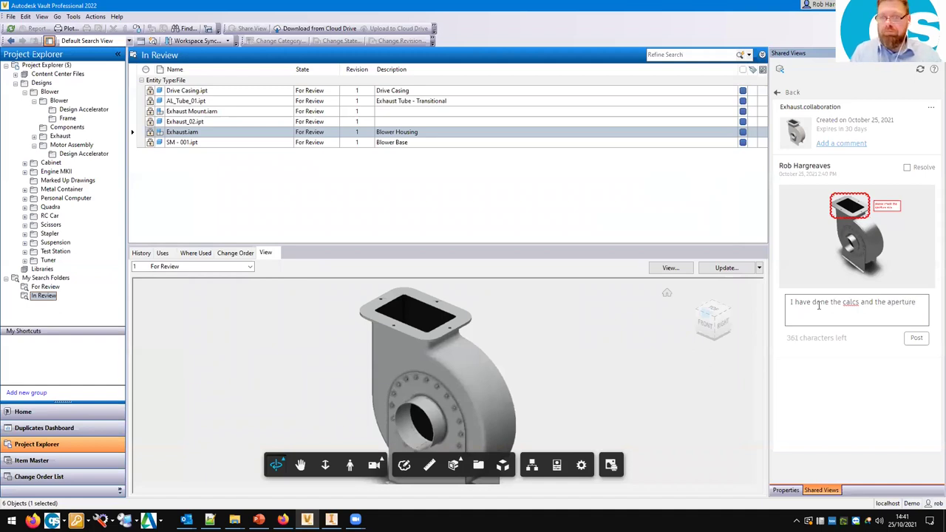
type(" size is adequate.")
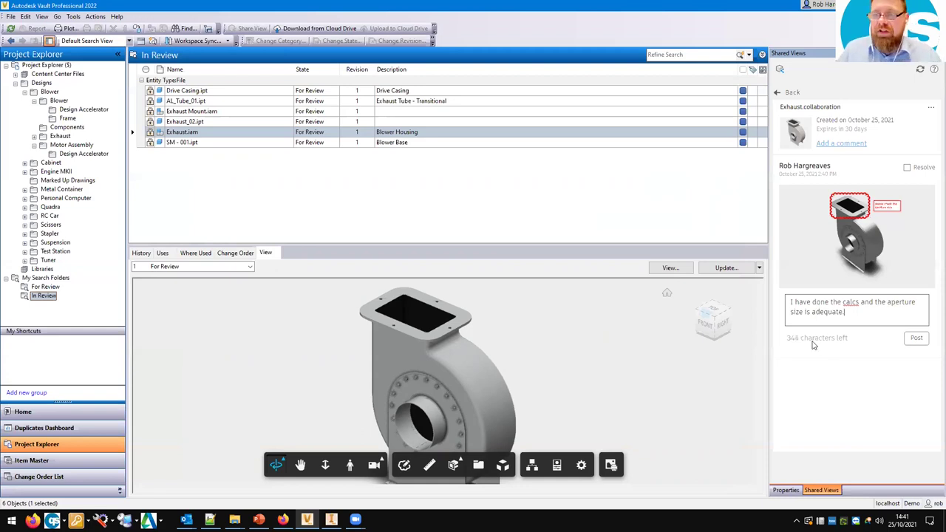
left_click(916, 337)
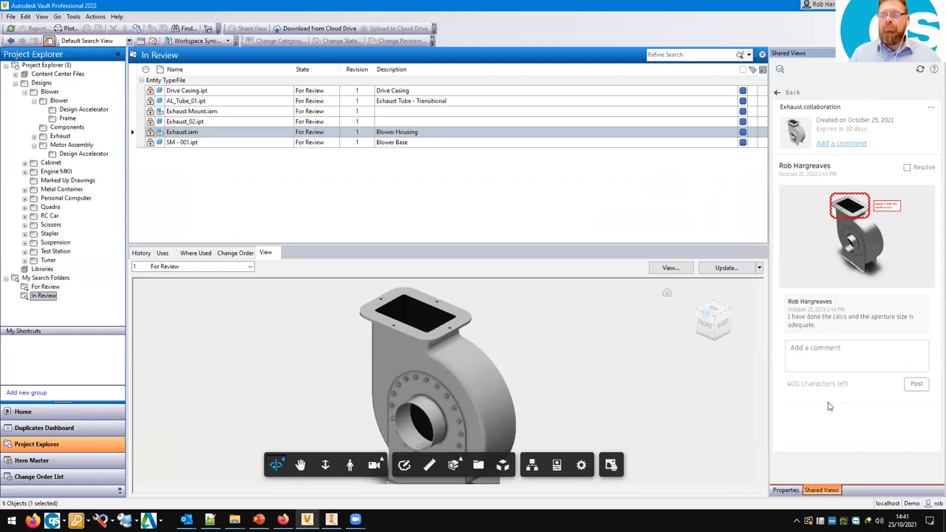
- Switch to the browser, enlarge its window, check the posted reply among the shared view's comments, and return to Vault
left_click(282, 519)
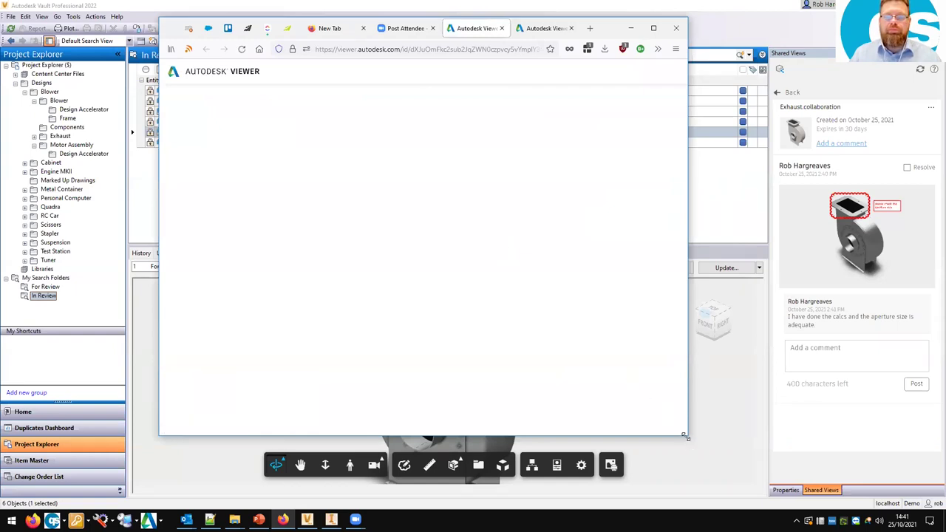
left_click_drag(686, 437, 764, 473)
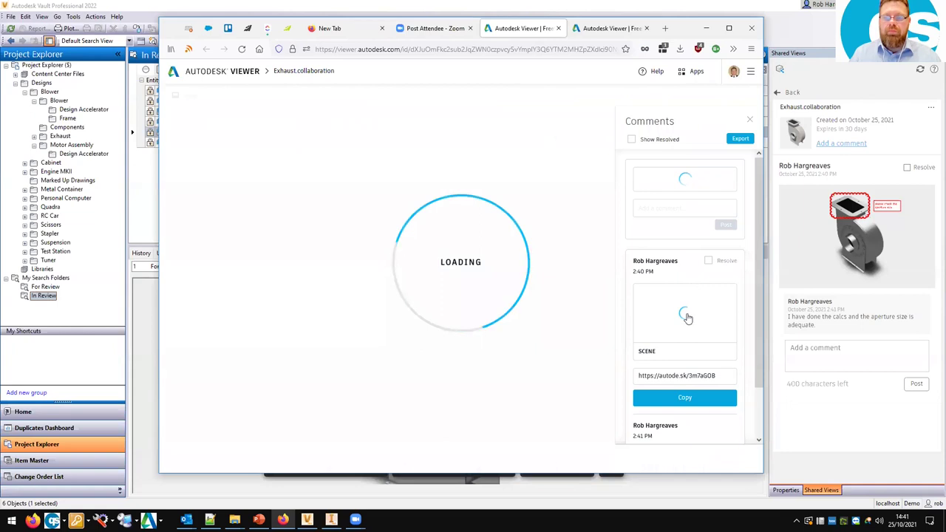
scroll(688, 318, "down", 1)
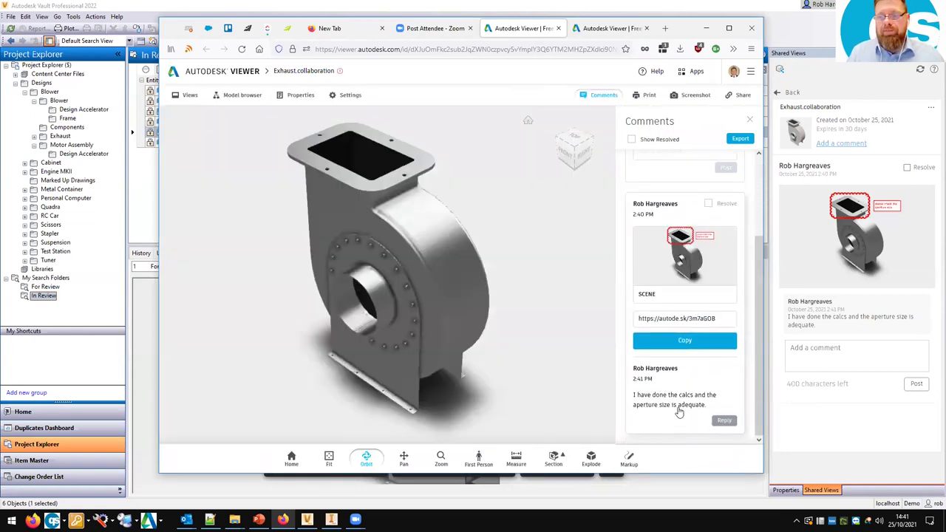
scroll(678, 413, "up", 2)
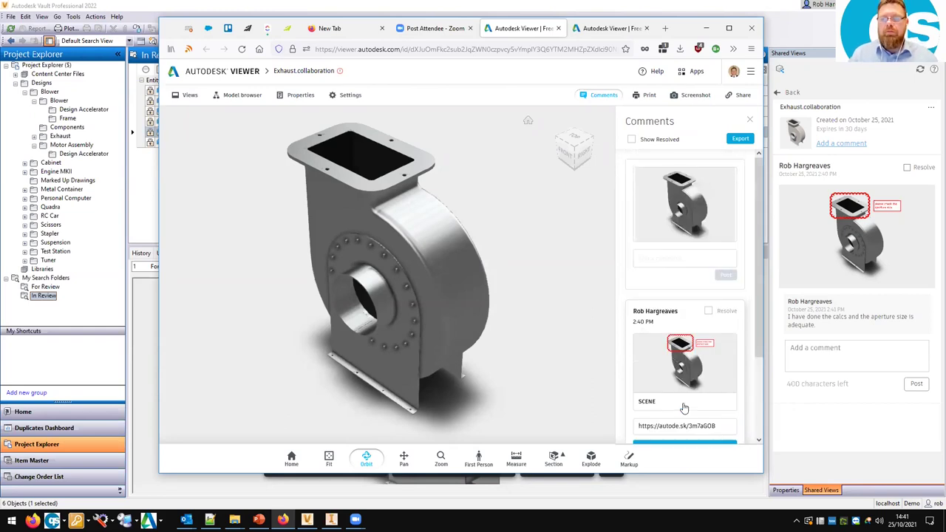
scroll(682, 410, "down", 2)
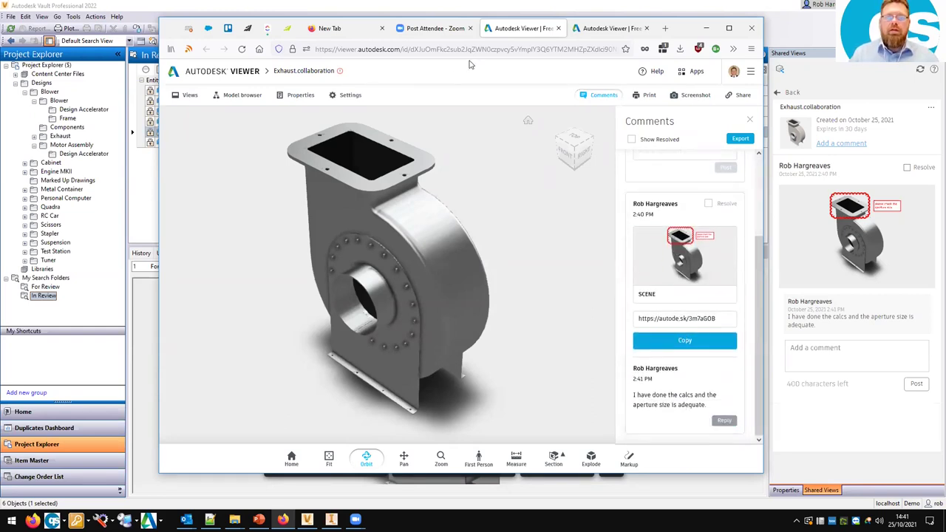
left_click(706, 28)
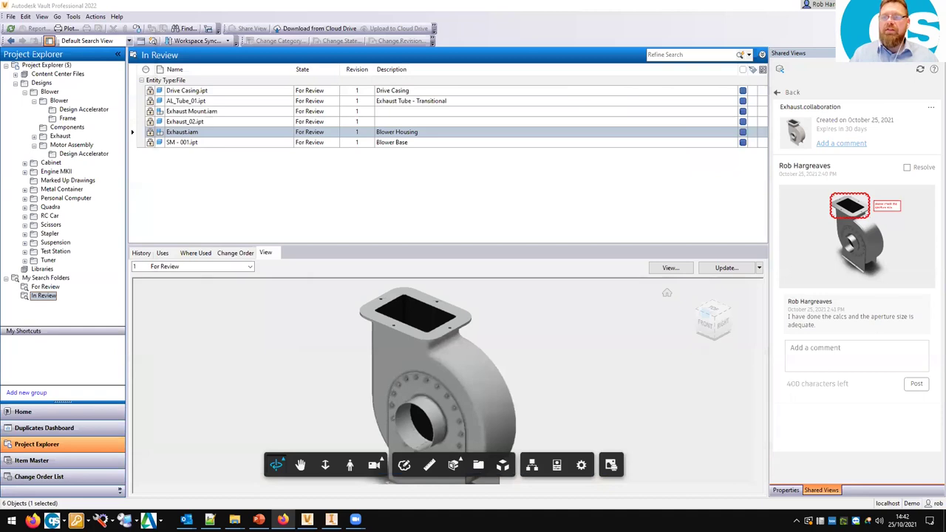
- Resolve the markup comment, refresh the shared view, and briefly show resolved comments before hiding them again
left_click(907, 169)
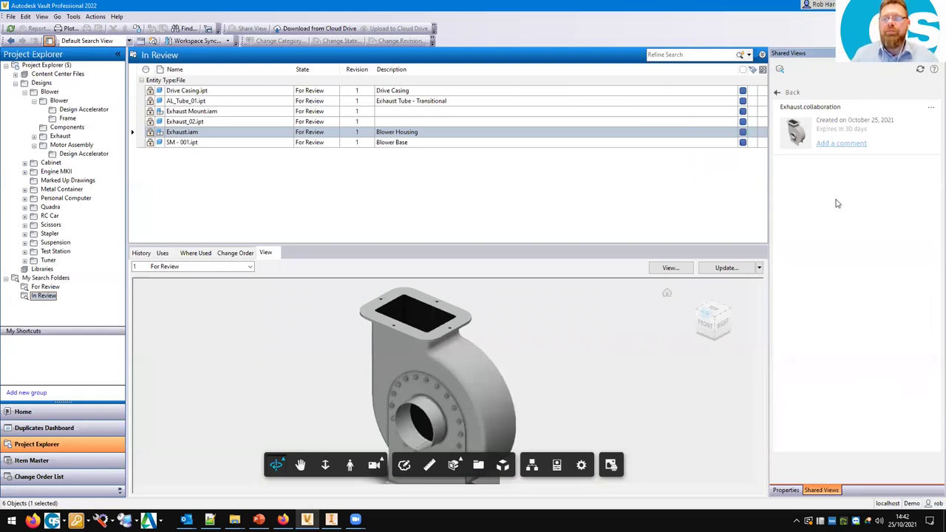
left_click(921, 71)
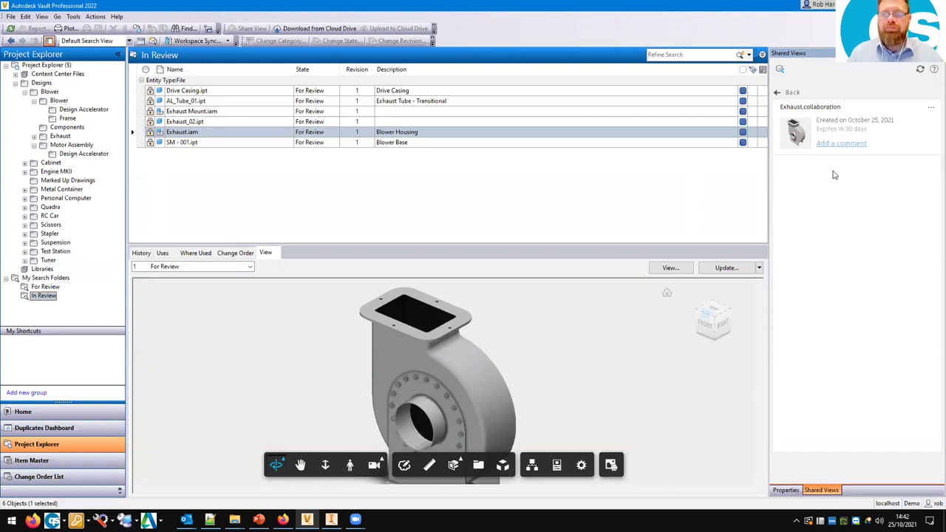
left_click(932, 110)
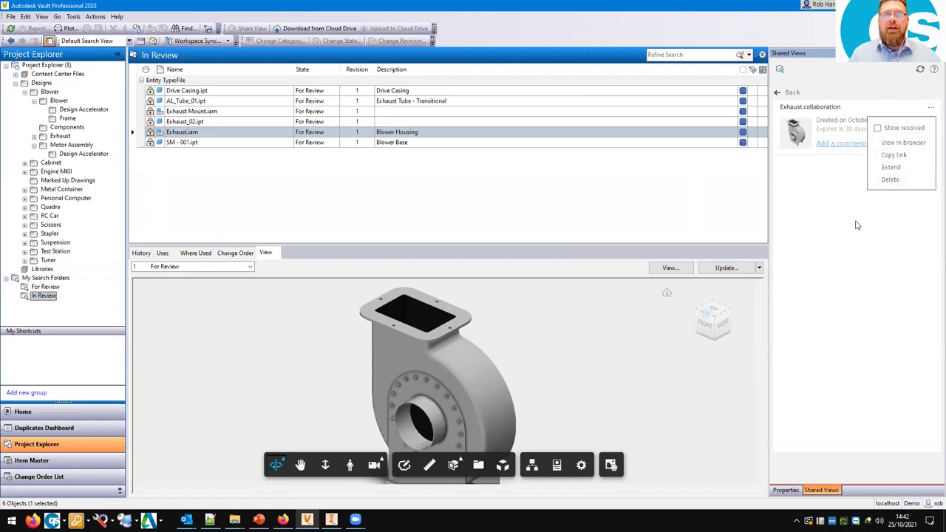
left_click(877, 128)
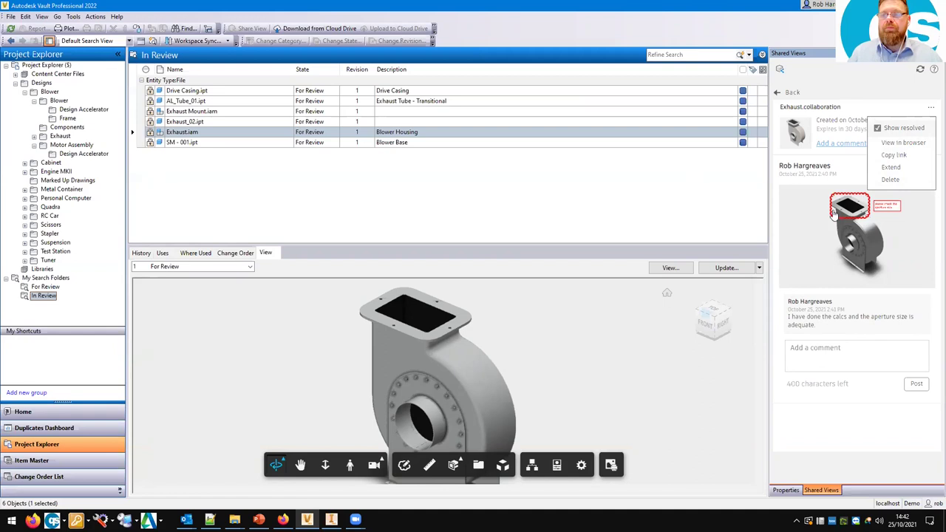
left_click(876, 130)
left_click(841, 216)
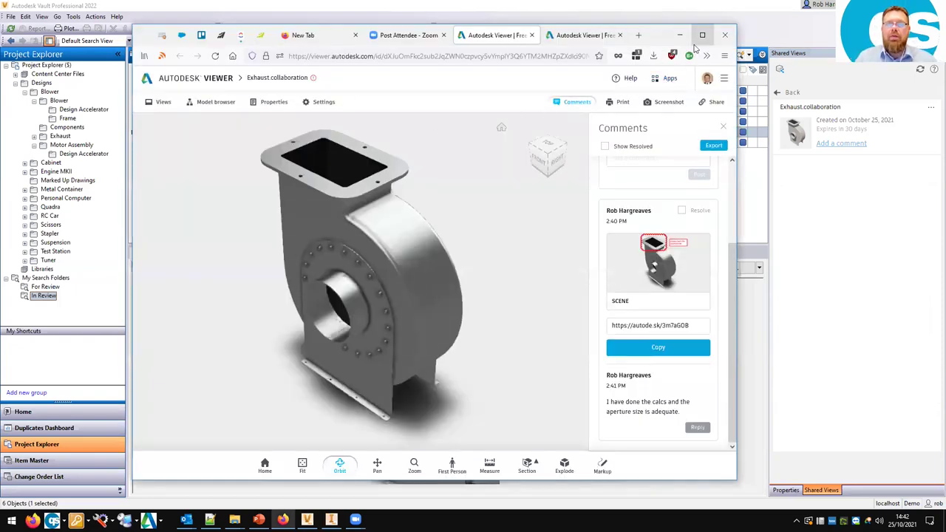
- Try to export the comments in the browser viewer, examine the downloaded Exhaust.collaboration PDF, and close the export tab
left_click(712, 147)
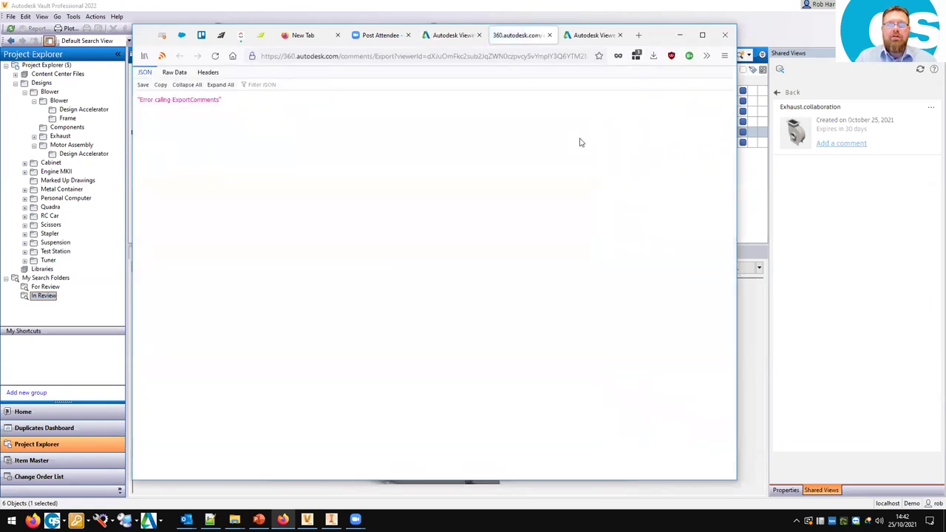
left_click(654, 55)
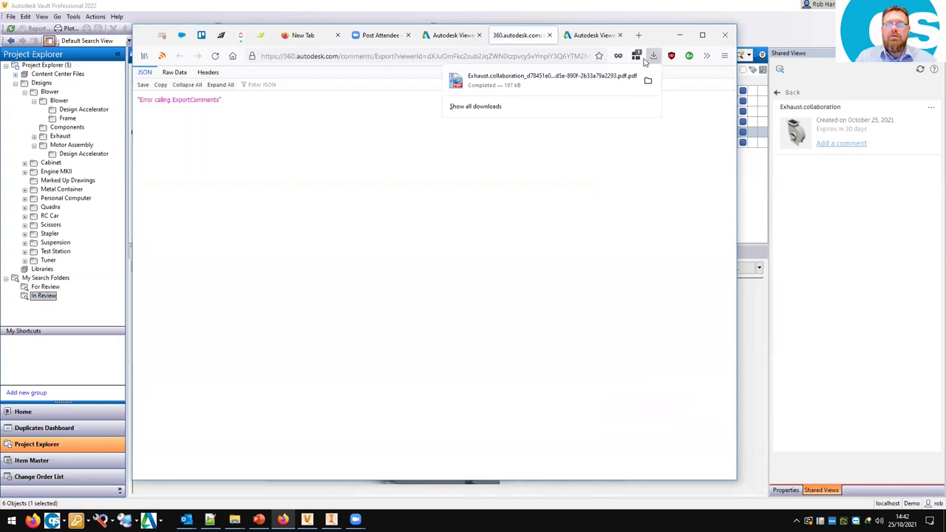
left_click(502, 79)
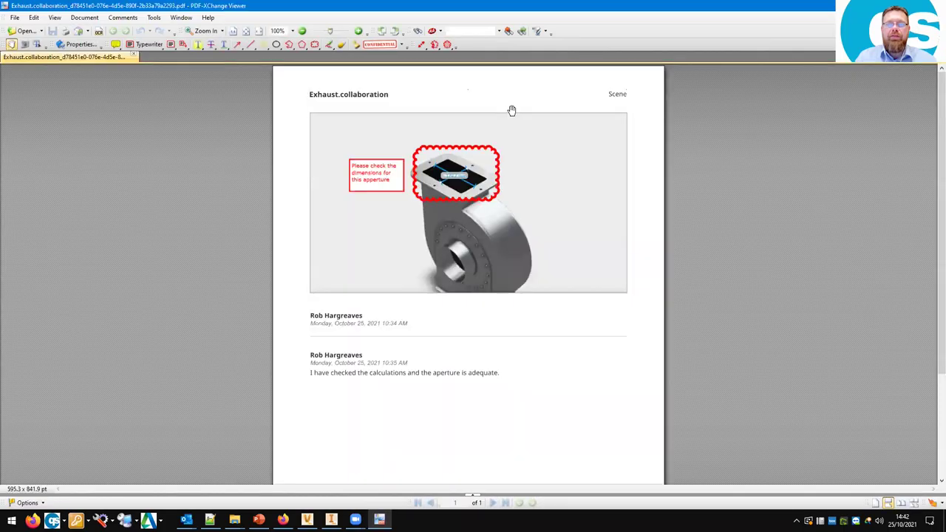
scroll(502, 227, "down", 3)
scroll(502, 227, "up", 3)
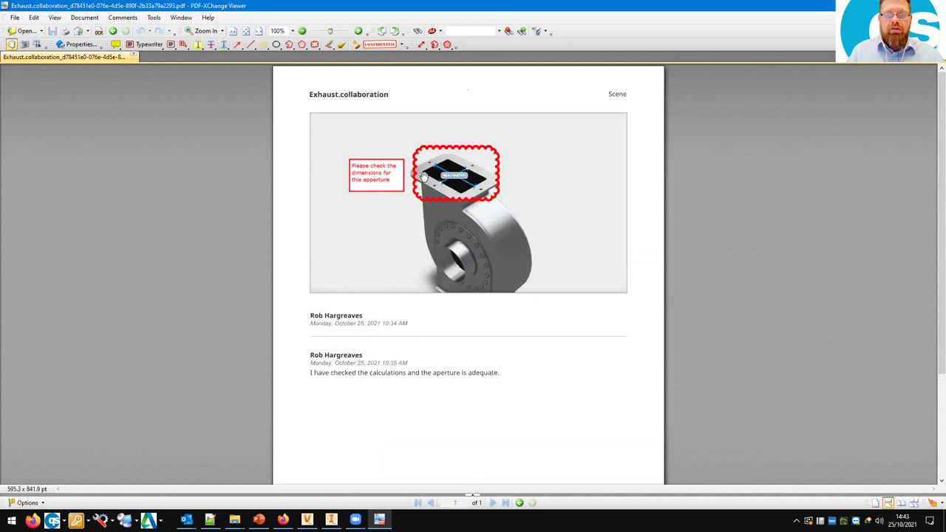
scroll(503, 385, "down", 3)
scroll(502, 384, "up", 3)
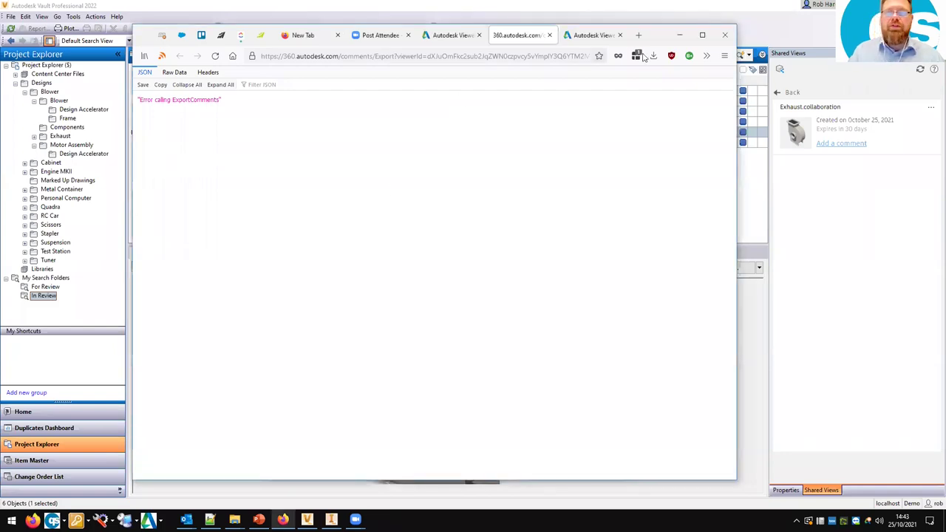
left_click(549, 35)
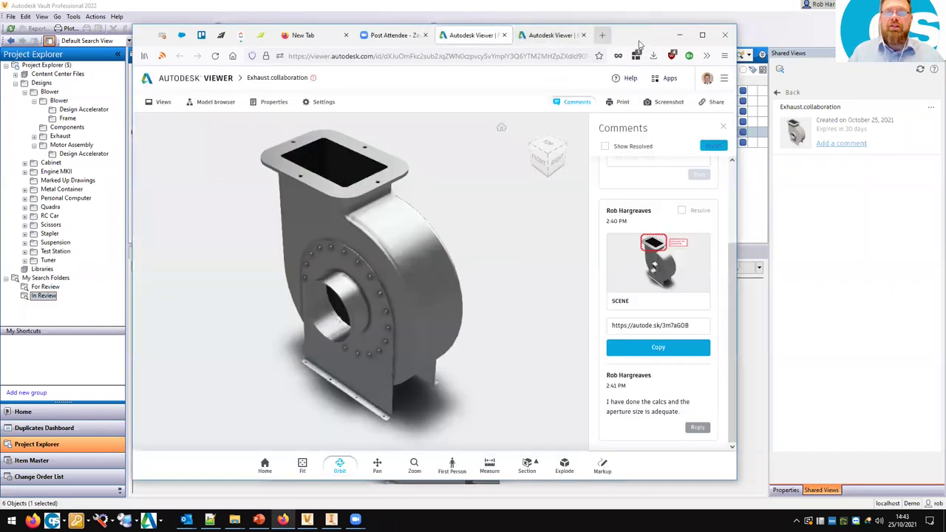
- Inspect the exhaust model and its comment list in the online viewer, and minimize the browser to return to Vault
left_click_drag(473, 198, 345, 250)
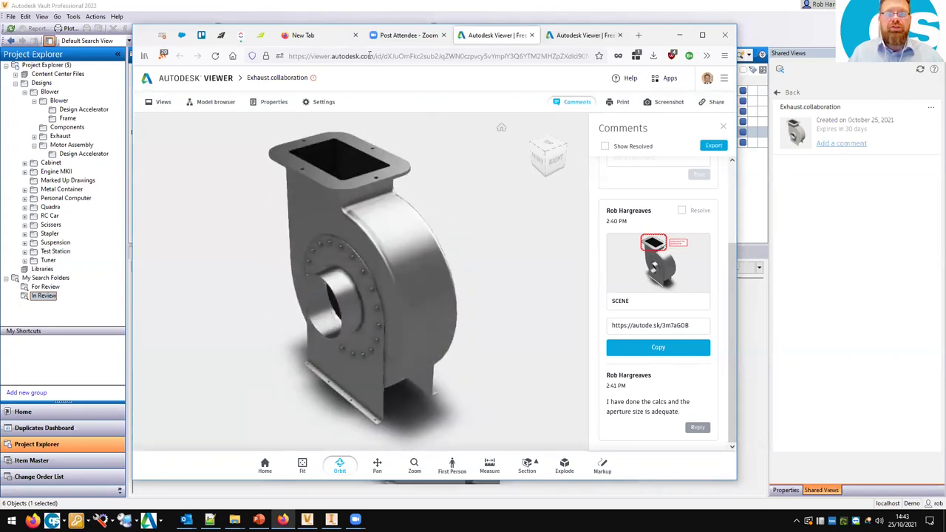
left_click_drag(421, 215, 415, 279)
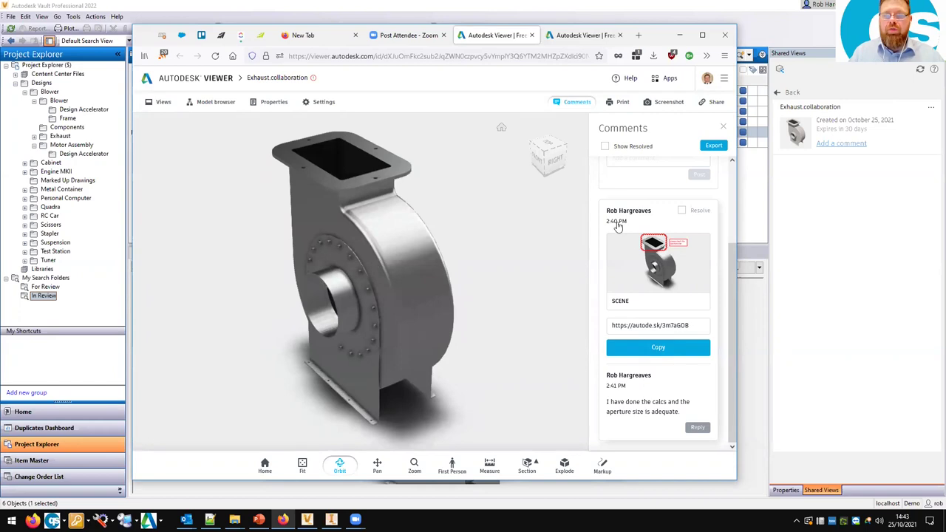
scroll(637, 393, "up", 3)
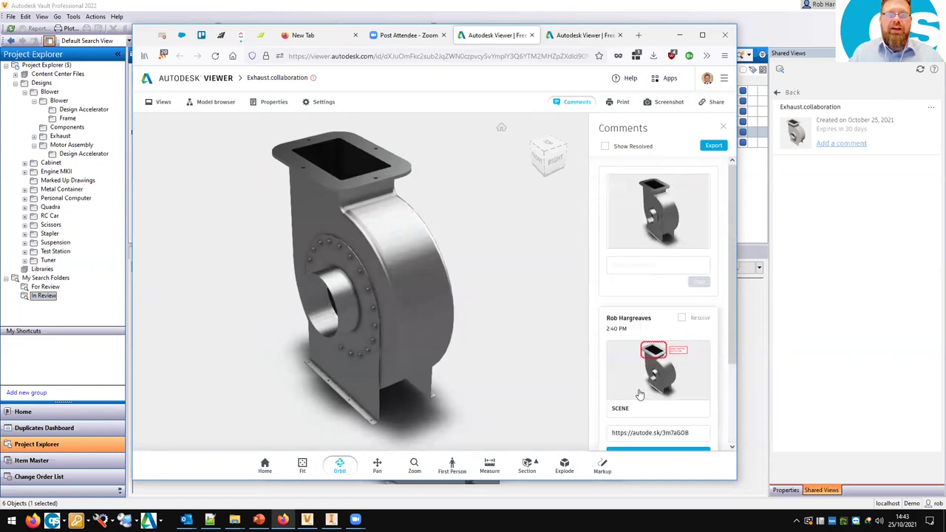
left_click(679, 34)
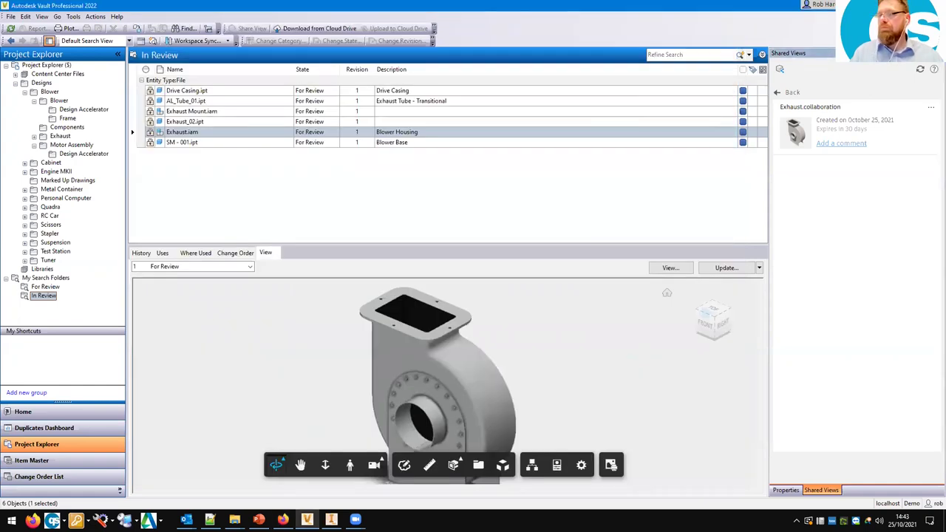
left_click_drag(337, 374, 434, 354)
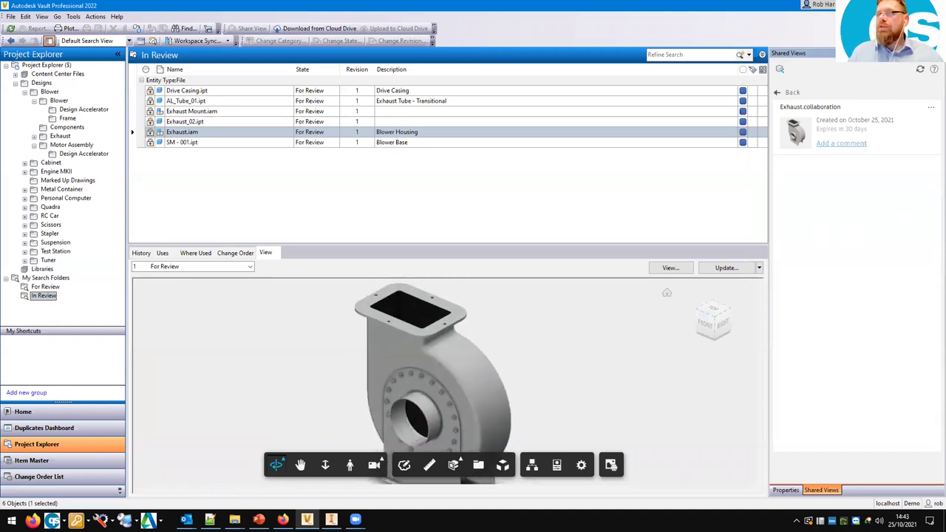
key("alt+Tab")
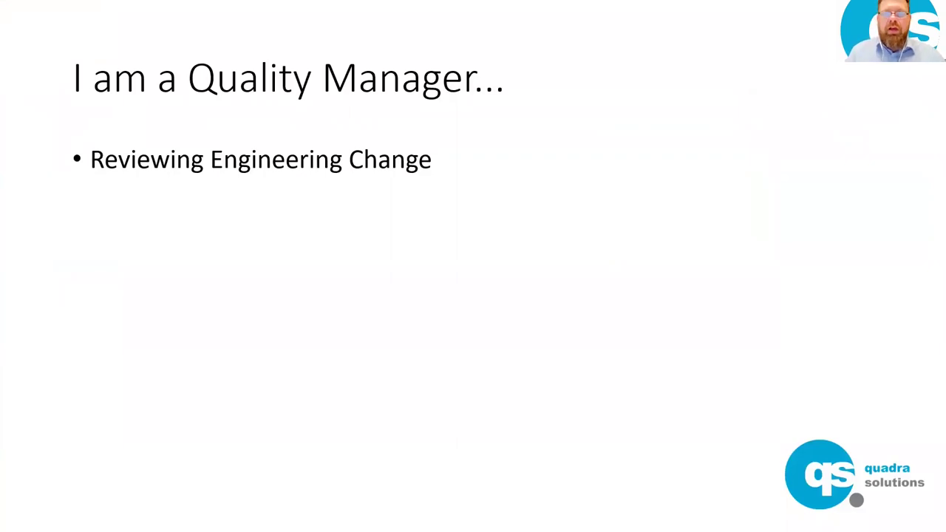
key("alt+Tab")
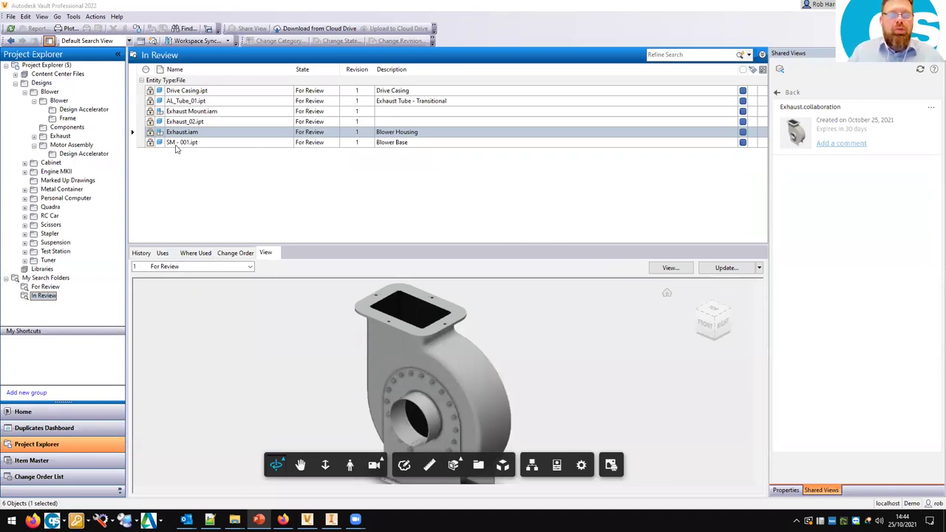
- In the Blower's Components folder, list the change orders of Propeller.ipt and select the one titled "Increase bore size to 31.5mm"
left_click(58, 129)
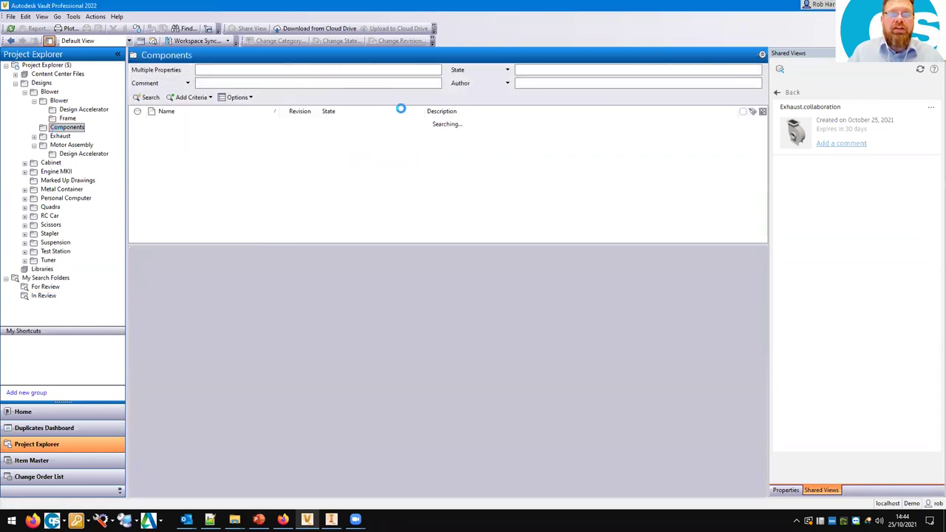
scroll(243, 177, "down", 2)
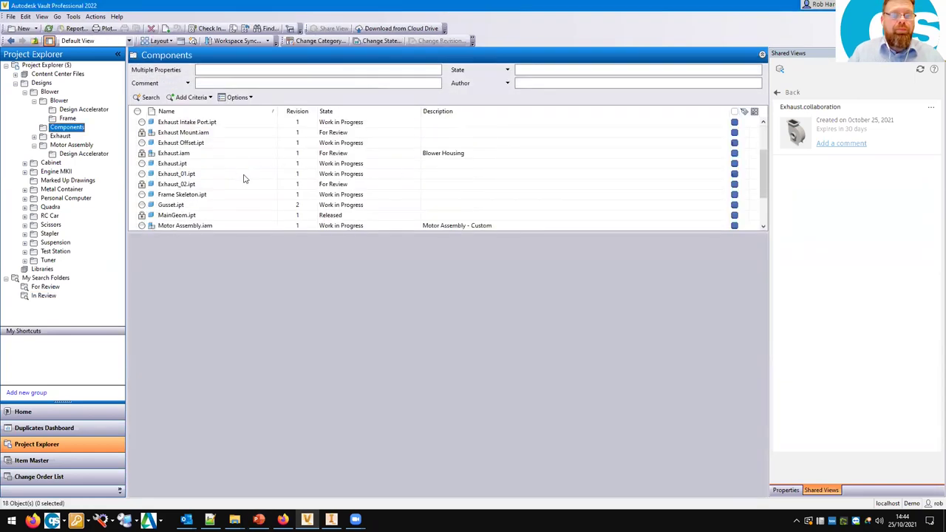
left_click_drag(222, 232, 226, 303)
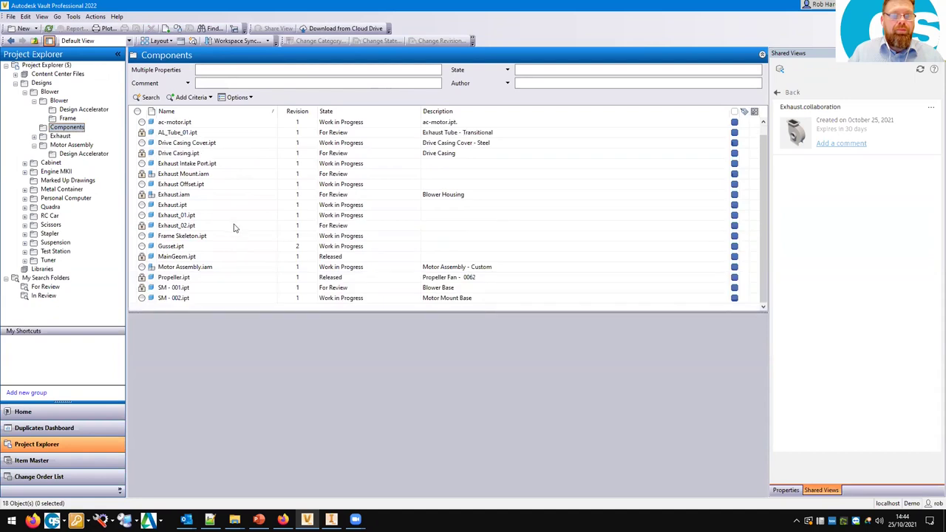
left_click(177, 277)
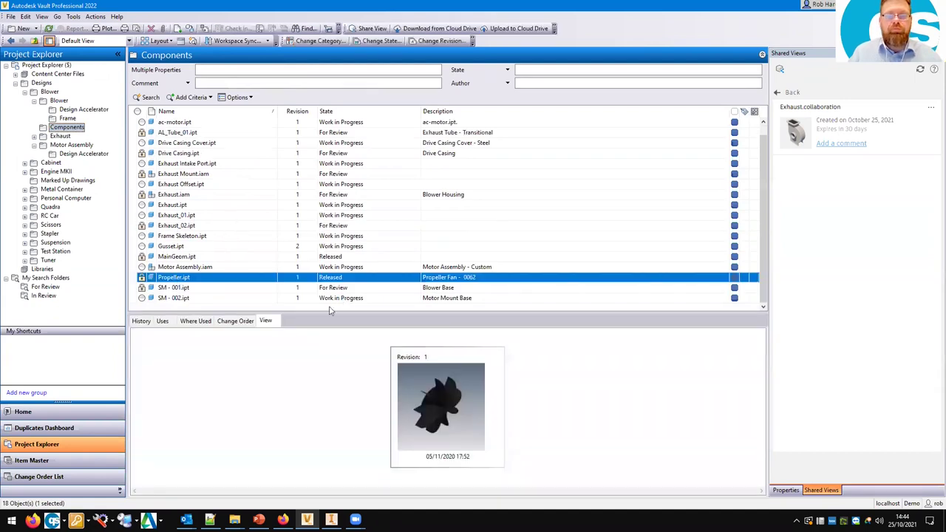
left_click(237, 321)
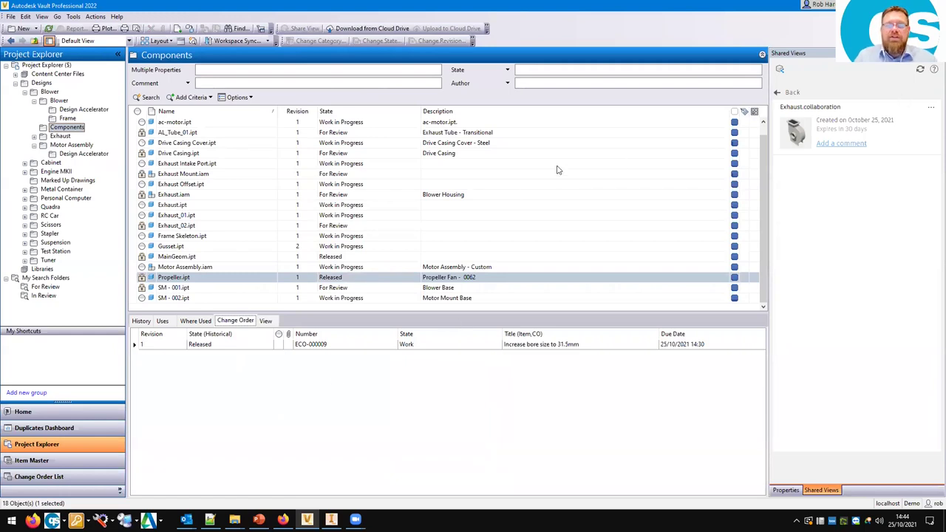
left_click_drag(302, 313, 302, 299)
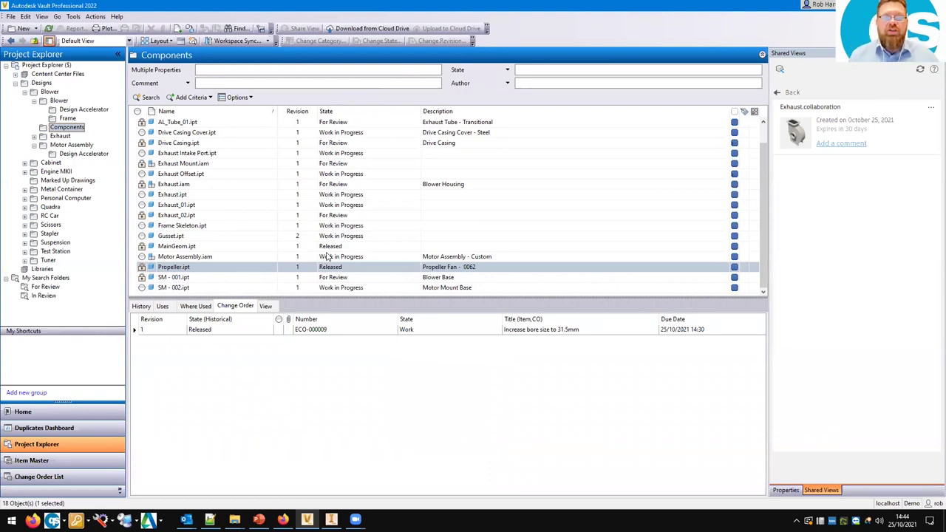
left_click(238, 331)
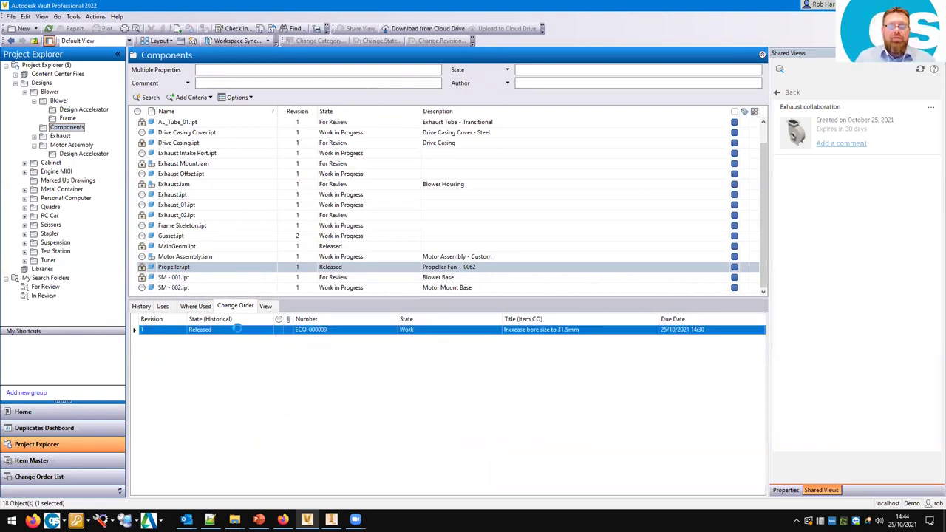
- Open the "Increase bore size to 31.5mm" change order, review its general details, attached files and comments, and close it
double_click(237, 331)
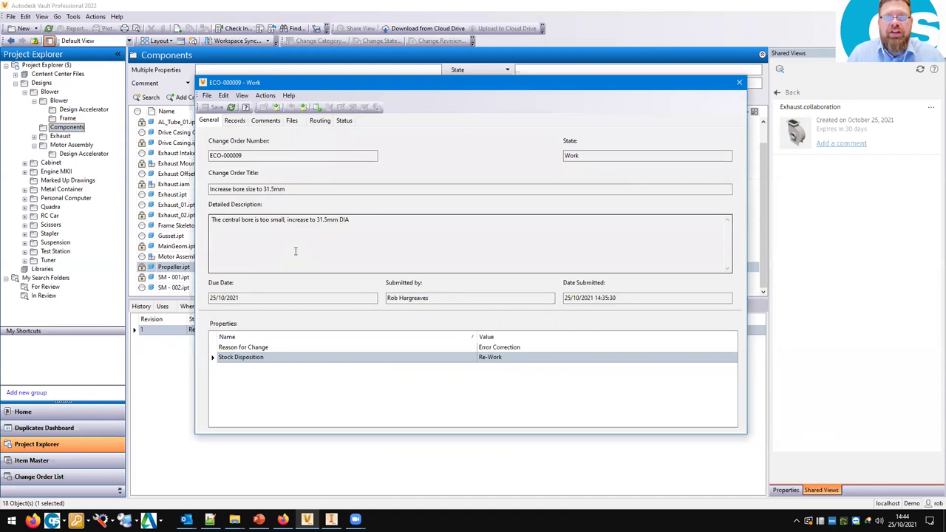
left_click(292, 121)
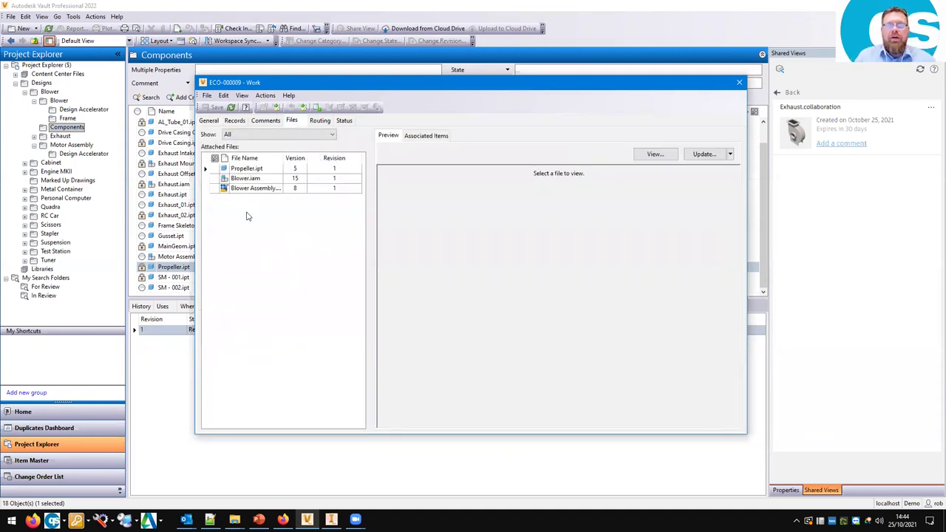
left_click(263, 121)
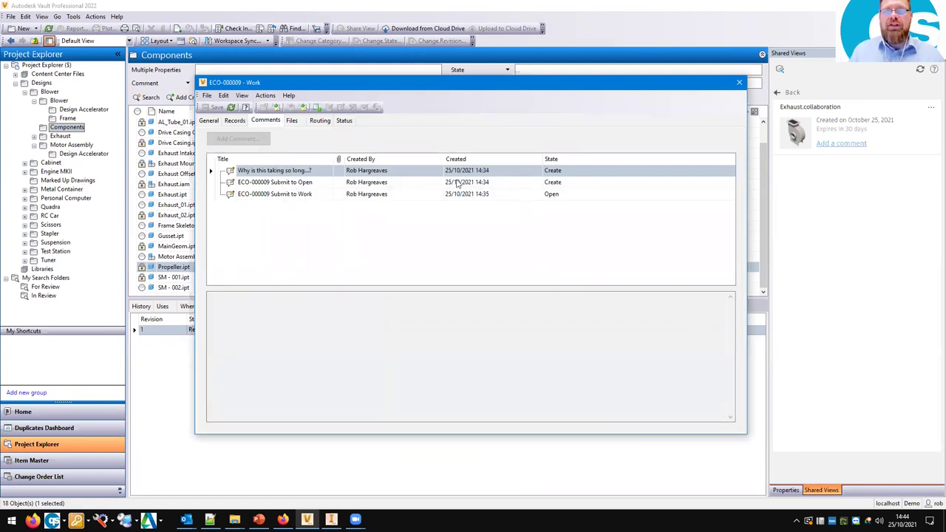
left_click(737, 83)
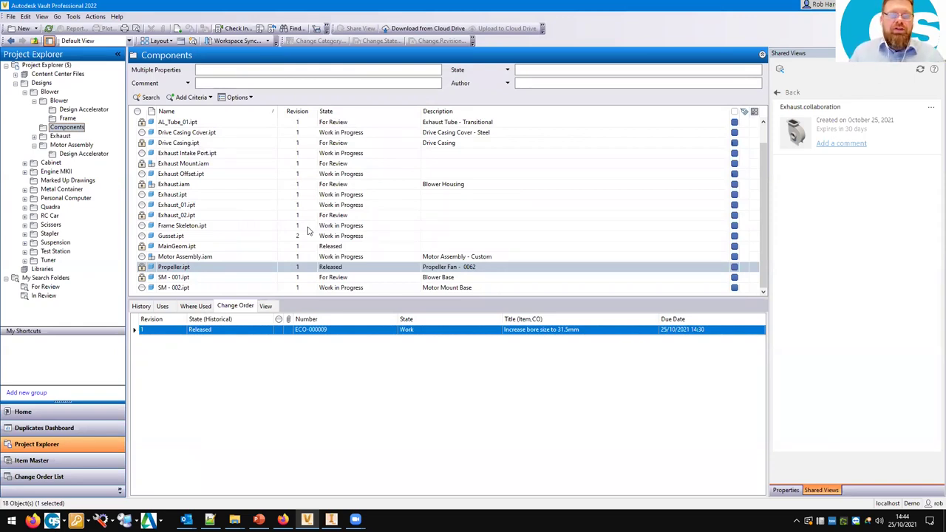
- Show the list of all change orders, display the details of "Increase bore size to 31.5mm", and sort the list by number in descending order
left_click(55, 476)
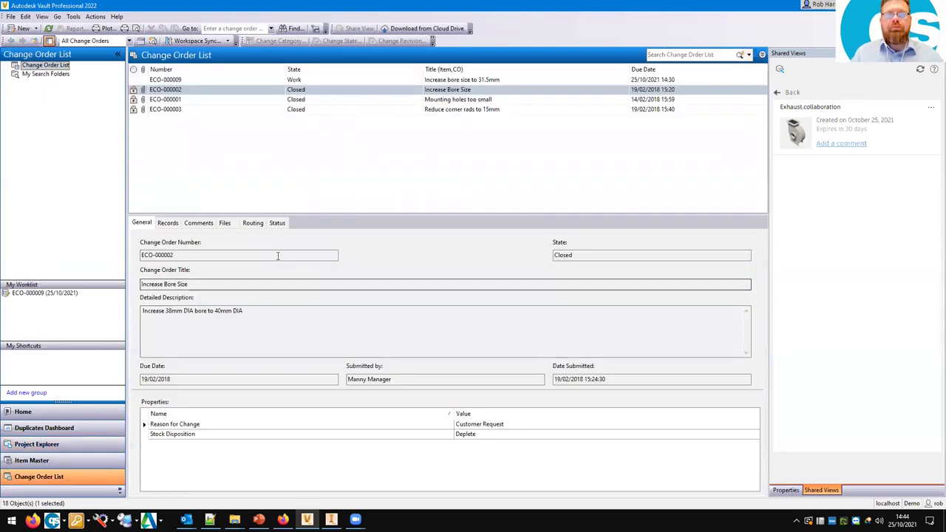
left_click_drag(322, 217, 322, 225)
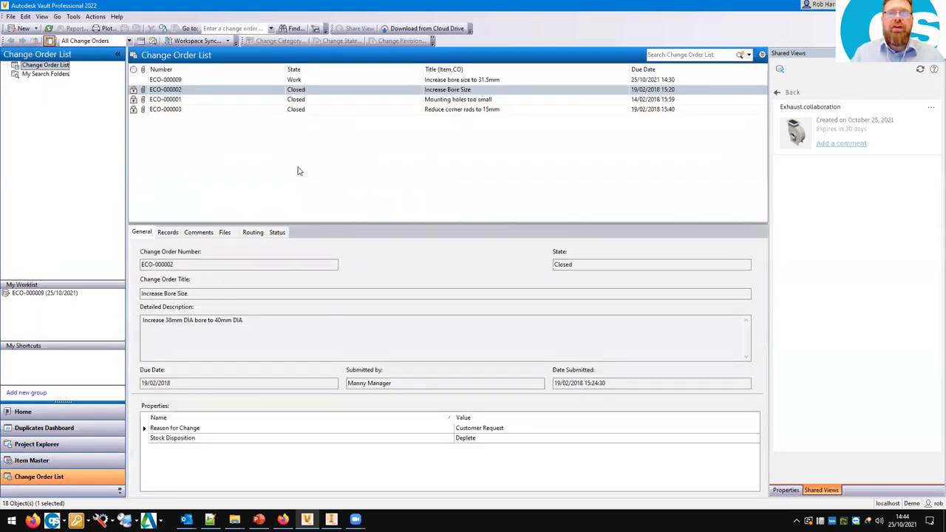
left_click(288, 80)
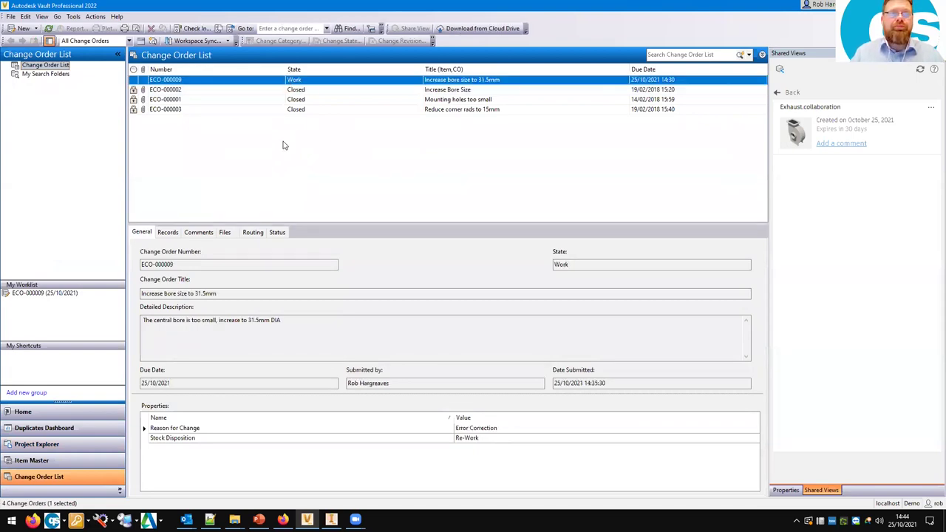
left_click(177, 69)
left_click(177, 69)
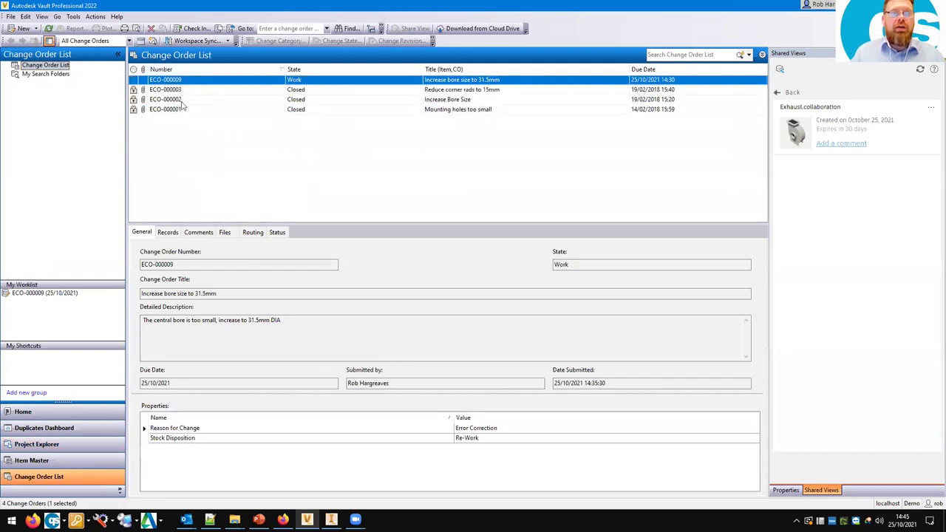
- Review the general details, associated records and comments of the closed change order "Mounting holes too small"
left_click(206, 110)
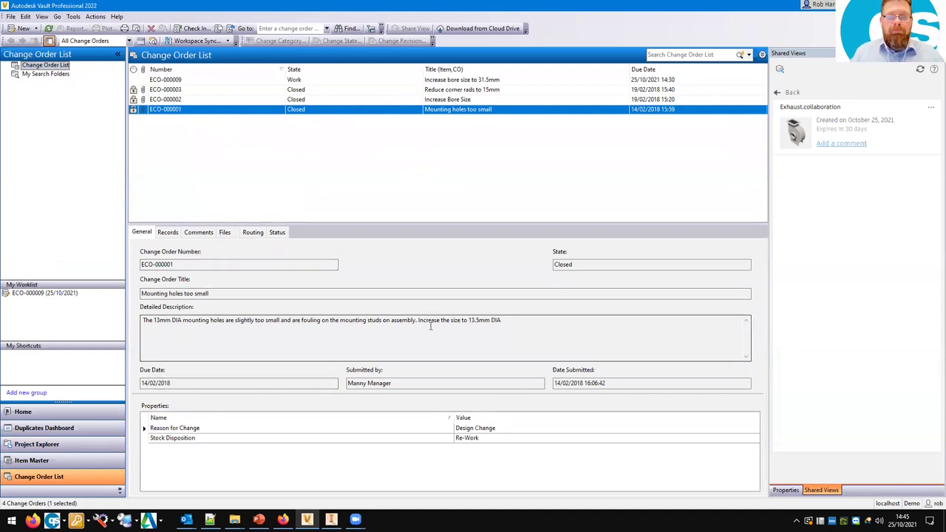
left_click(167, 232)
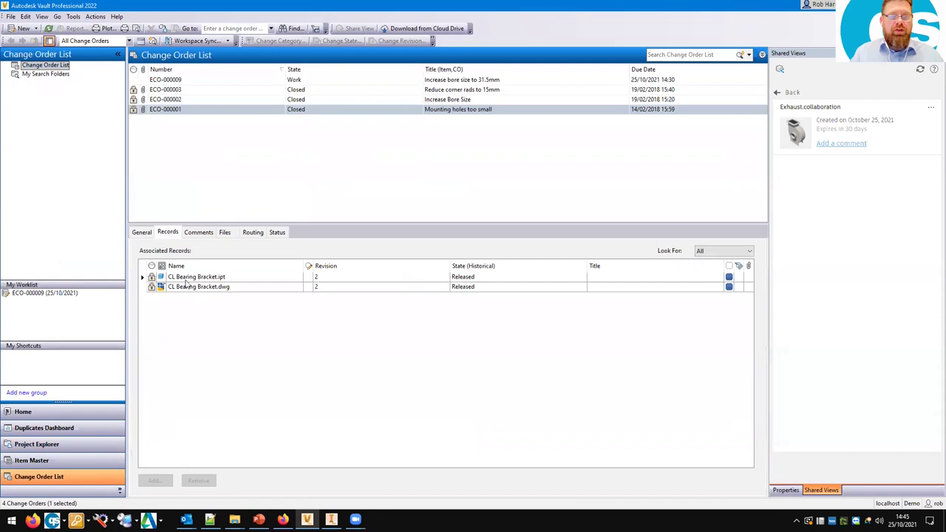
left_click(180, 279)
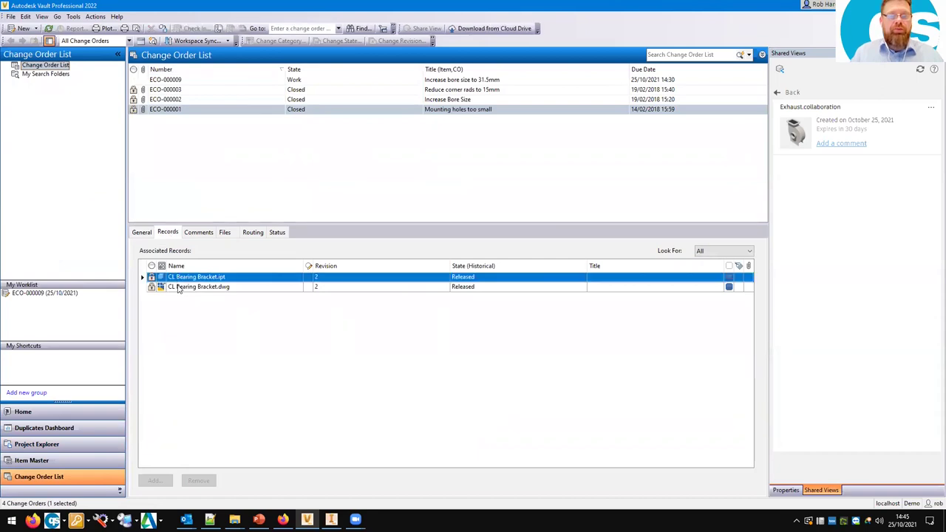
left_click(199, 233)
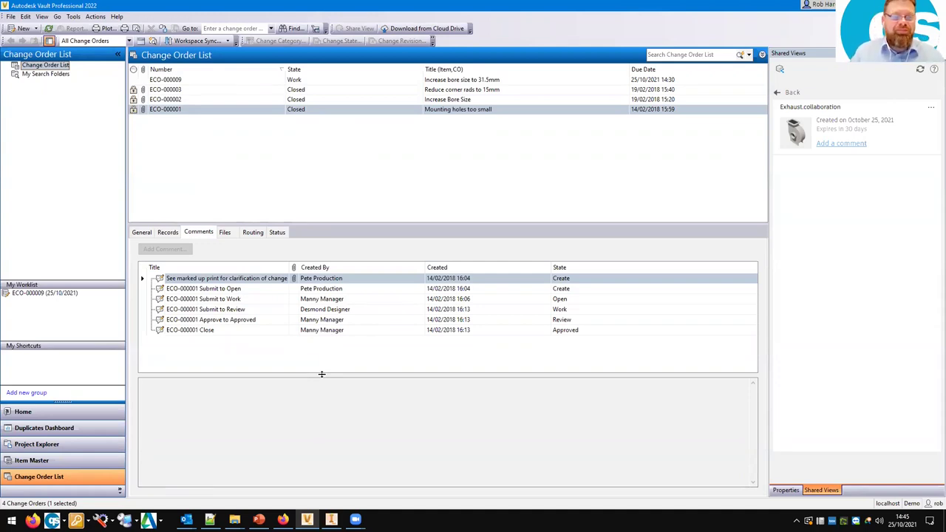
- Preview the files attached to the "Mounting holes too small" change order: CL Bearing Bracket.ipt, CL Bearing Bracket.dwg and the markup file
left_click(224, 232)
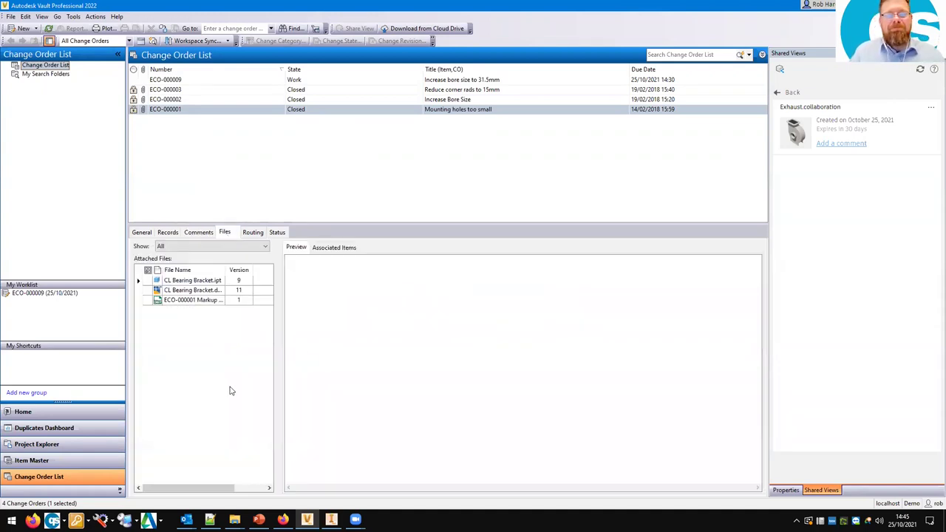
left_click_drag(272, 361, 308, 363)
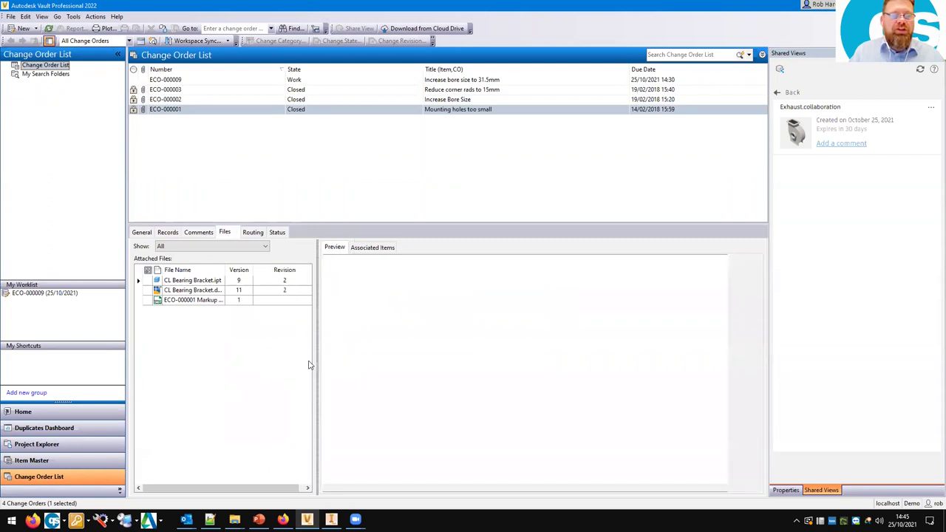
left_click(204, 280)
left_click(203, 290)
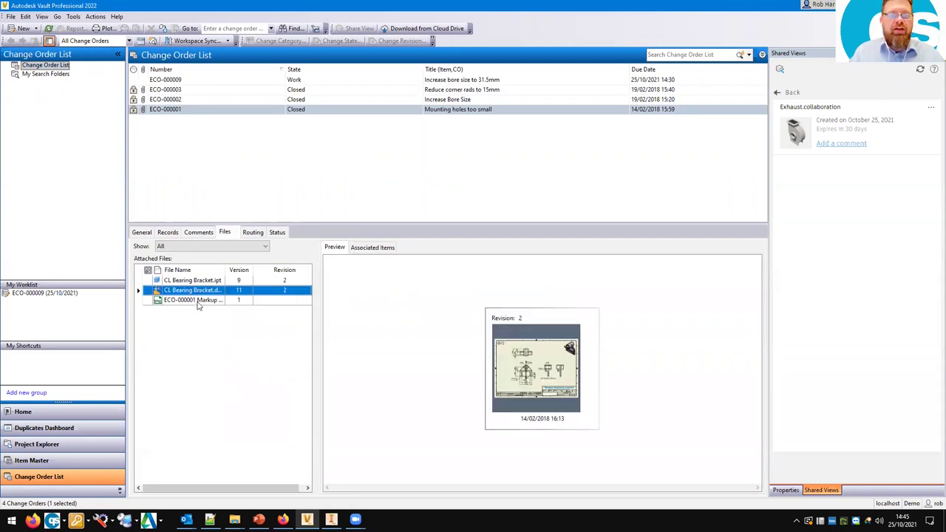
left_click(198, 301)
left_click(545, 359)
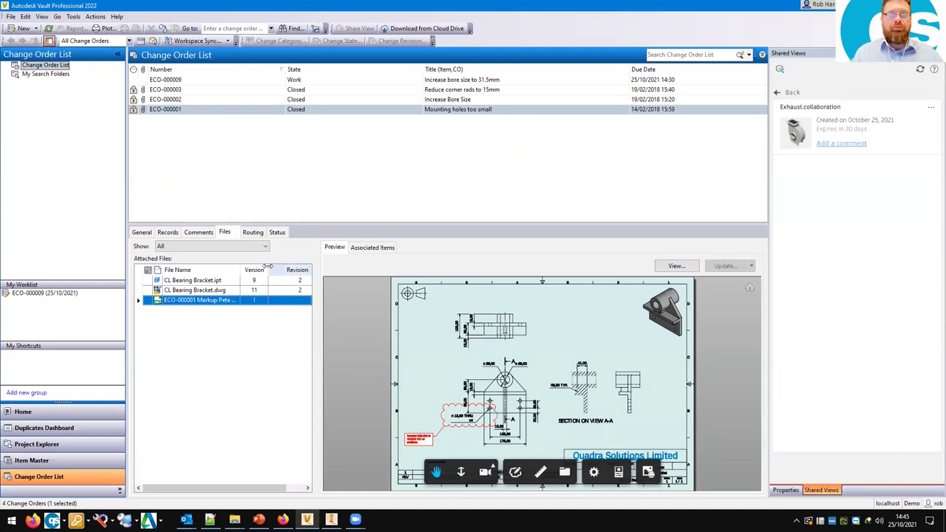
- Select the closed change order "Increase Bore Size" to examine its attached files
left_click(173, 99)
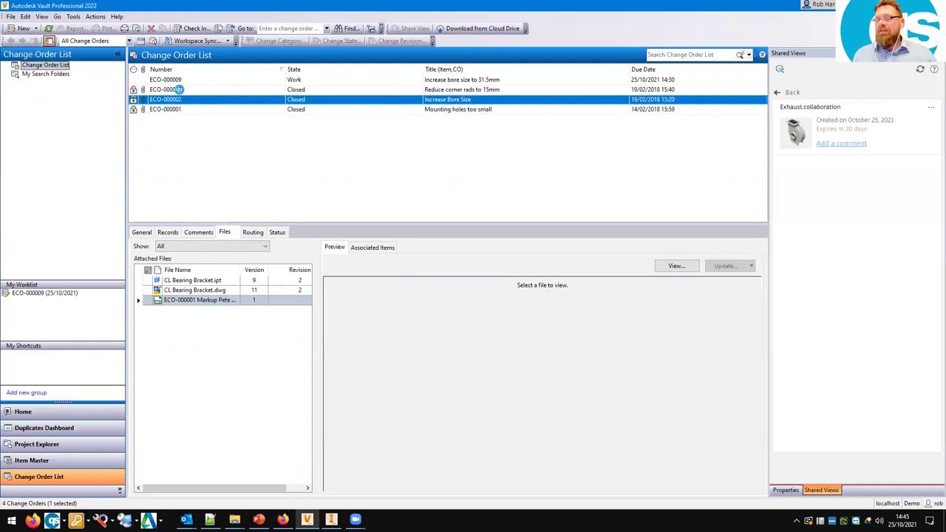